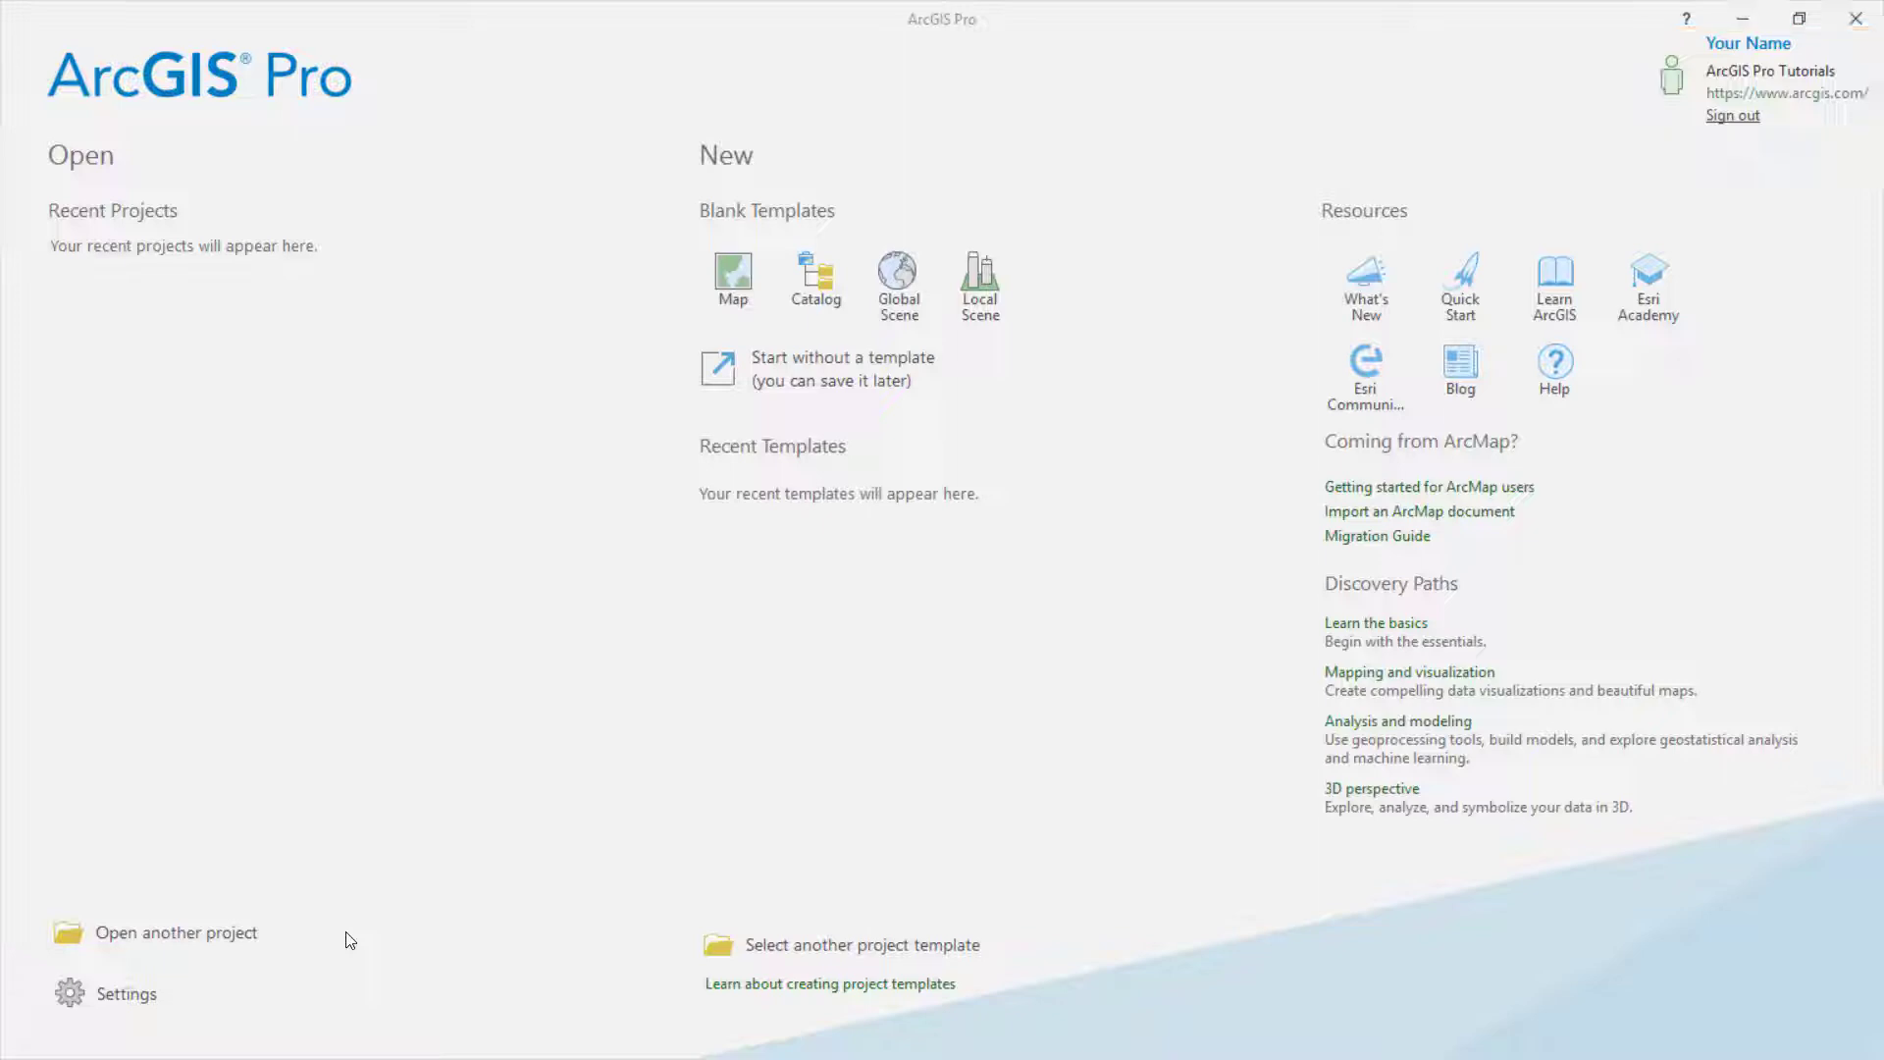
- From the ArcGIS Pro start page, choose to open another existing project
click(245, 940)
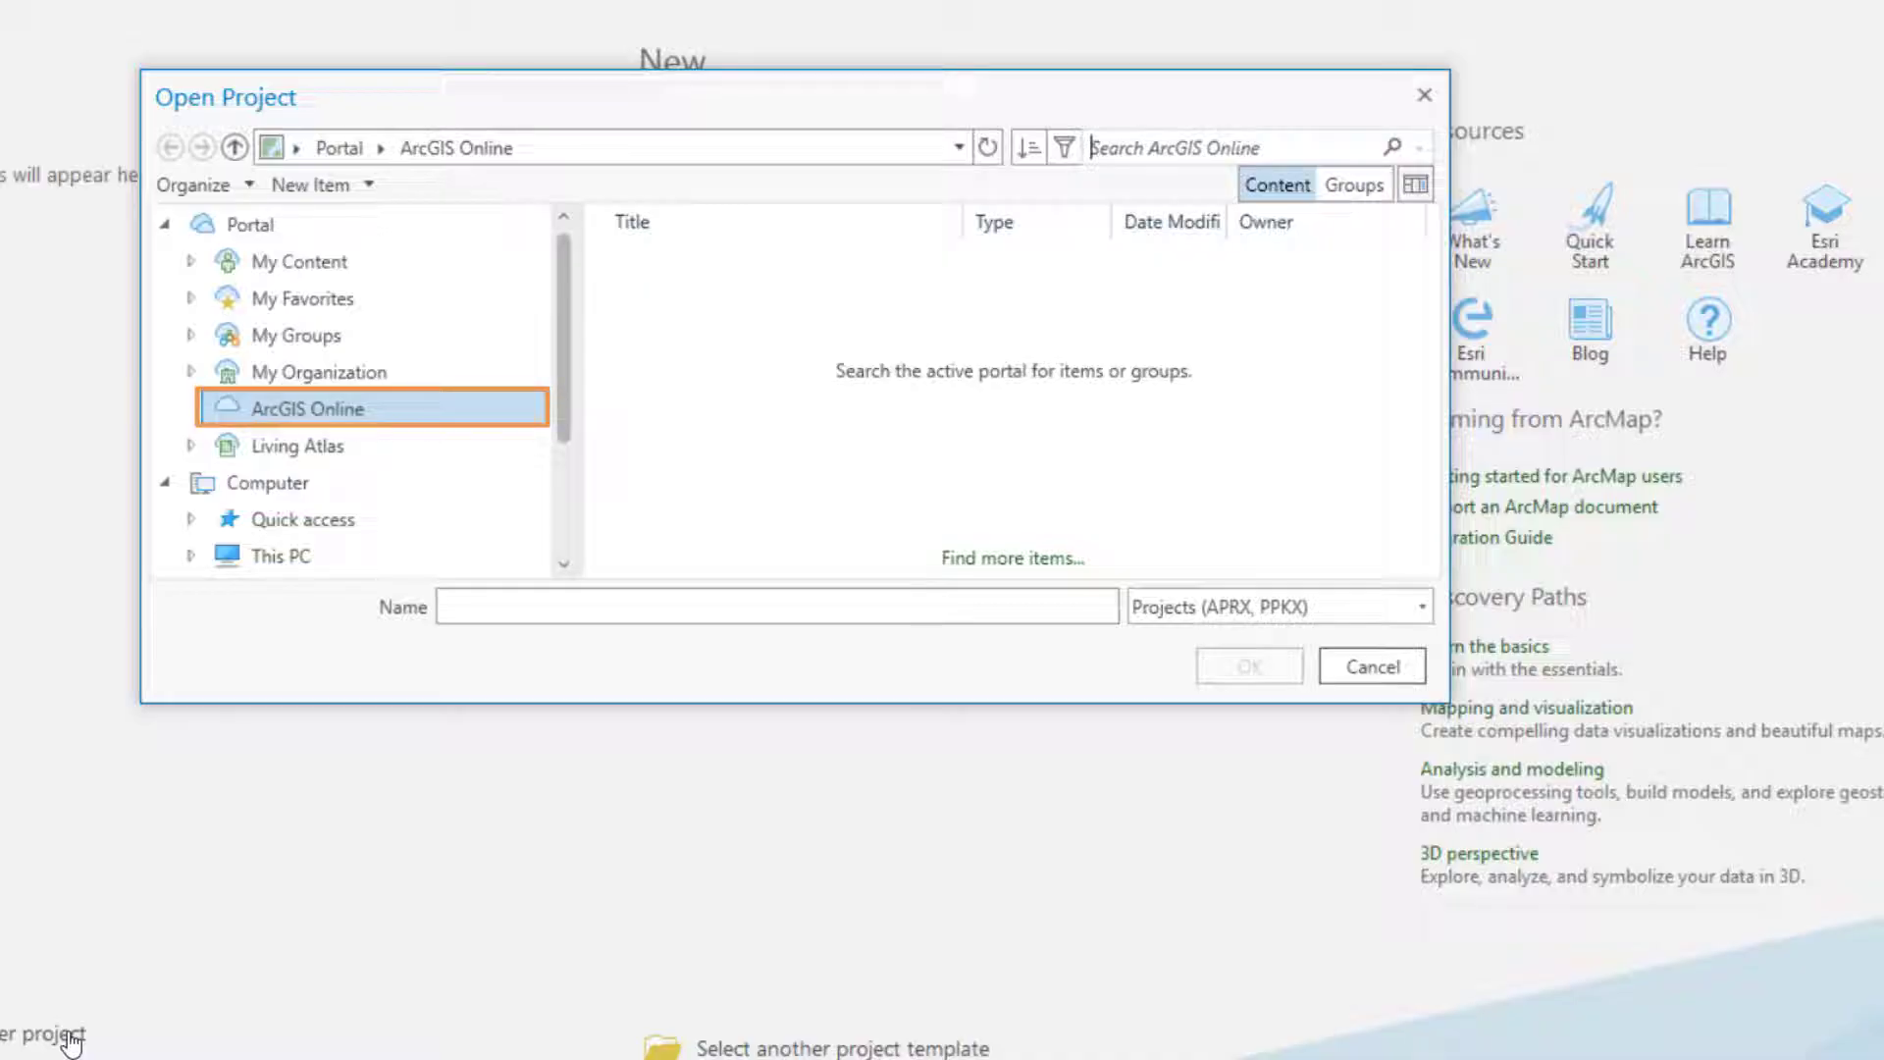
- Search ArcGIS Online for 'explore your data tutorial' and open the Explore your data project package
text(explore your data tutorial)
key(Return)
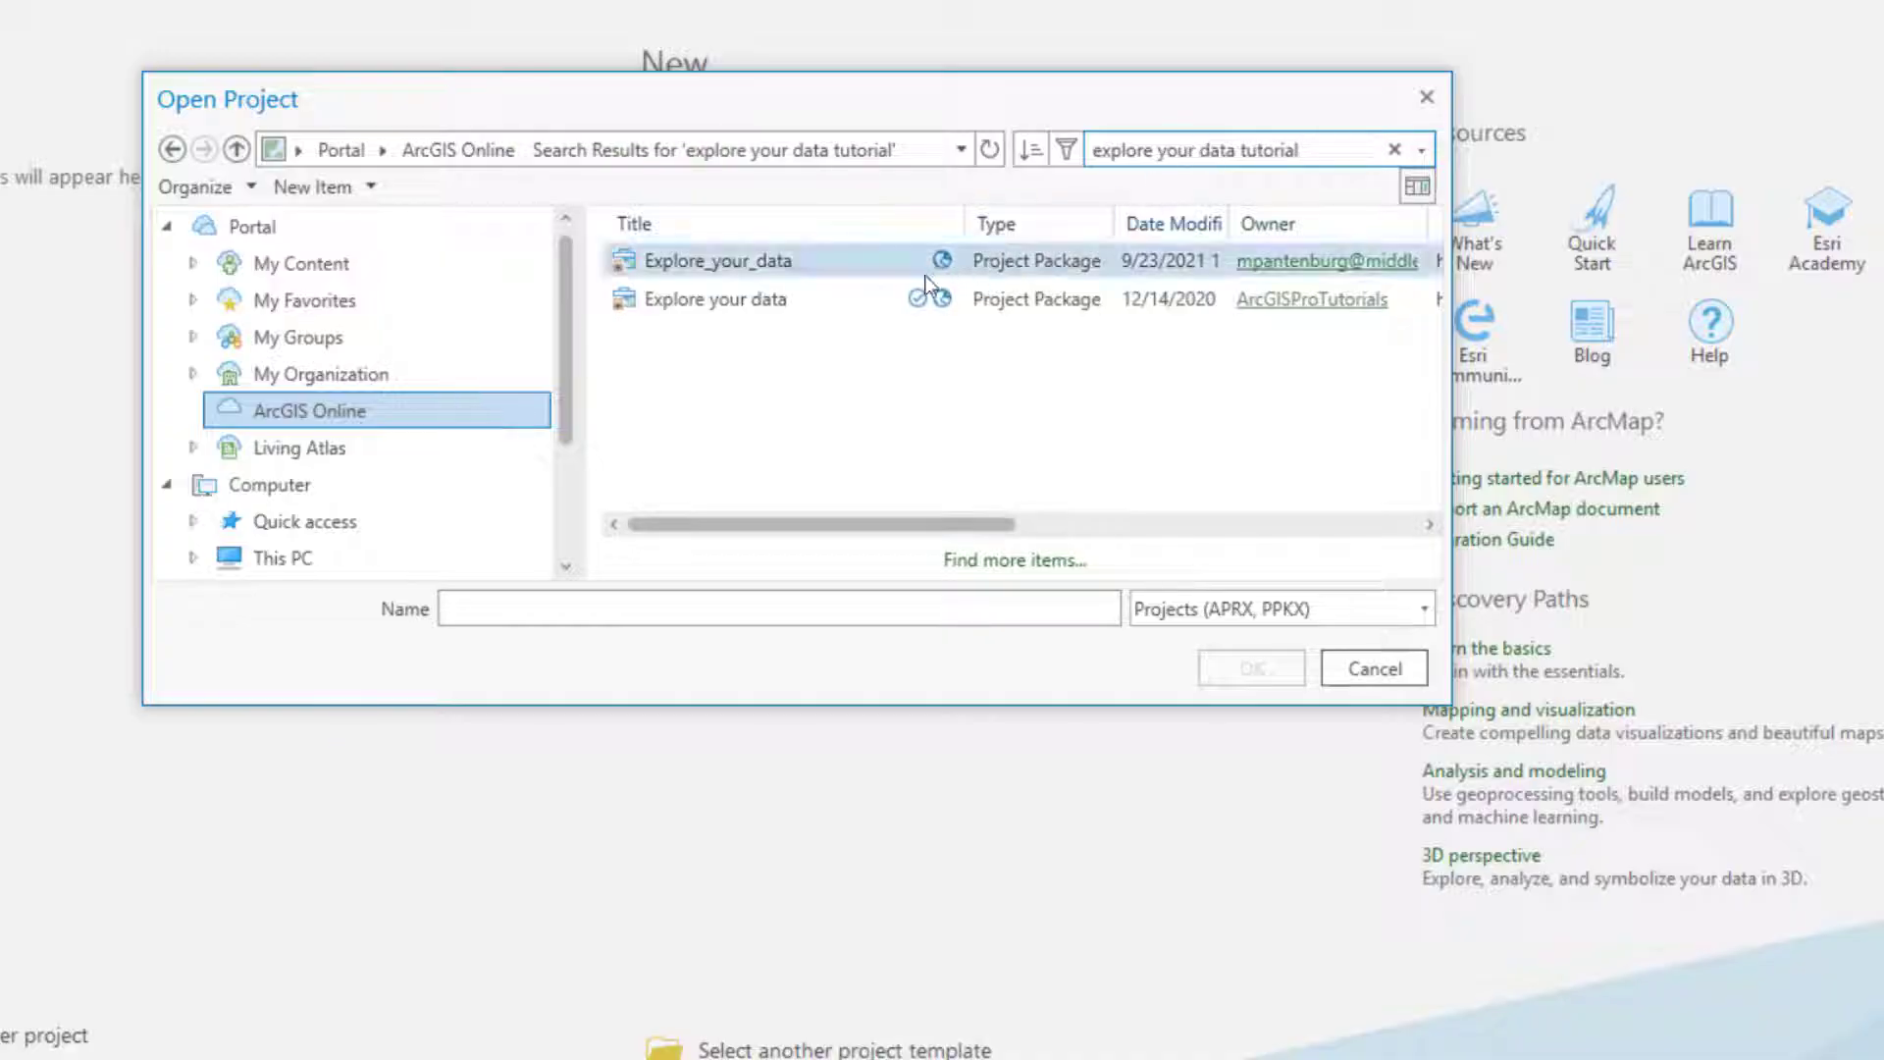
click(842, 293)
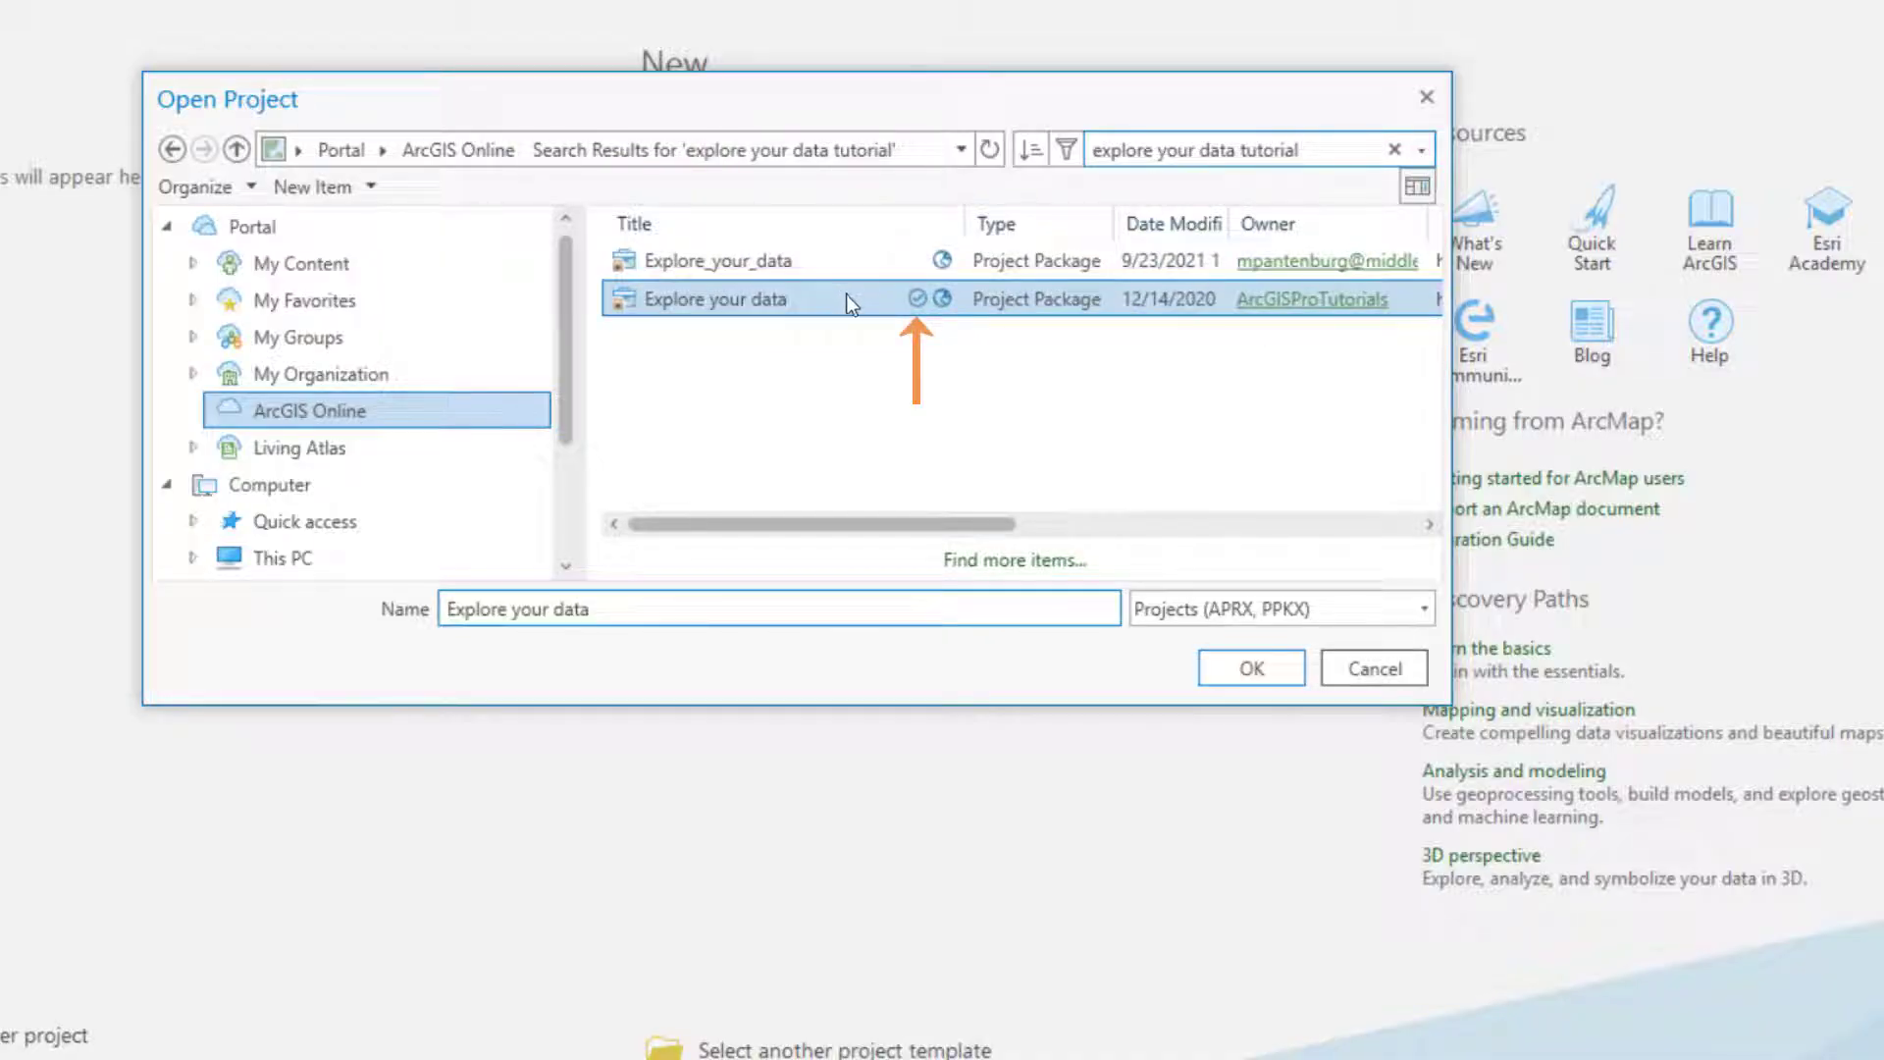
click(1245, 667)
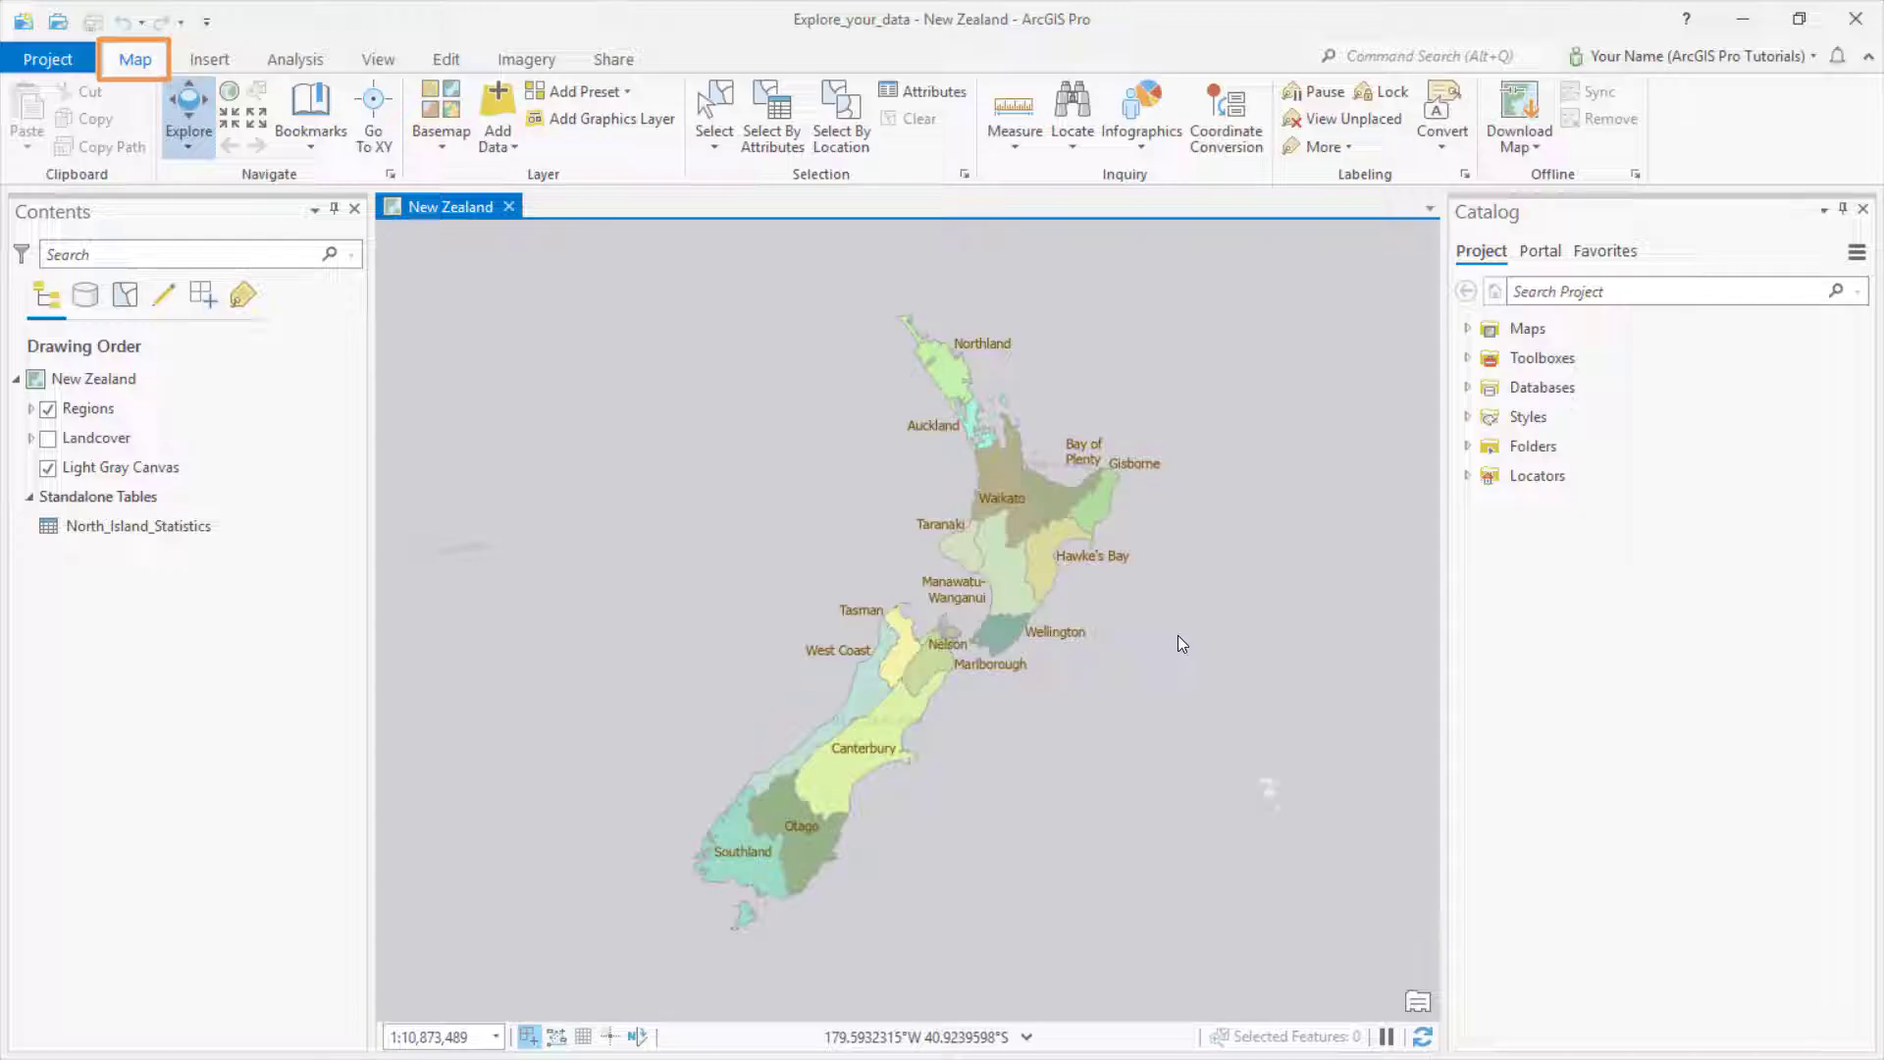
click(860, 749)
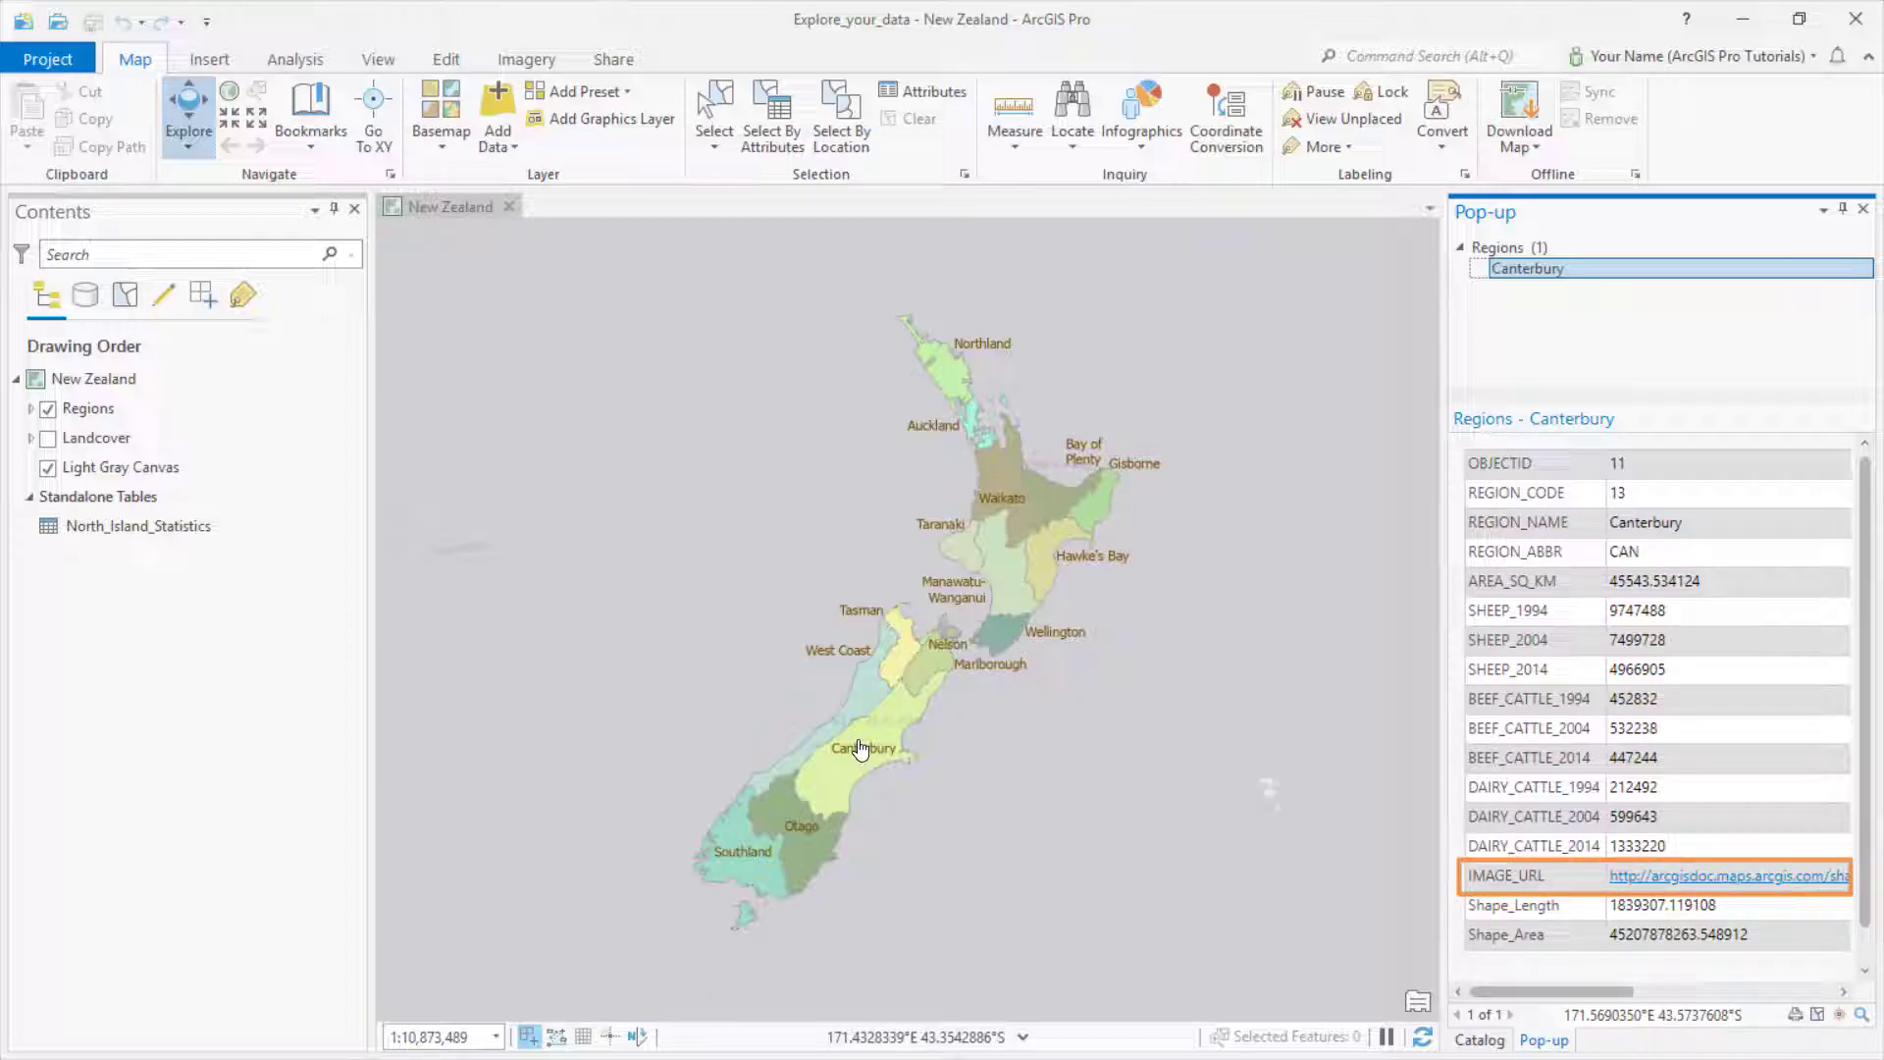
click(1003, 478)
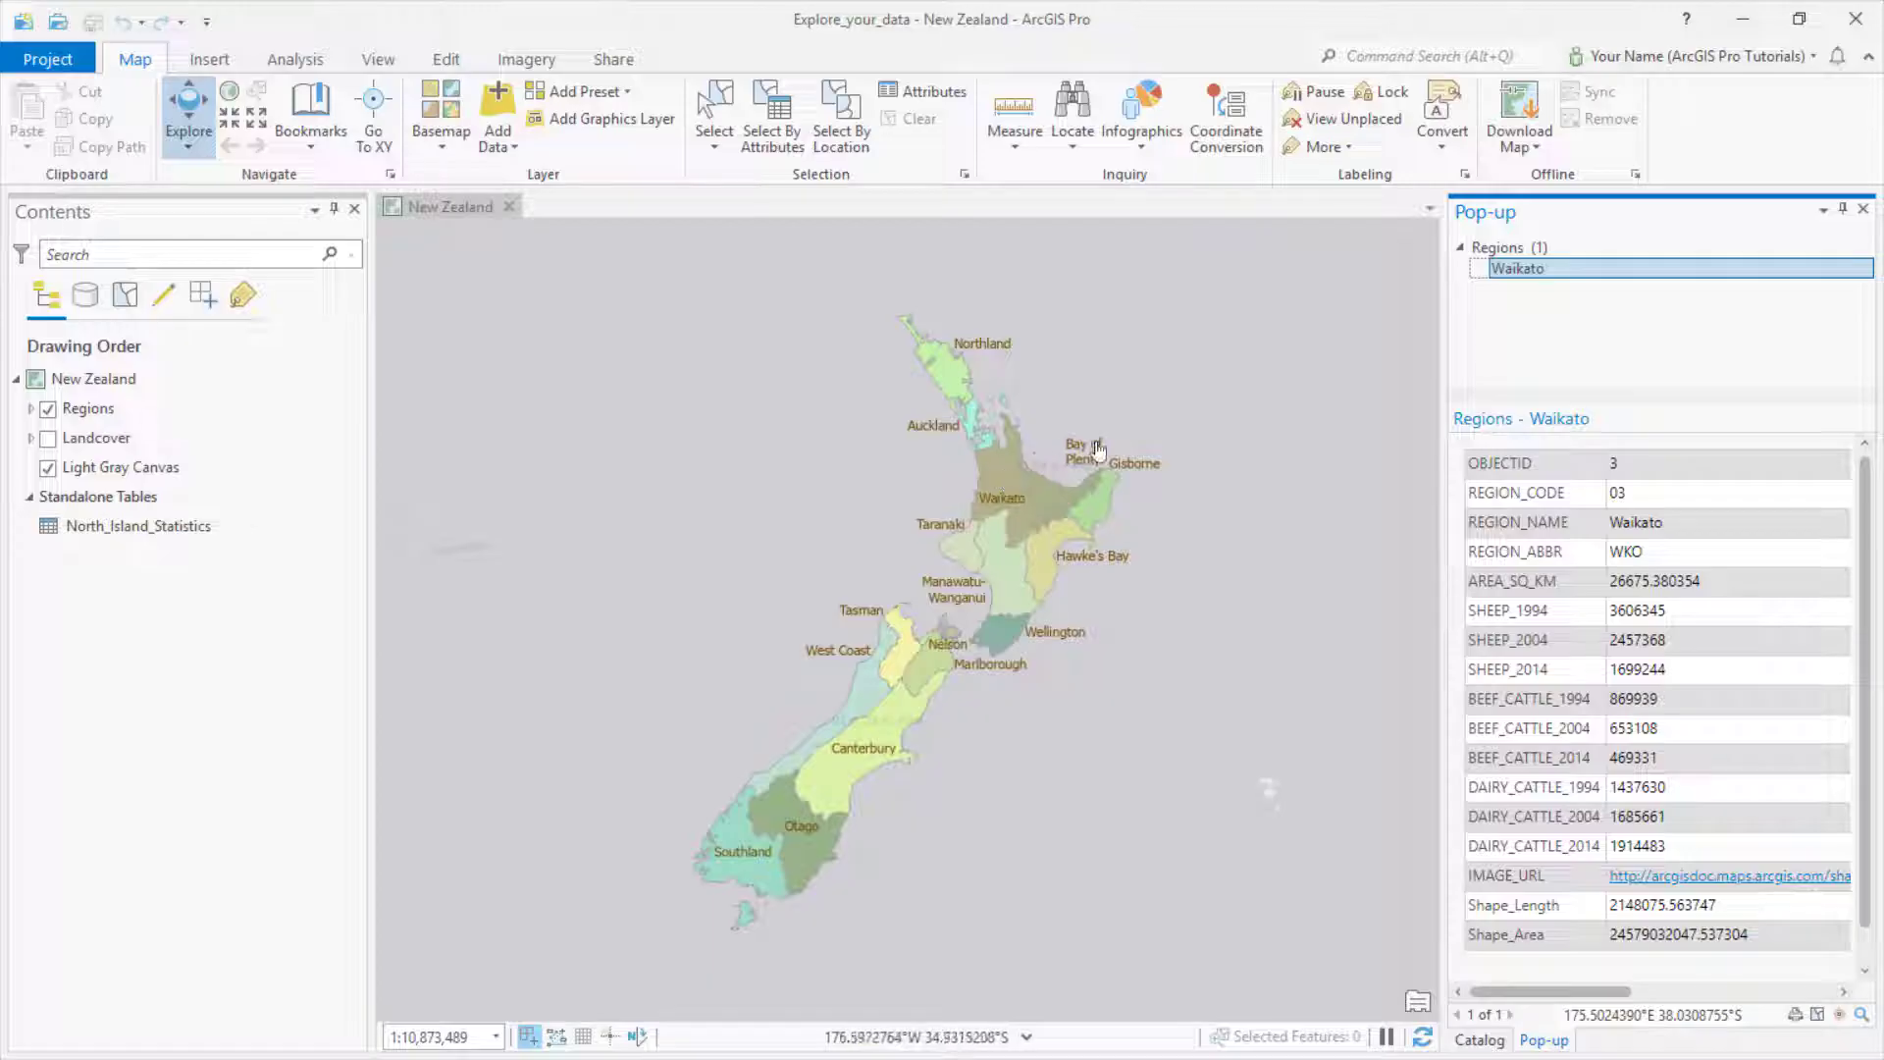
click(1863, 209)
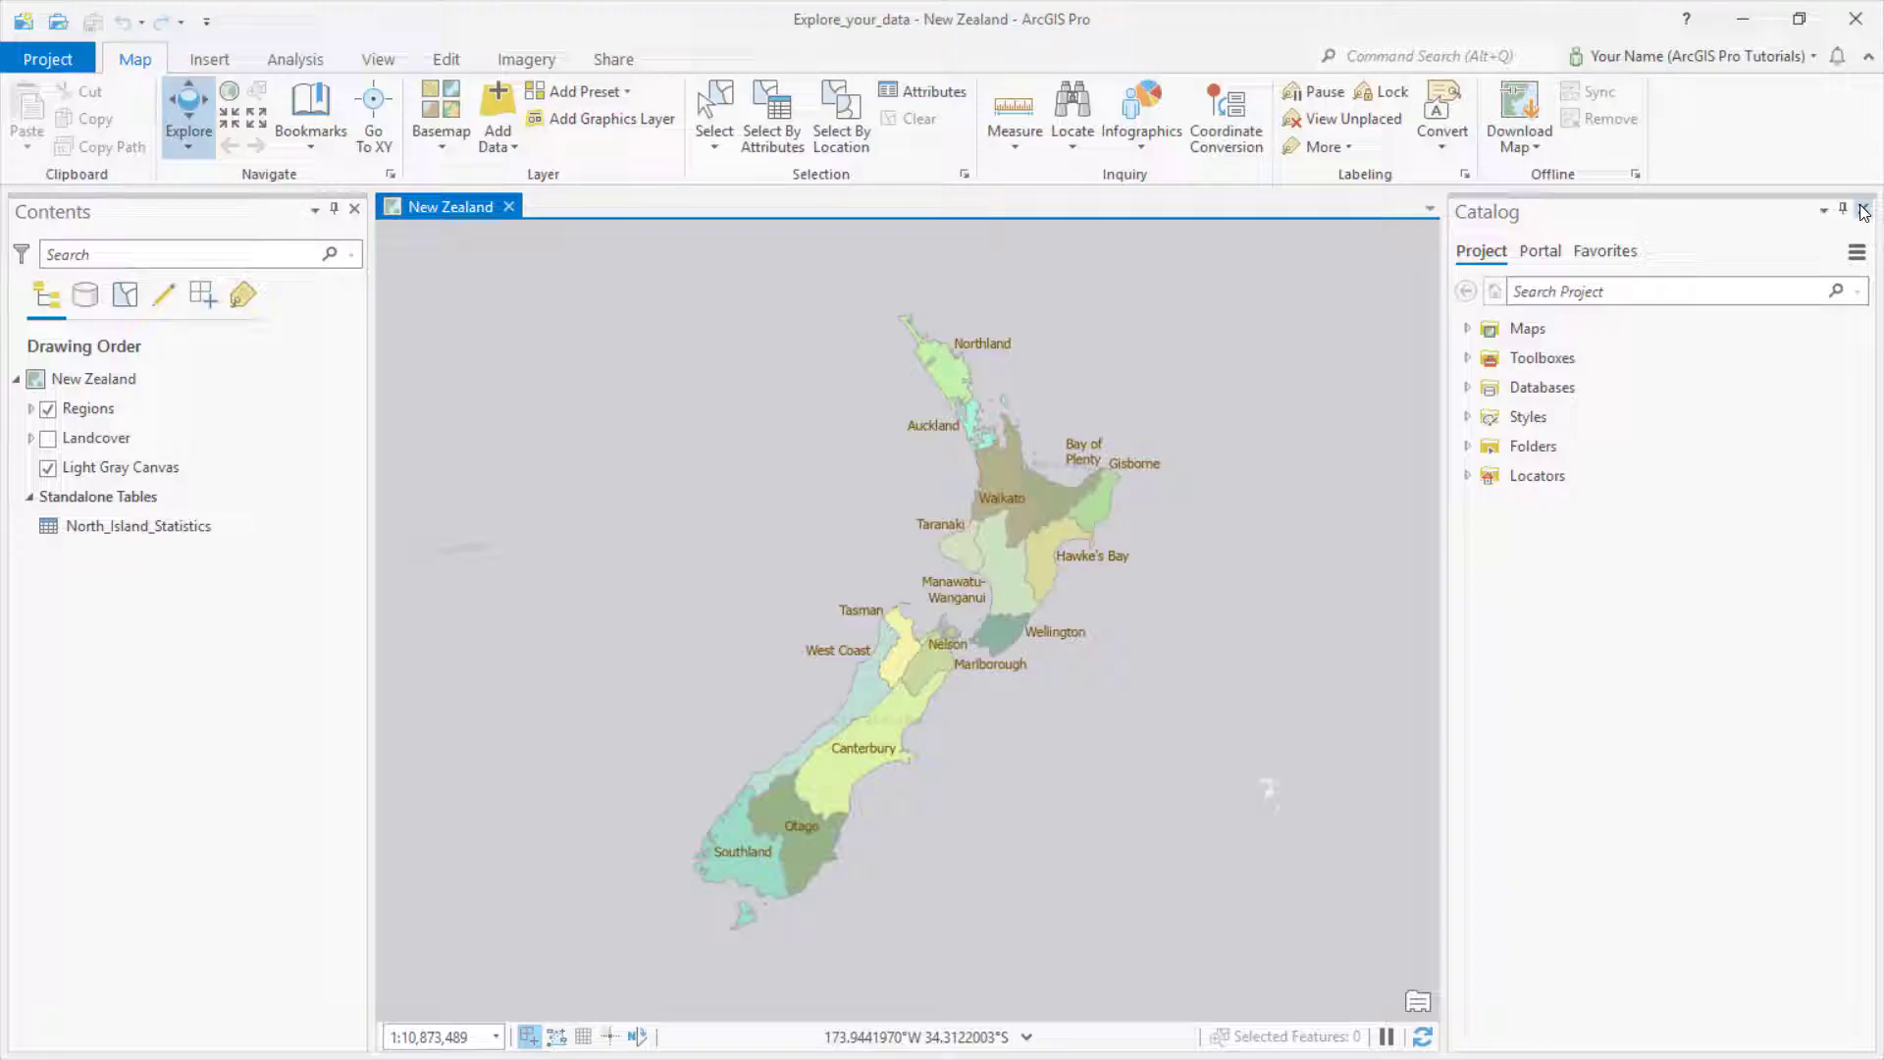
click(241, 410)
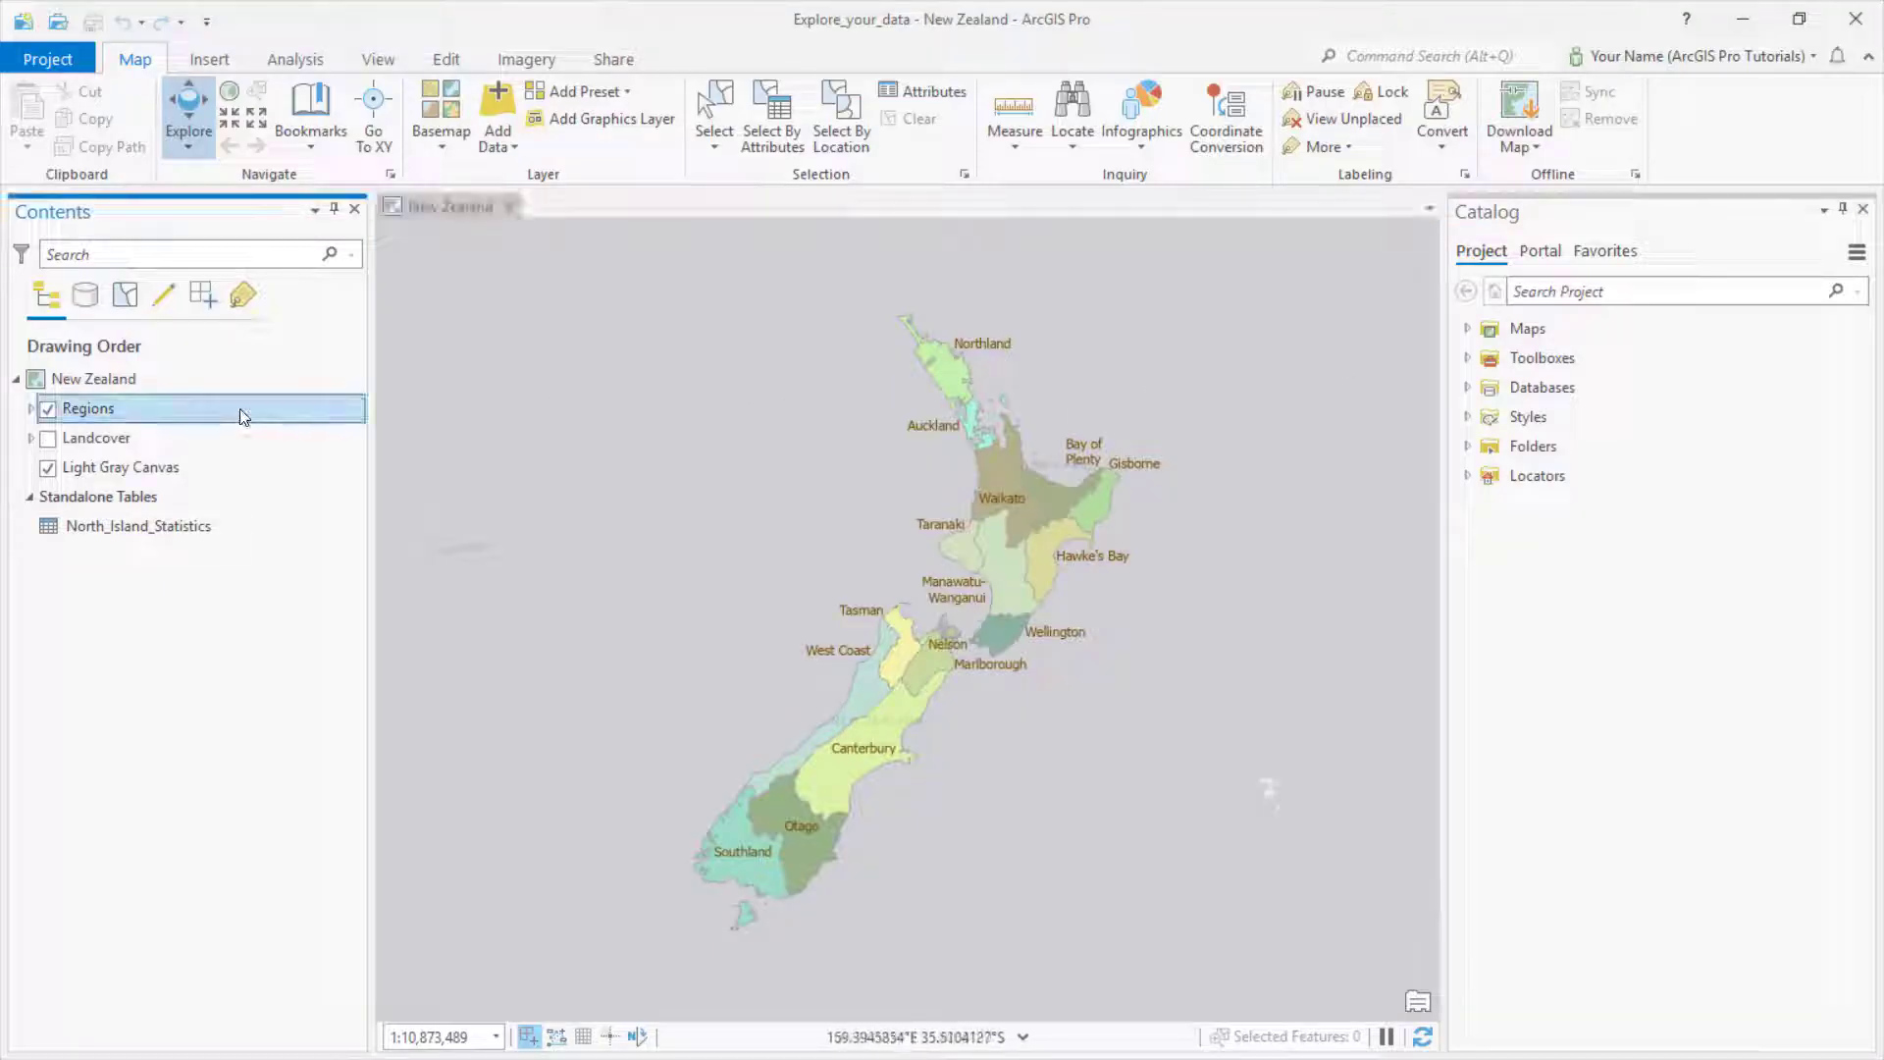
- Open the Regions attribute table, select the Waikato record, then clear the selection
right_click(240, 408)
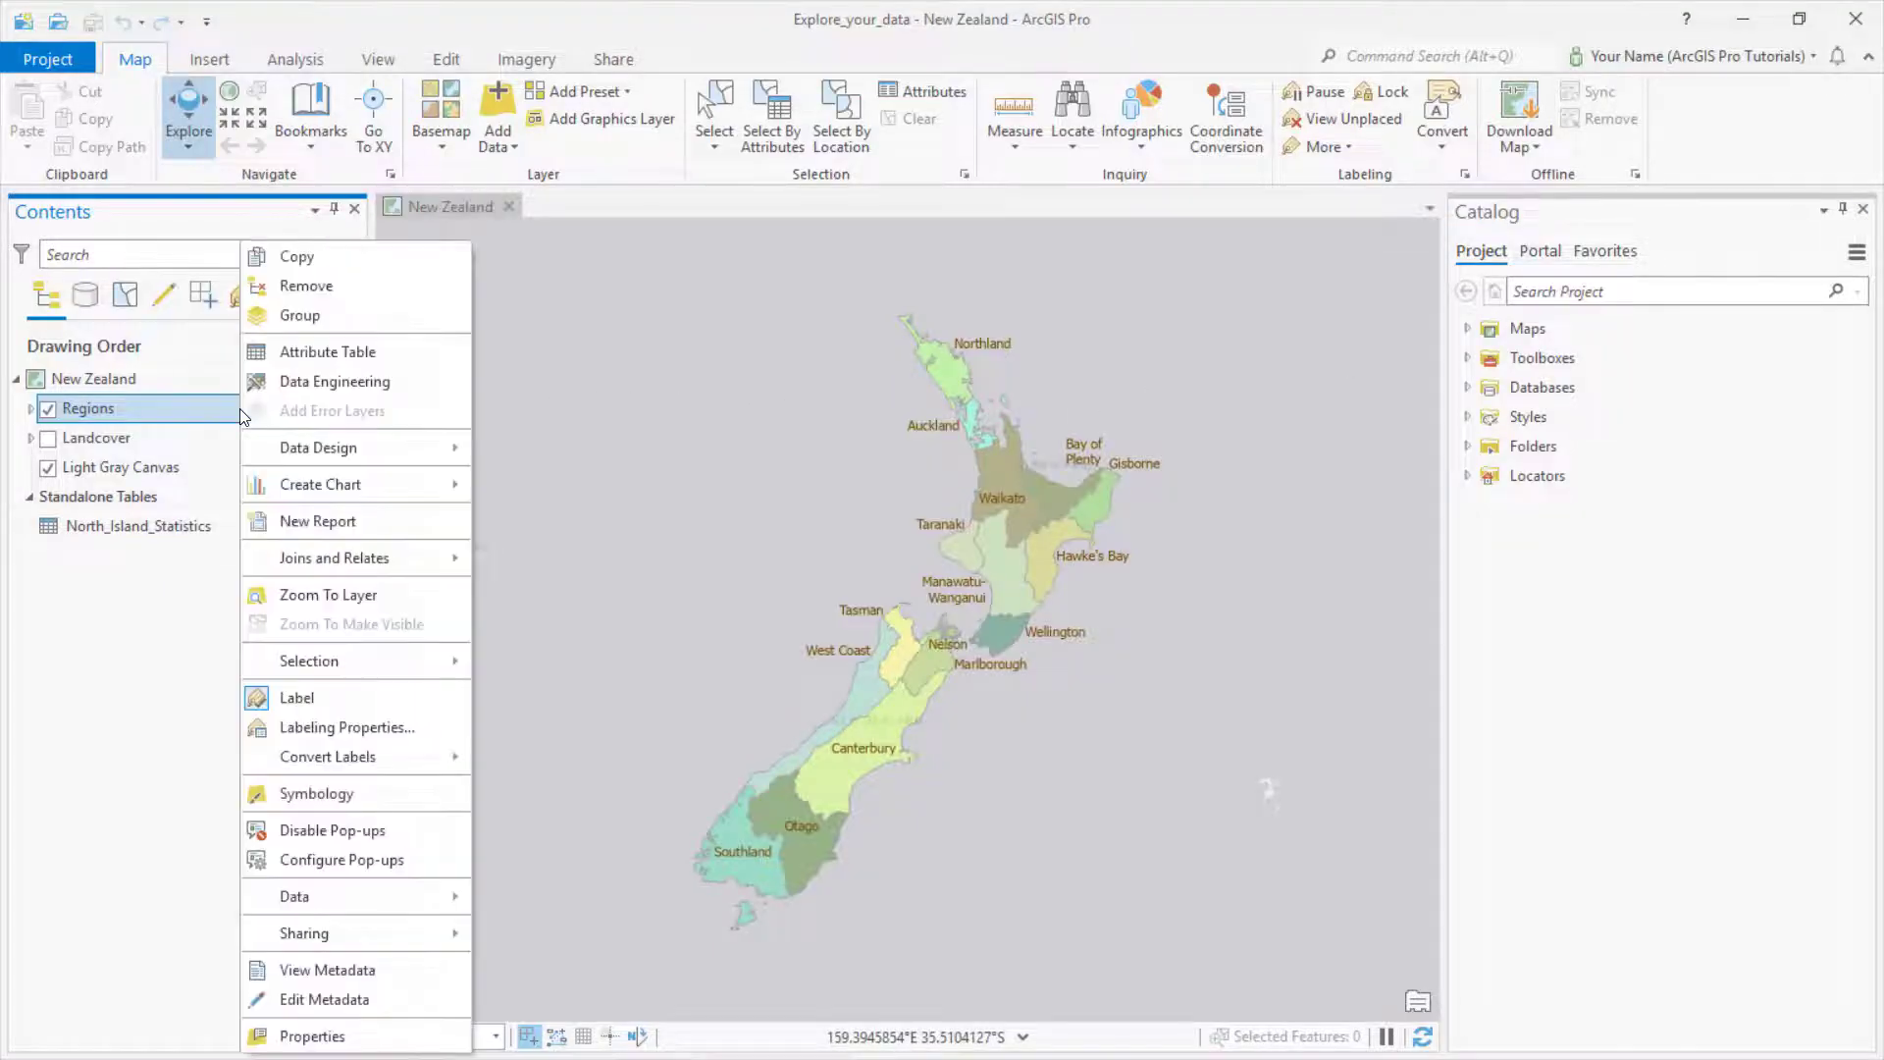
click(303, 356)
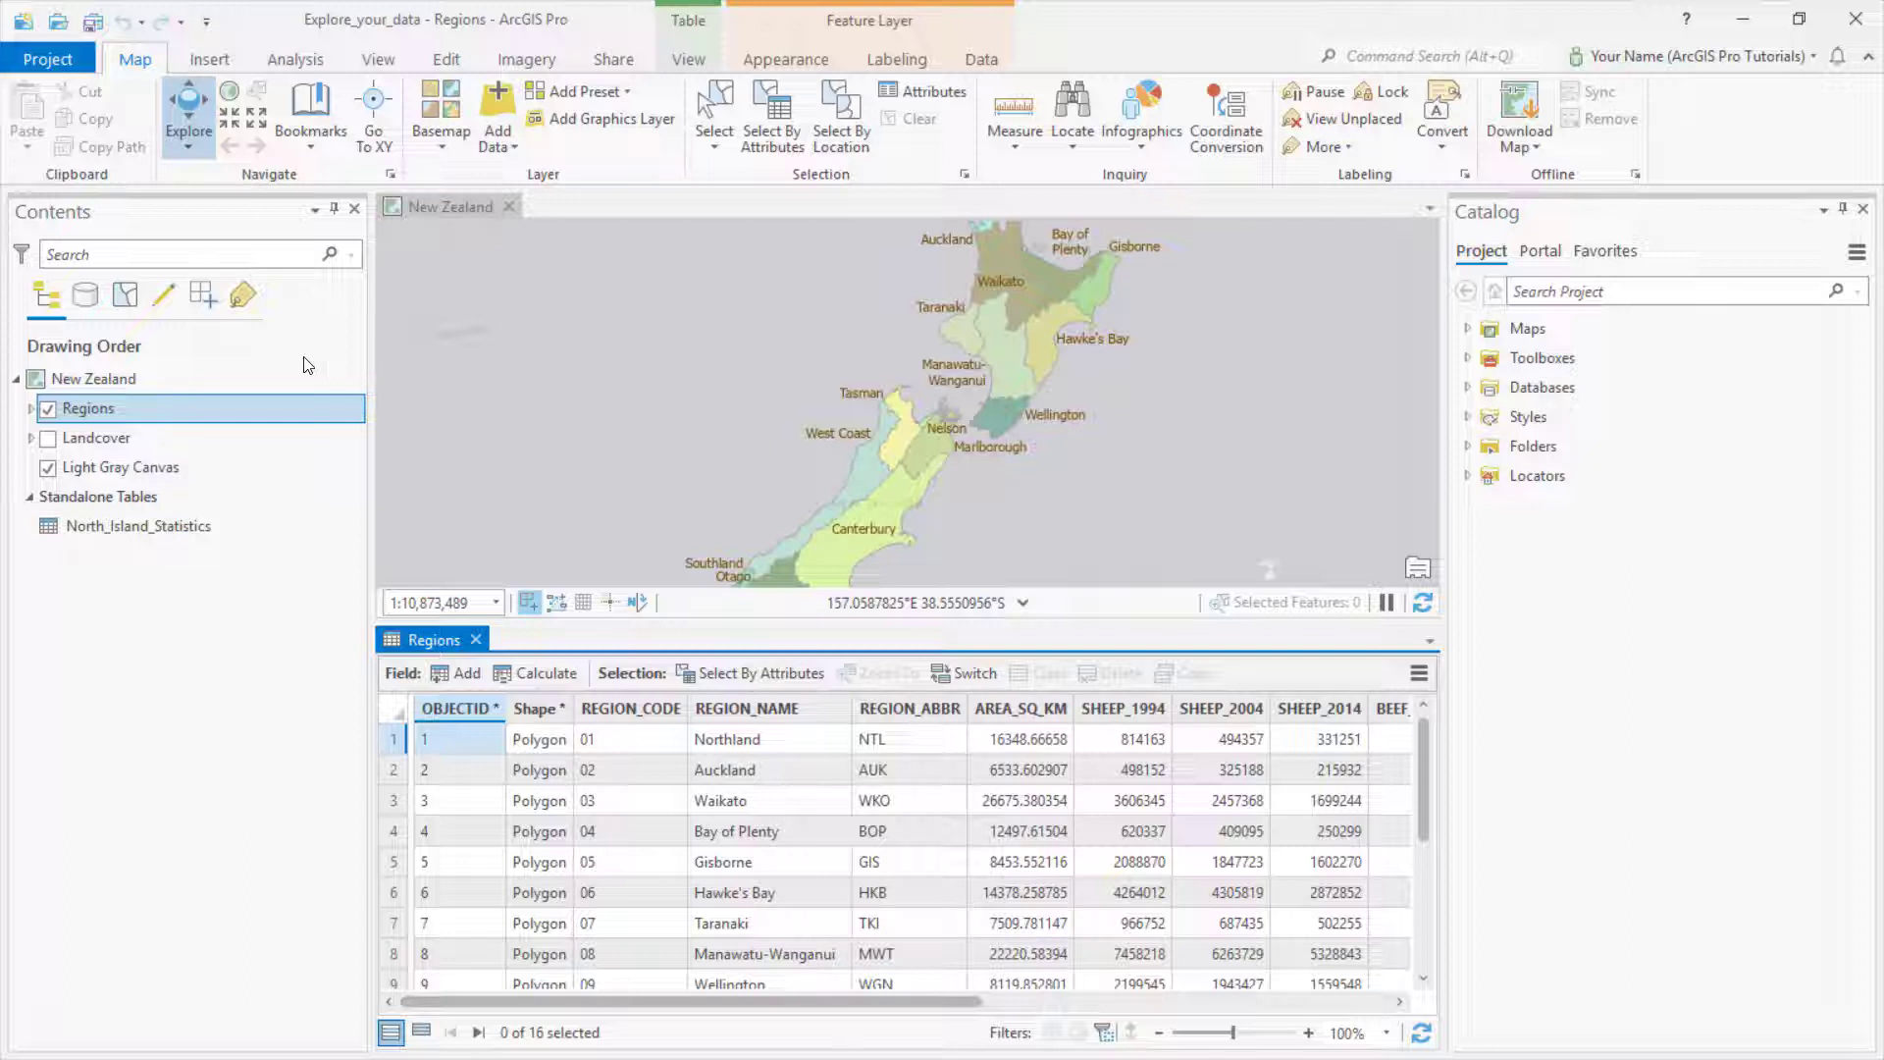
click(393, 802)
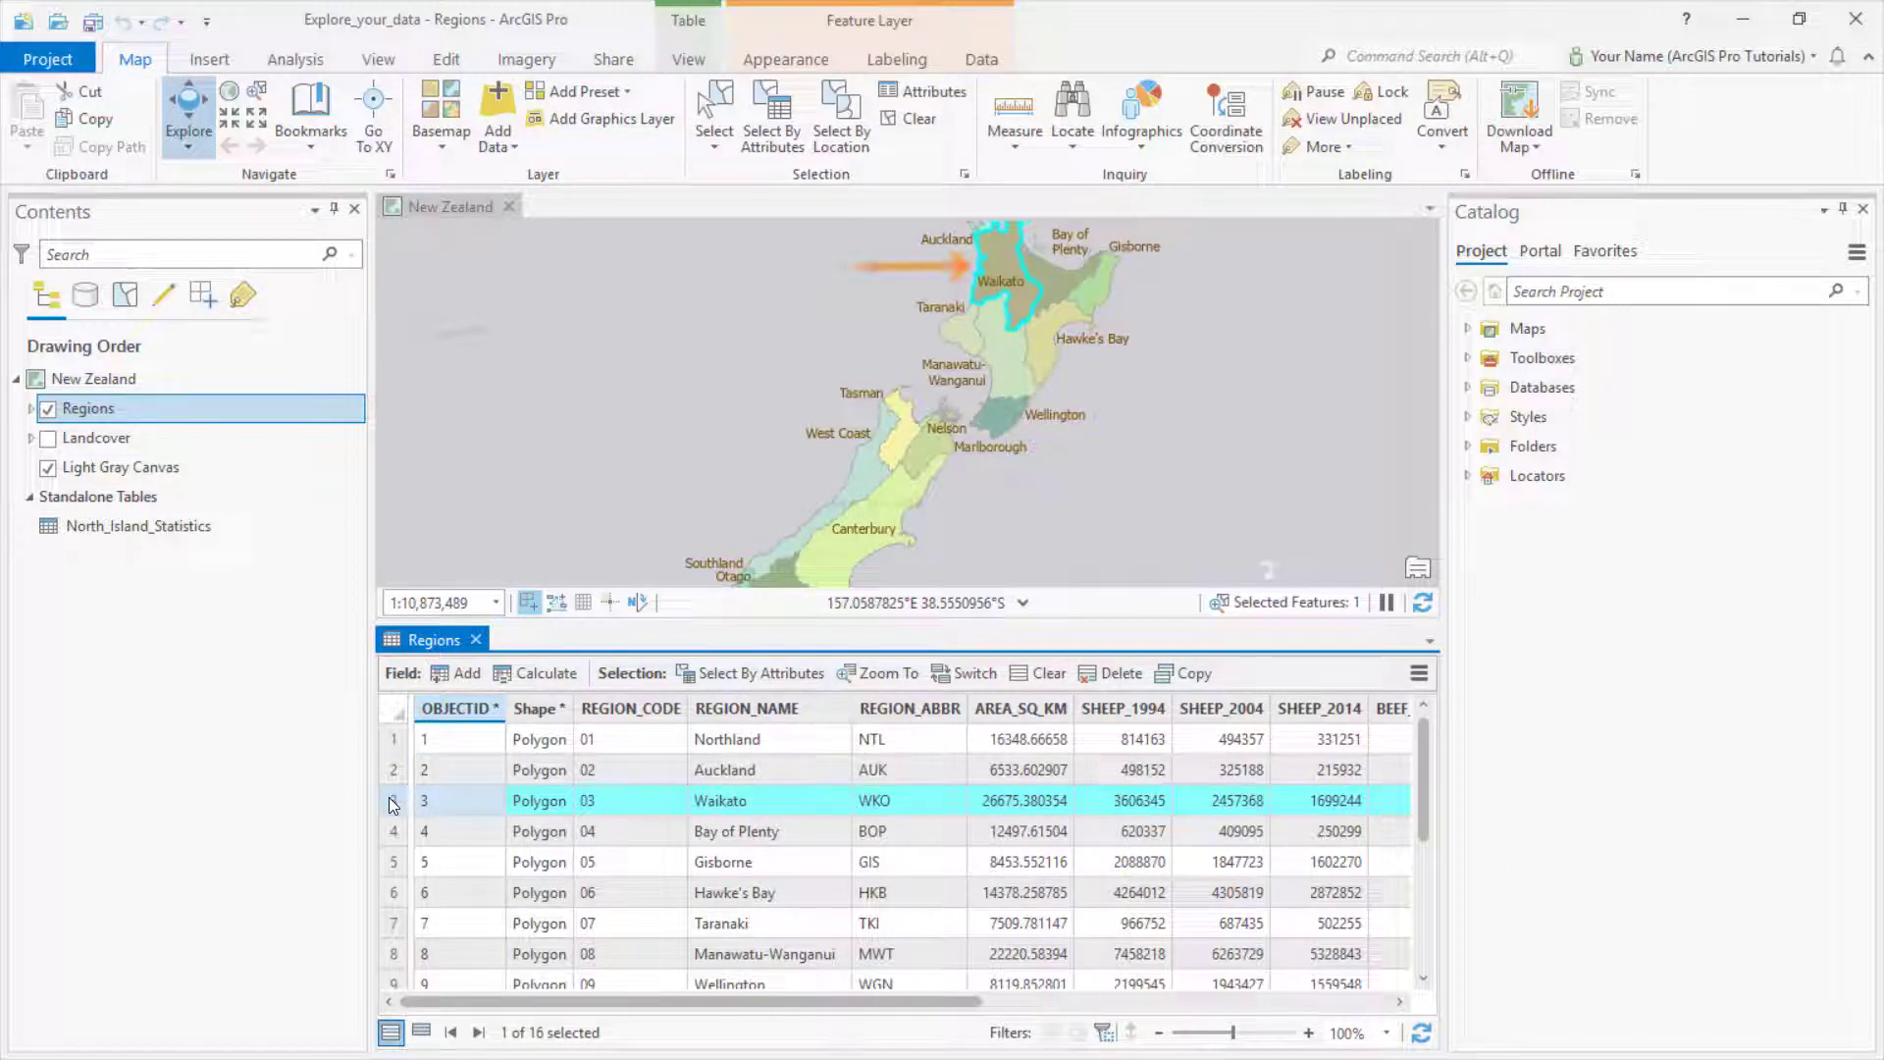
click(1036, 676)
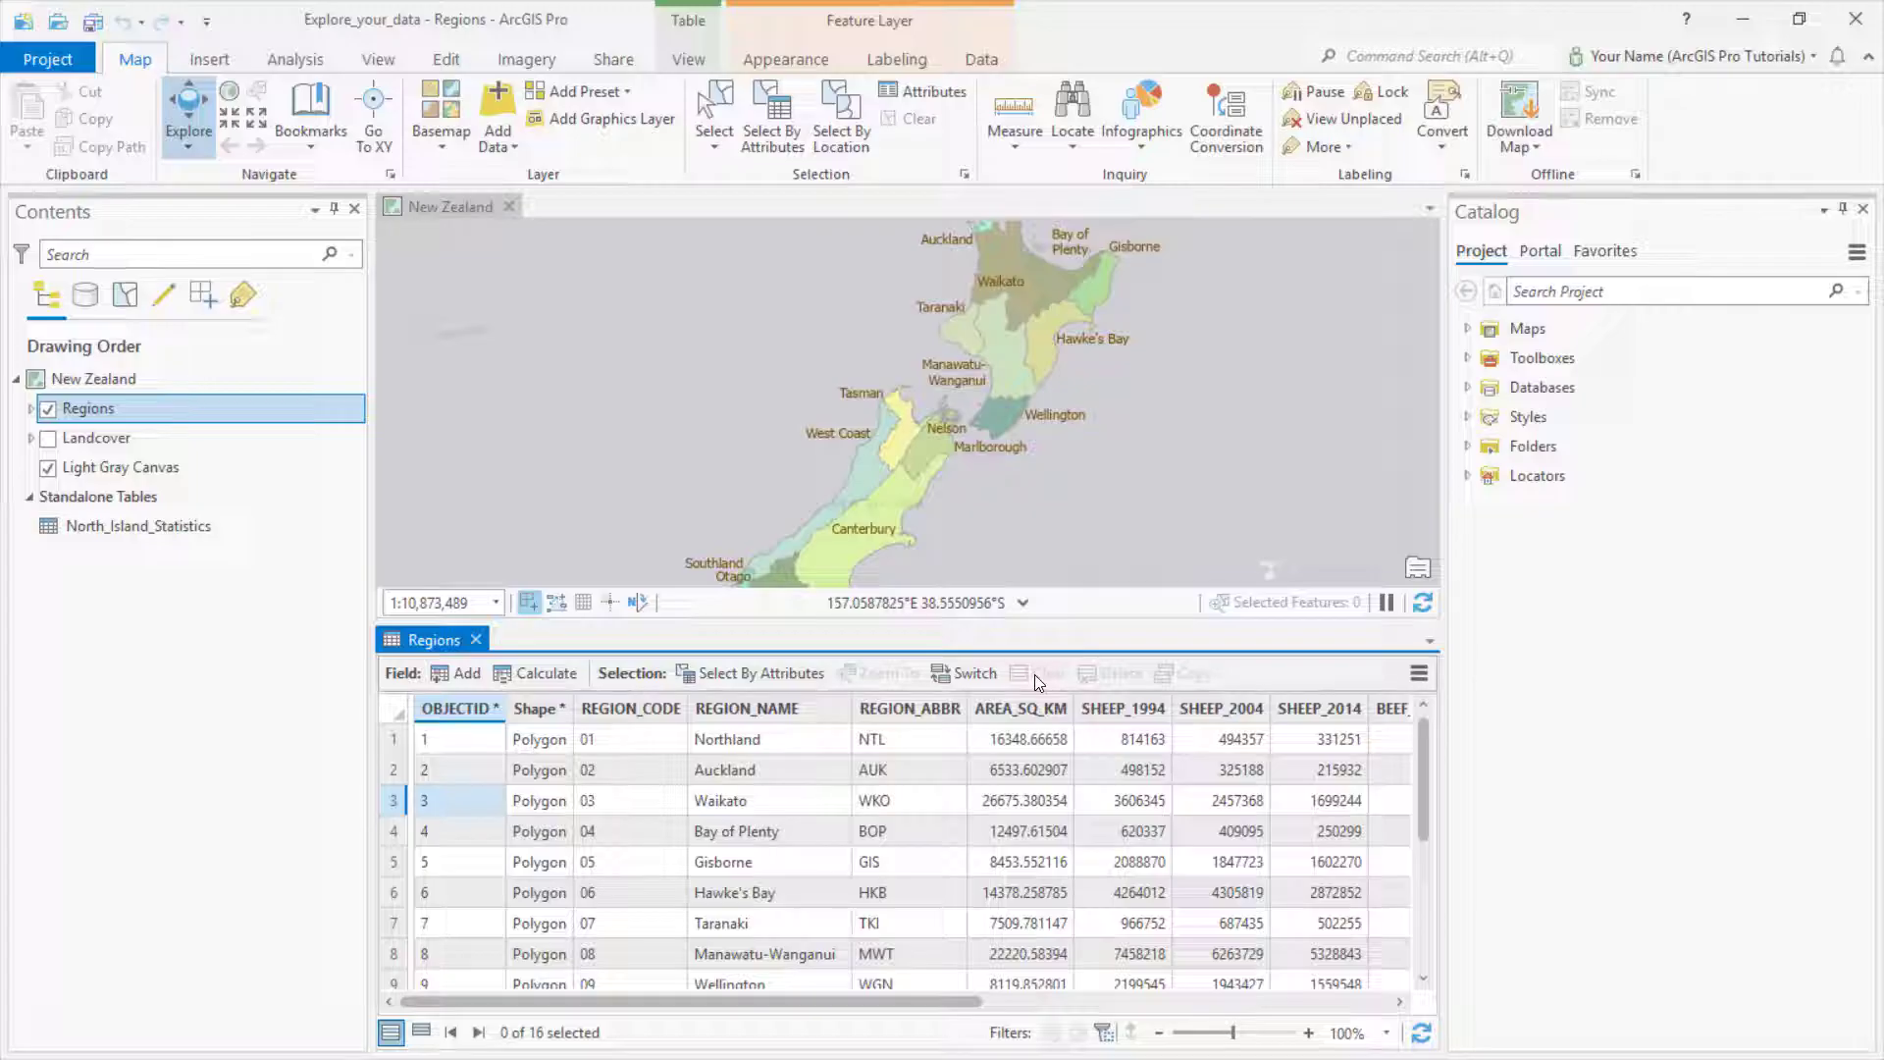
- Rectangle-select five regions on the map, list only selected records, show all again, then clear
click(716, 152)
click(728, 177)
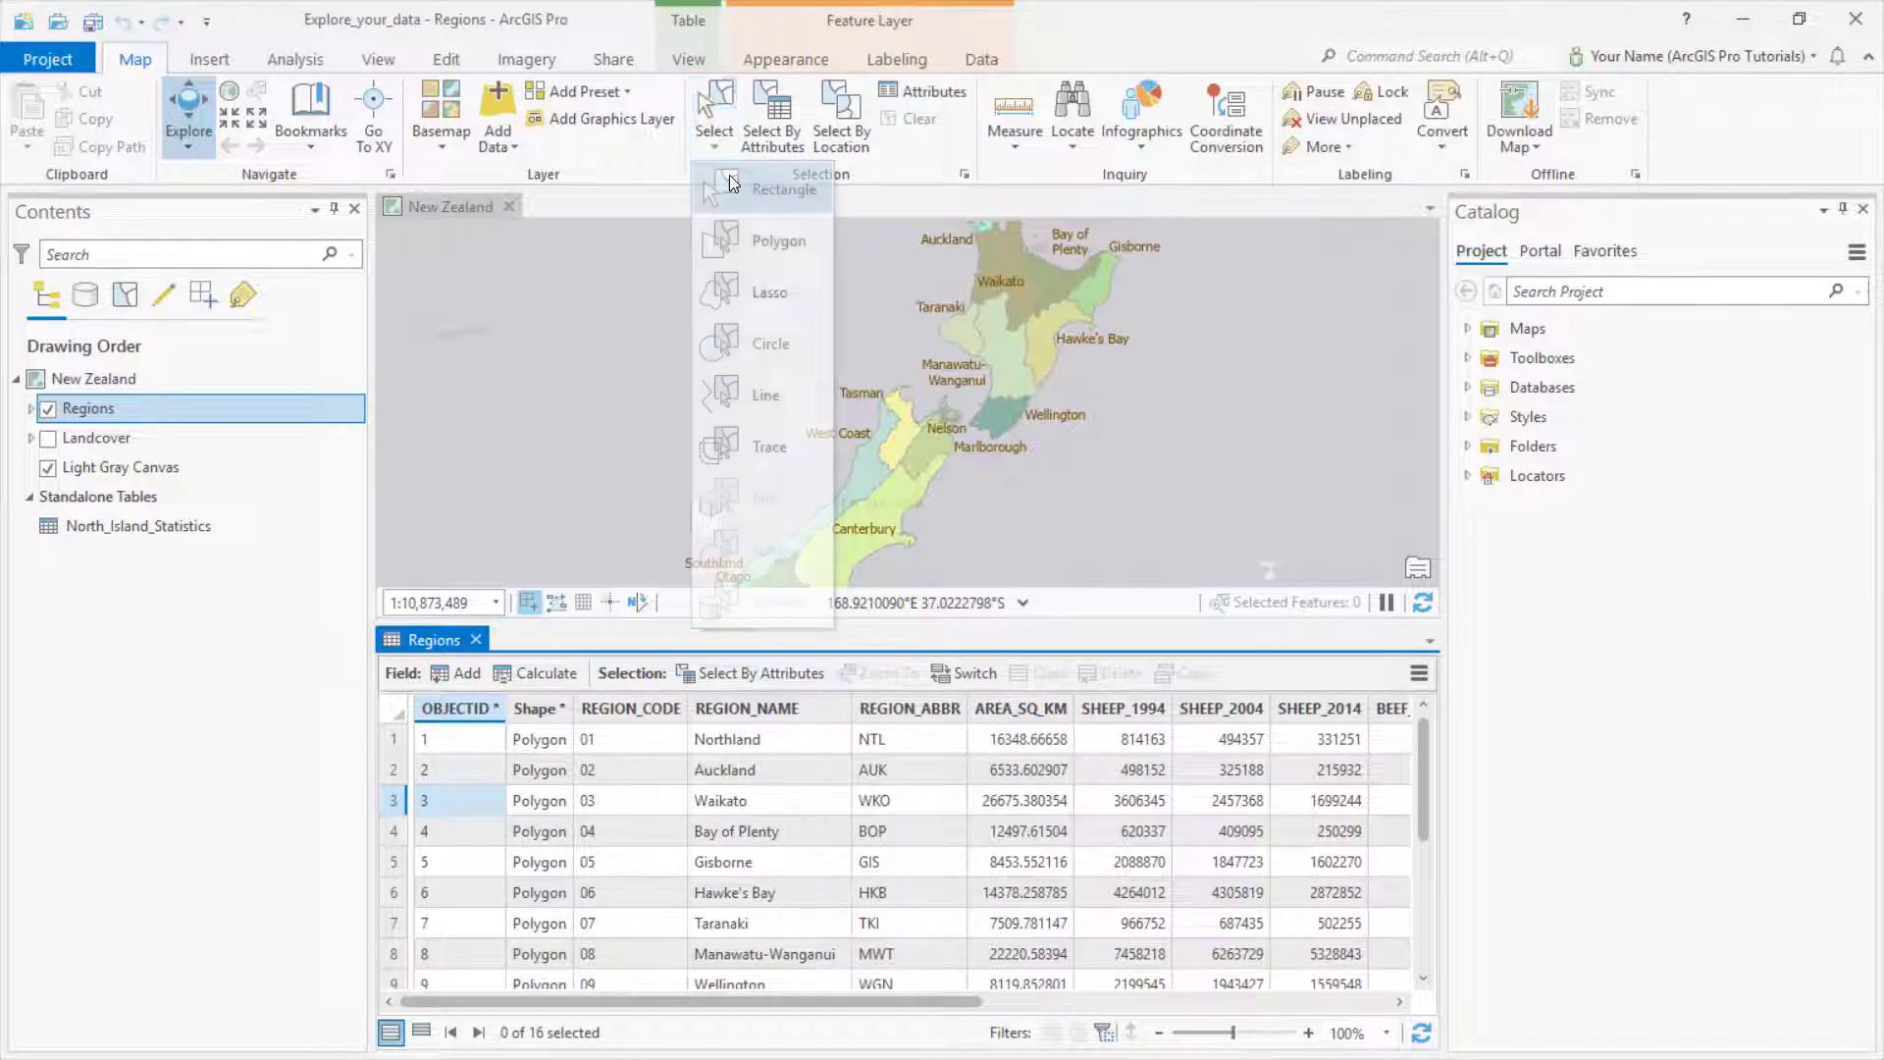
click(915, 389)
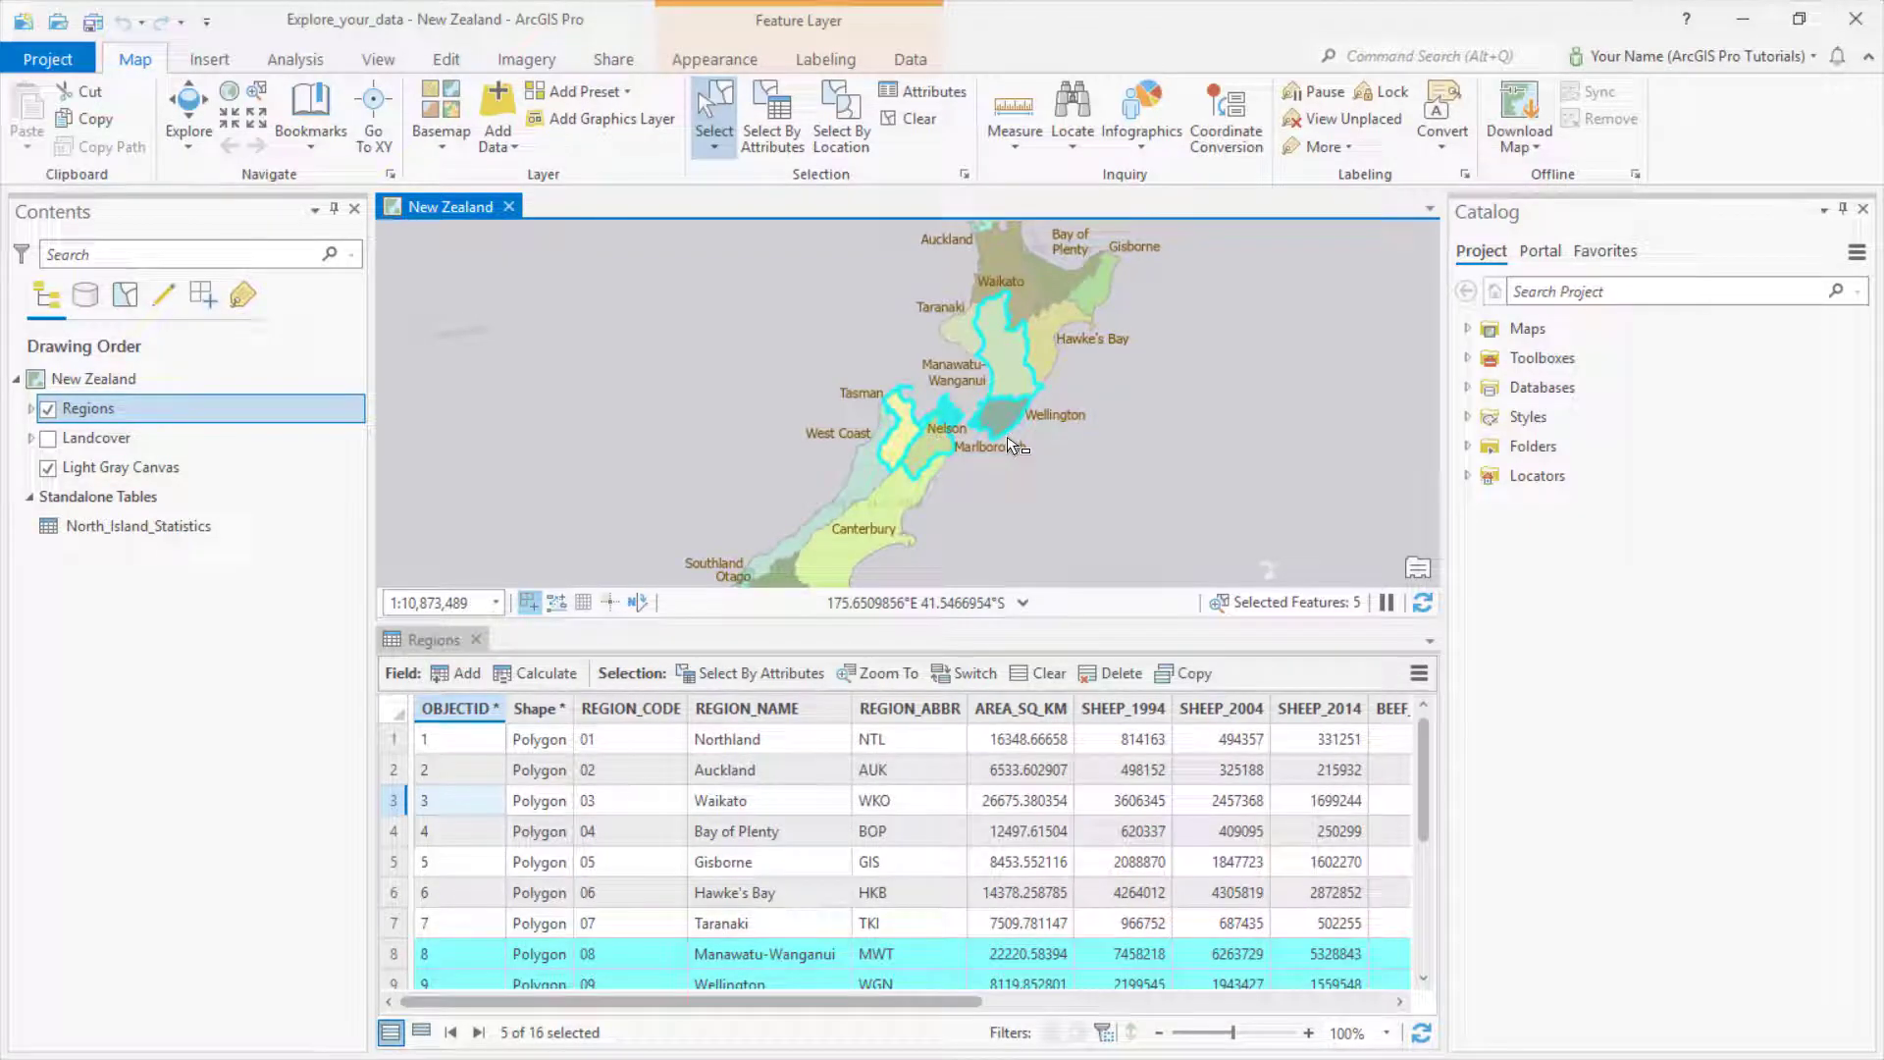
click(422, 1034)
click(390, 1033)
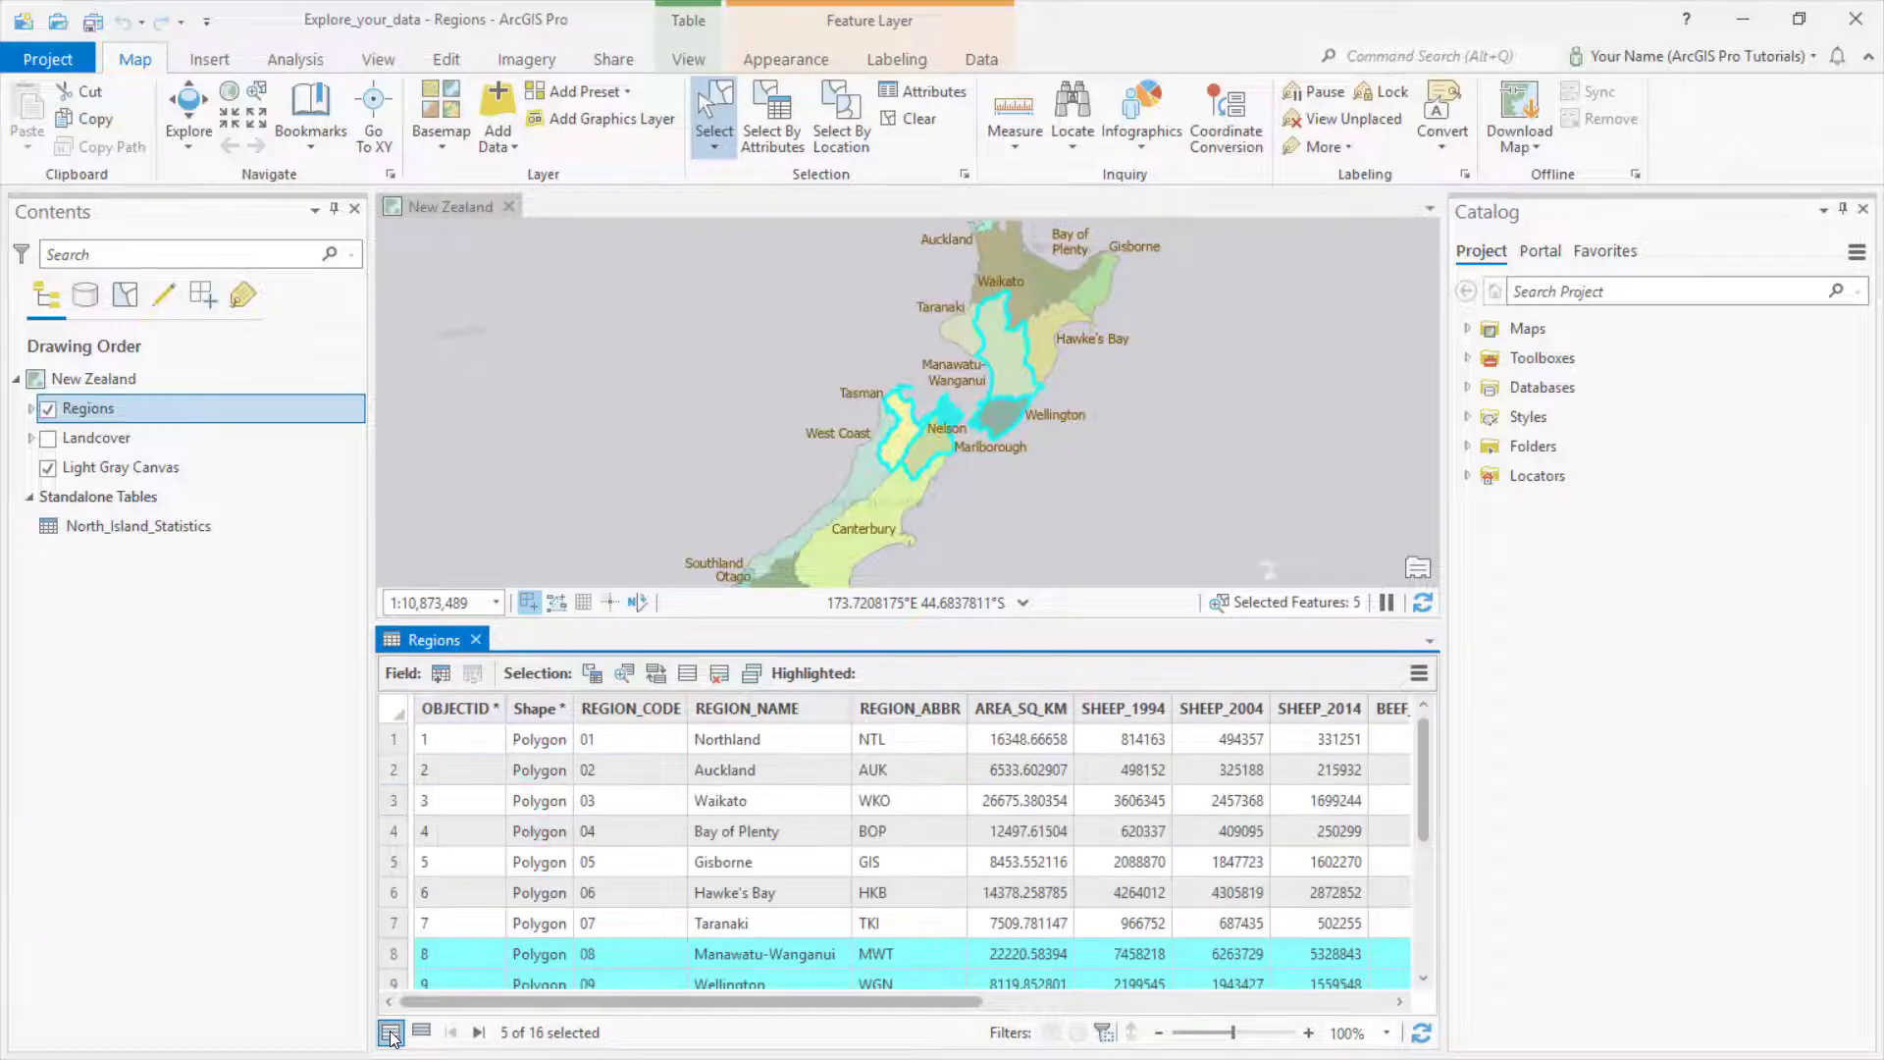
click(1064, 682)
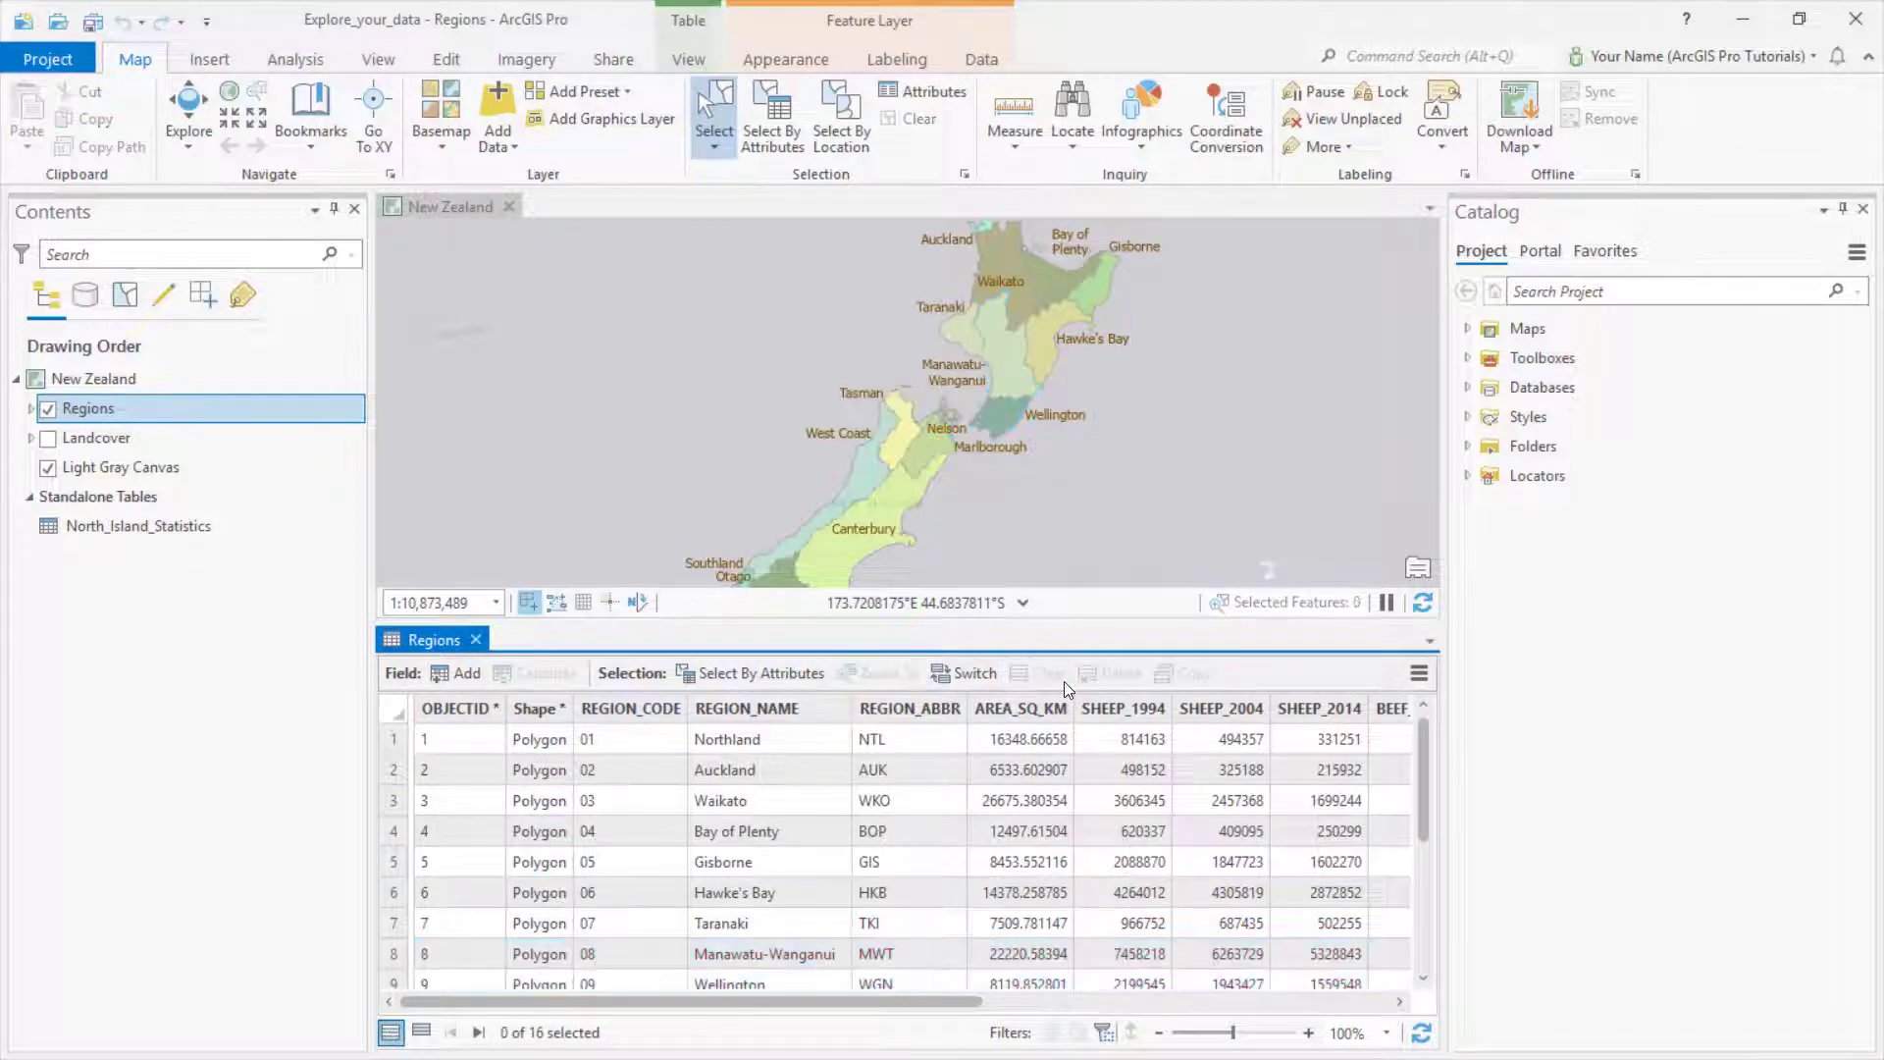
- Sort the Regions table by SHEEP_2014 descending, then select and clear top-ranked Manawatu-Wanganui
right_click(1311, 709)
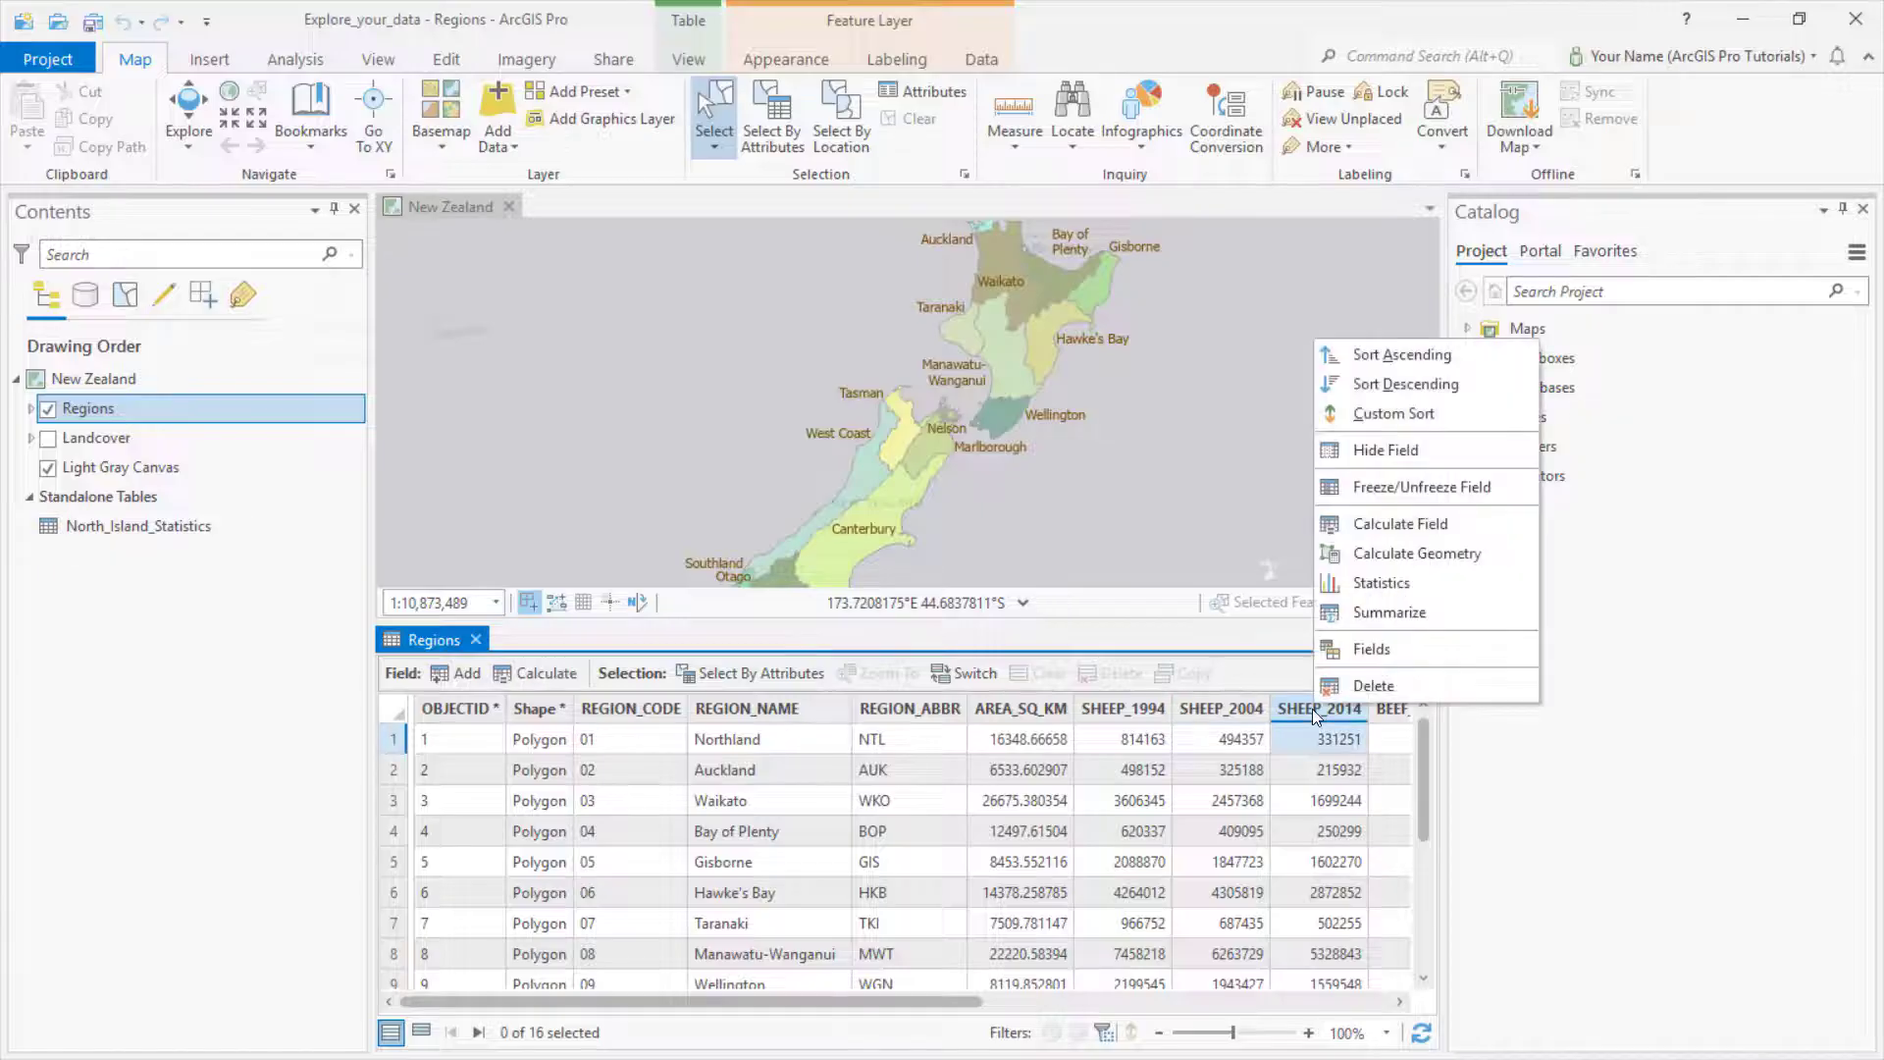
click(1346, 390)
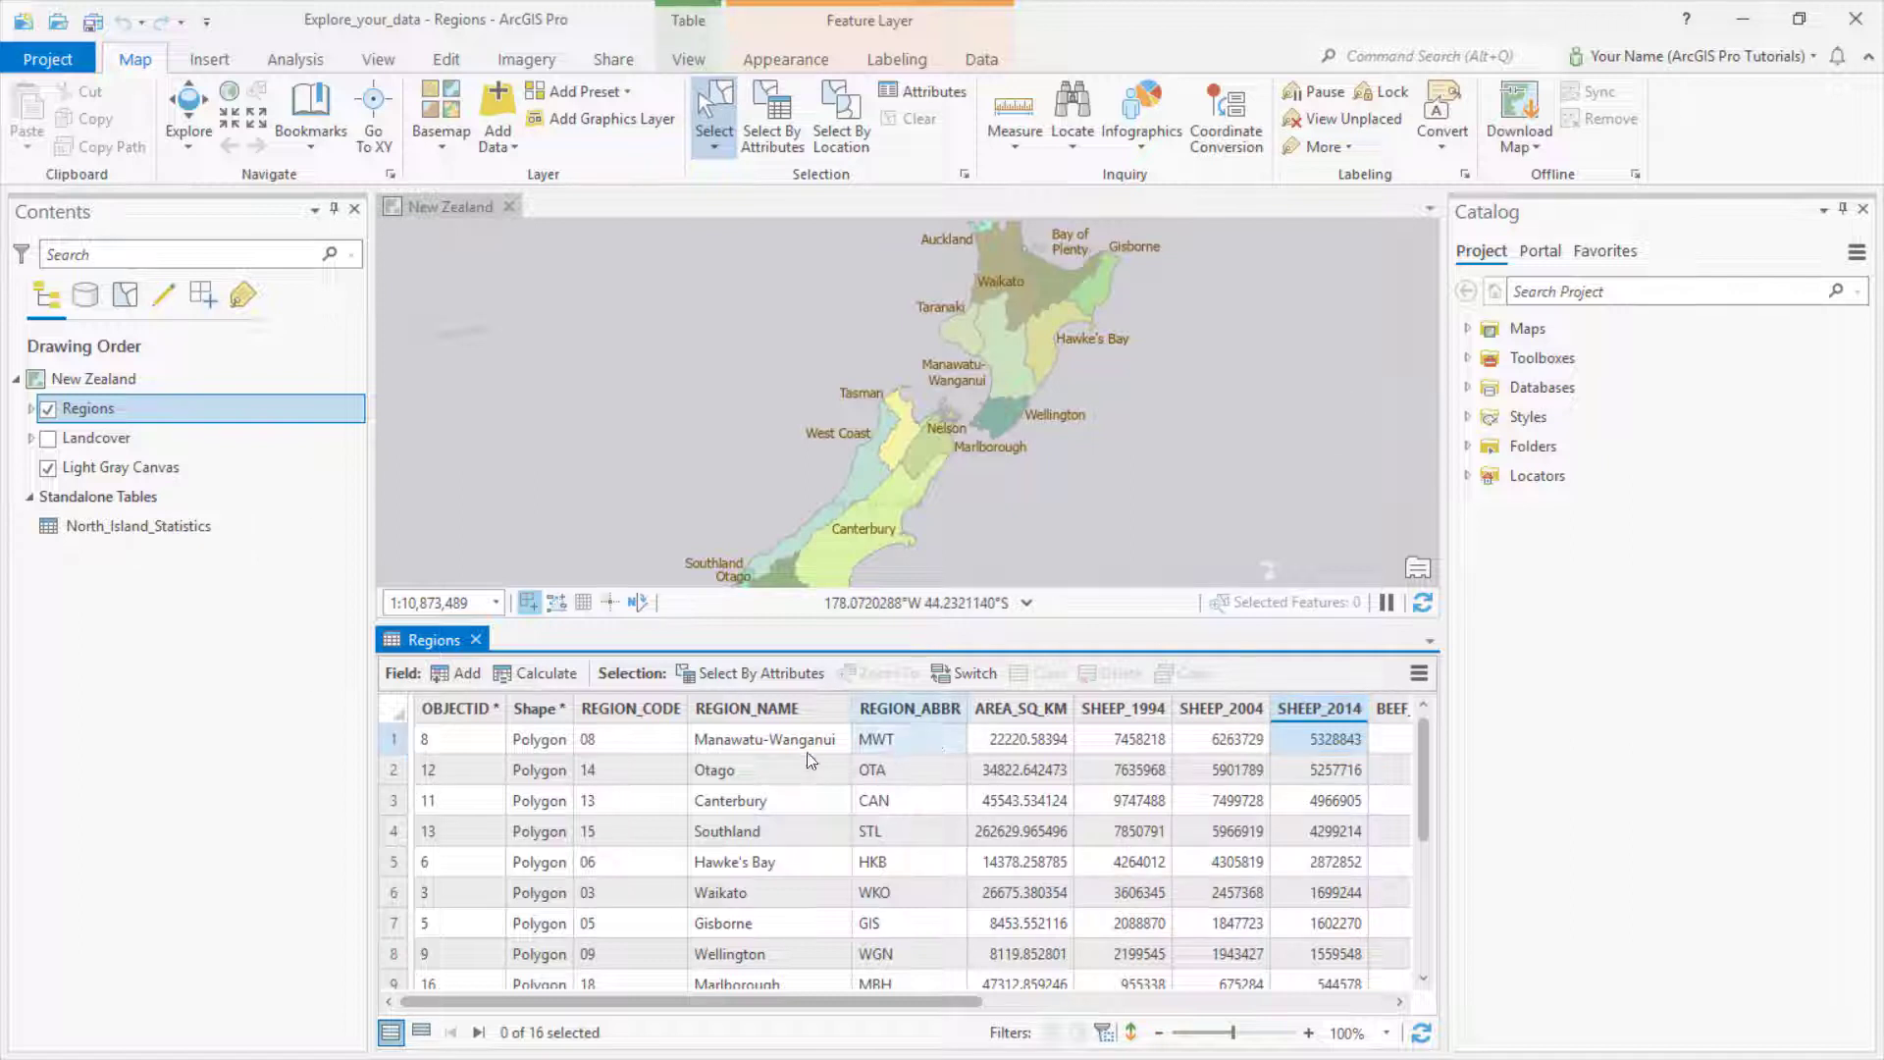
click(391, 742)
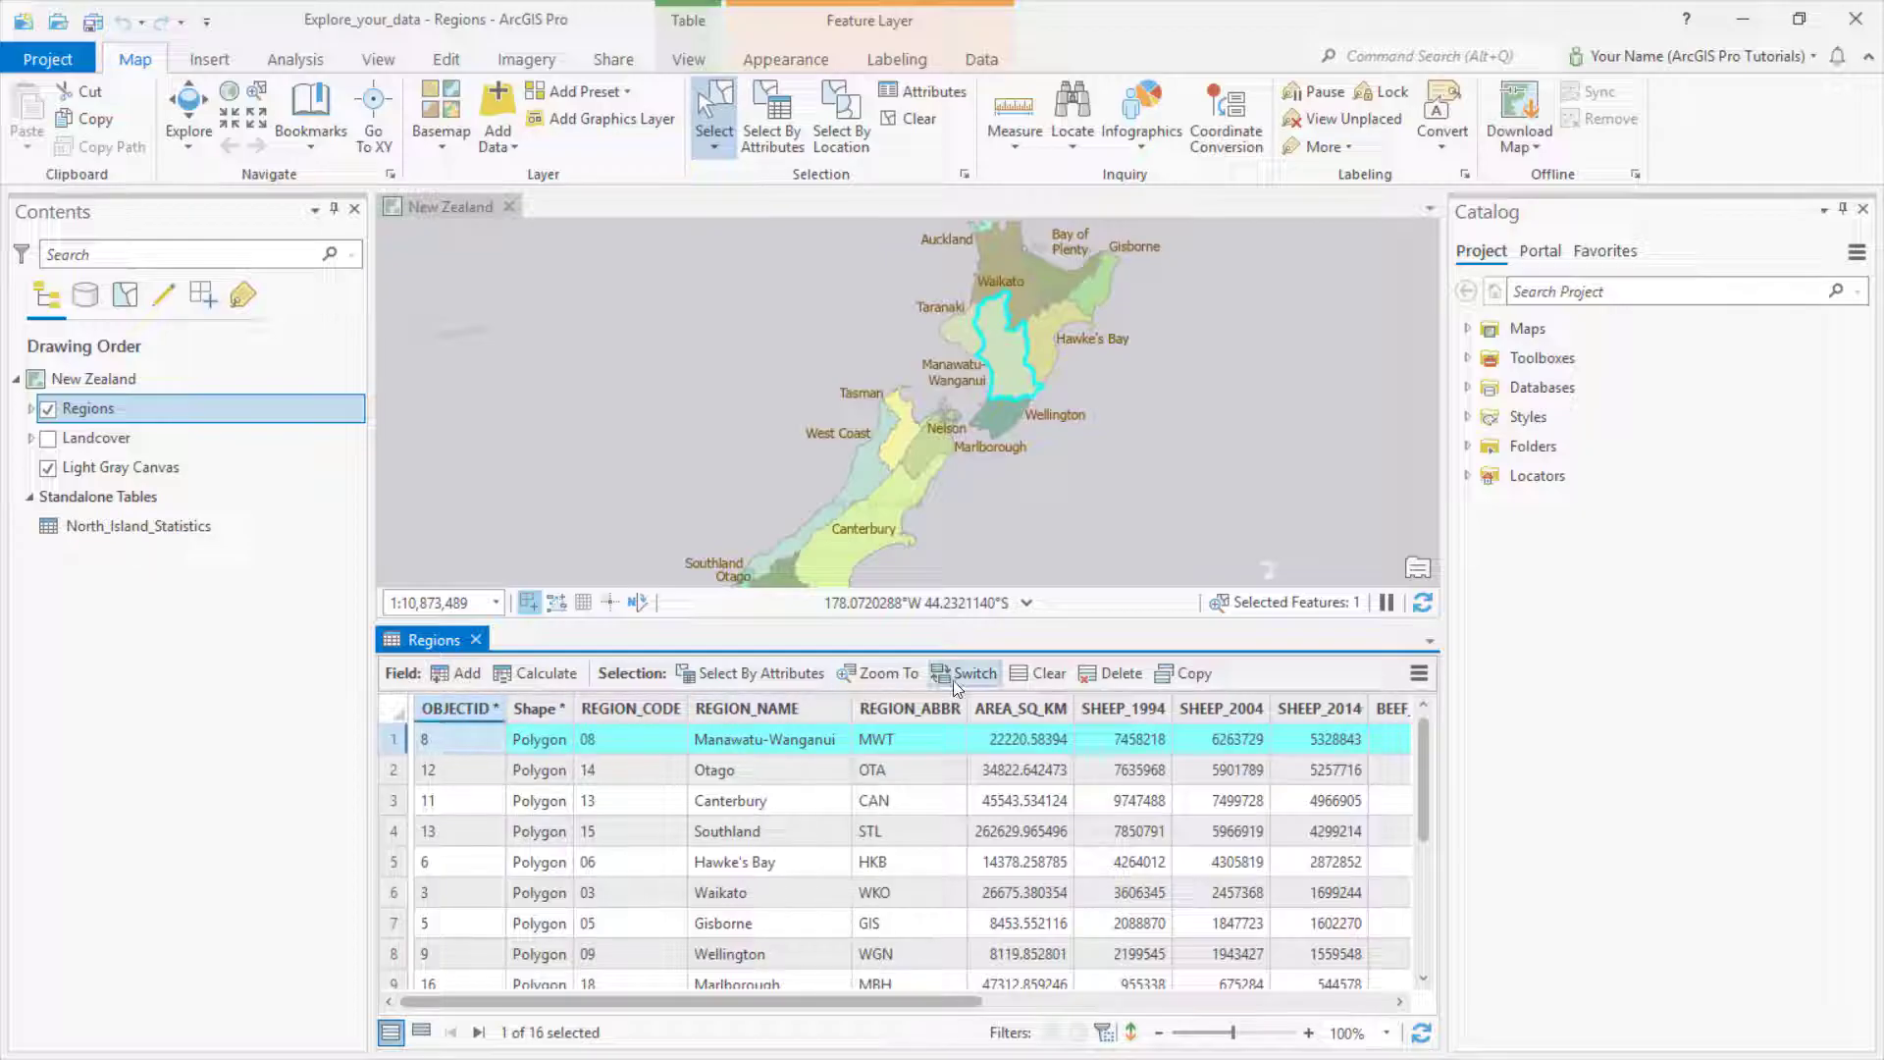
click(1035, 675)
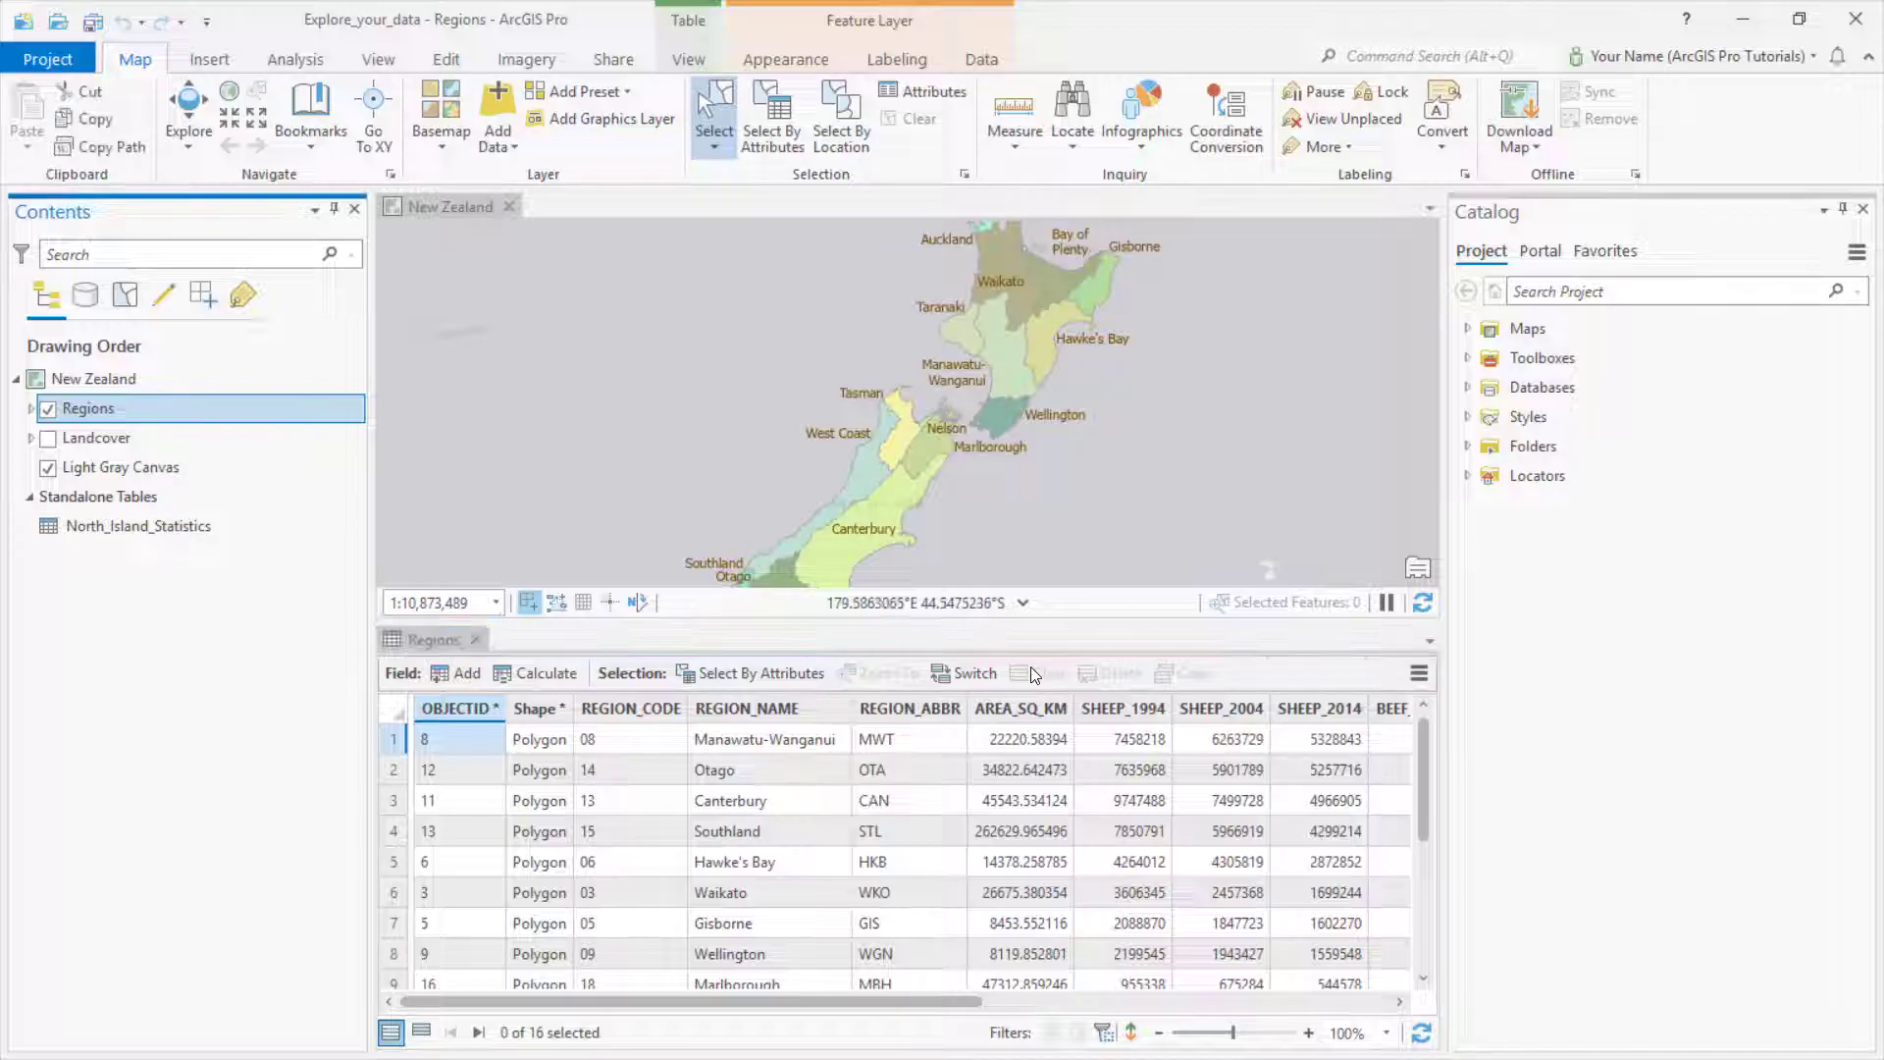
- In the Regions fields view, hide all fields except REGION_NAME, AREA_SQ_KM, SHEEP_2014 and BEEF_CATTLE_2014
right_click(224, 423)
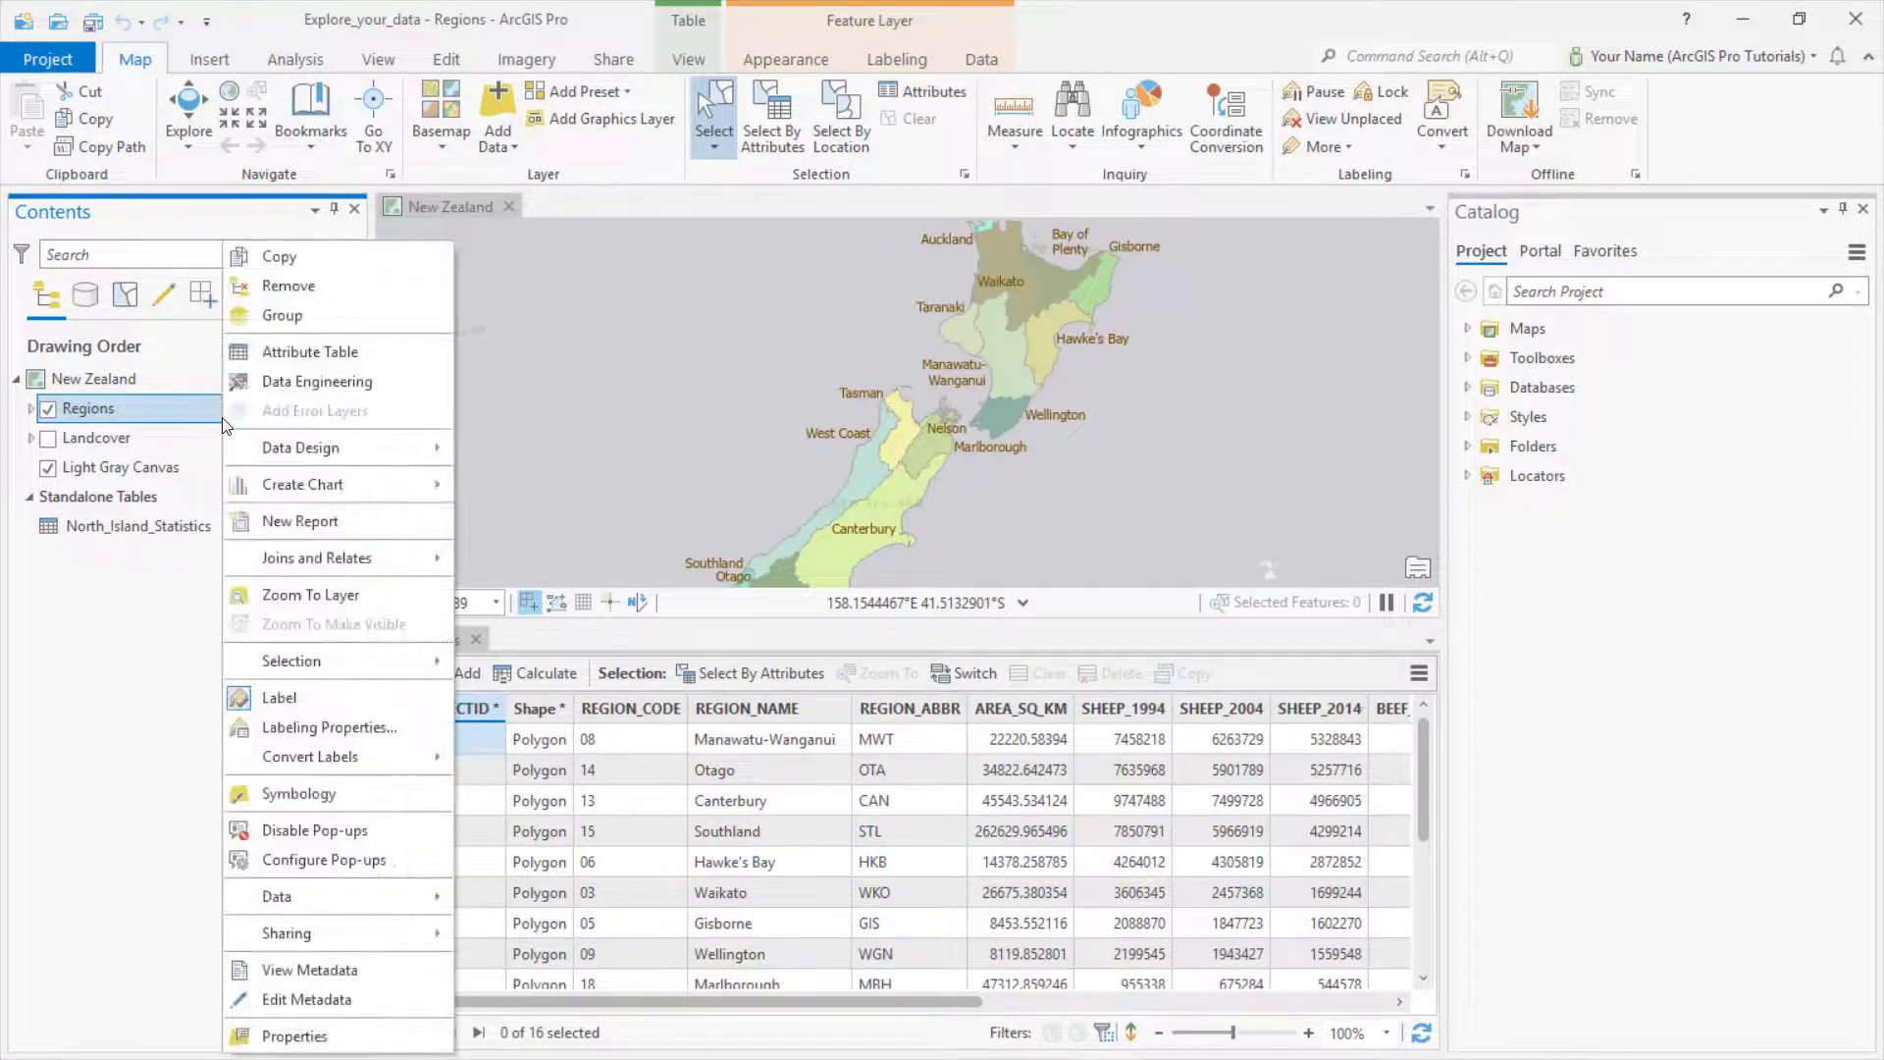
mouse_move(269, 442)
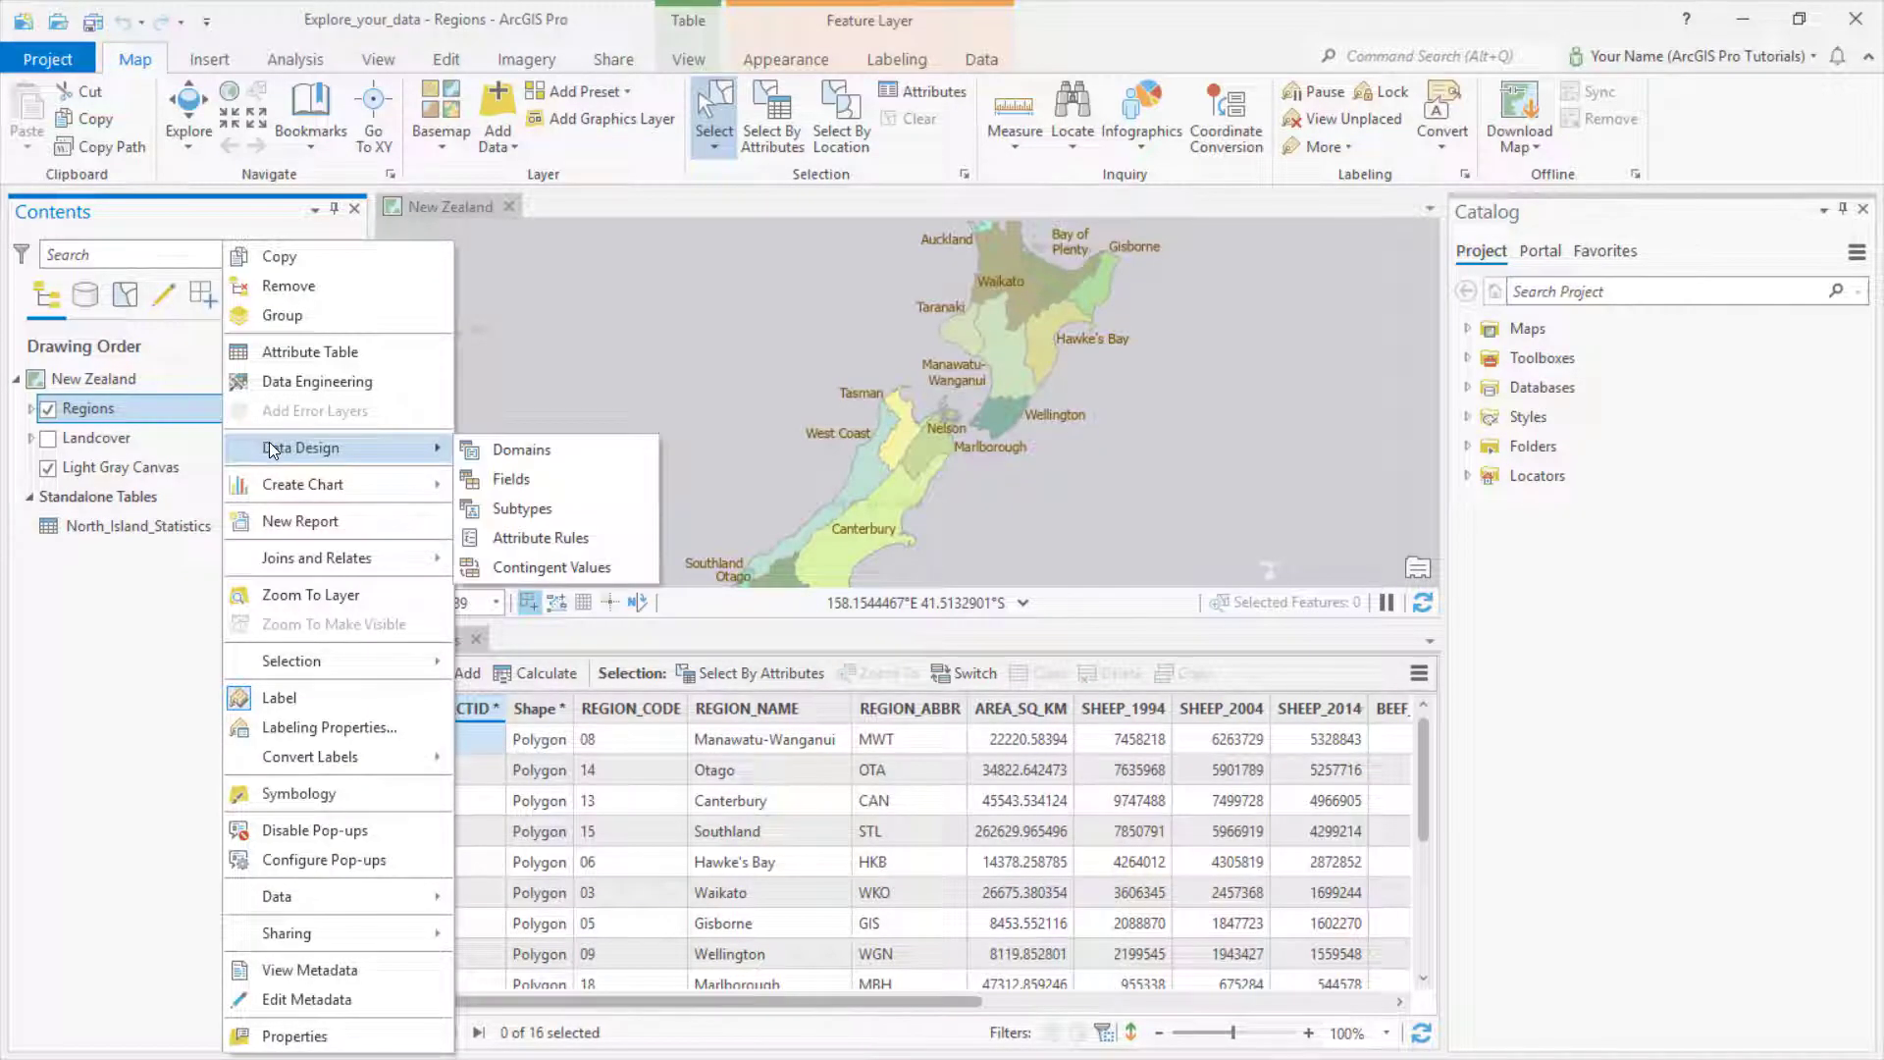
click(493, 480)
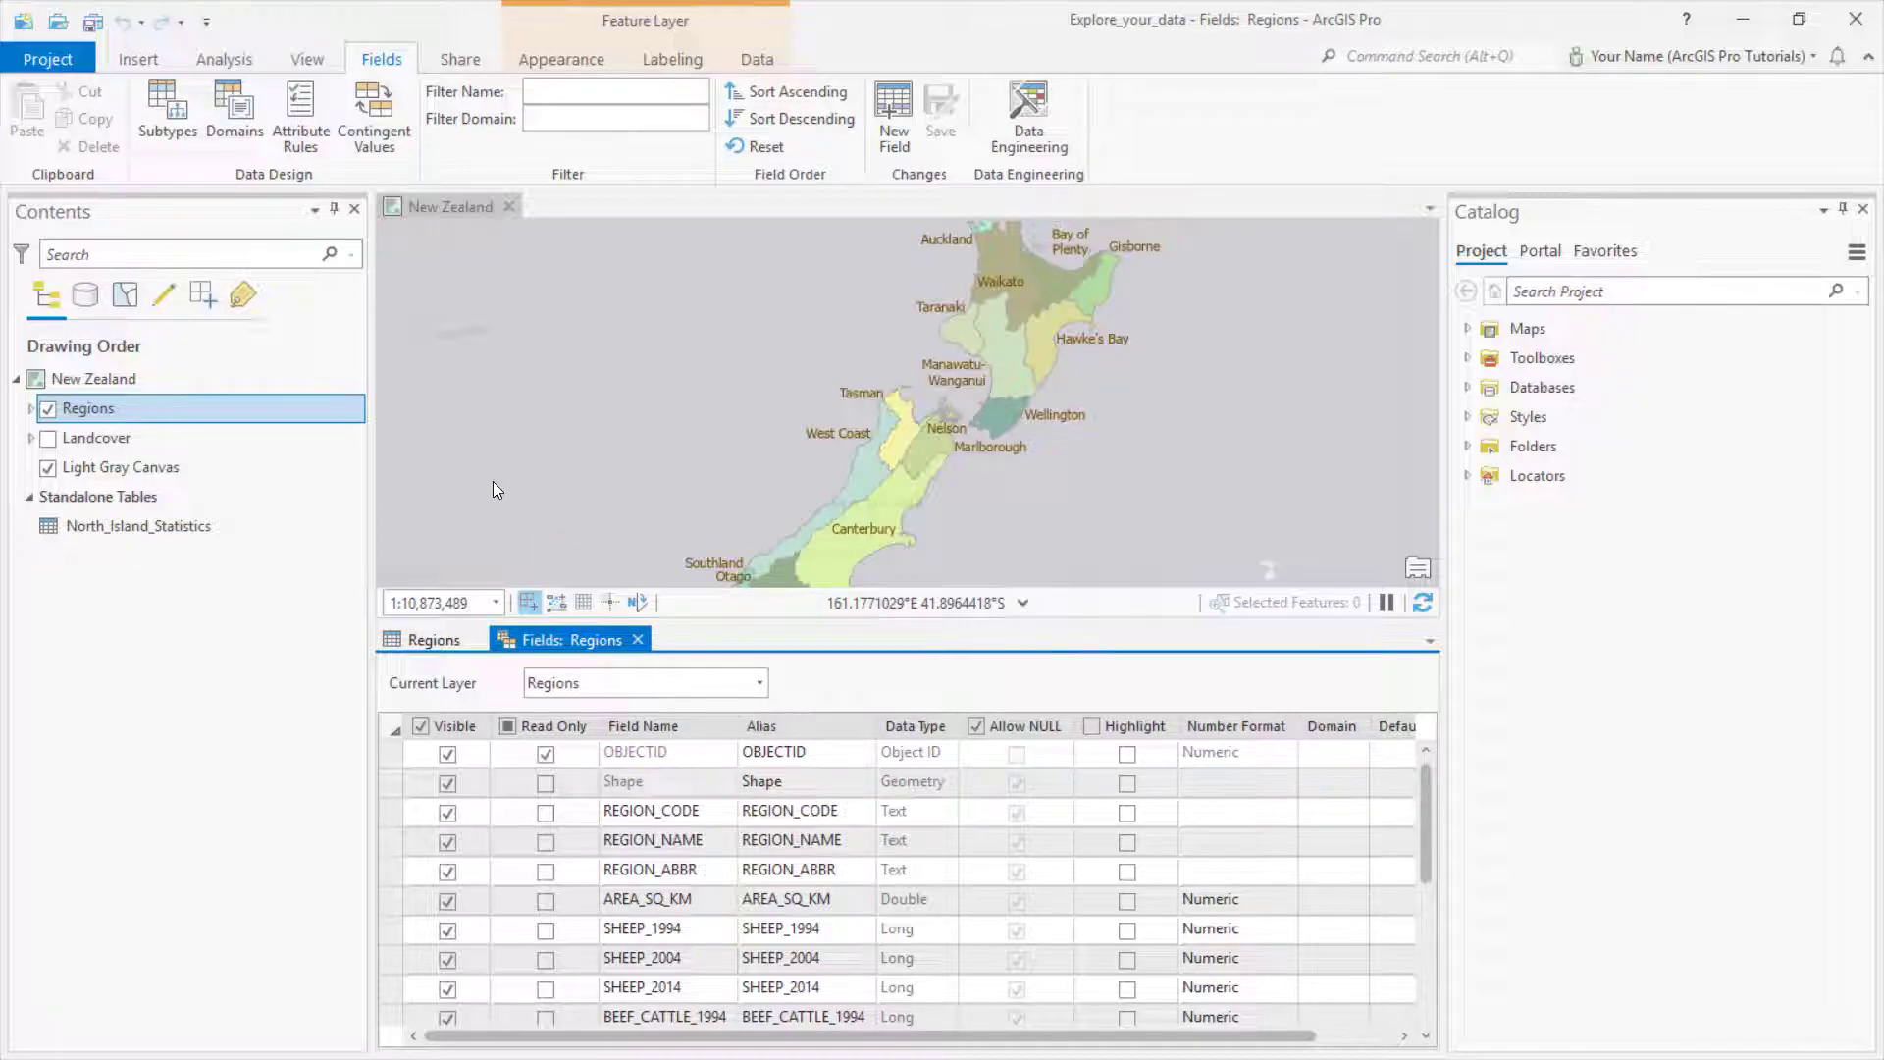
click(421, 726)
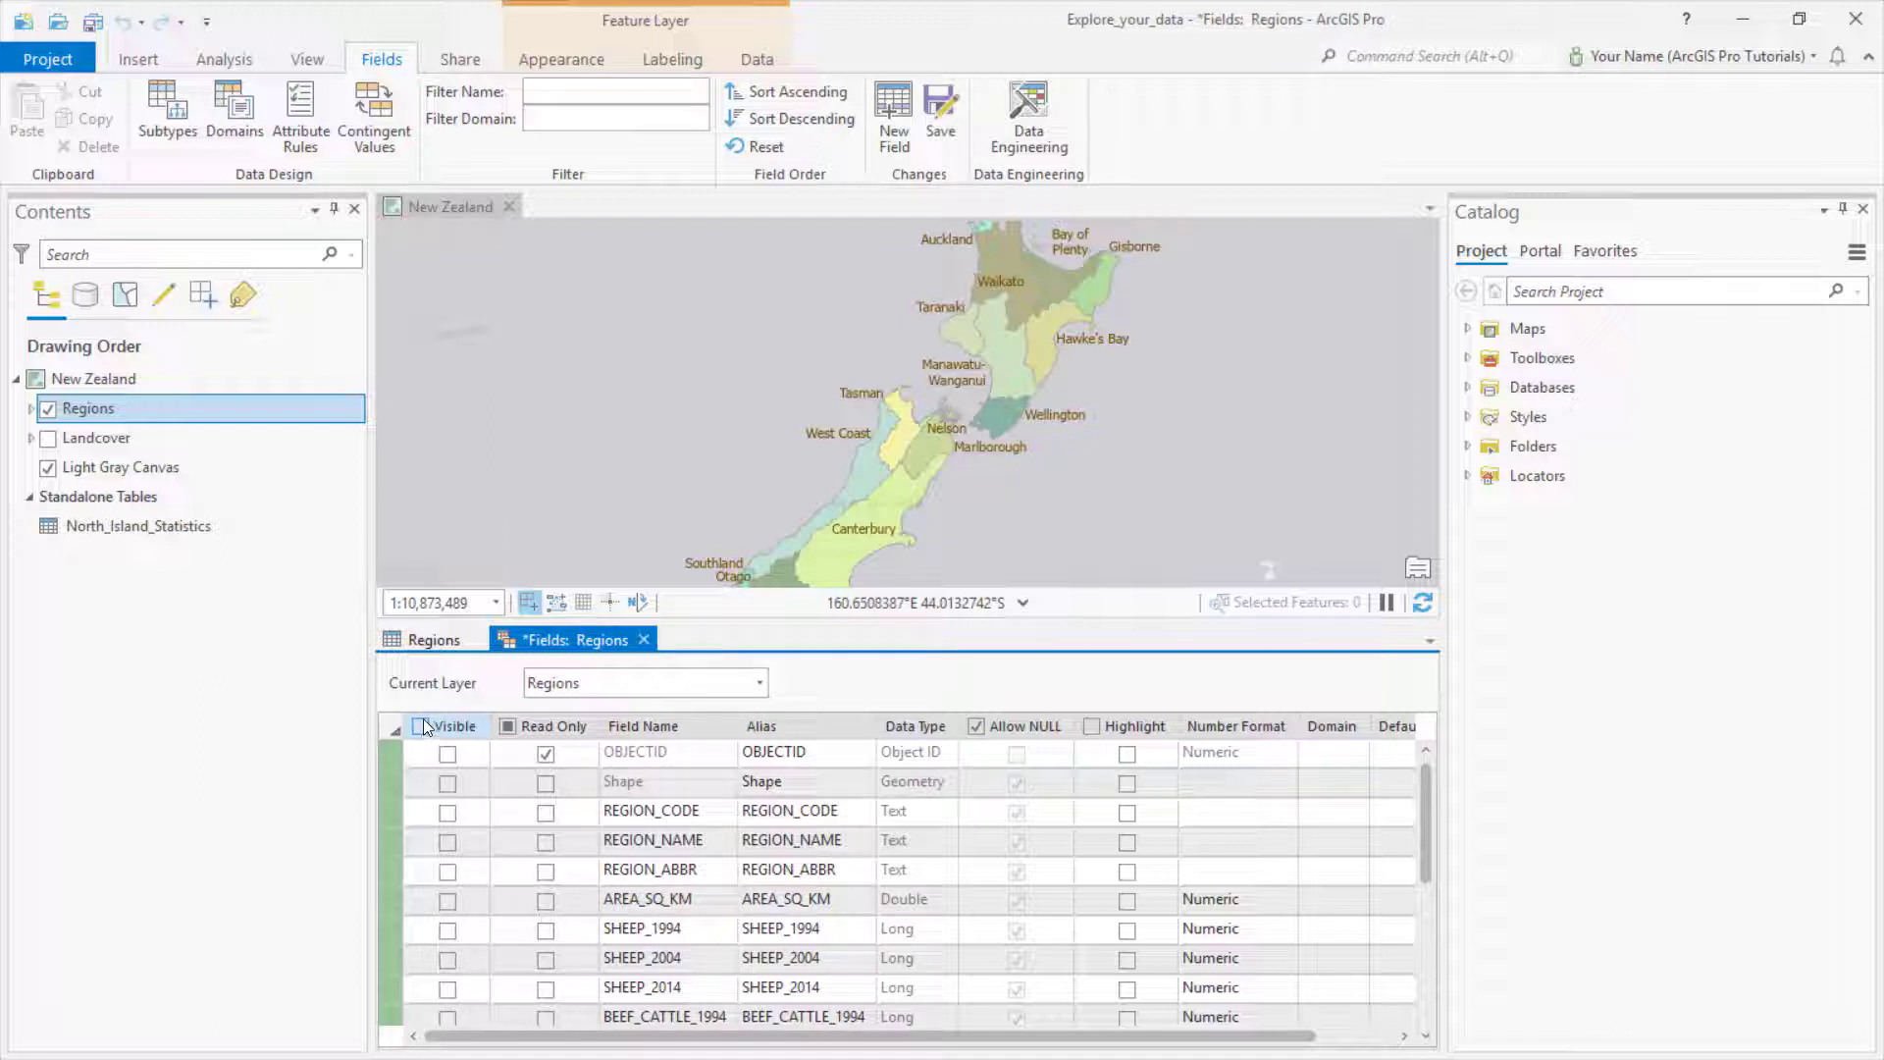
click(448, 841)
click(445, 900)
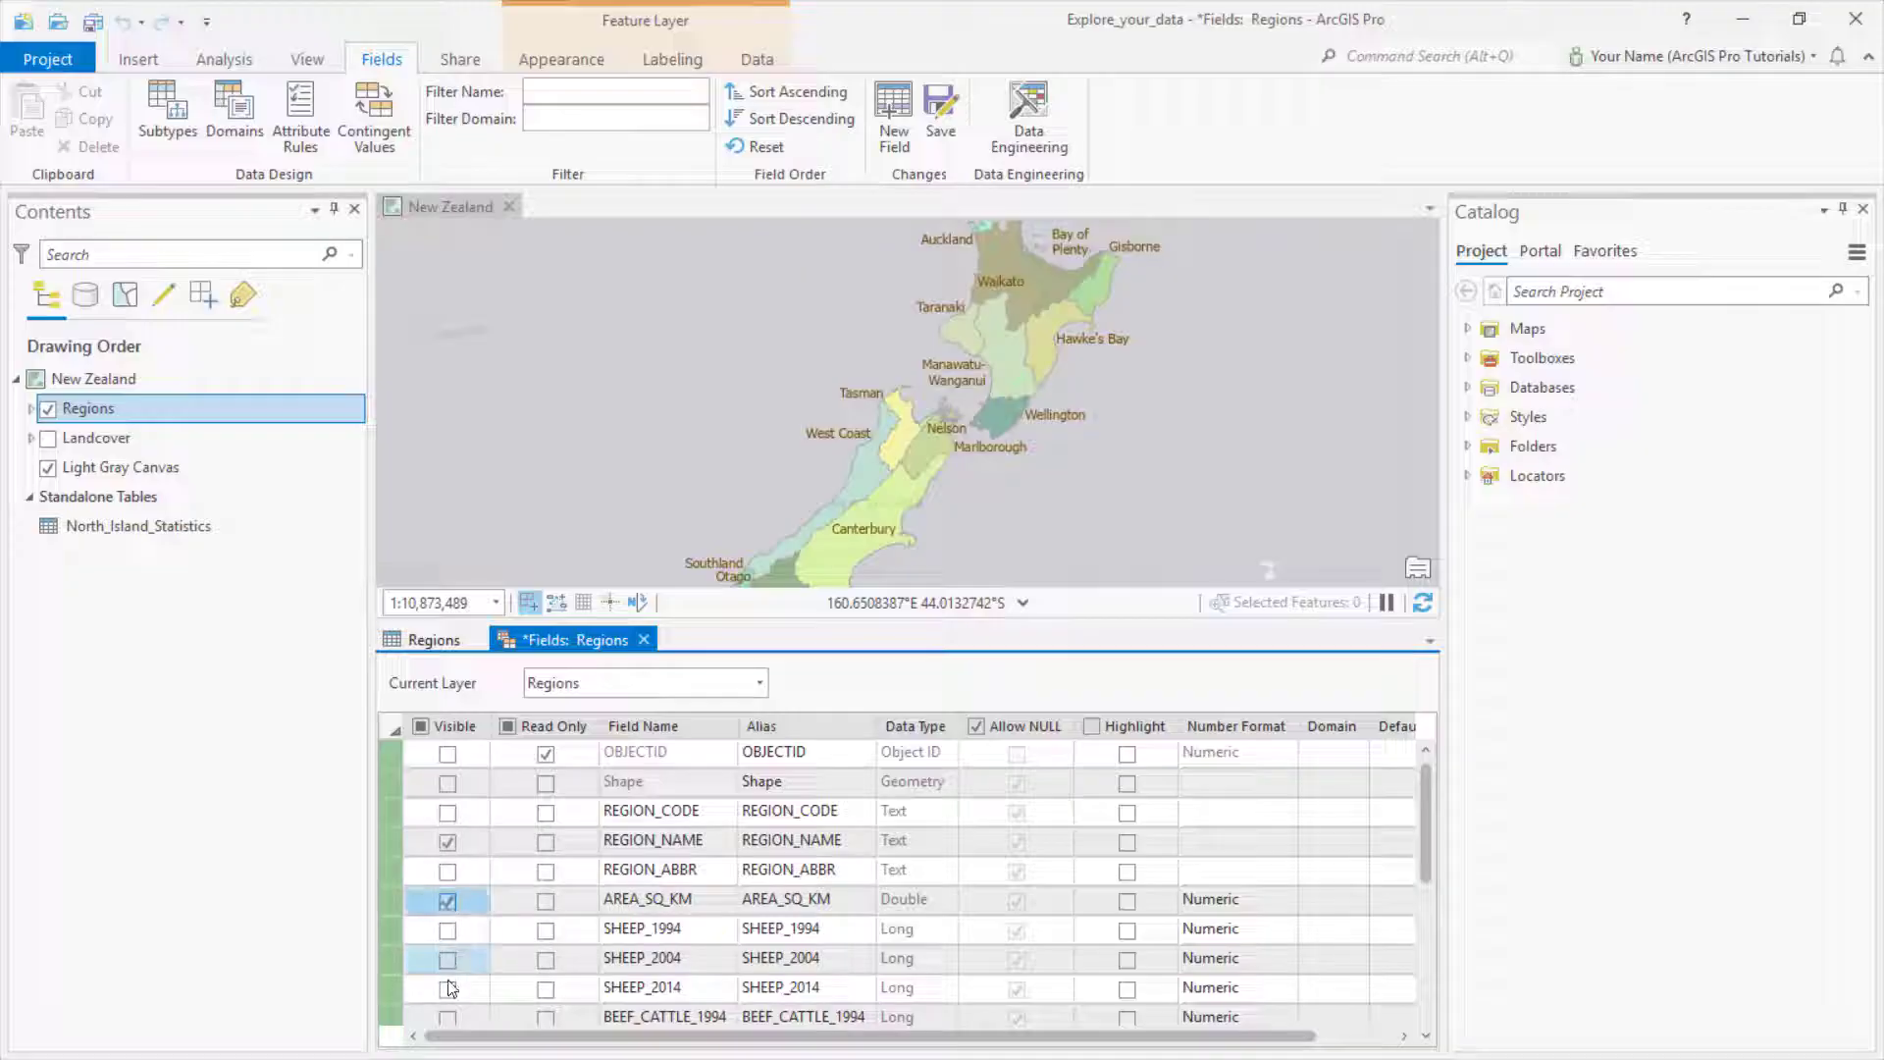
click(445, 988)
scroll(445, 987, down, 1)
click(445, 987)
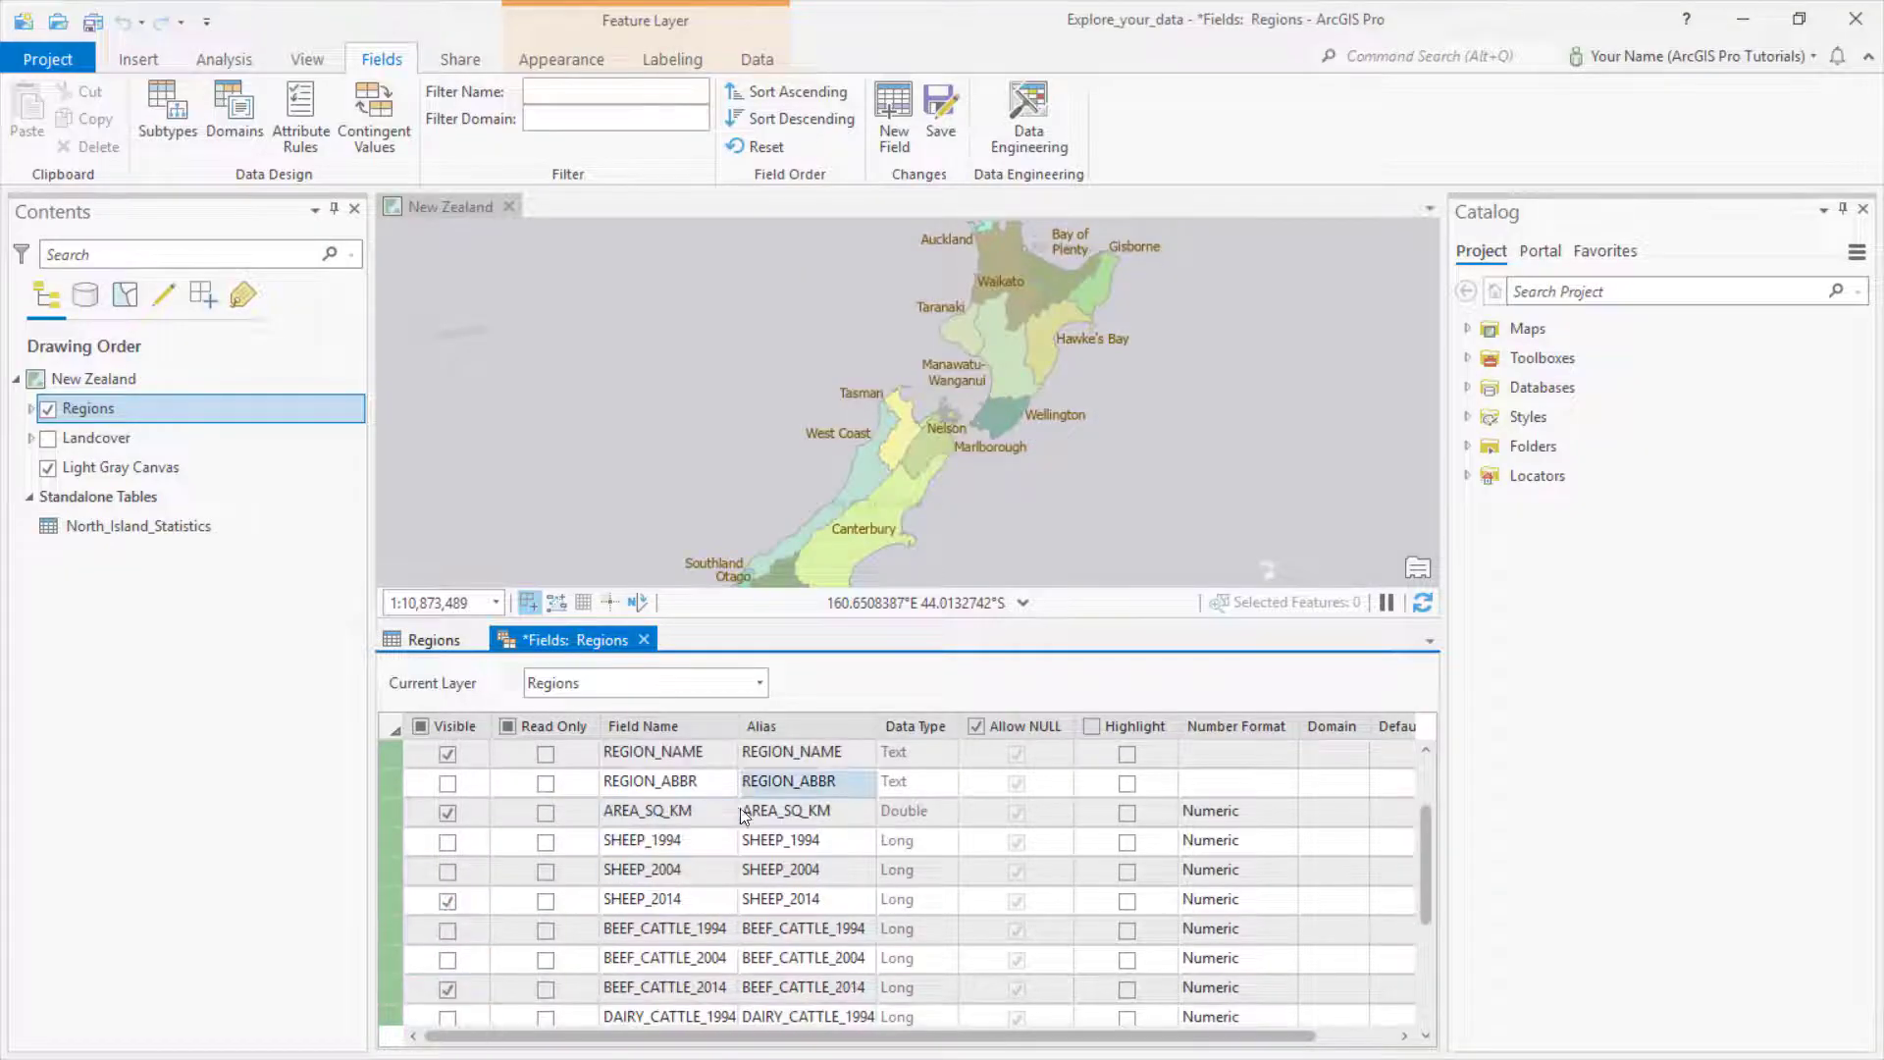
- Give REGION_NAME the alias 'Name' and AREA_SQ_KM the alias 'Area in Square Km'
double_click(803, 754)
text(Name)
double_click(797, 814)
text(Area in Square Km)
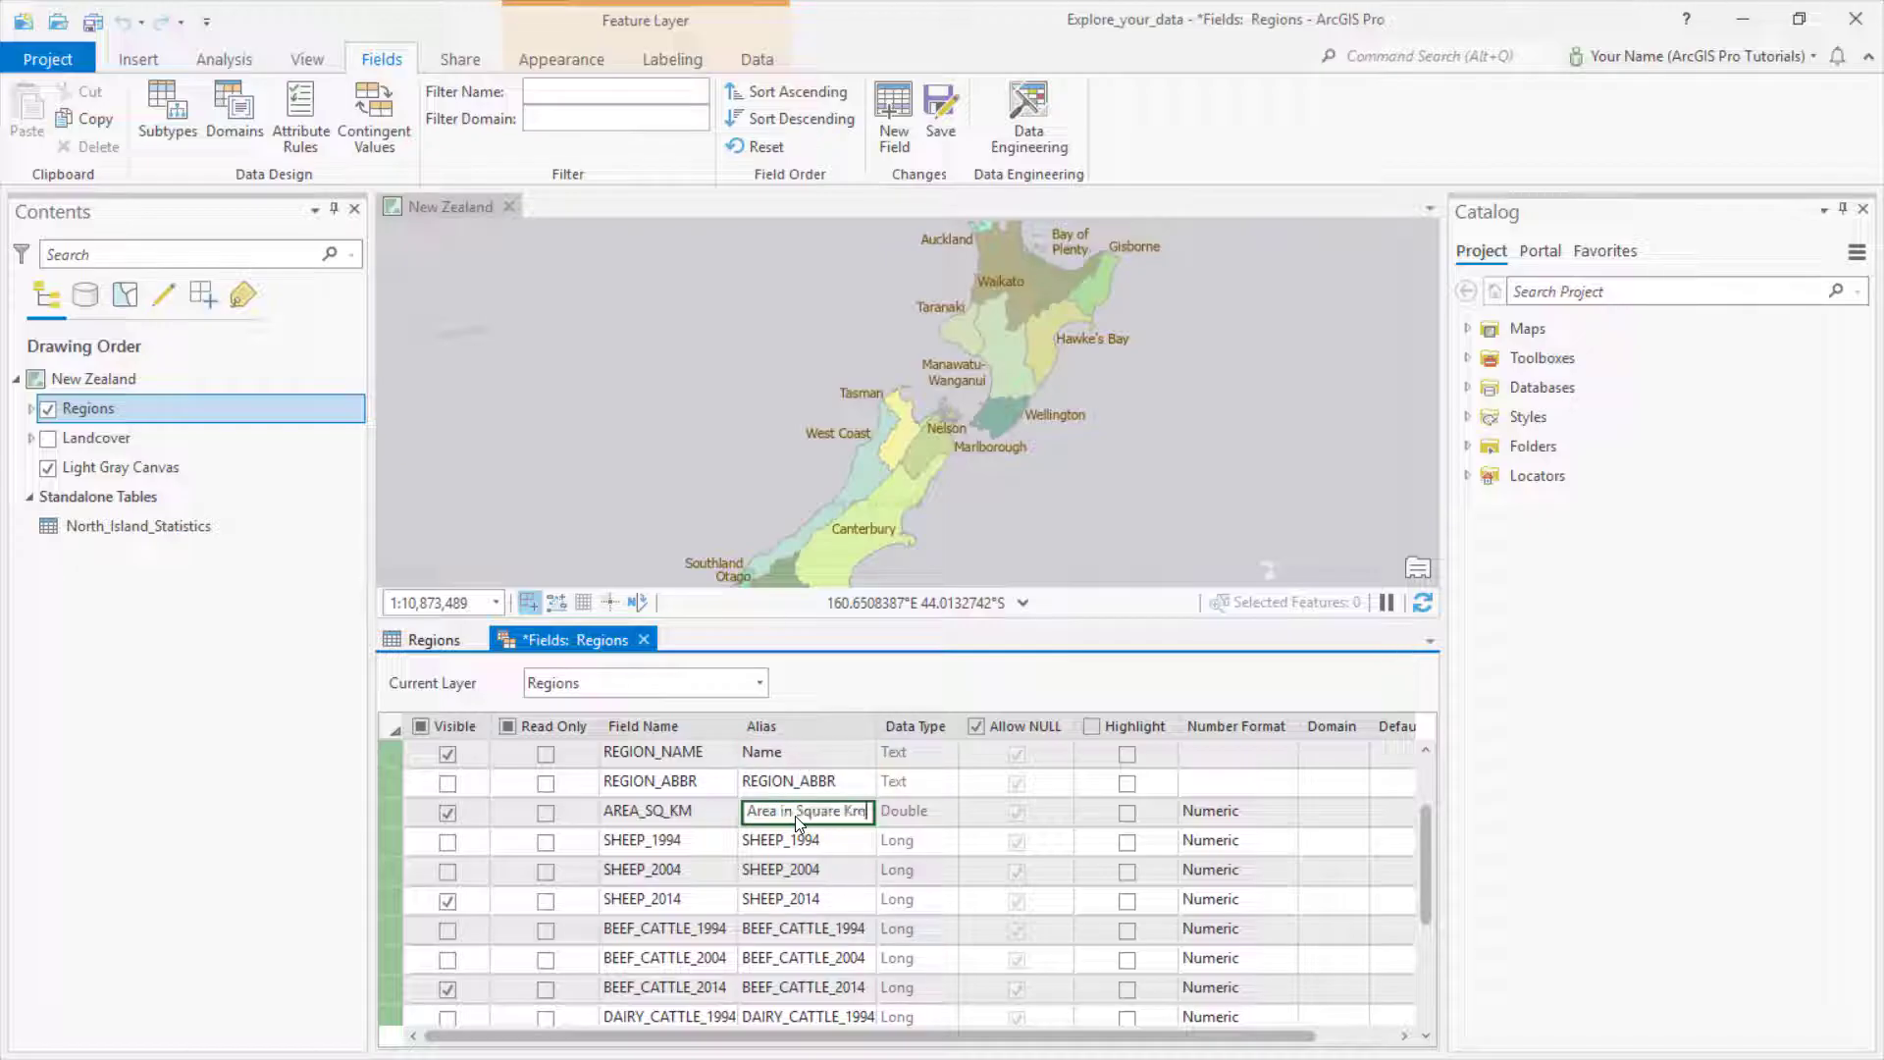
key(Return)
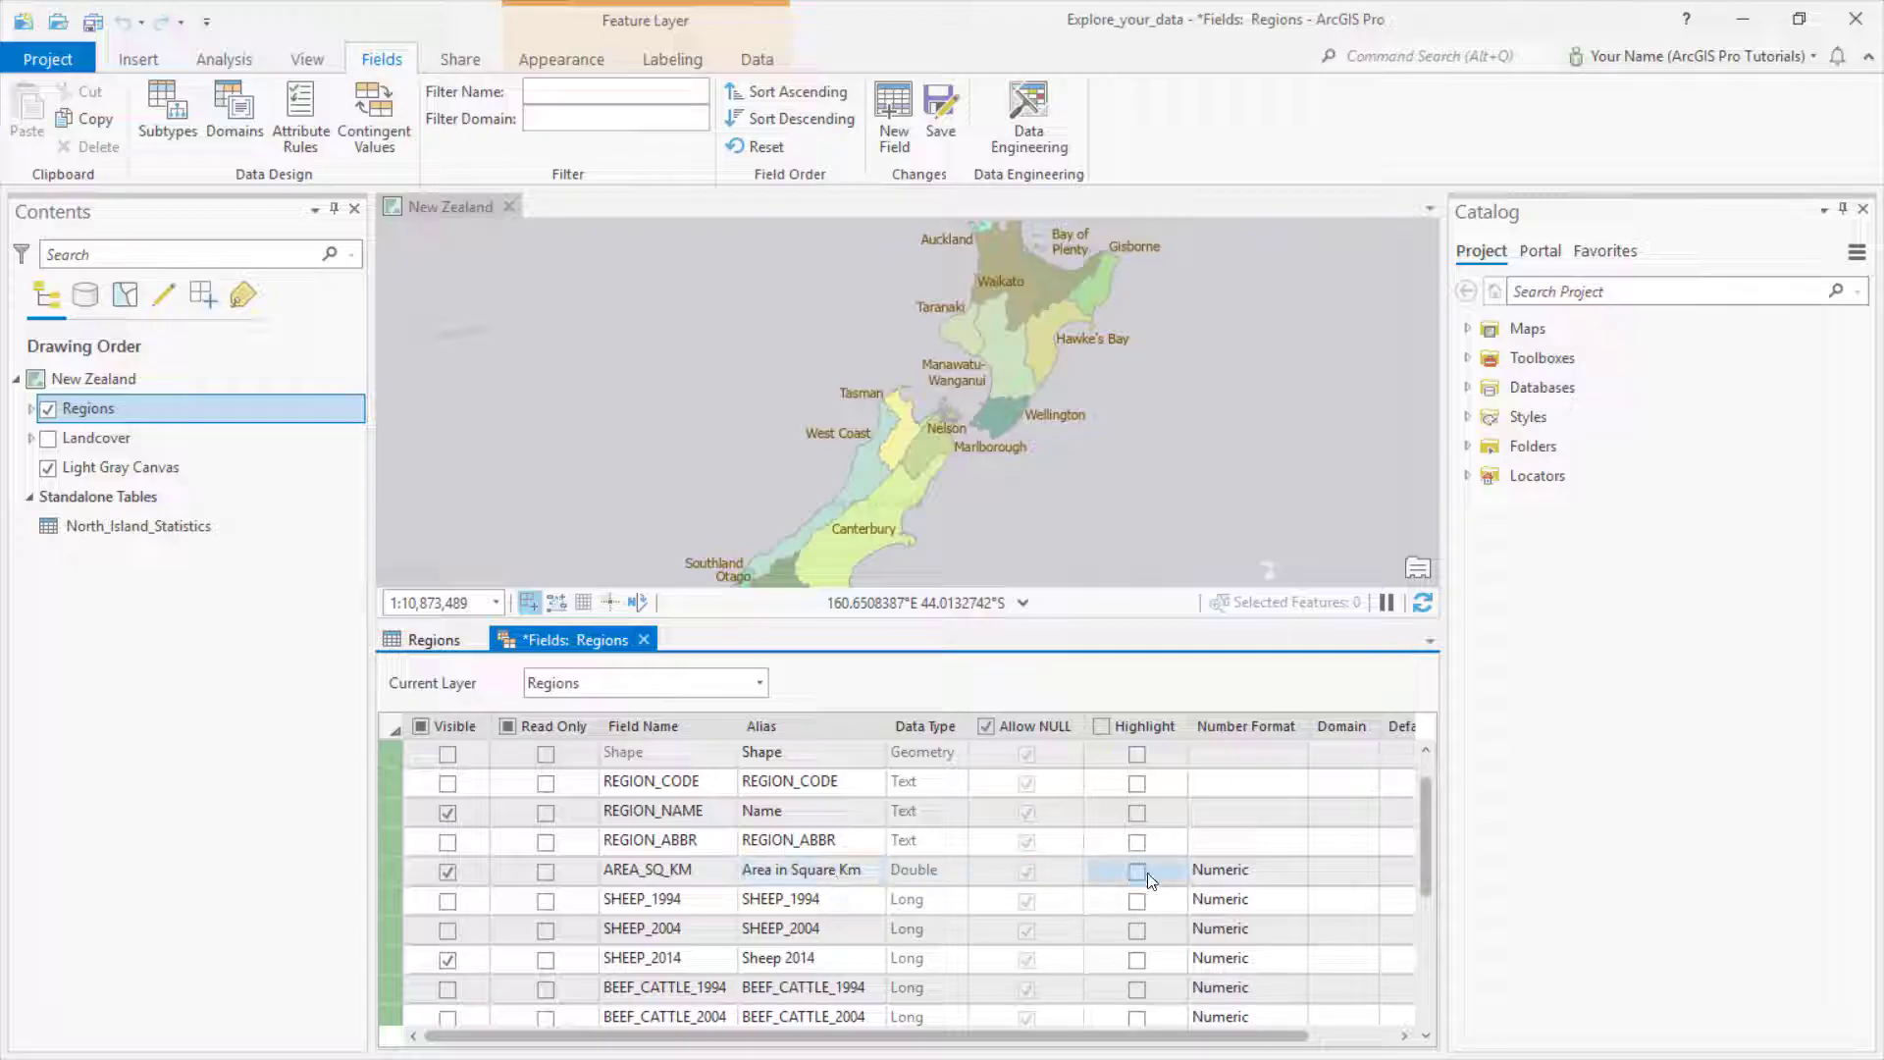
- Format AREA_SQ_KM and SHEEP_2014 with 0 decimal places and thousands separators
click(1240, 872)
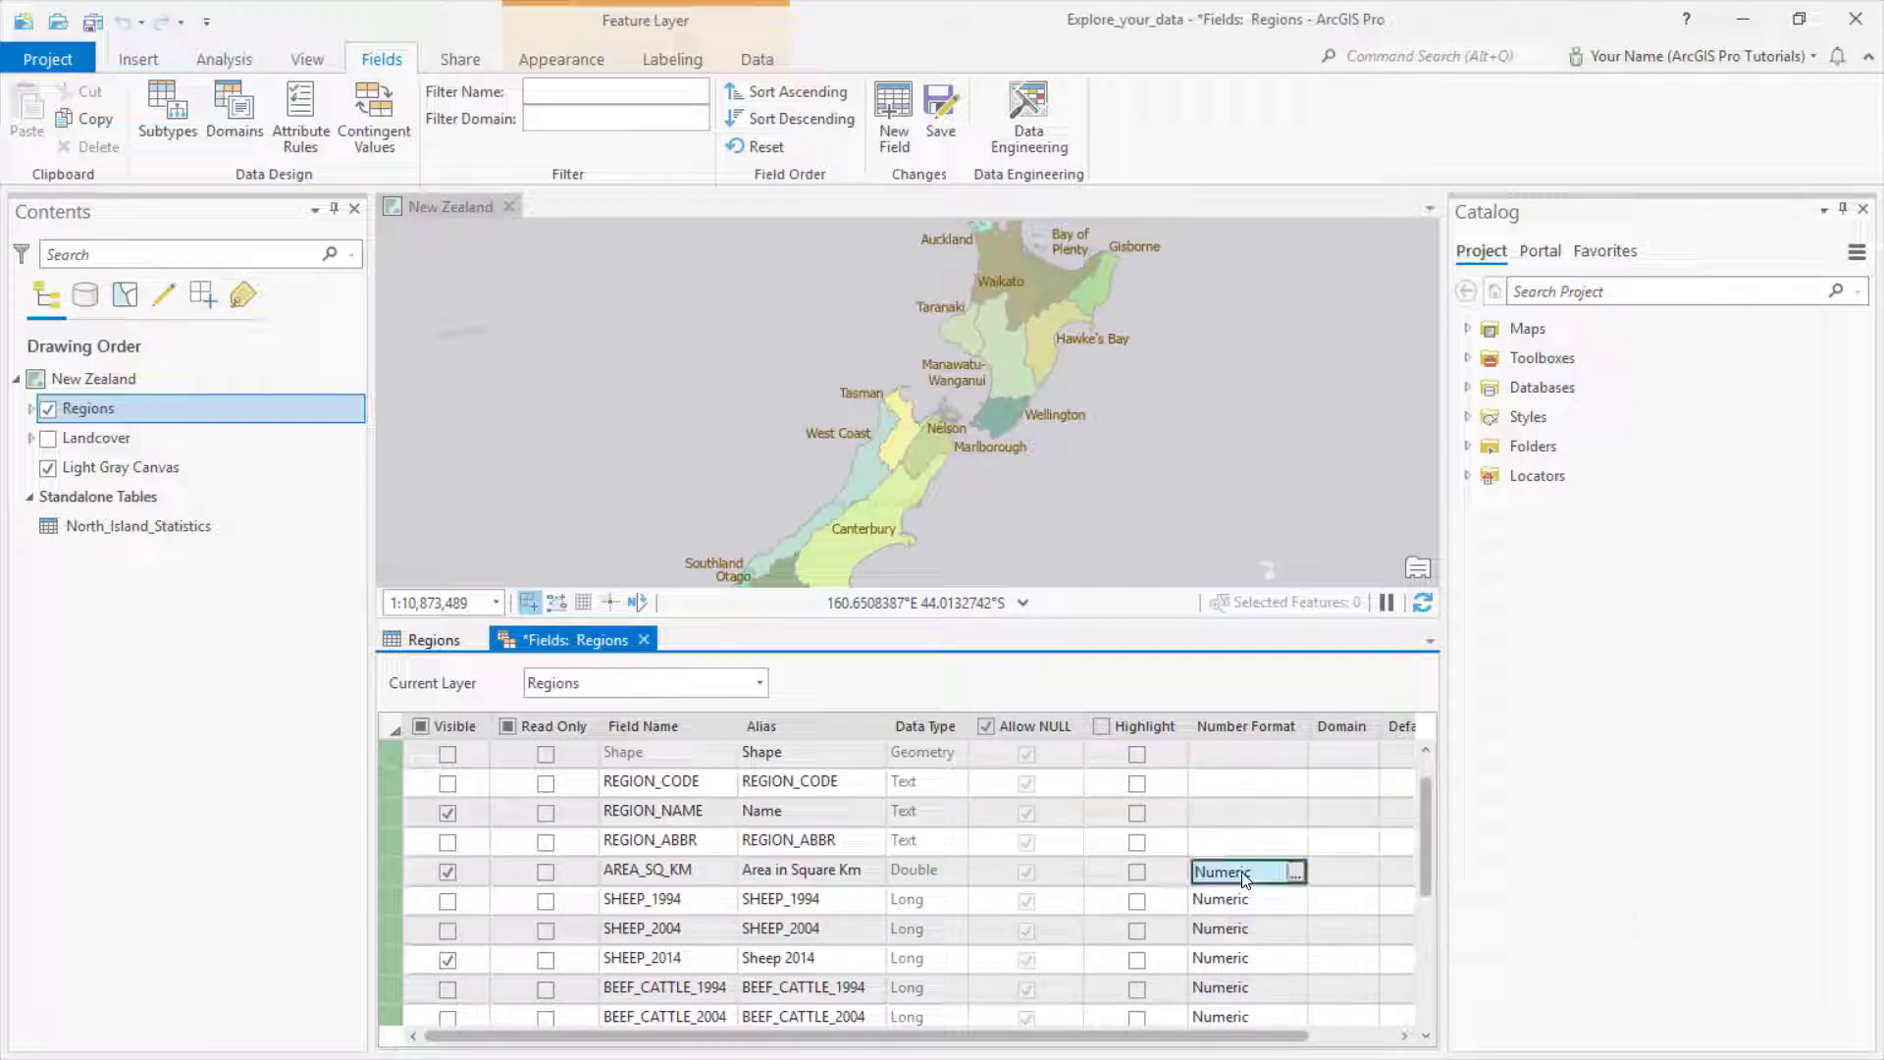
click(1296, 872)
double_click(886, 421)
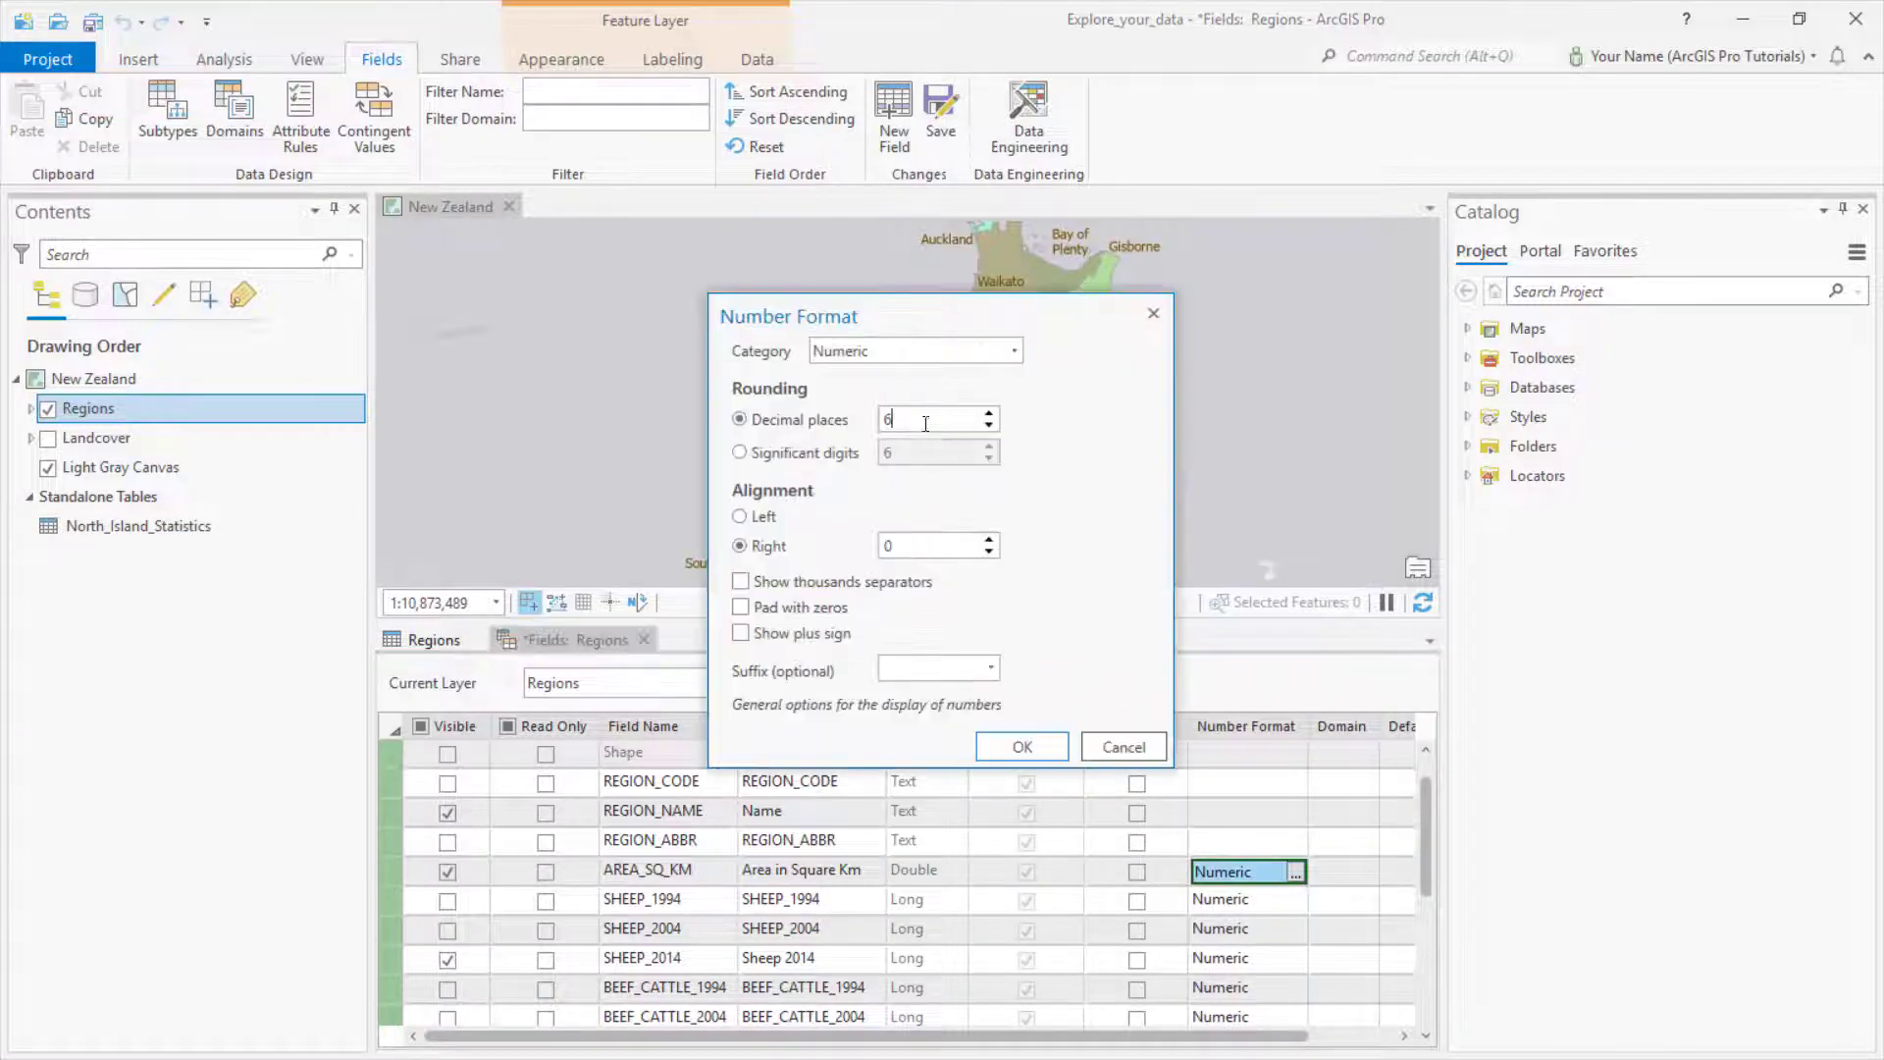
text(0)
click(740, 581)
click(1011, 746)
click(1227, 959)
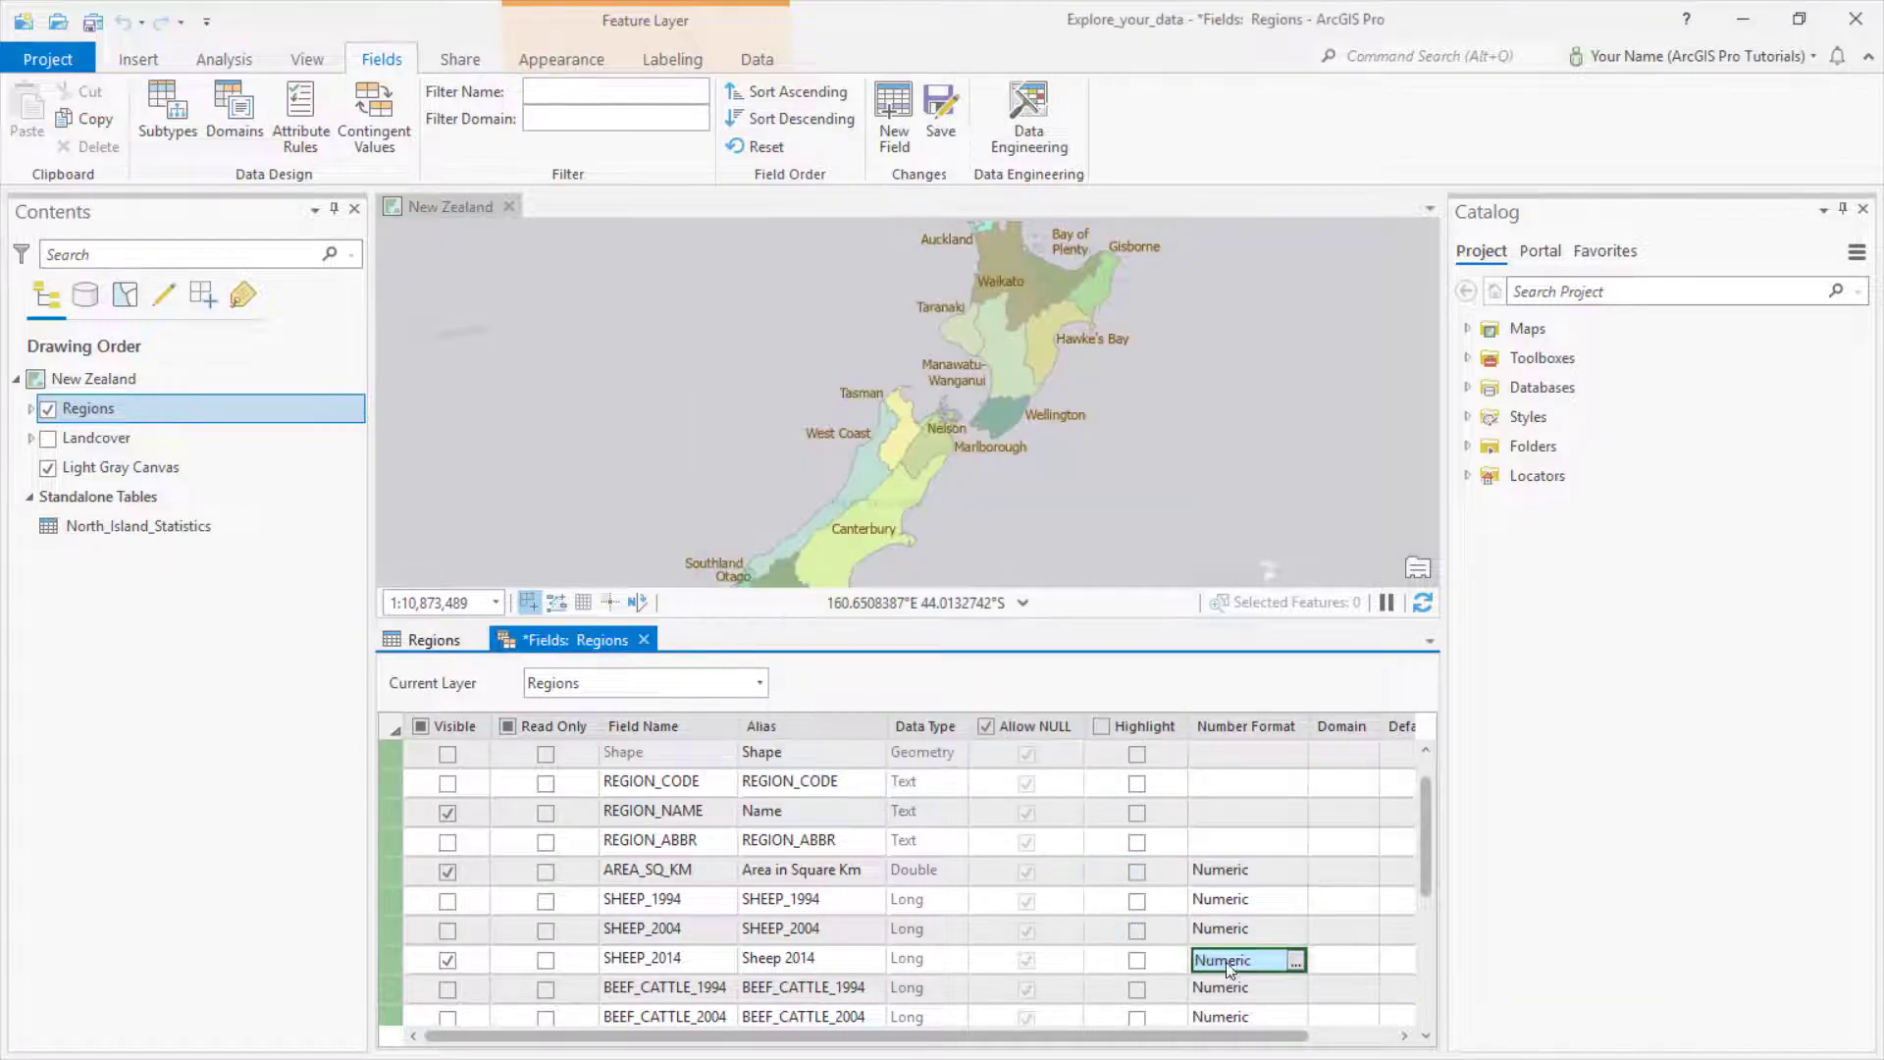
click(1296, 961)
click(740, 581)
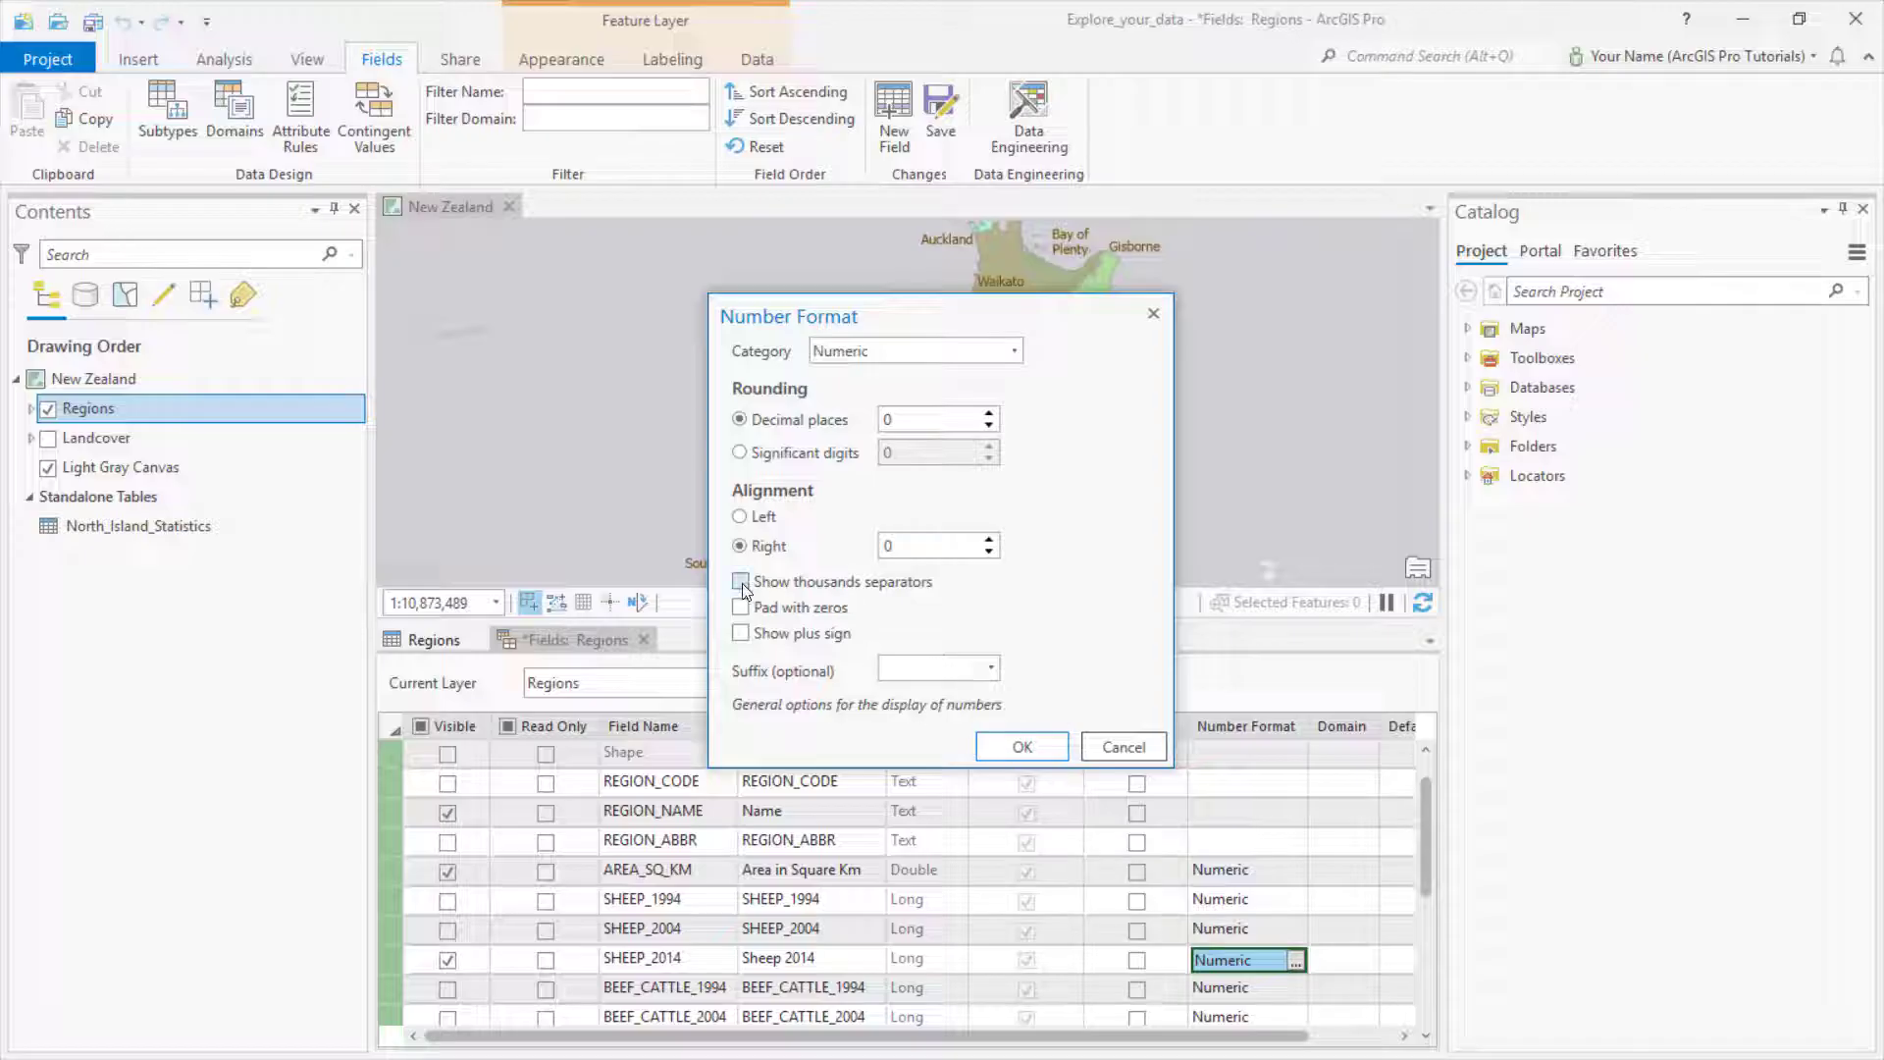
click(991, 745)
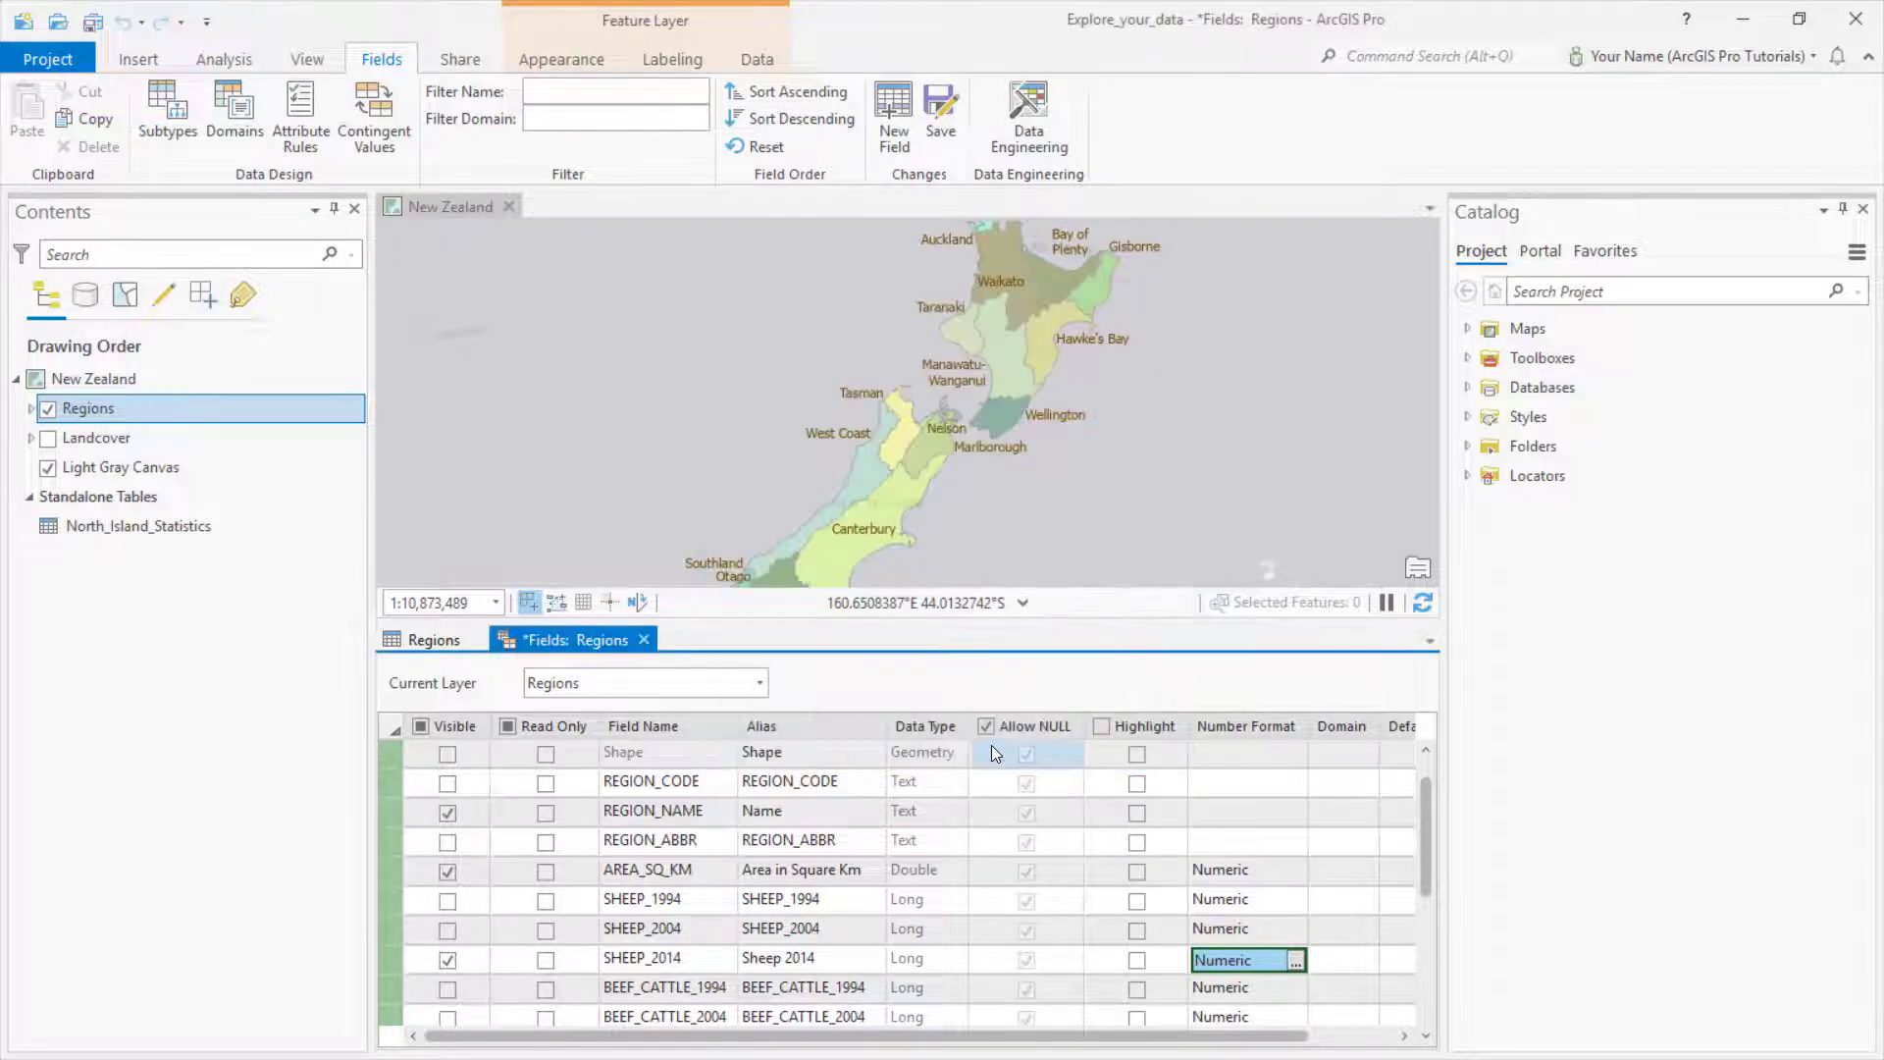
- Save the Regions field changes and close the fields view
scroll(991, 745, down, 1)
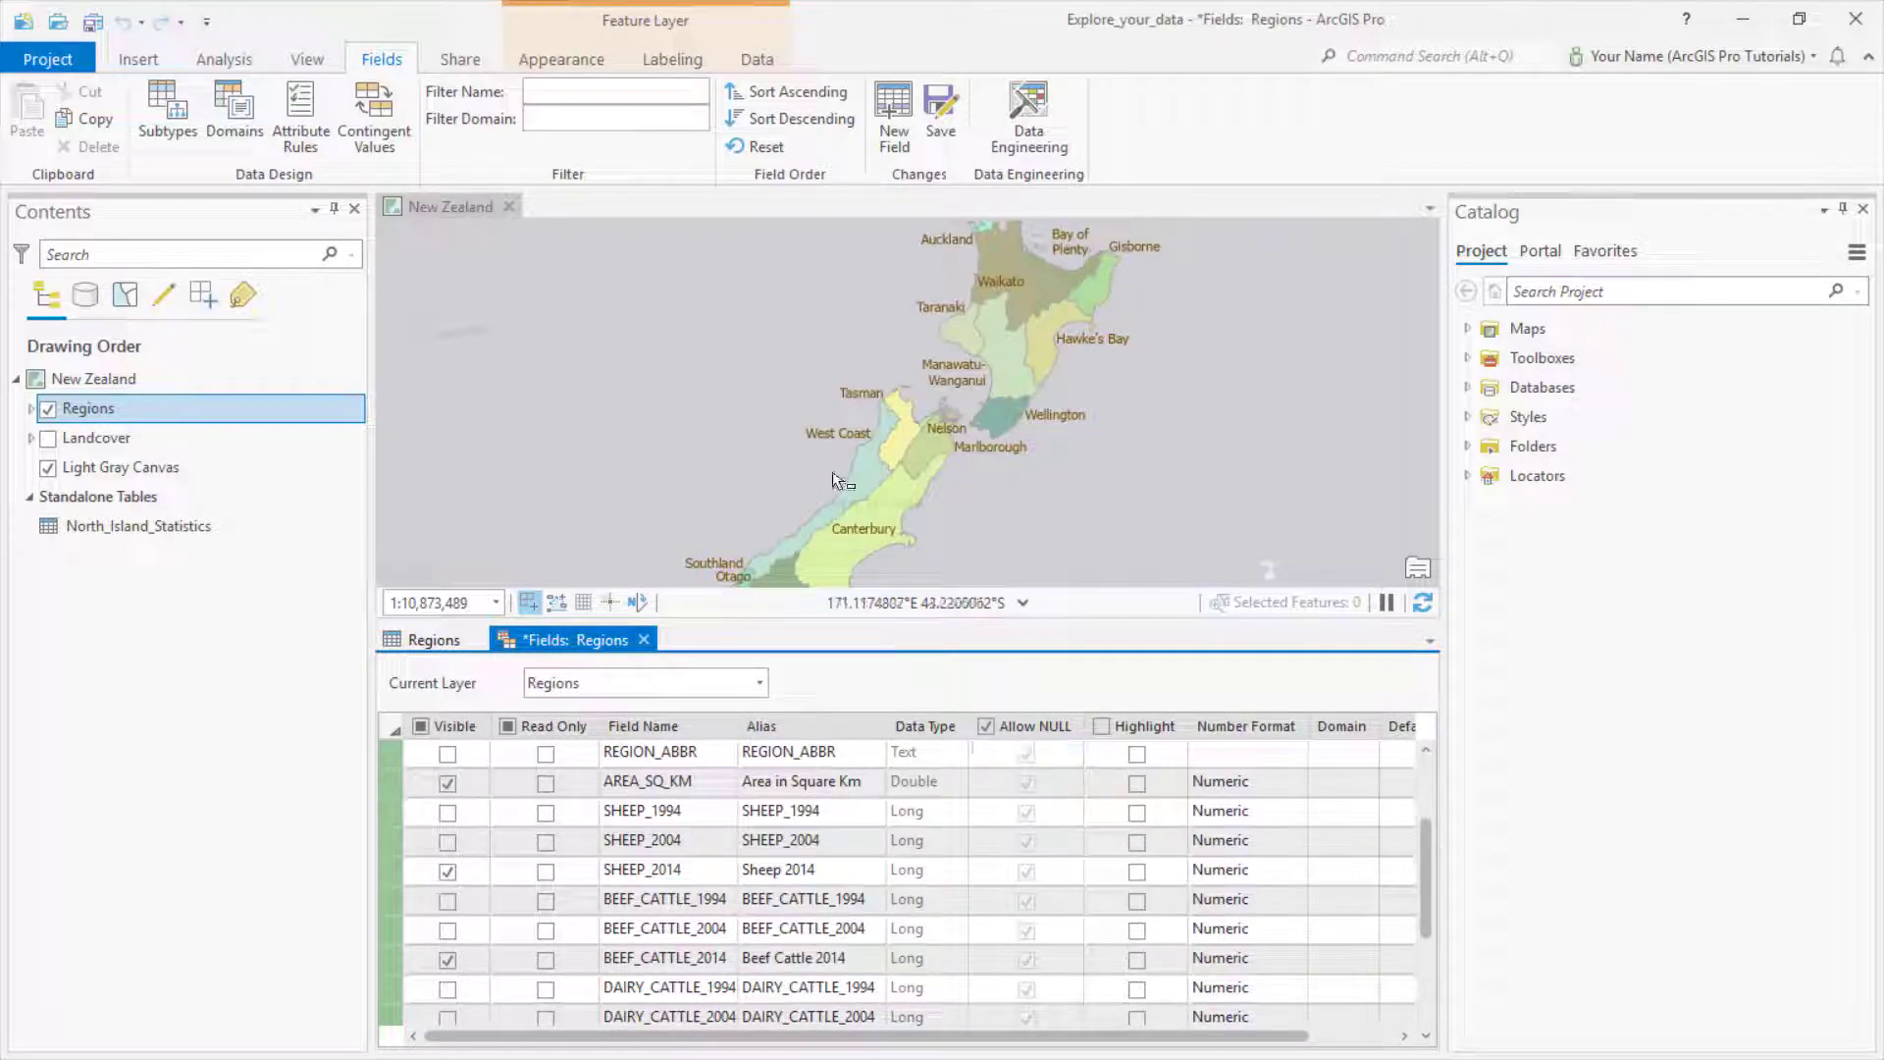
click(937, 111)
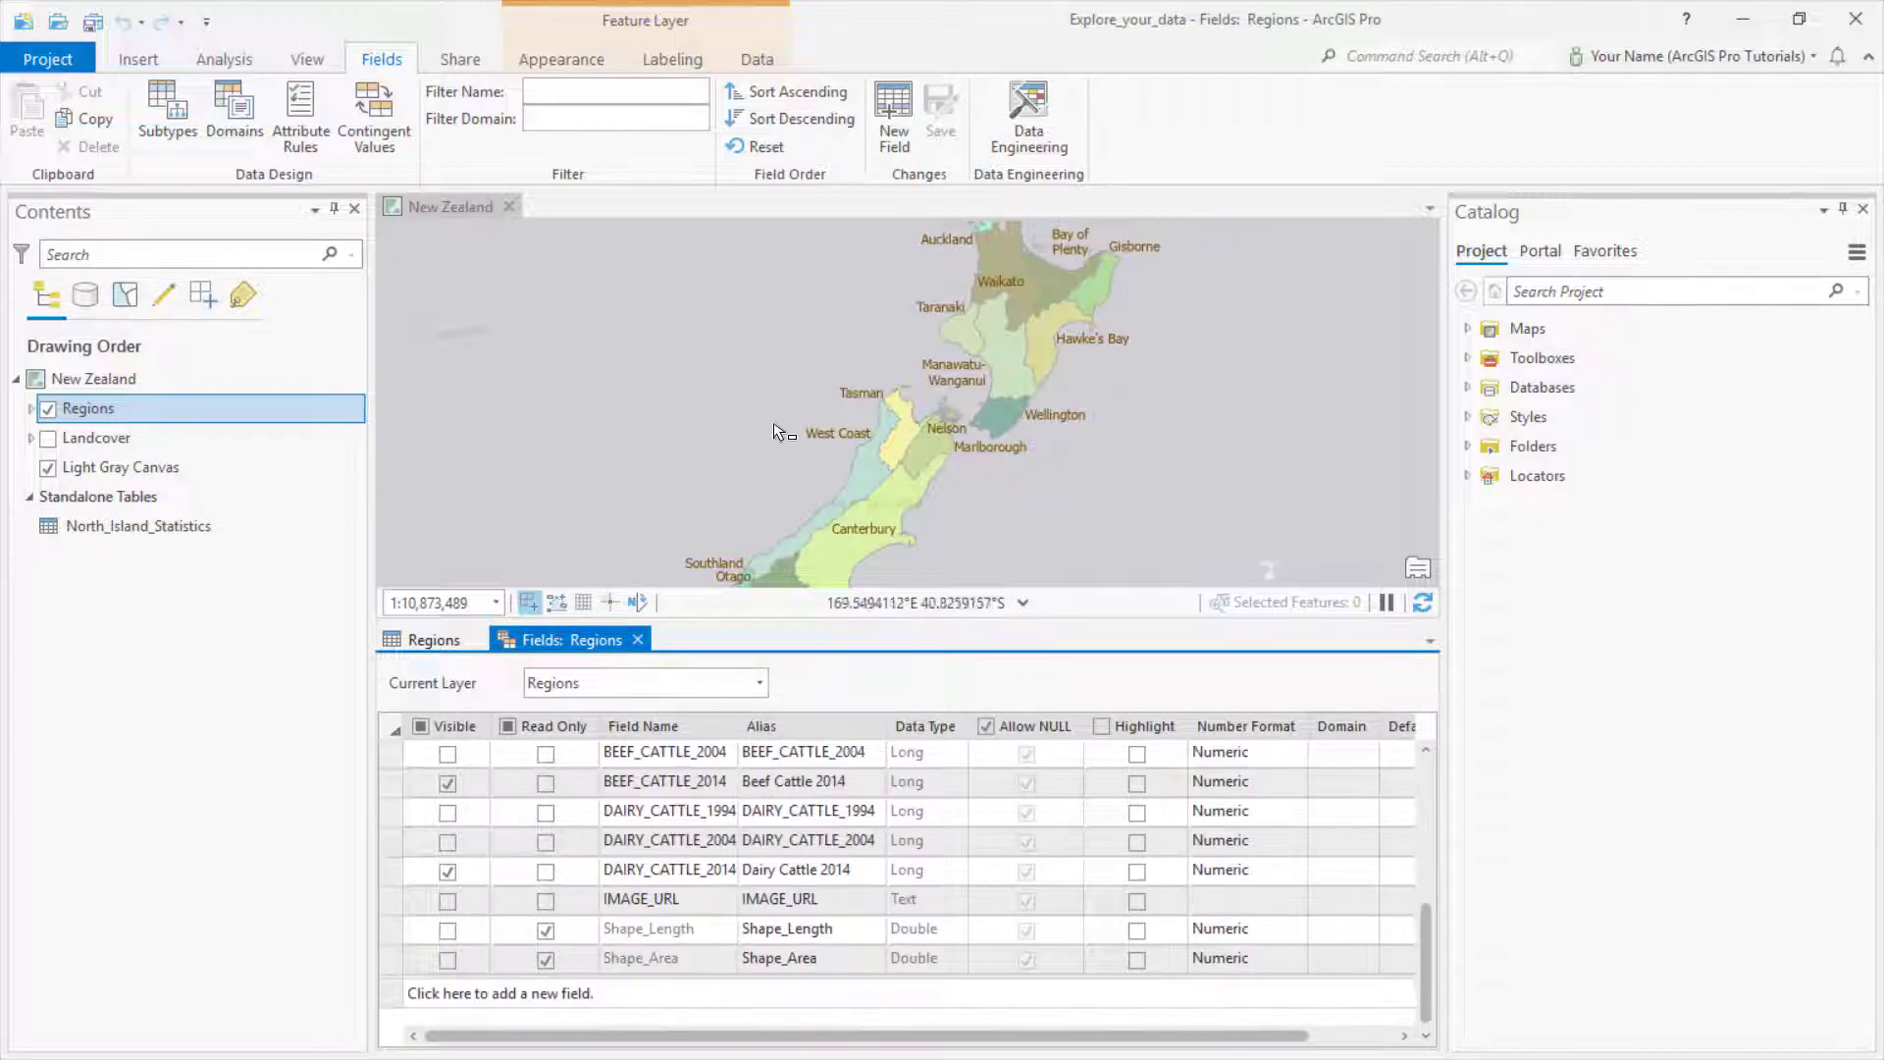
click(637, 639)
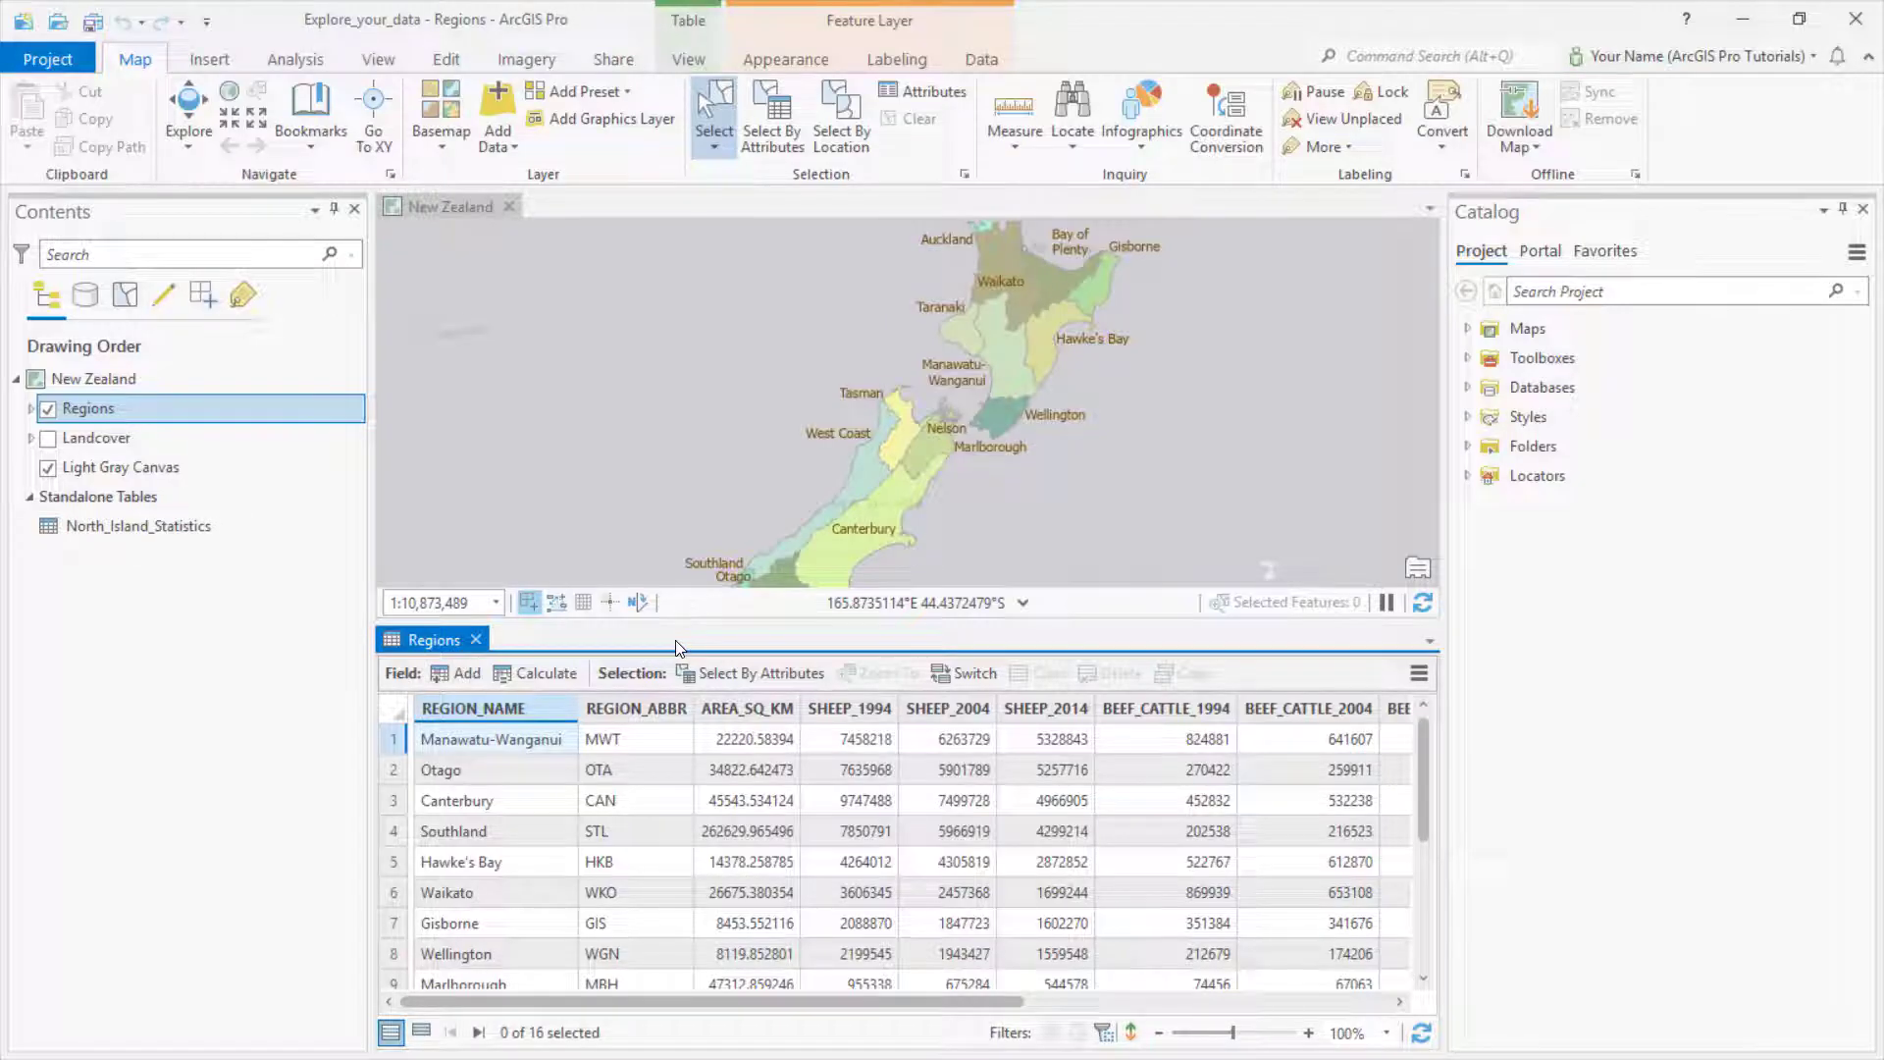
- Refresh the Regions table to show the renamed, comma-formatted fields, then right-click the Otago record
click(1421, 1036)
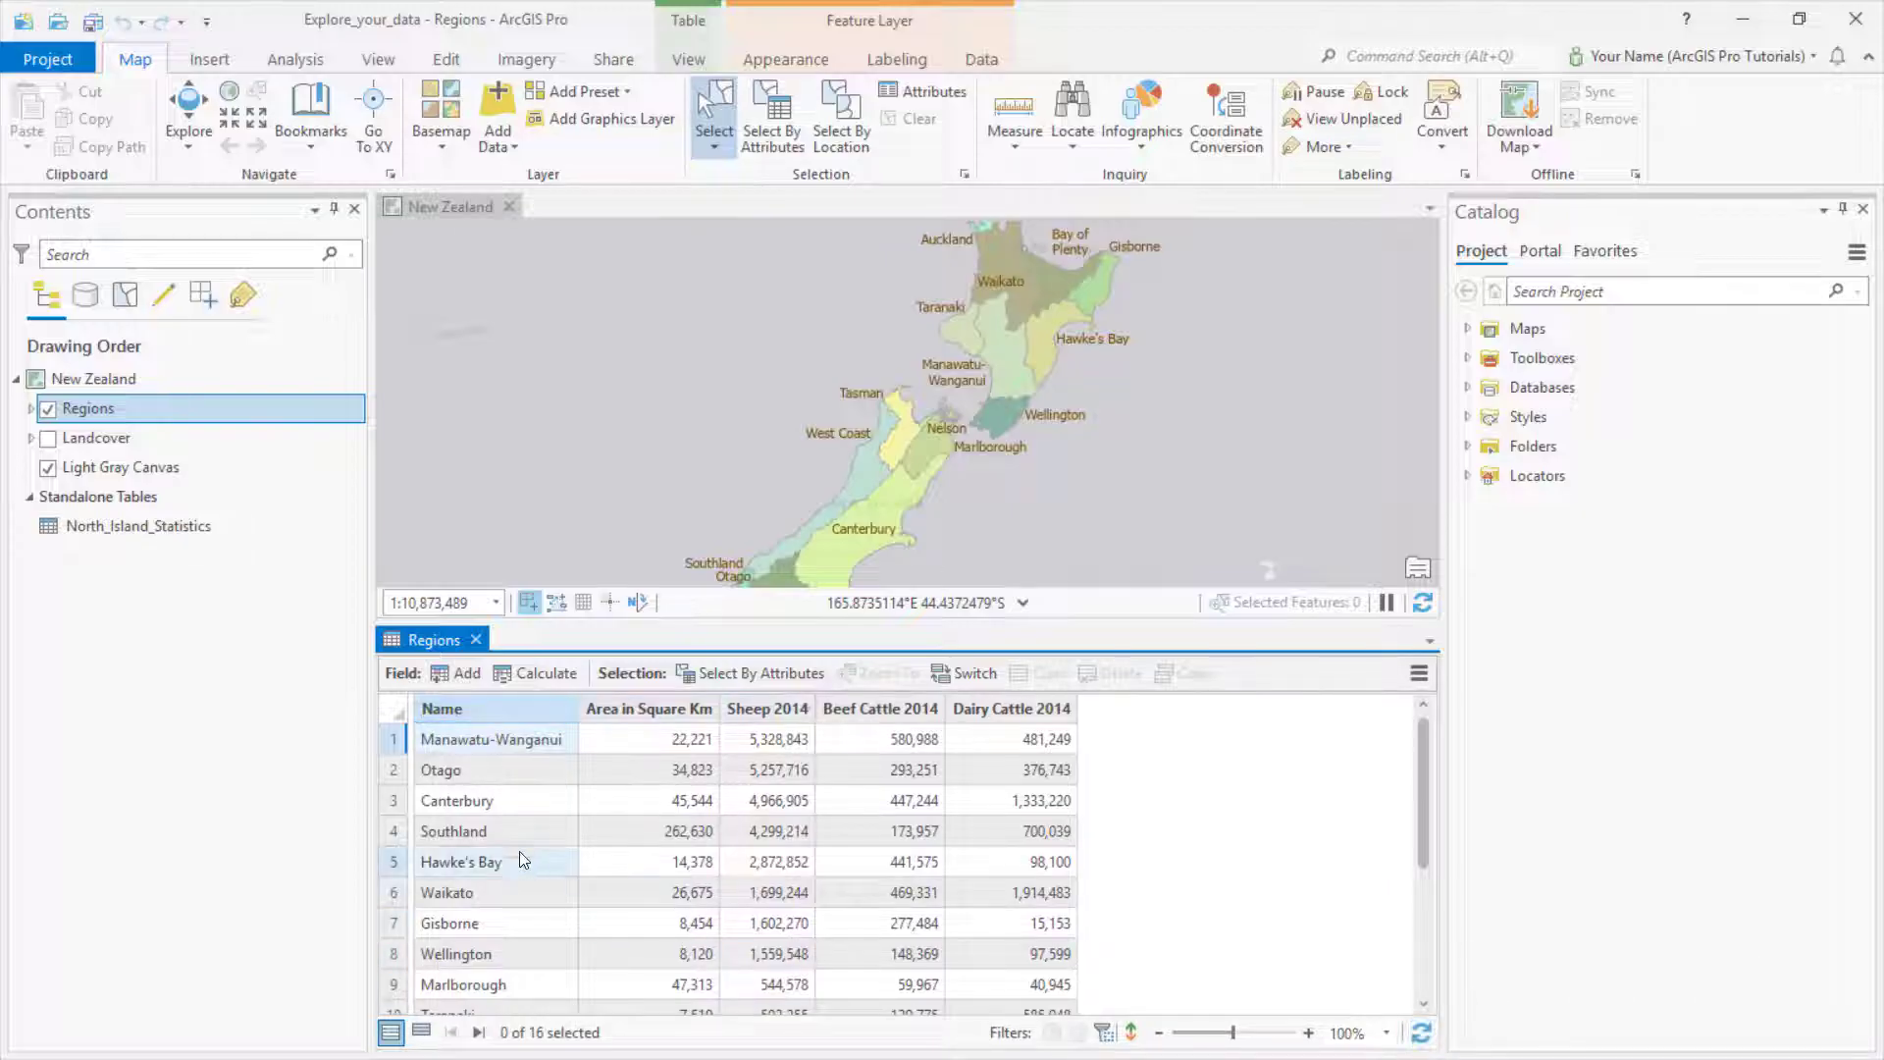
right_click(393, 775)
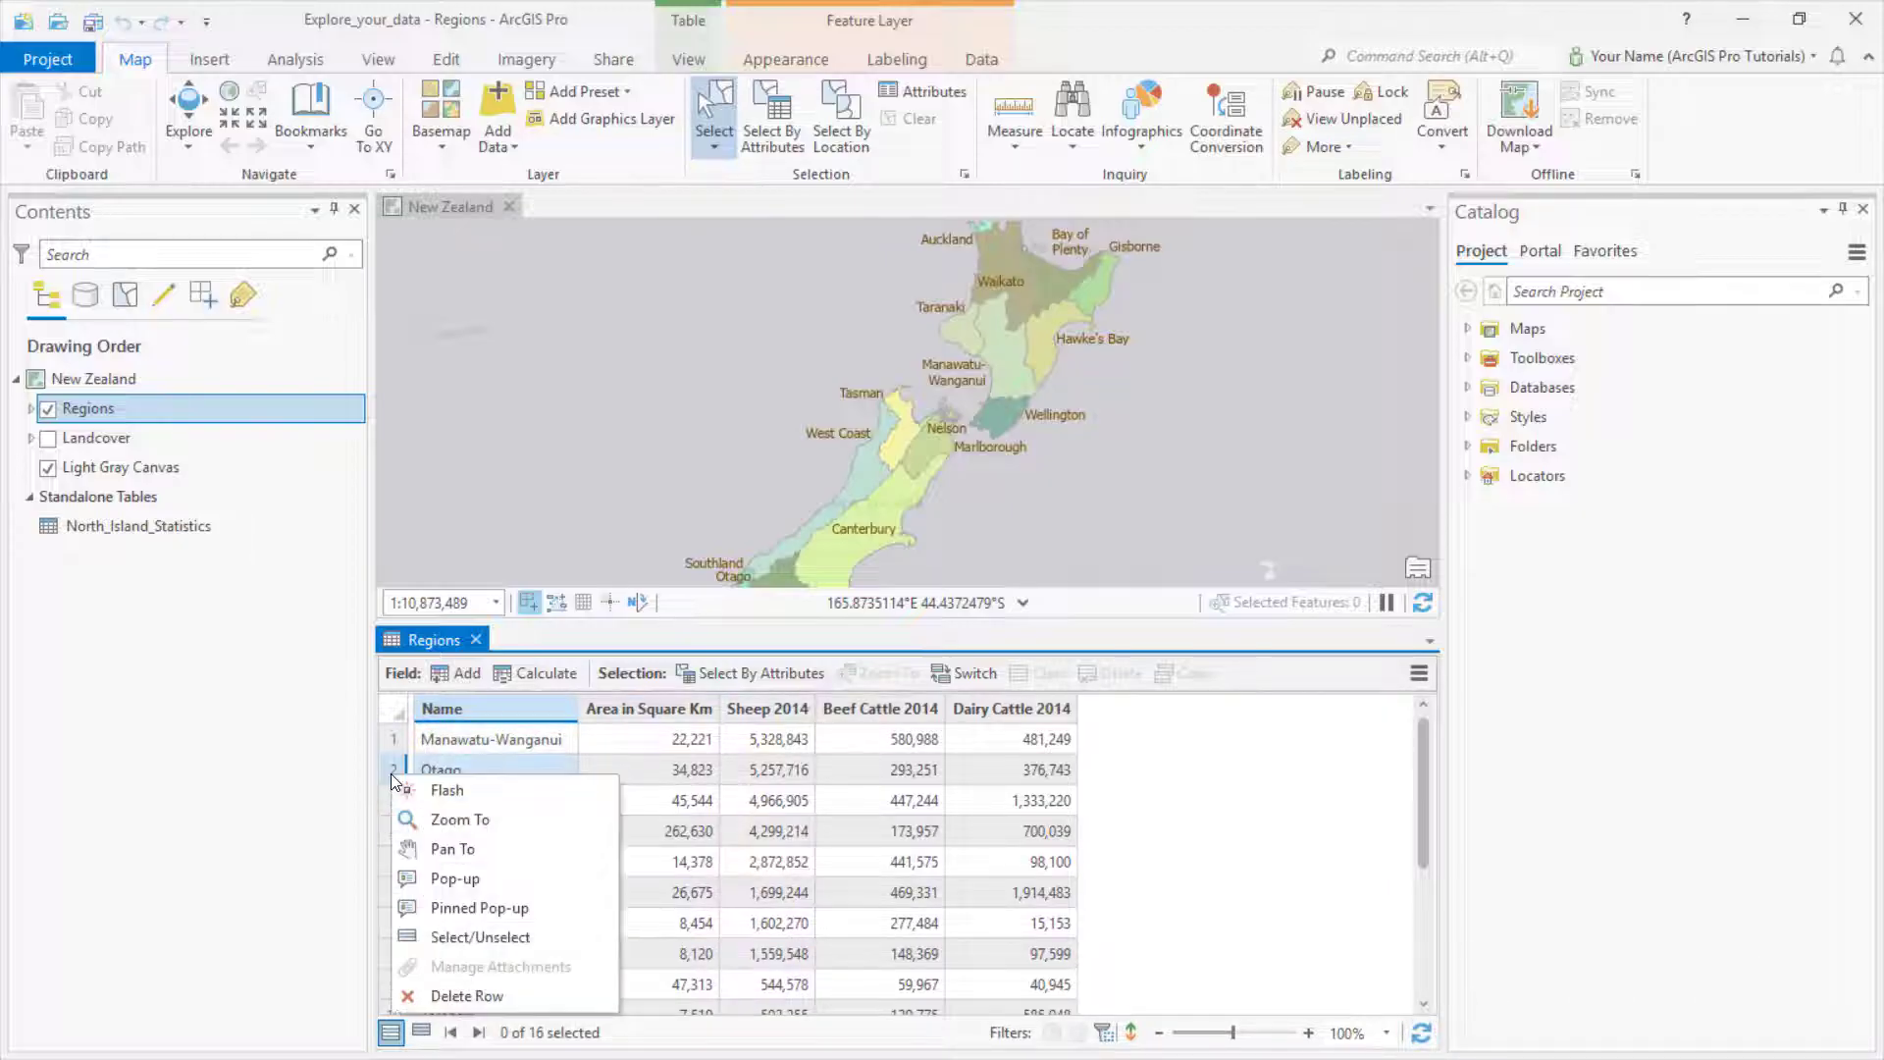
- View Otago's pop-up details, close the pop-up, and save the project with Ctrl+S
click(426, 878)
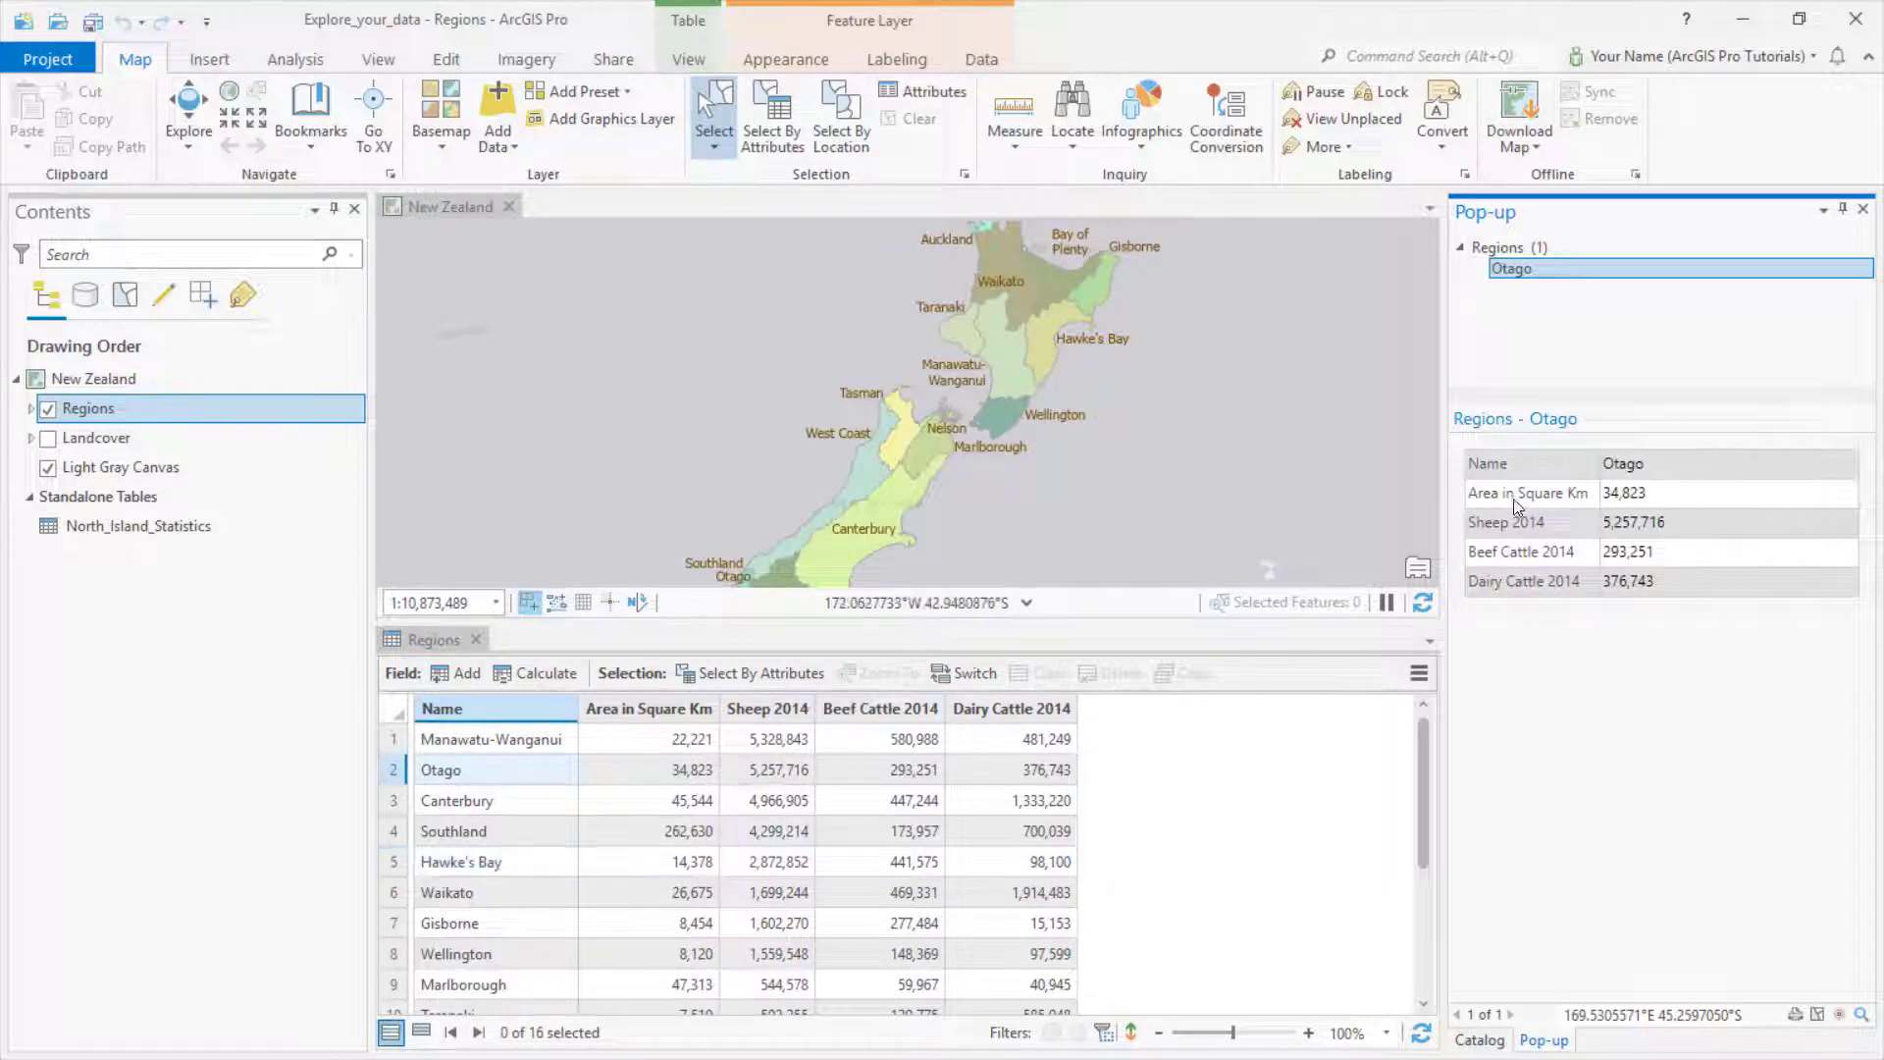
click(1863, 210)
key(ctrl+s)
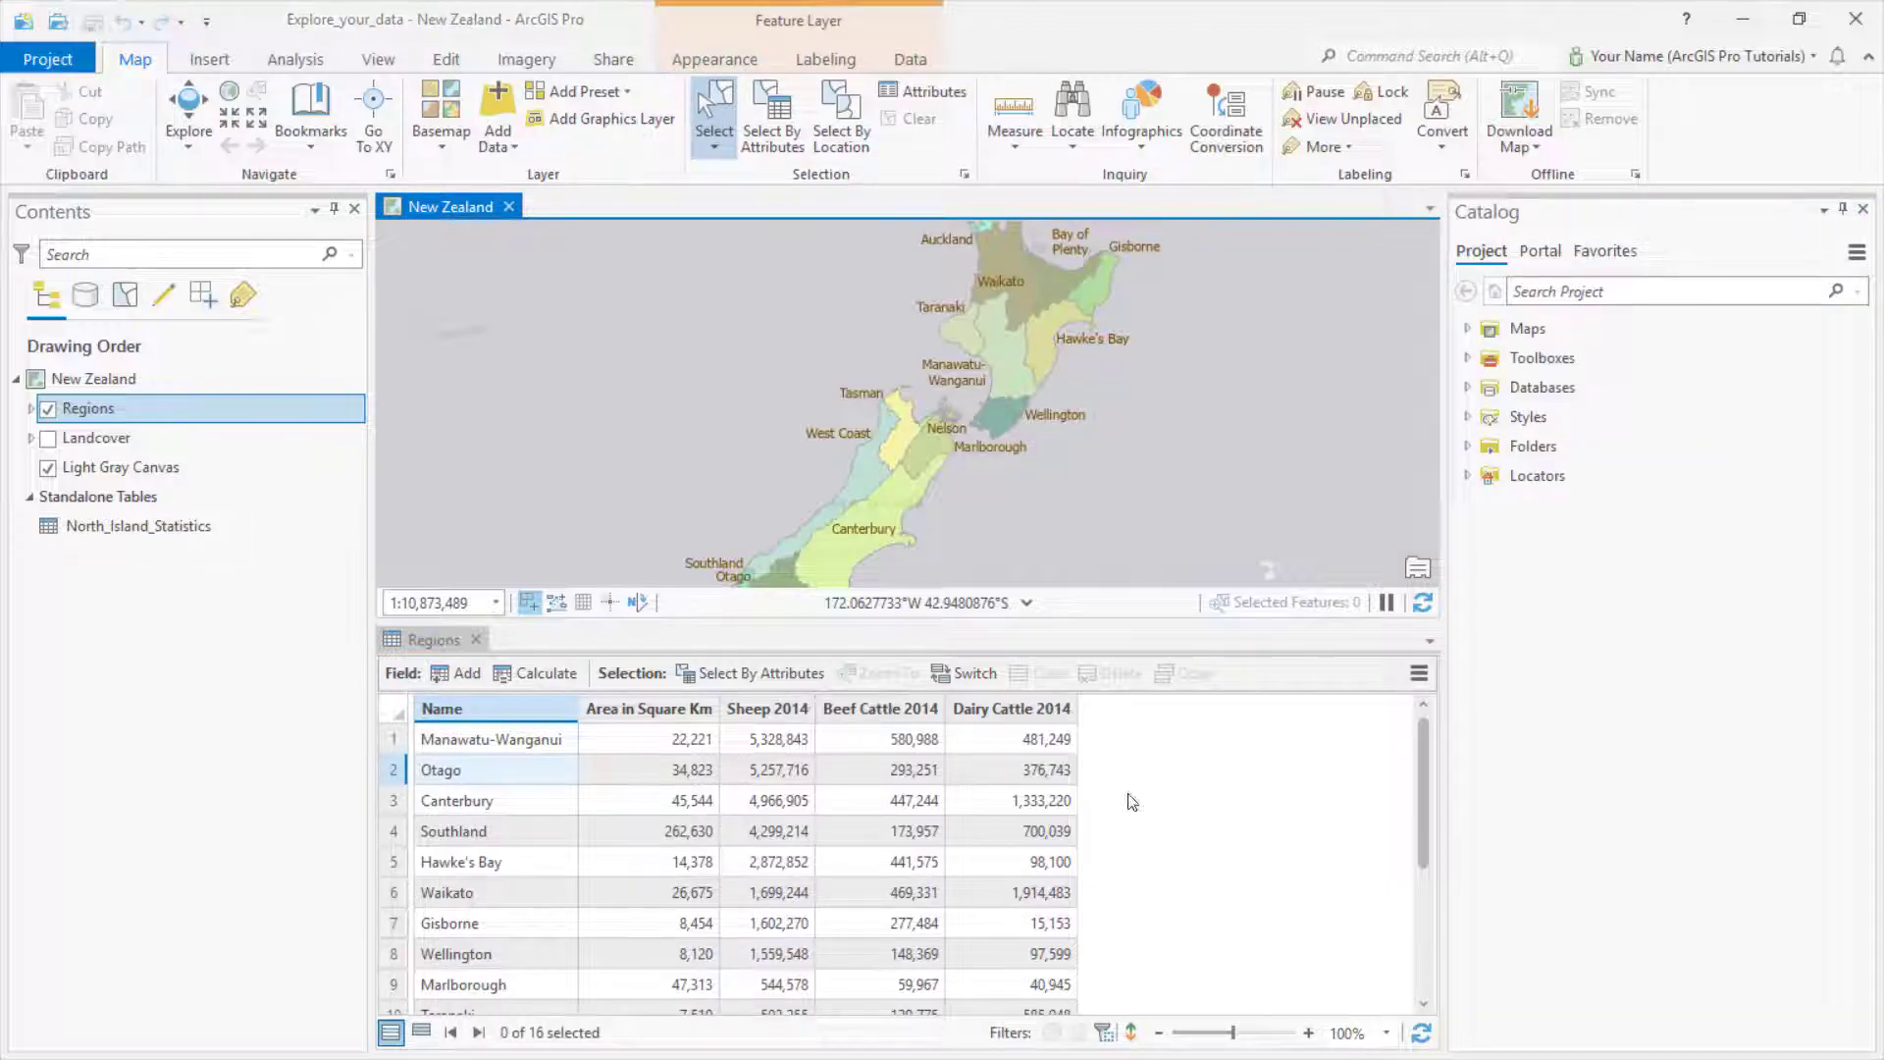
- Close the attribute table and select regions where Sheep 2014 is greater than 1000000
click(476, 640)
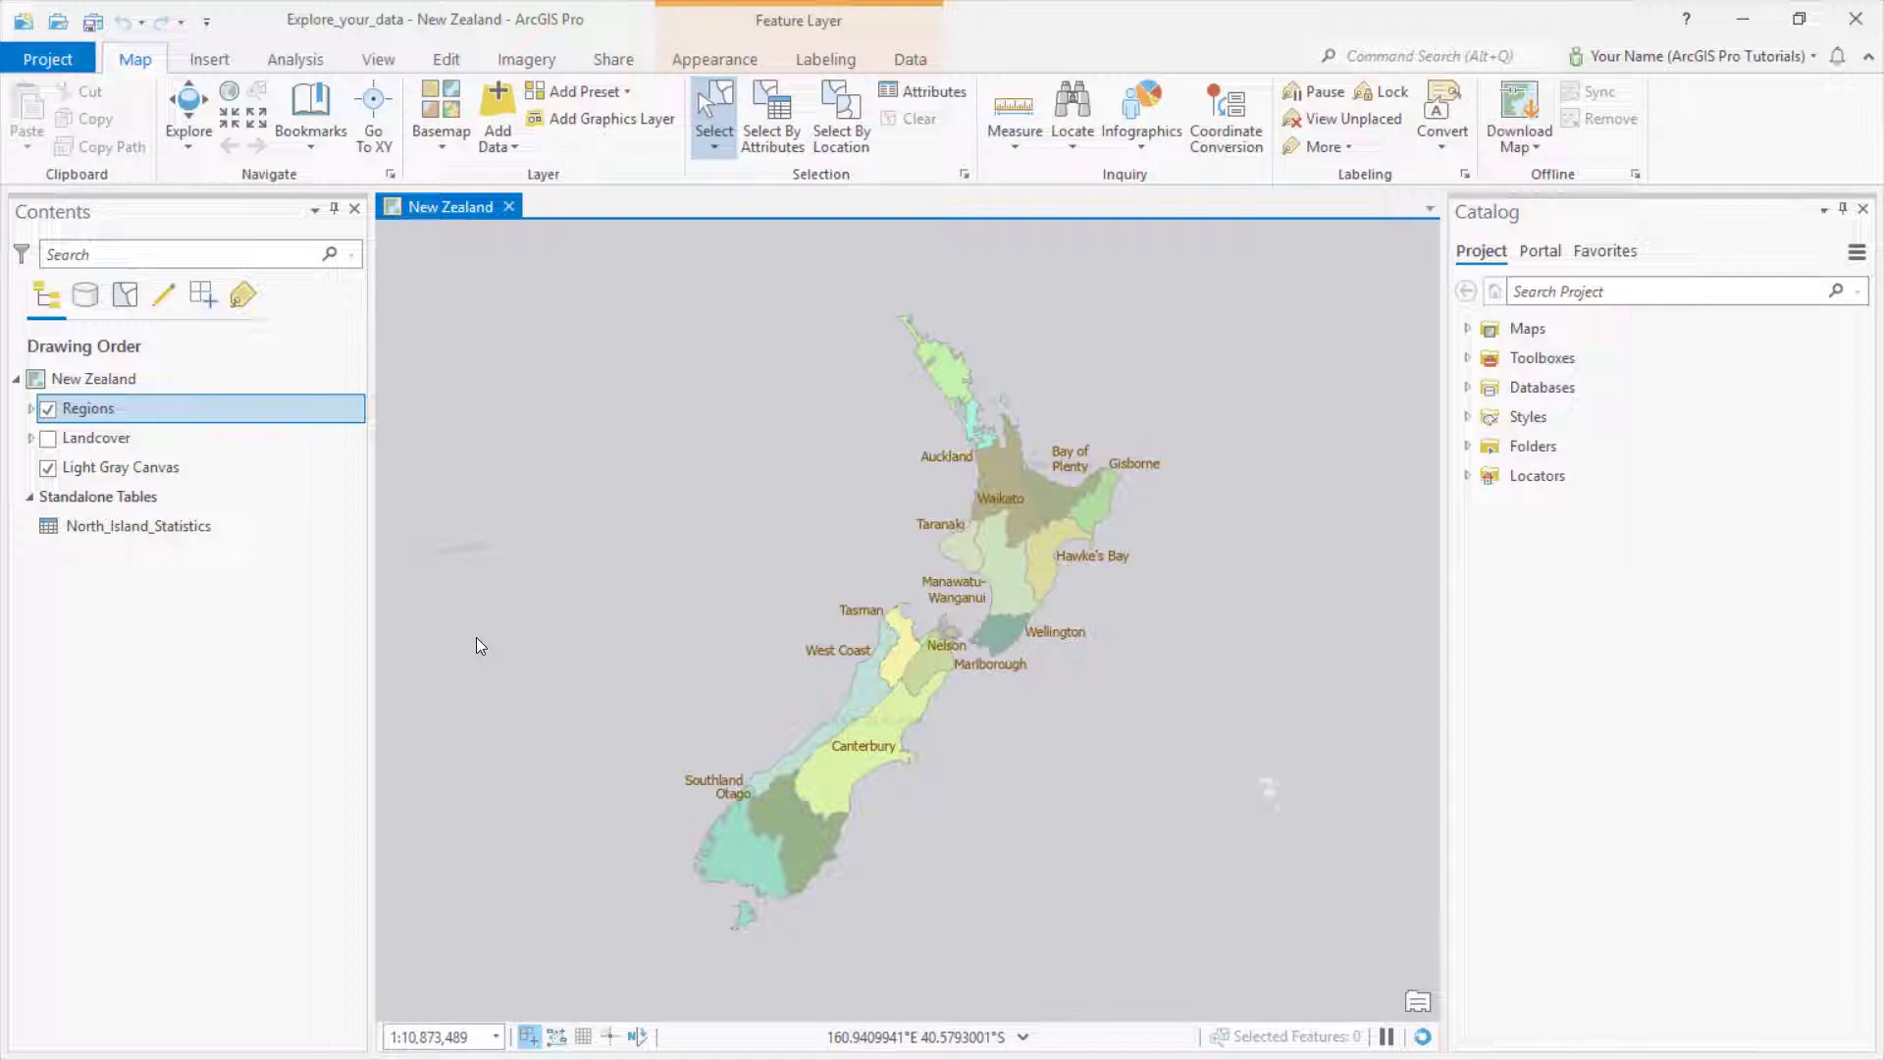
click(764, 115)
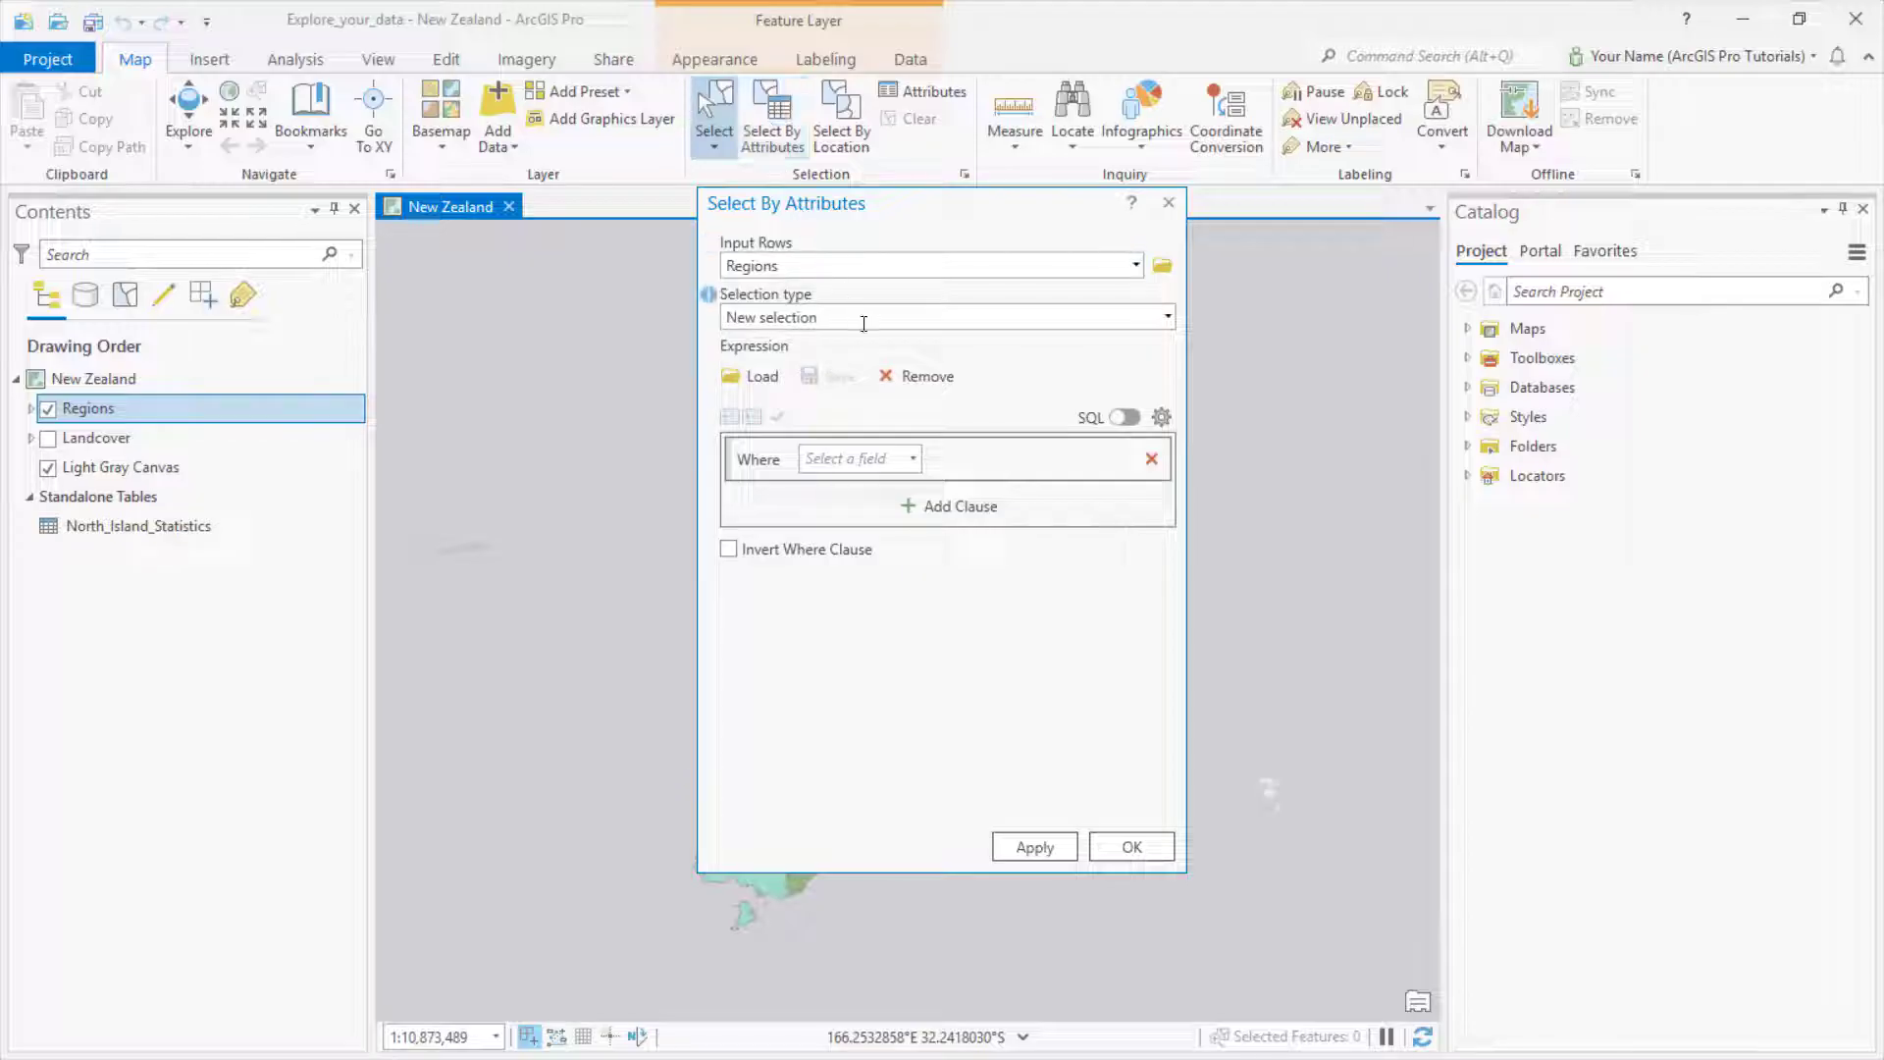
click(912, 459)
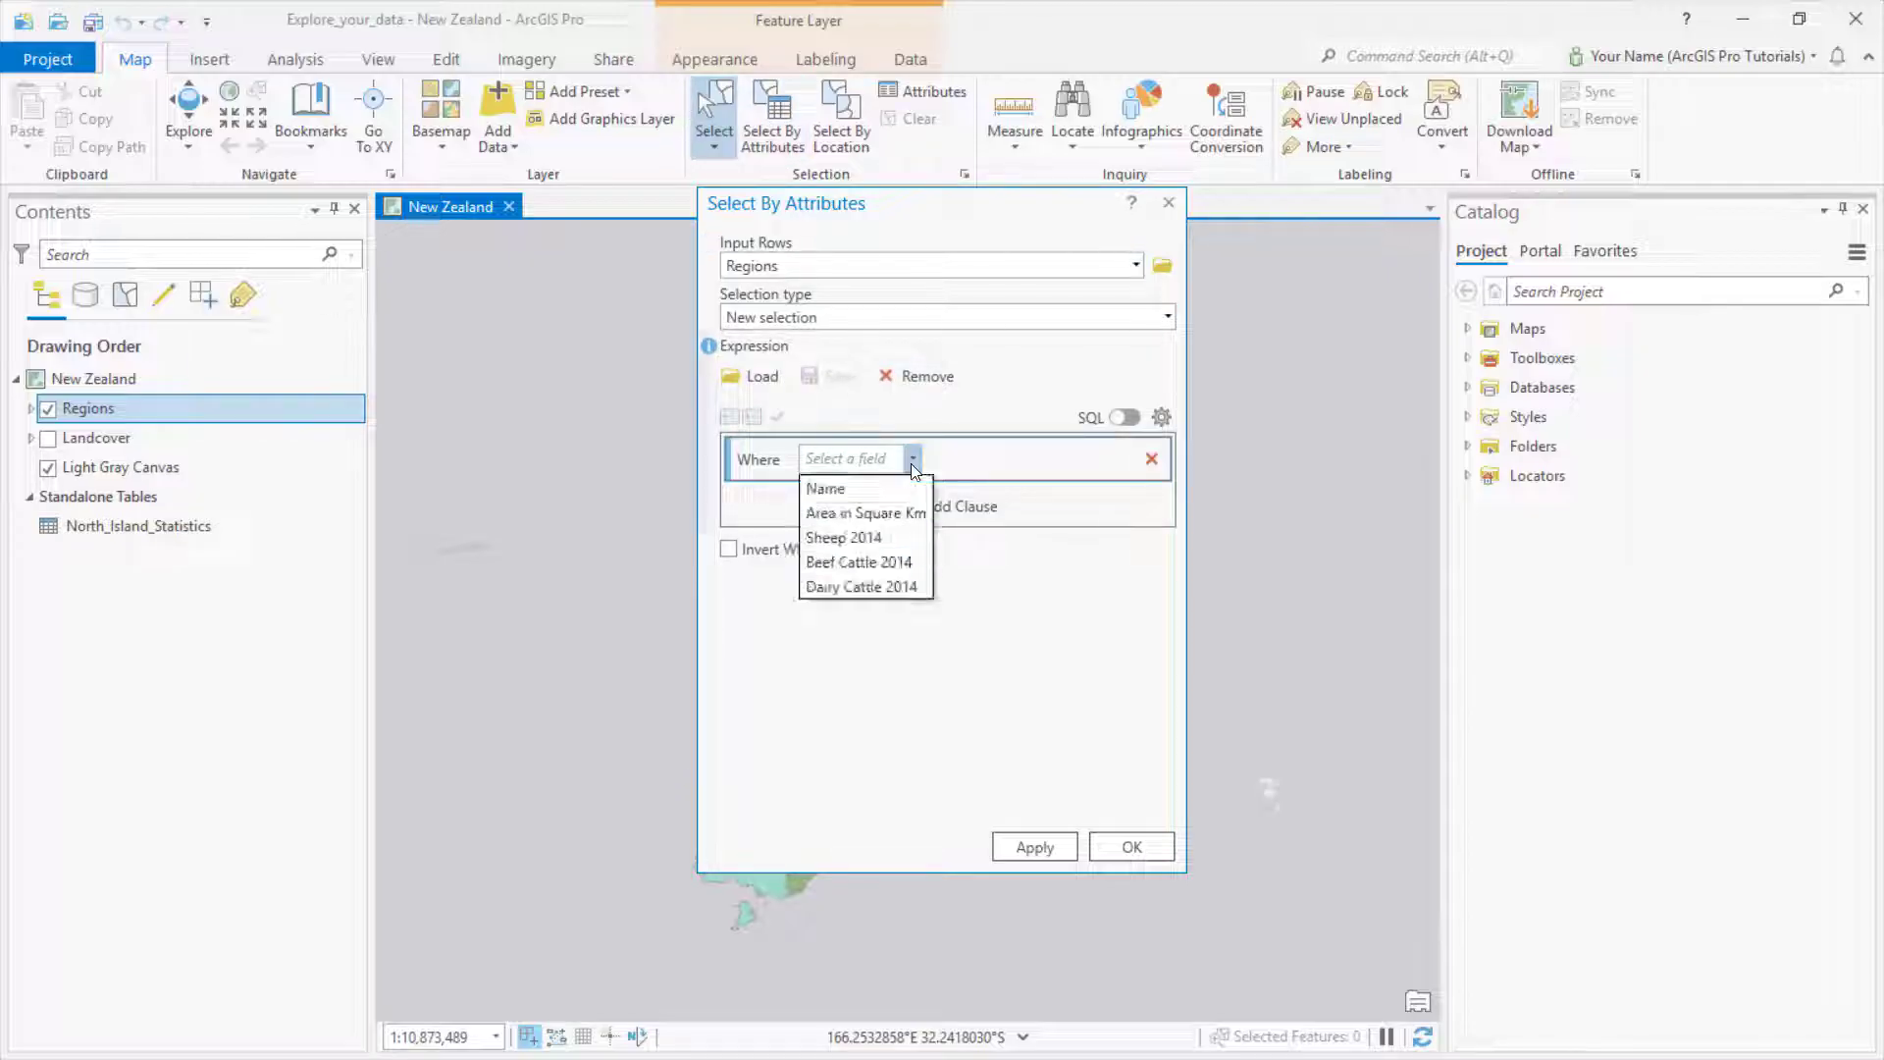
click(879, 538)
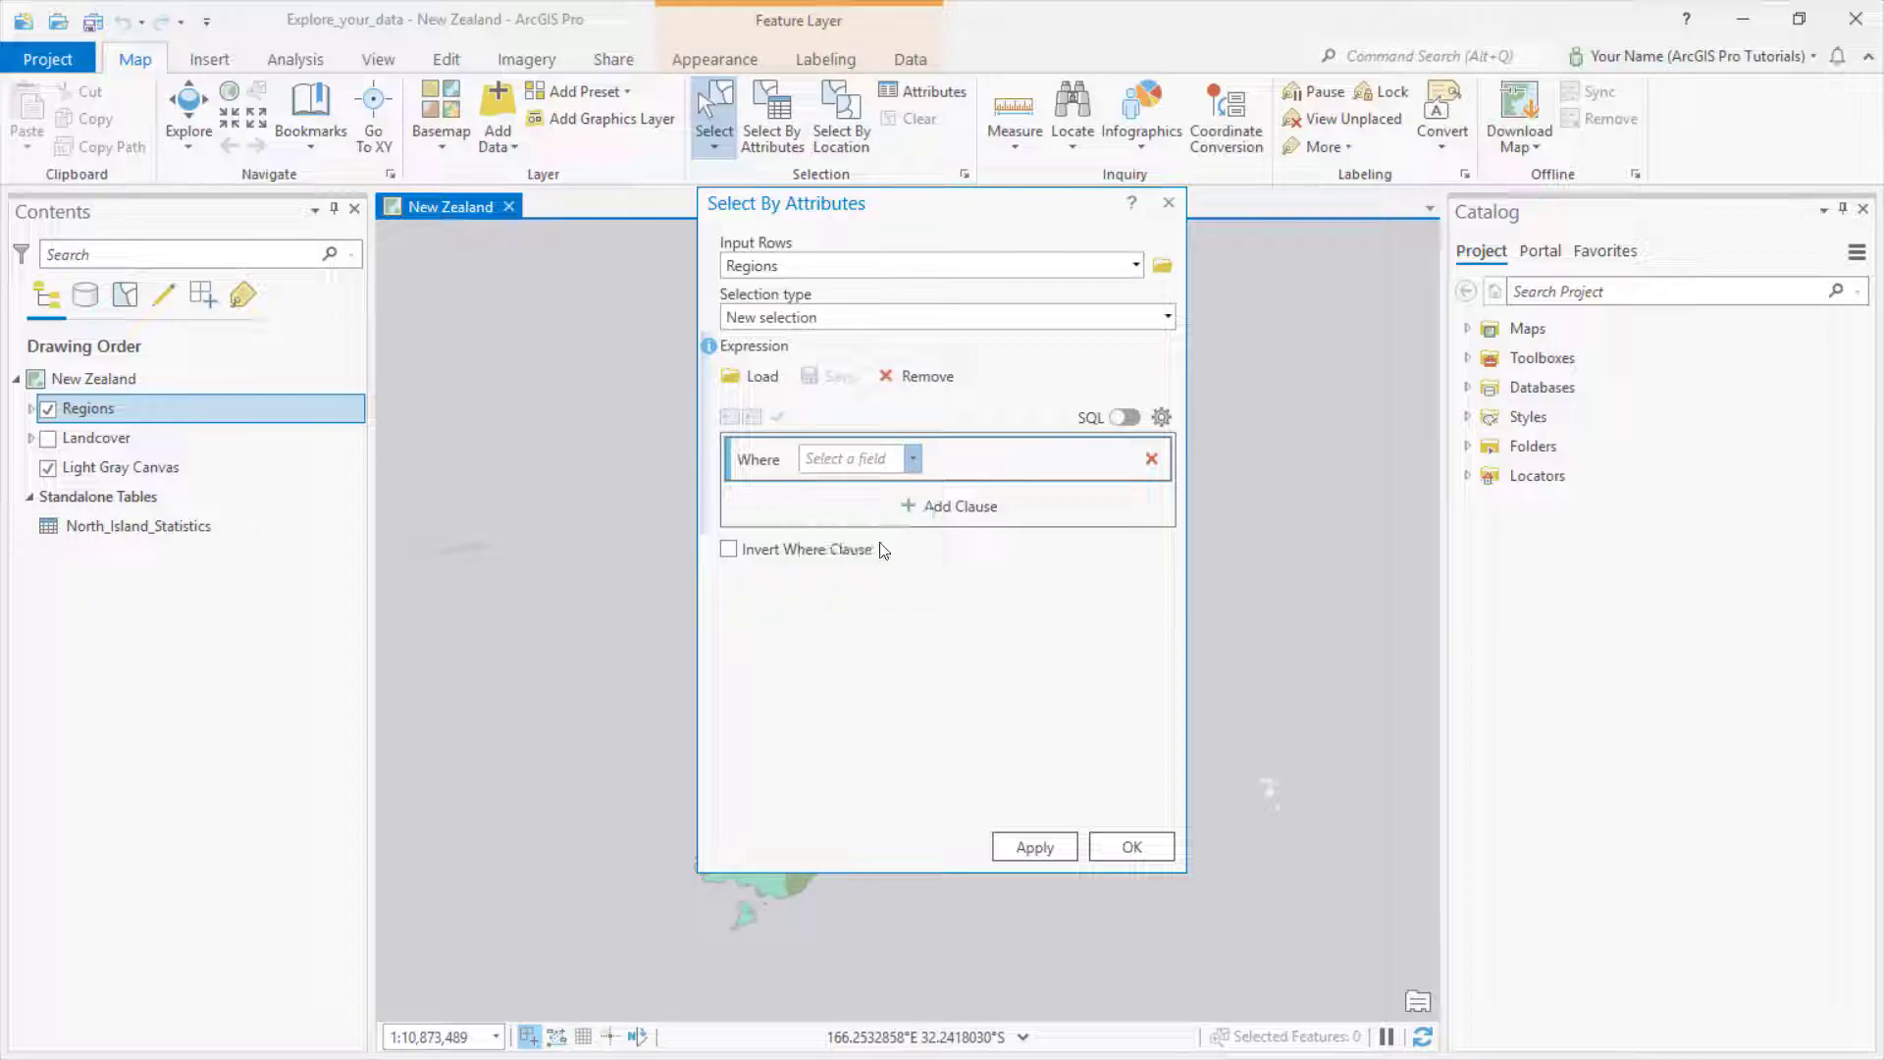
click(994, 459)
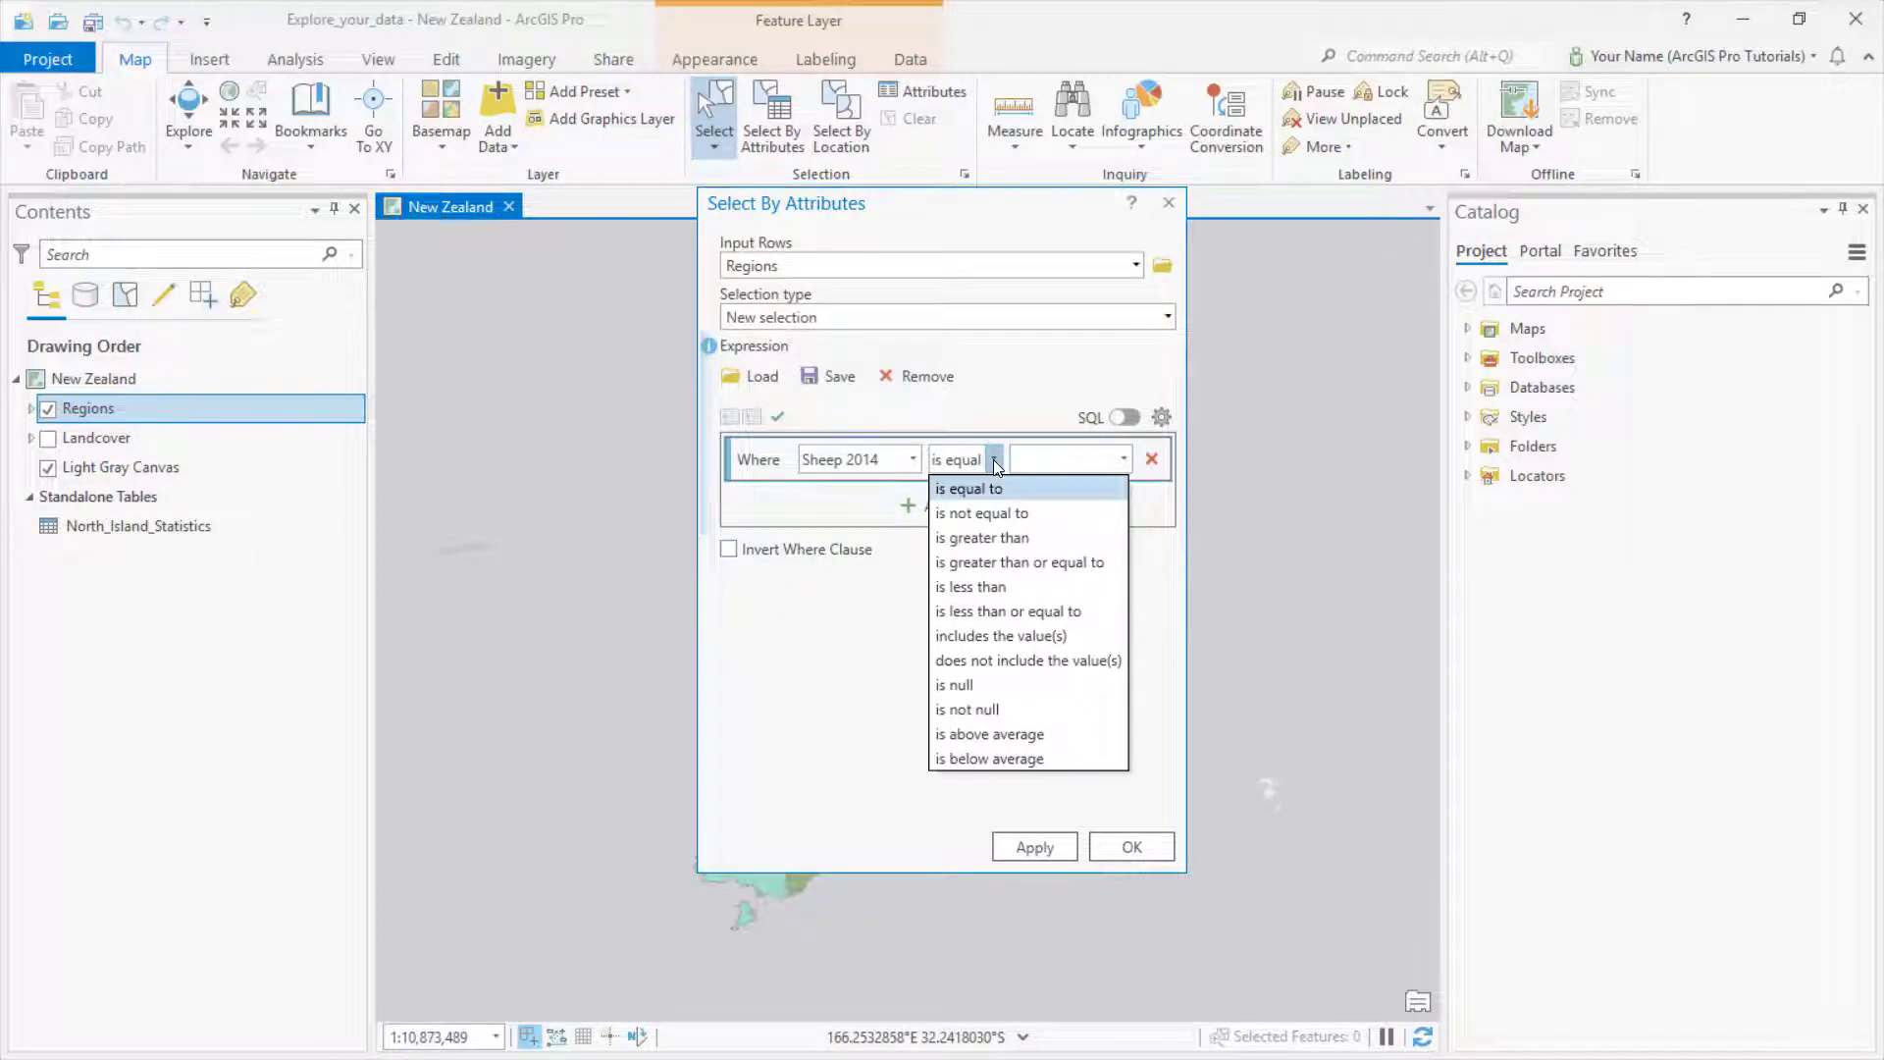
click(1011, 562)
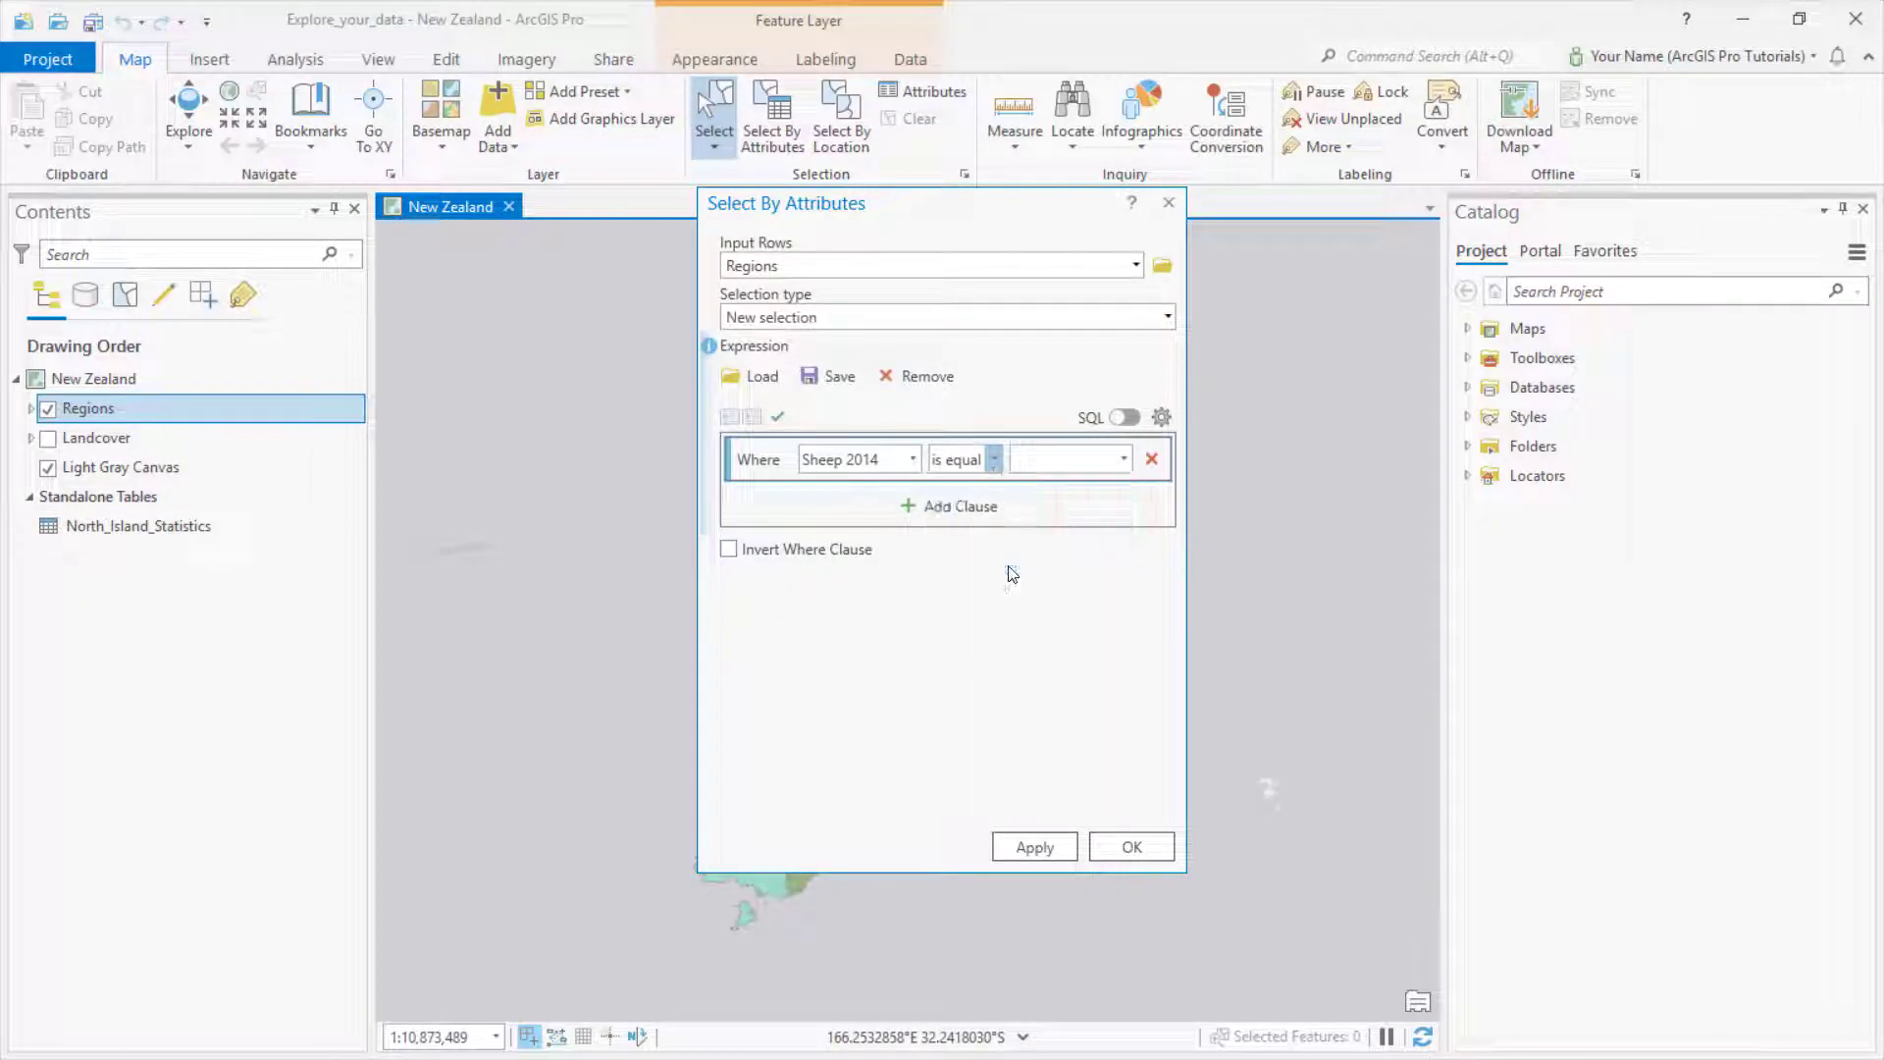
click(1044, 463)
text(1000000)
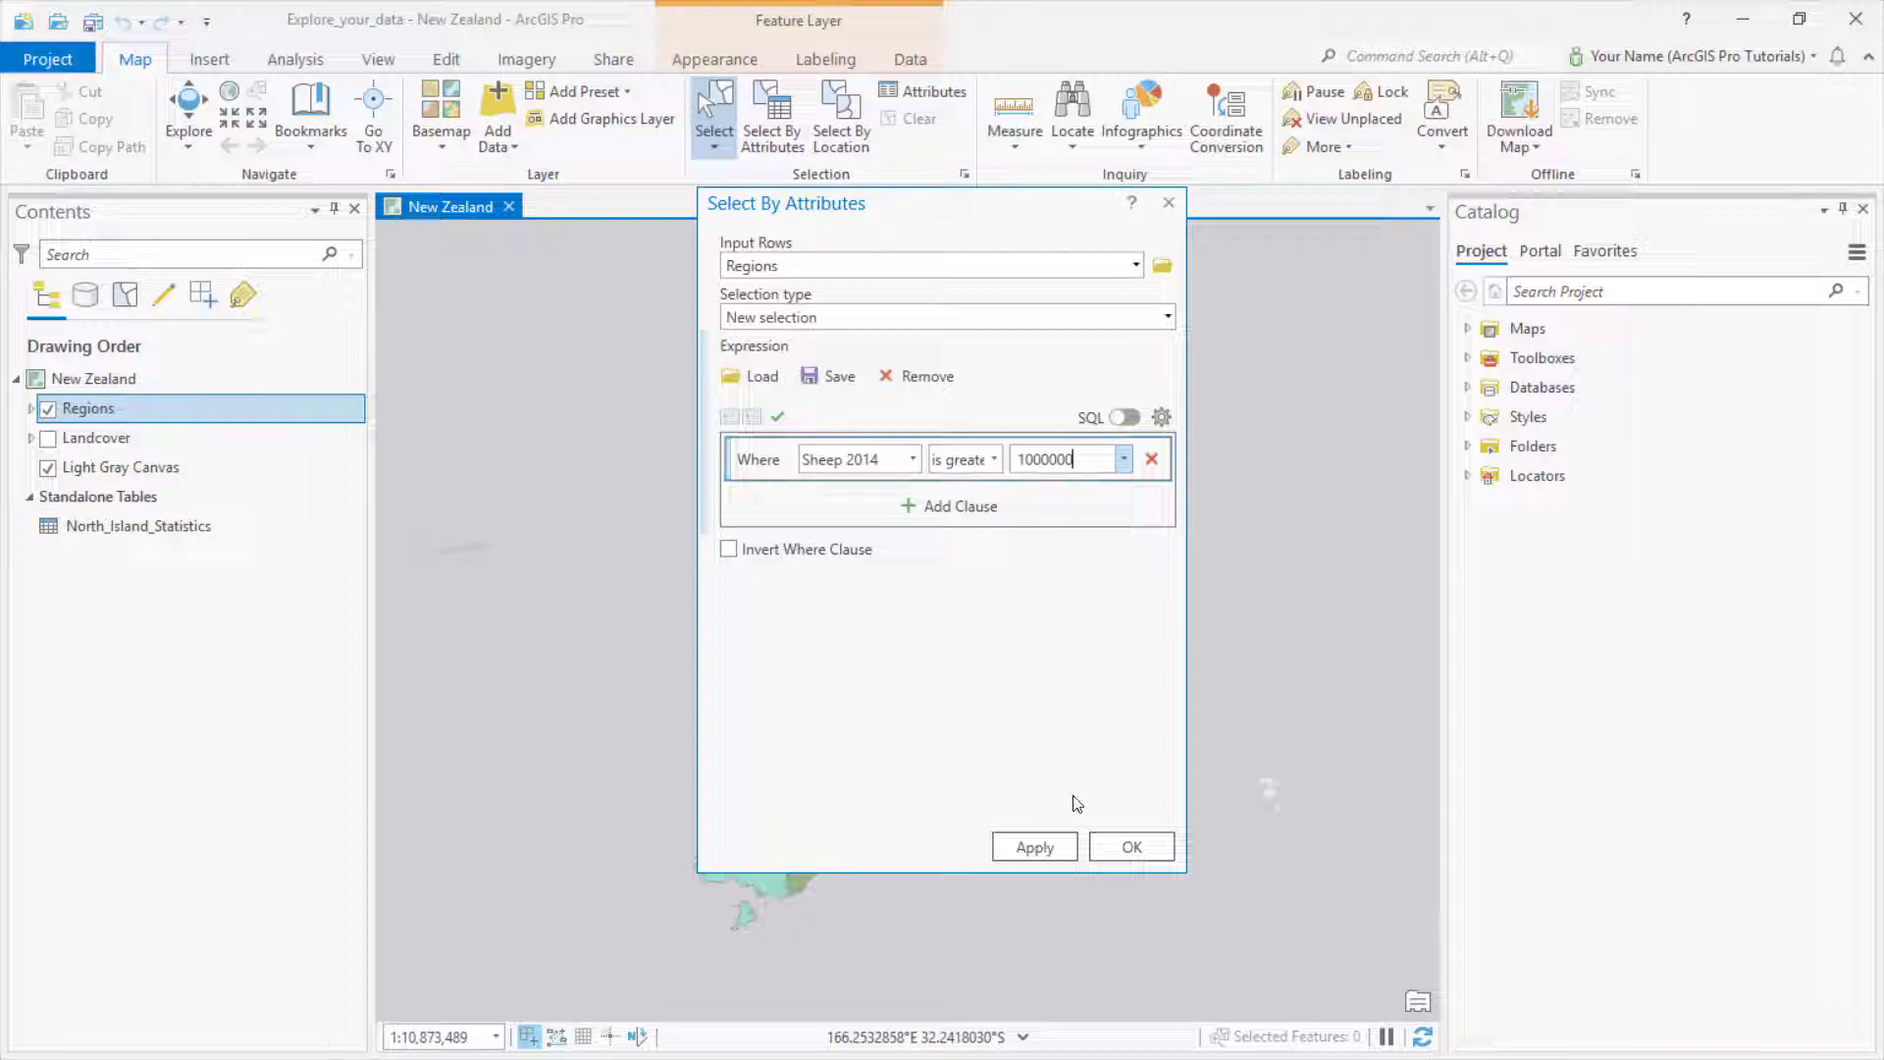
click(1039, 850)
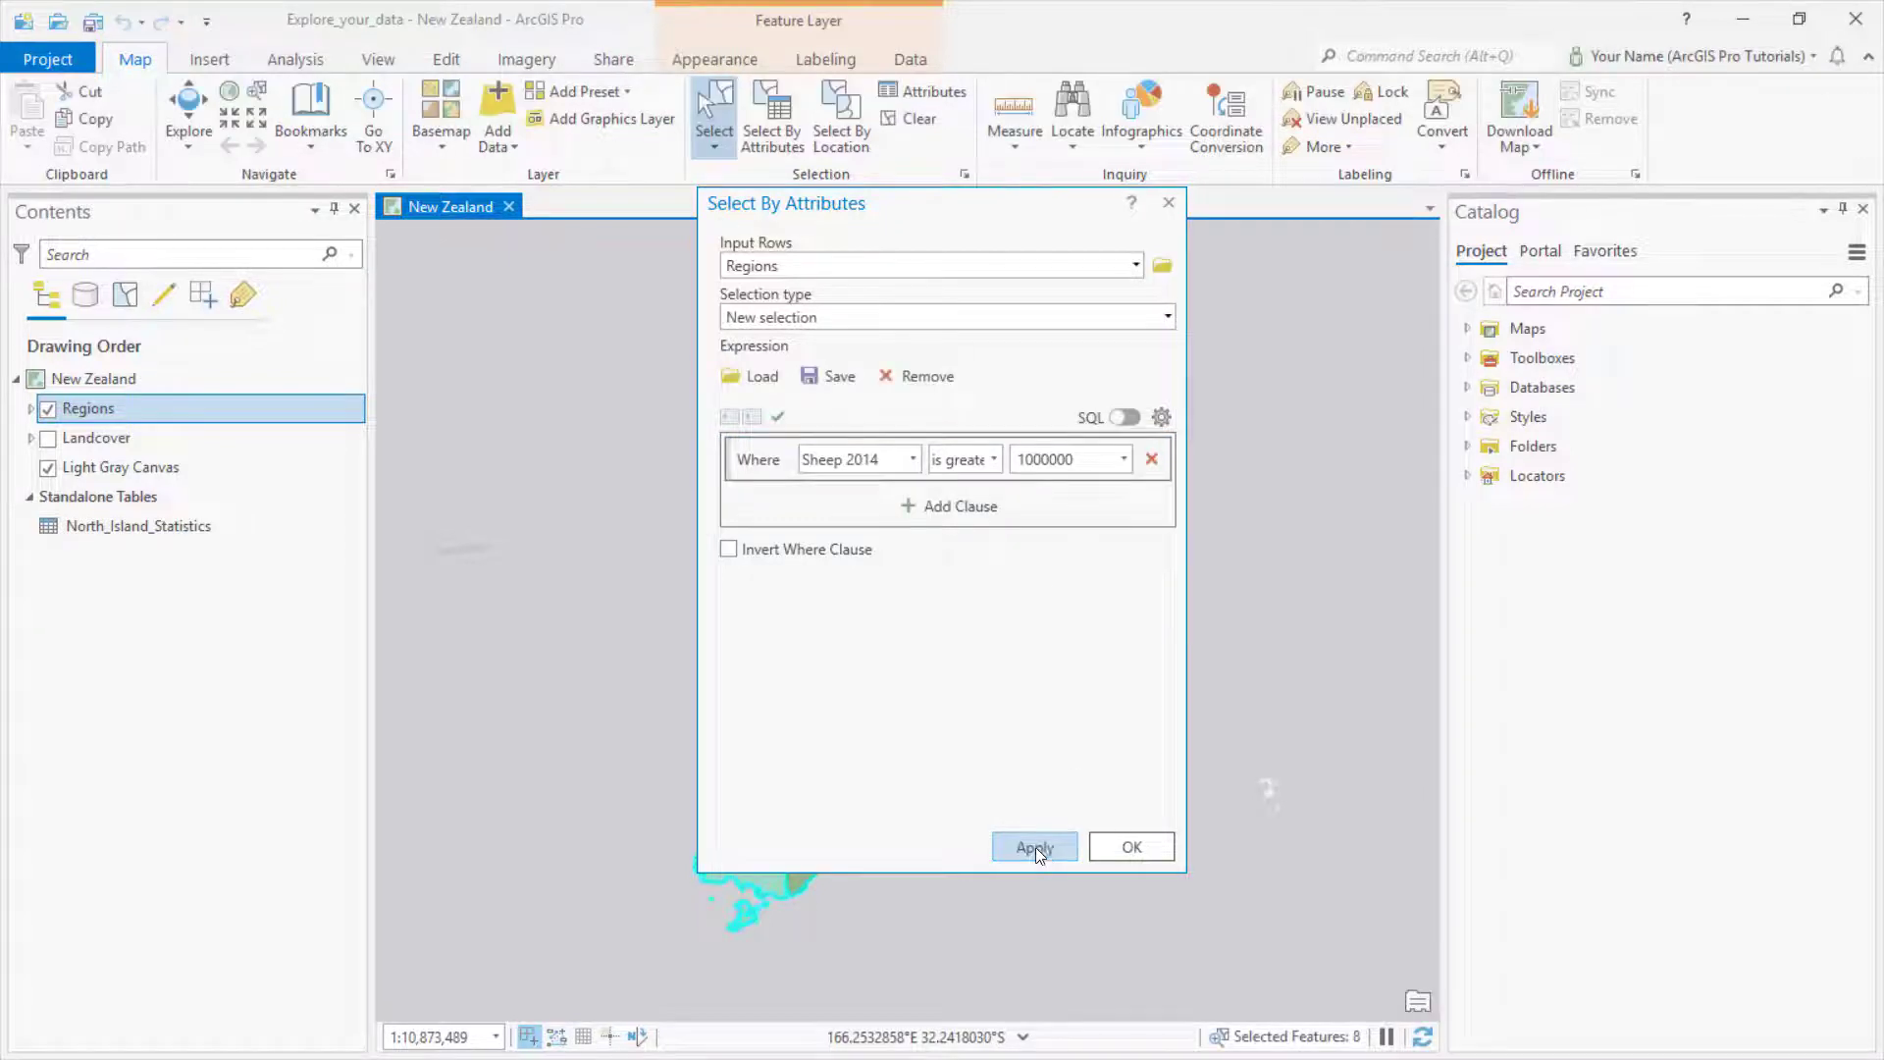
- Add an And clause 'Beef Cattle 2014 greater than 500000', narrowing the selection to Manawatu-Wanganui
drag(970, 212, 1446, 274)
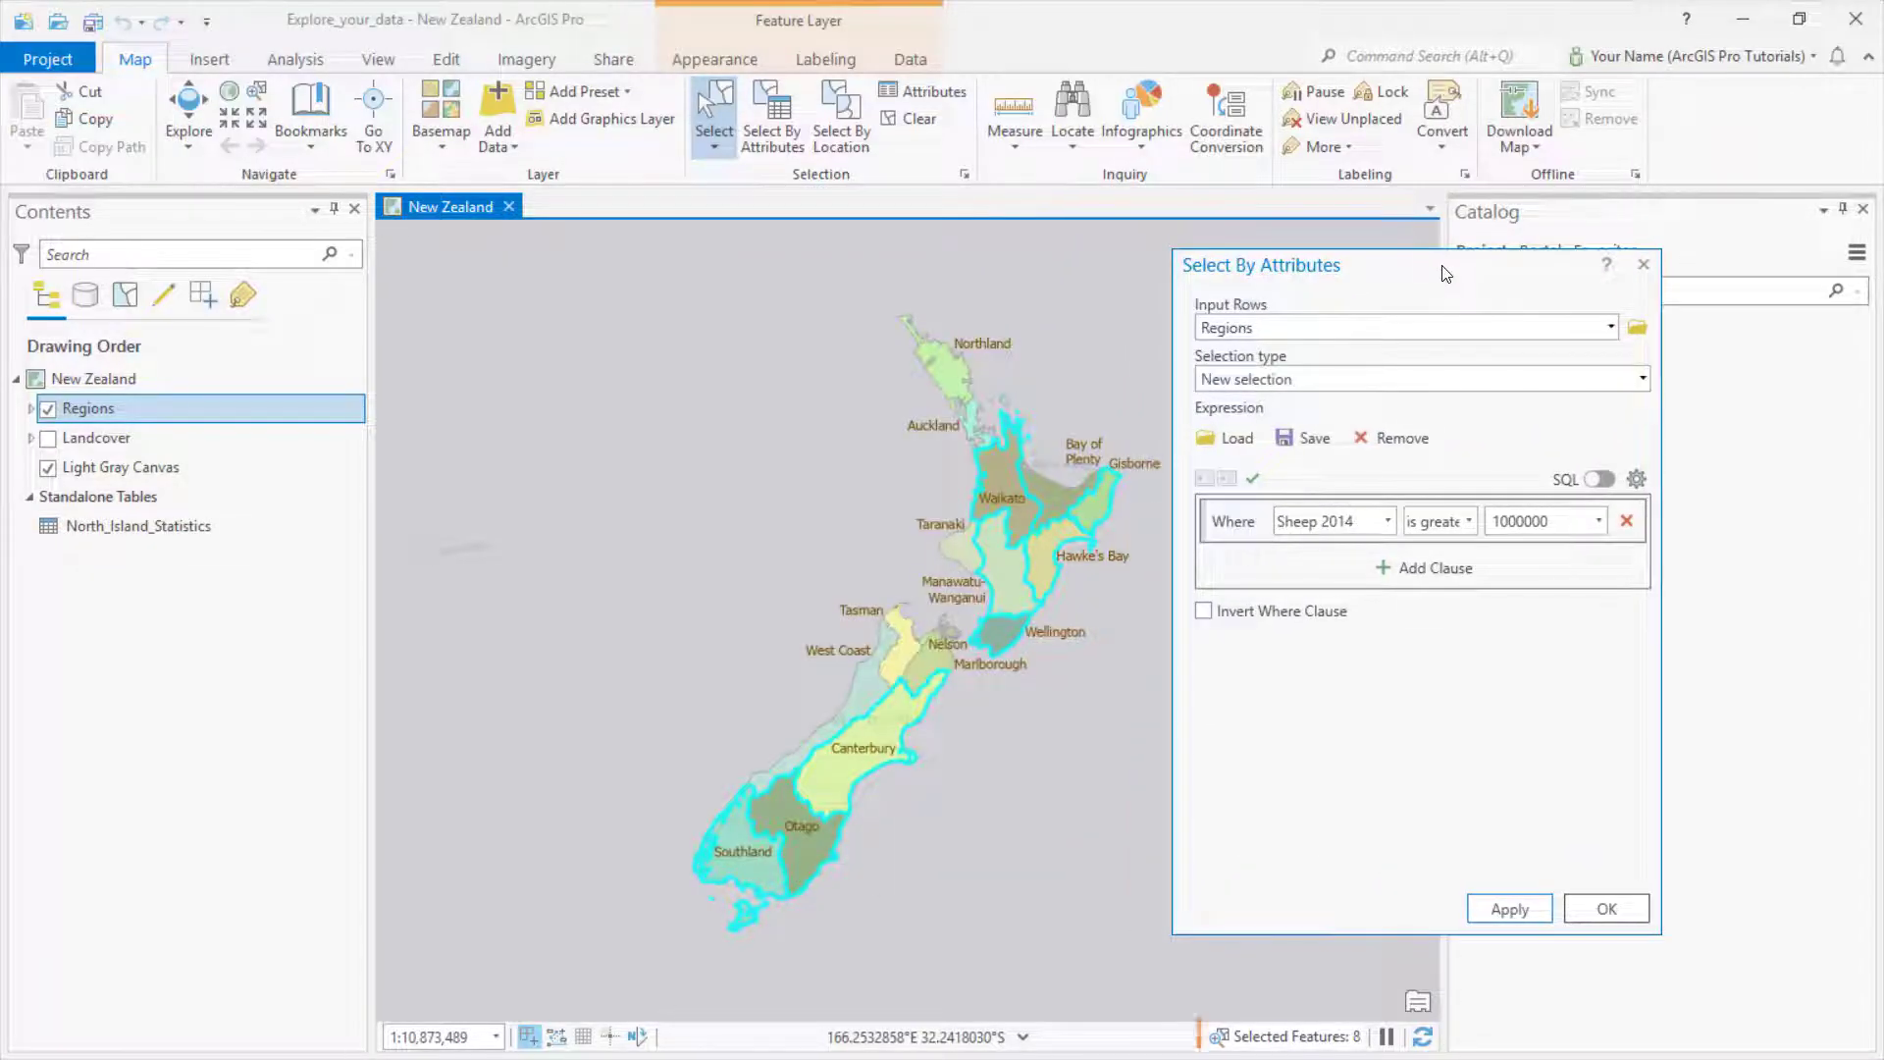
drag(1446, 274, 1506, 282)
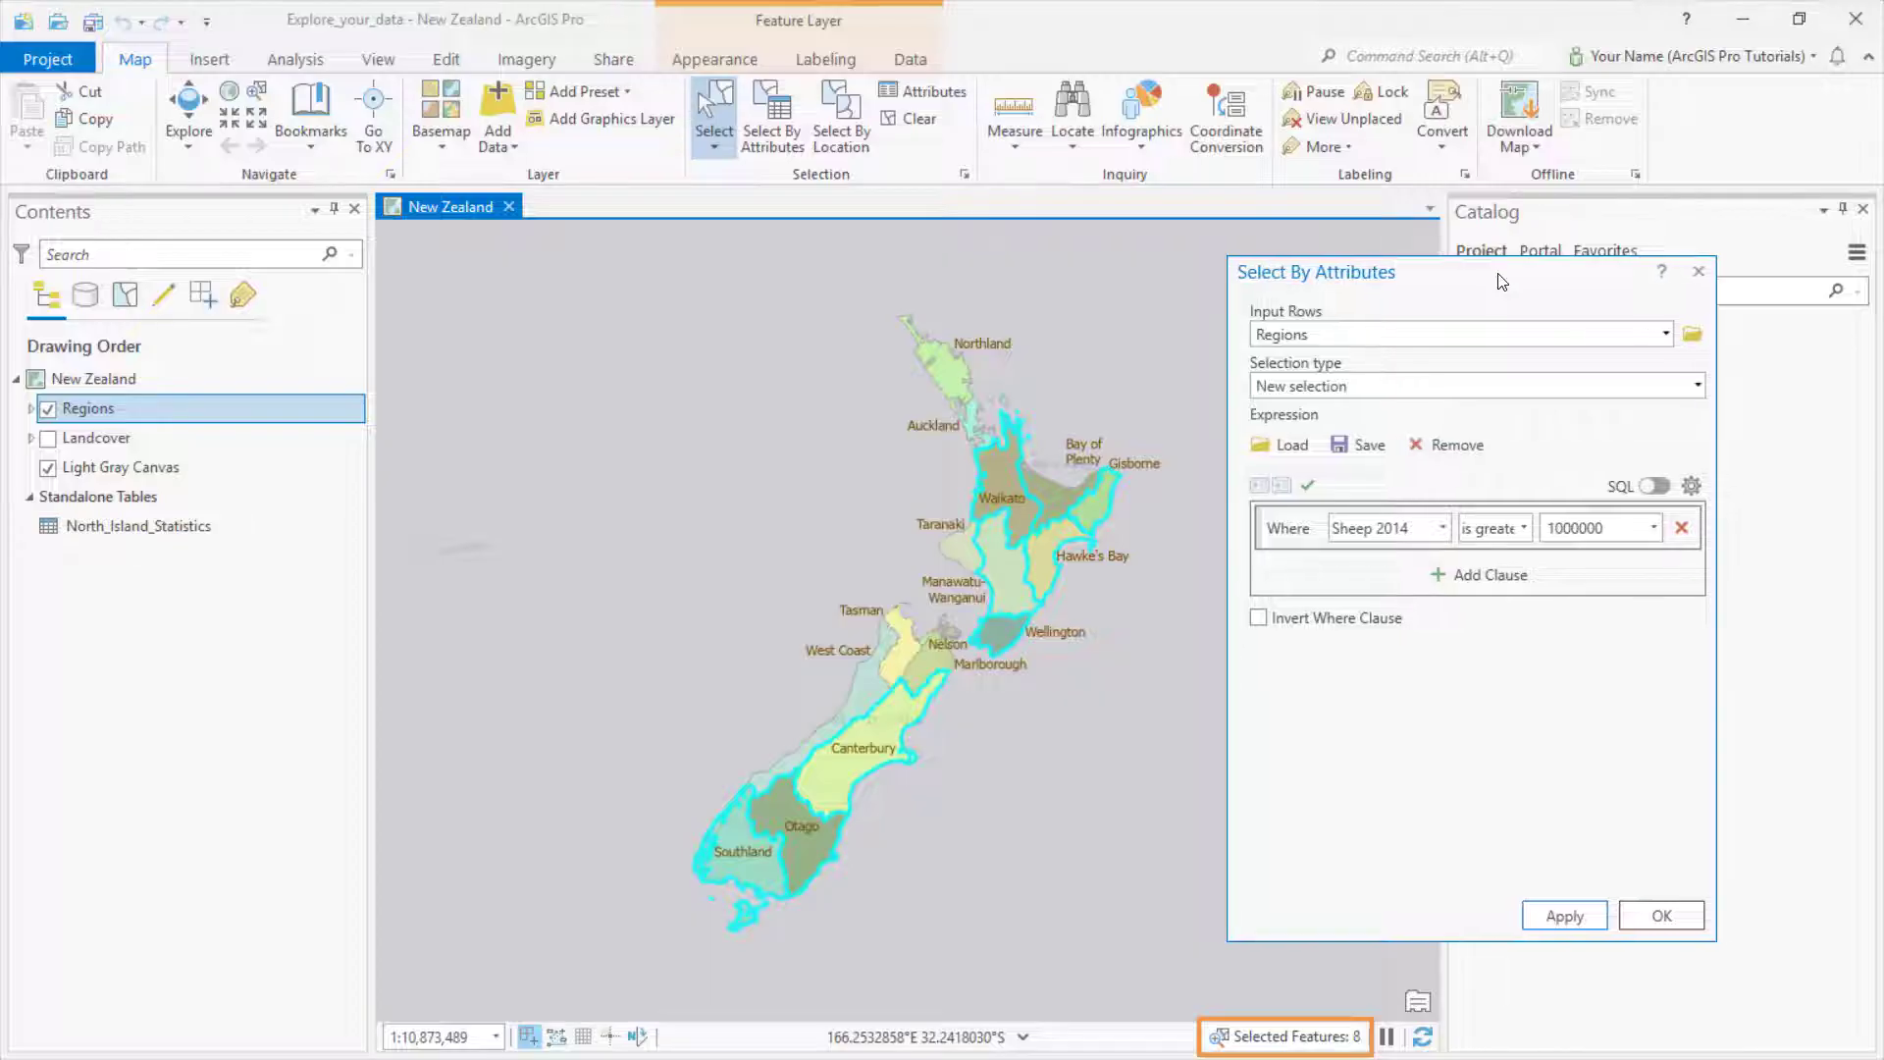
click(1482, 573)
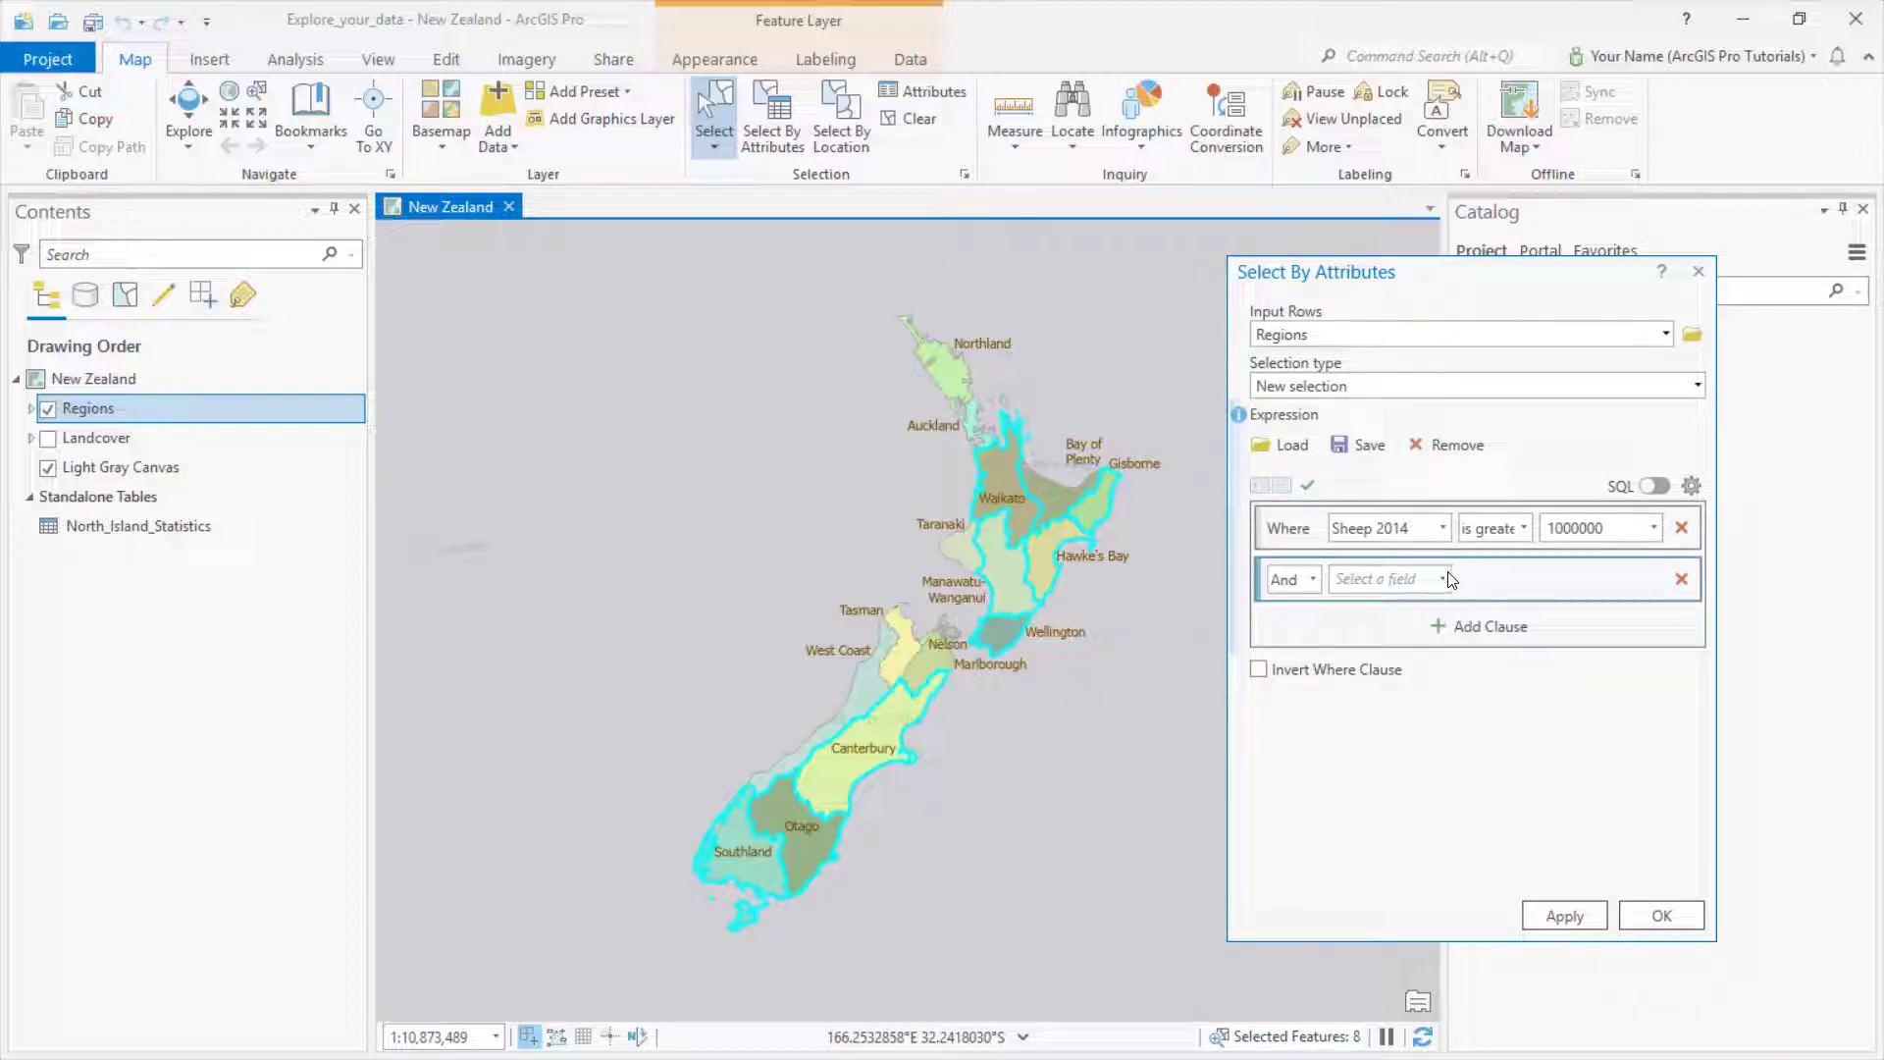
click(1444, 579)
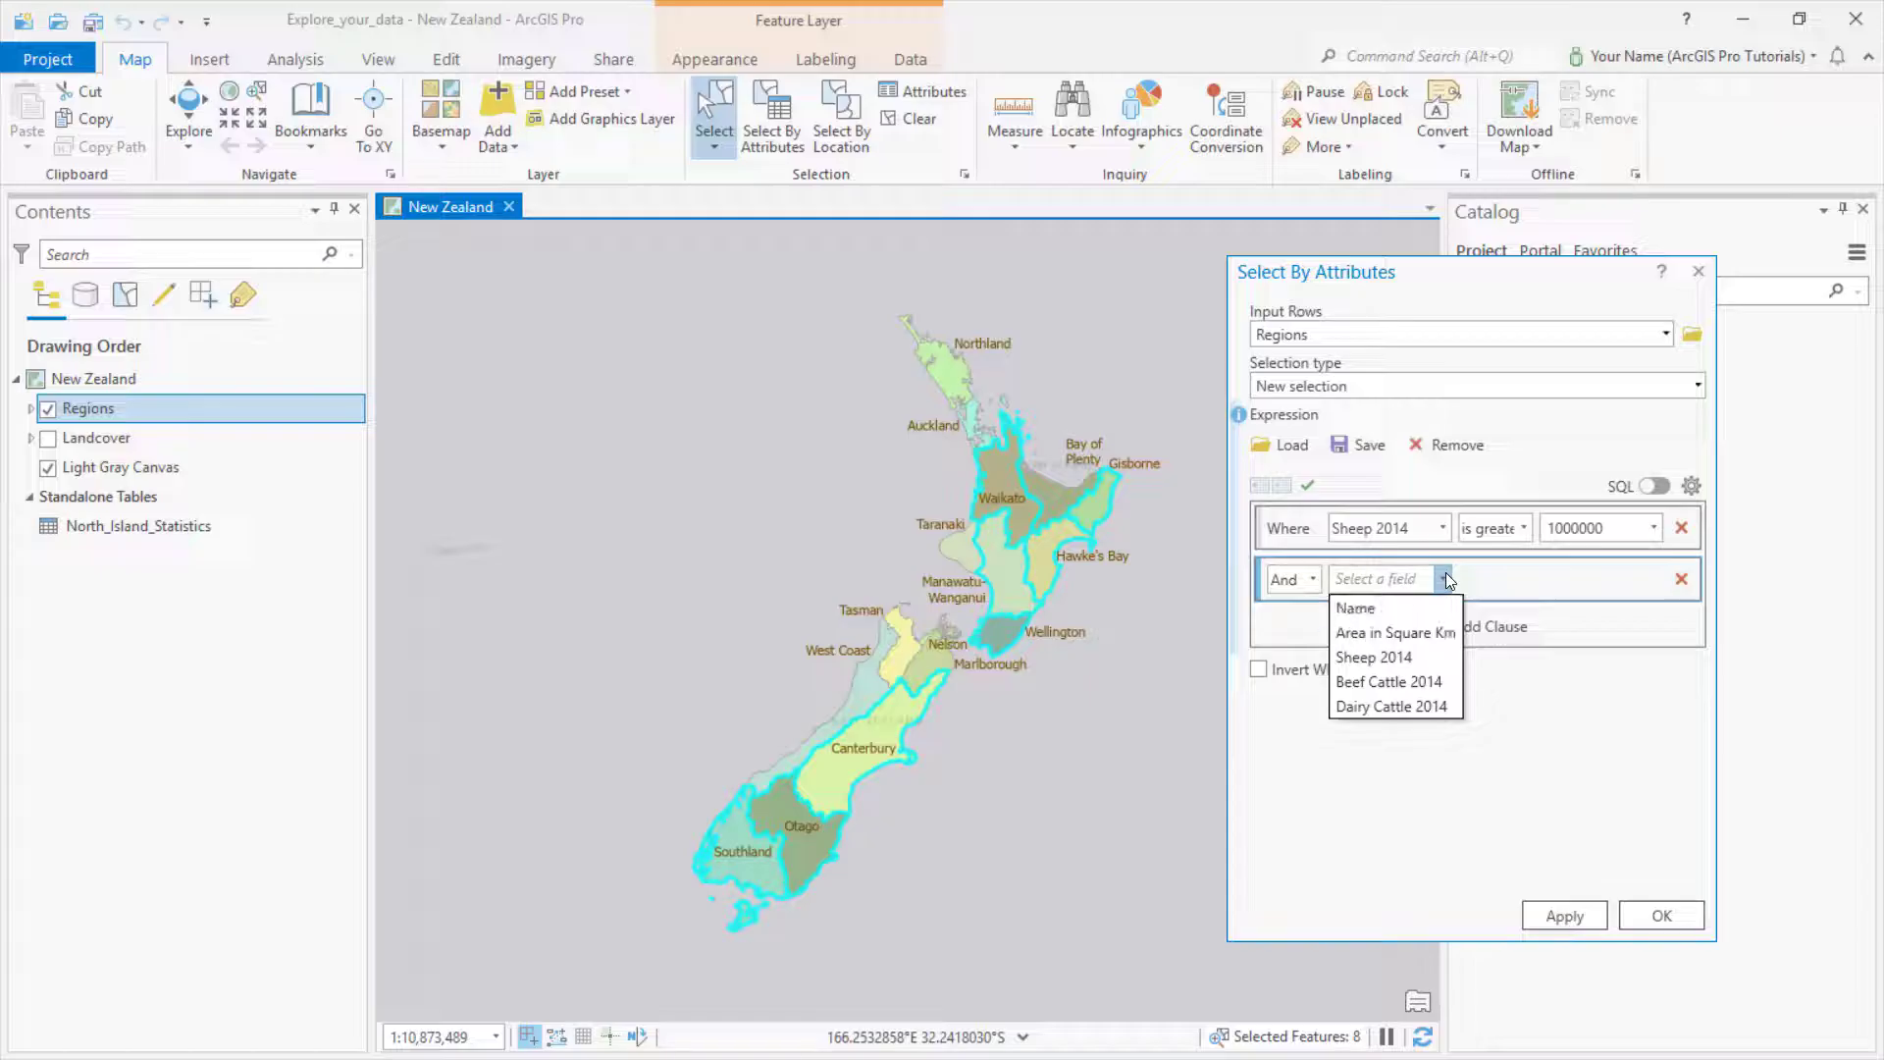
click(1426, 678)
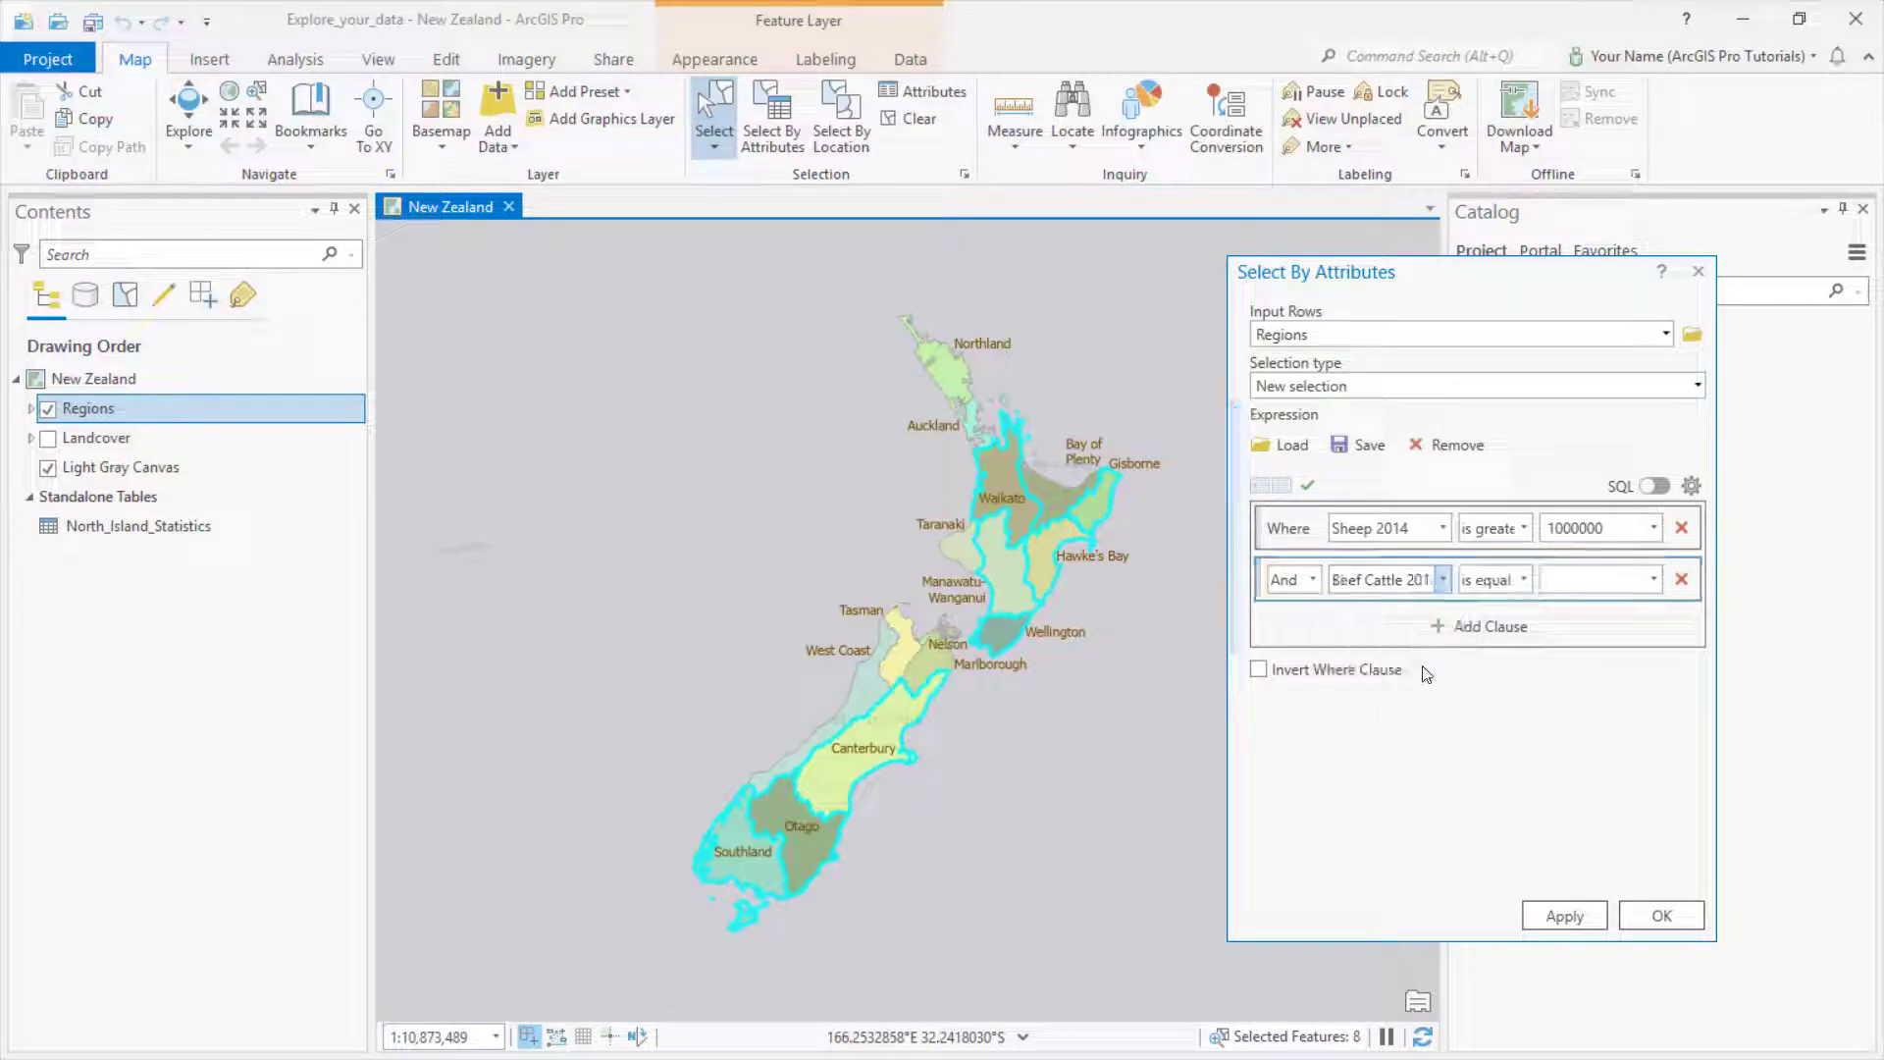
click(1523, 580)
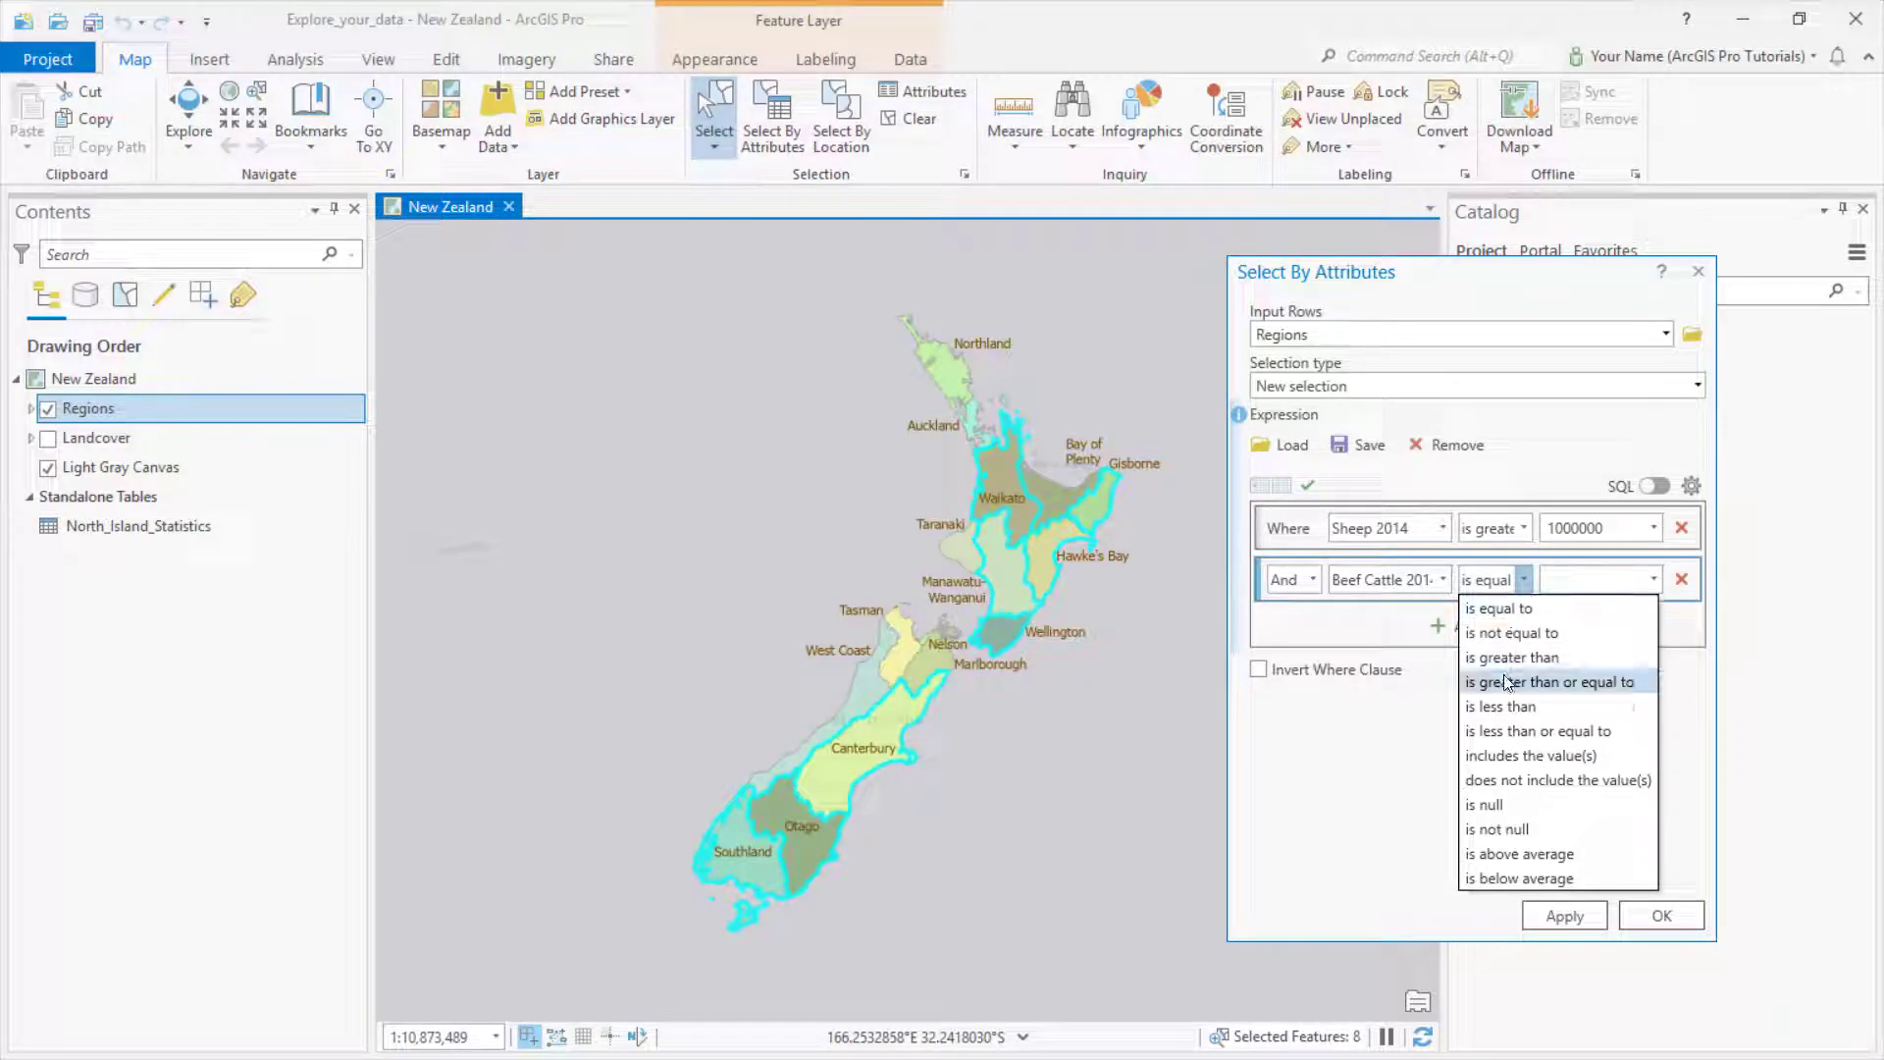
click(1535, 681)
click(1560, 581)
text(500000)
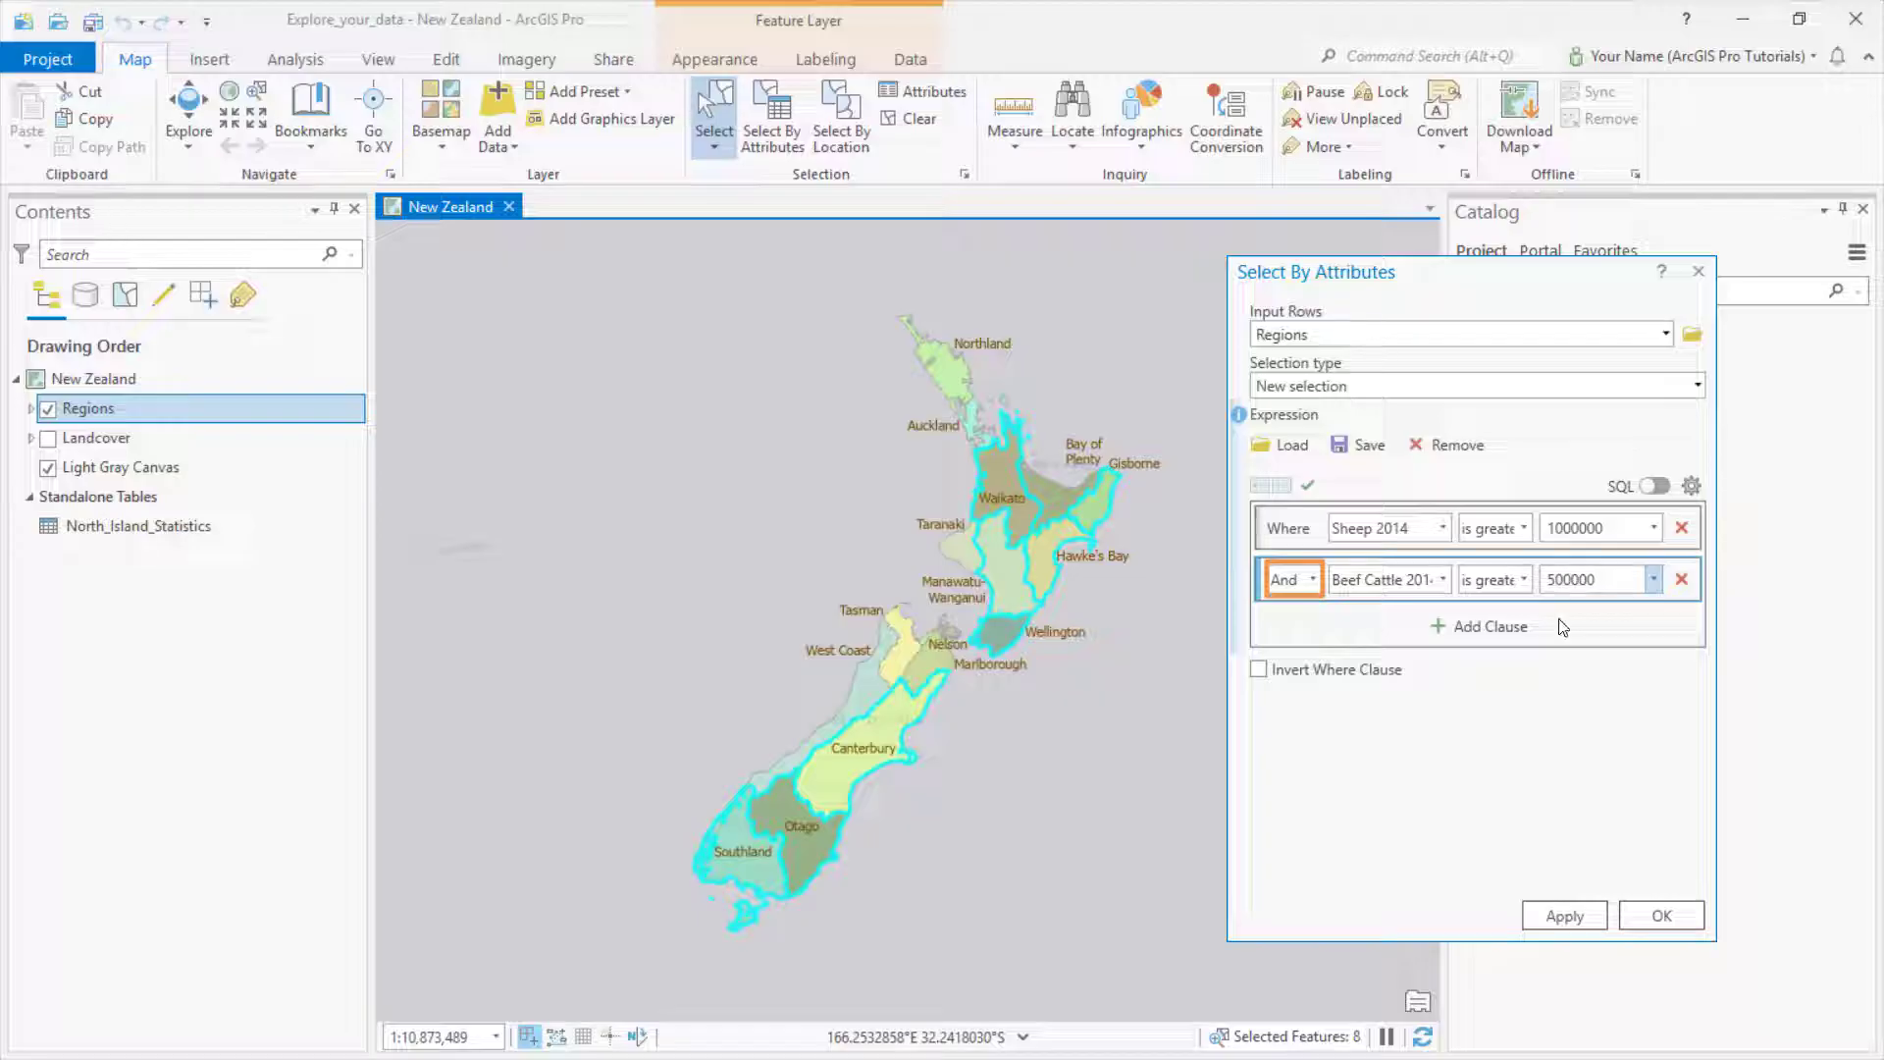
click(1659, 916)
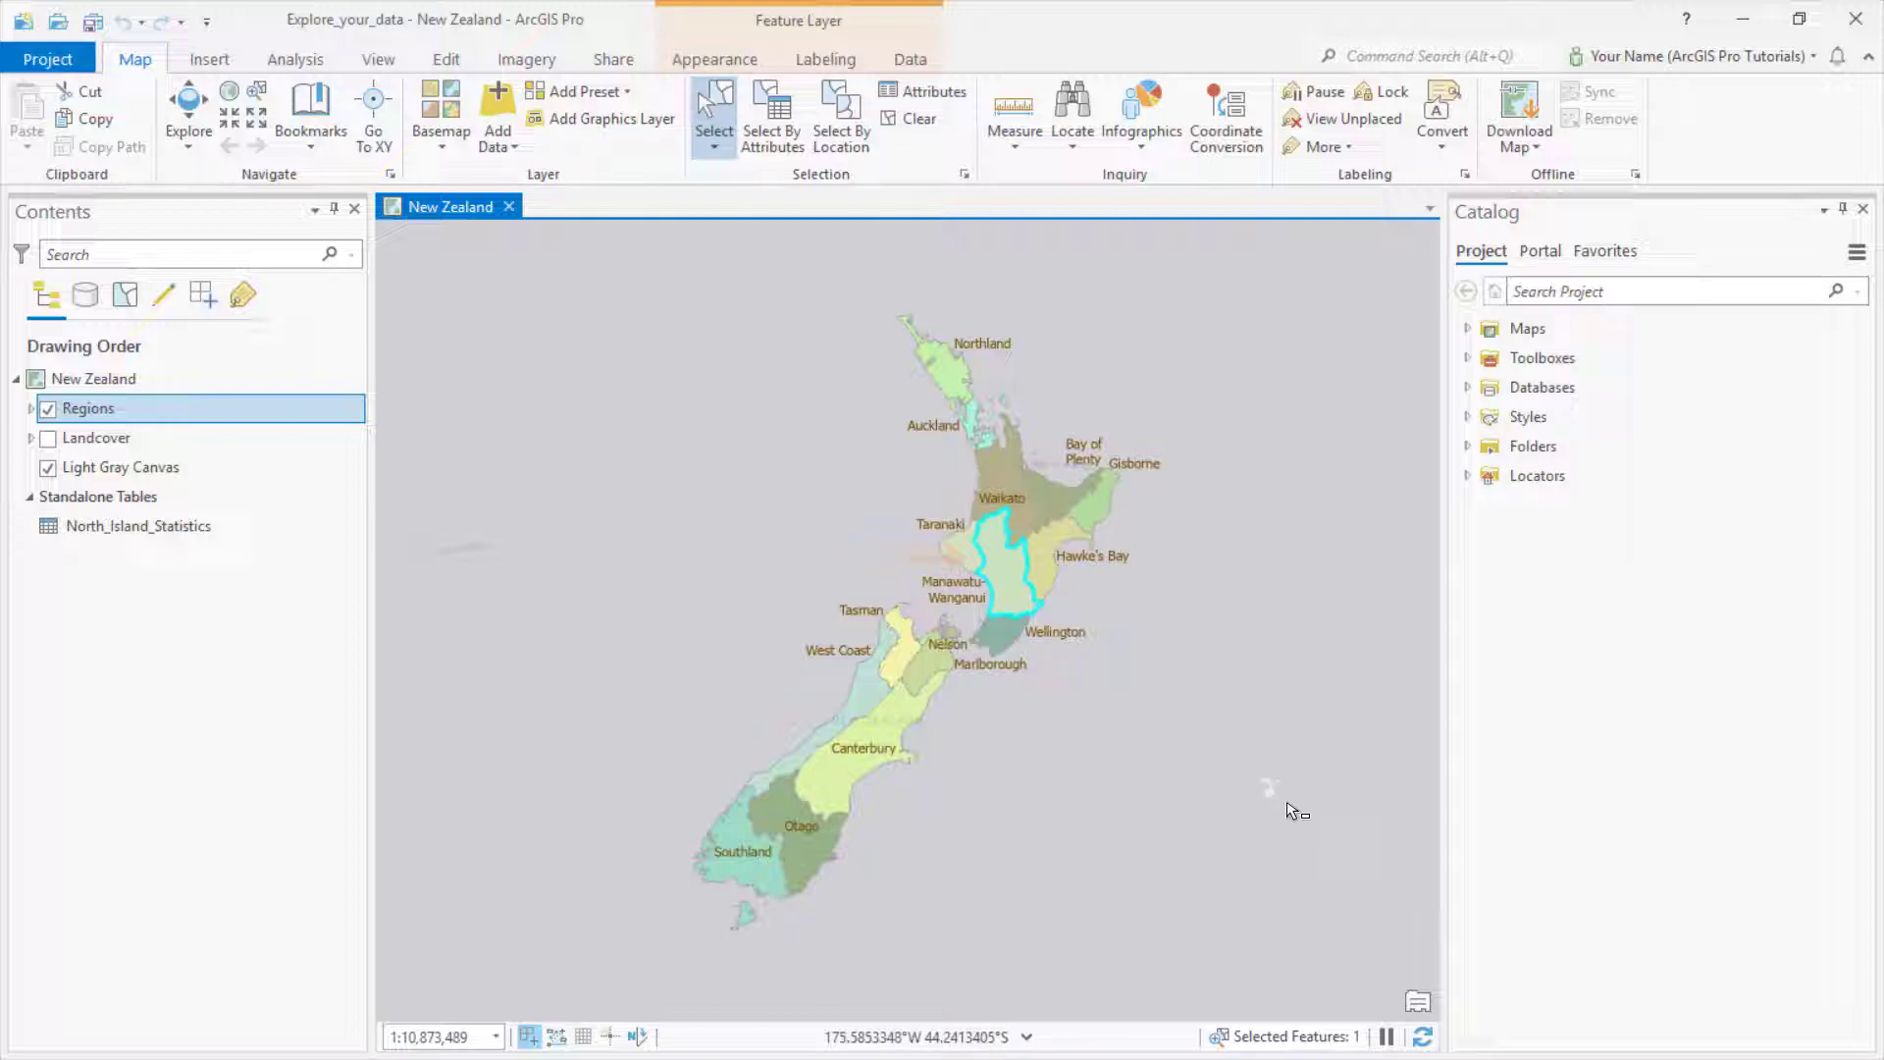
click(915, 122)
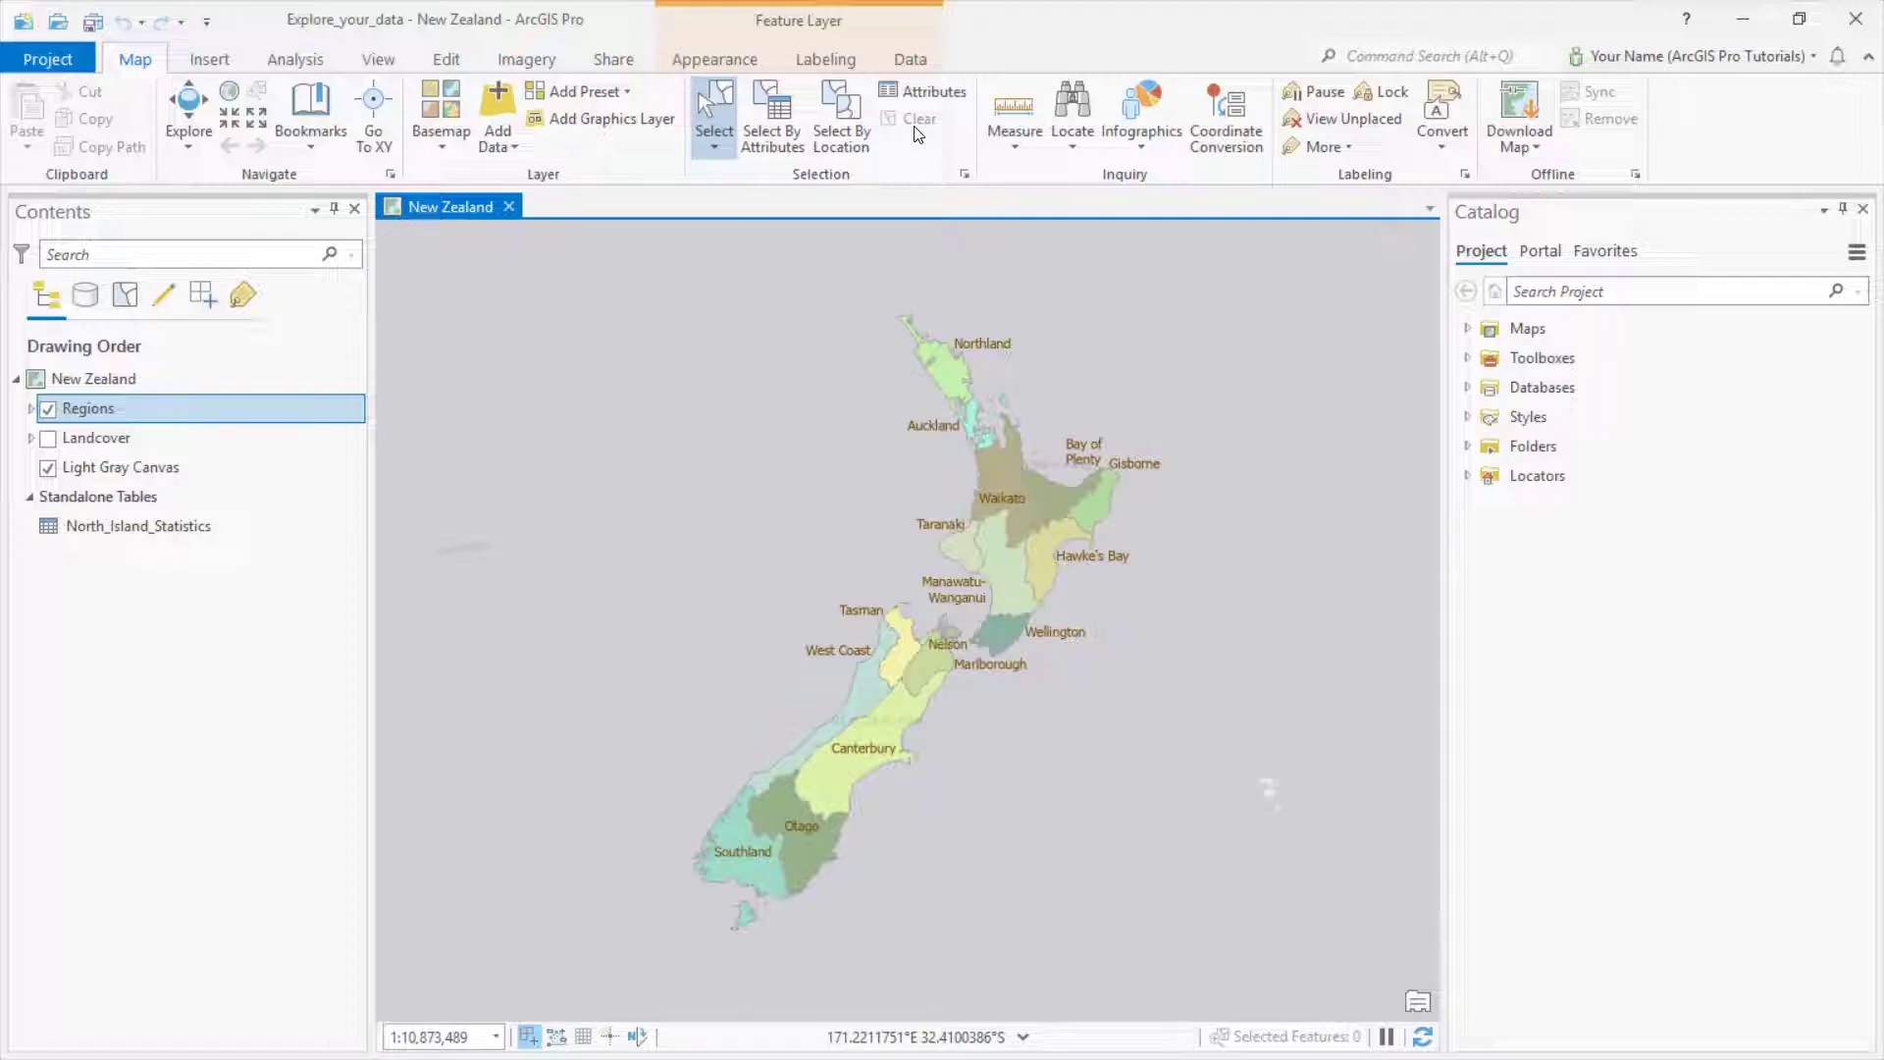
right_click(228, 528)
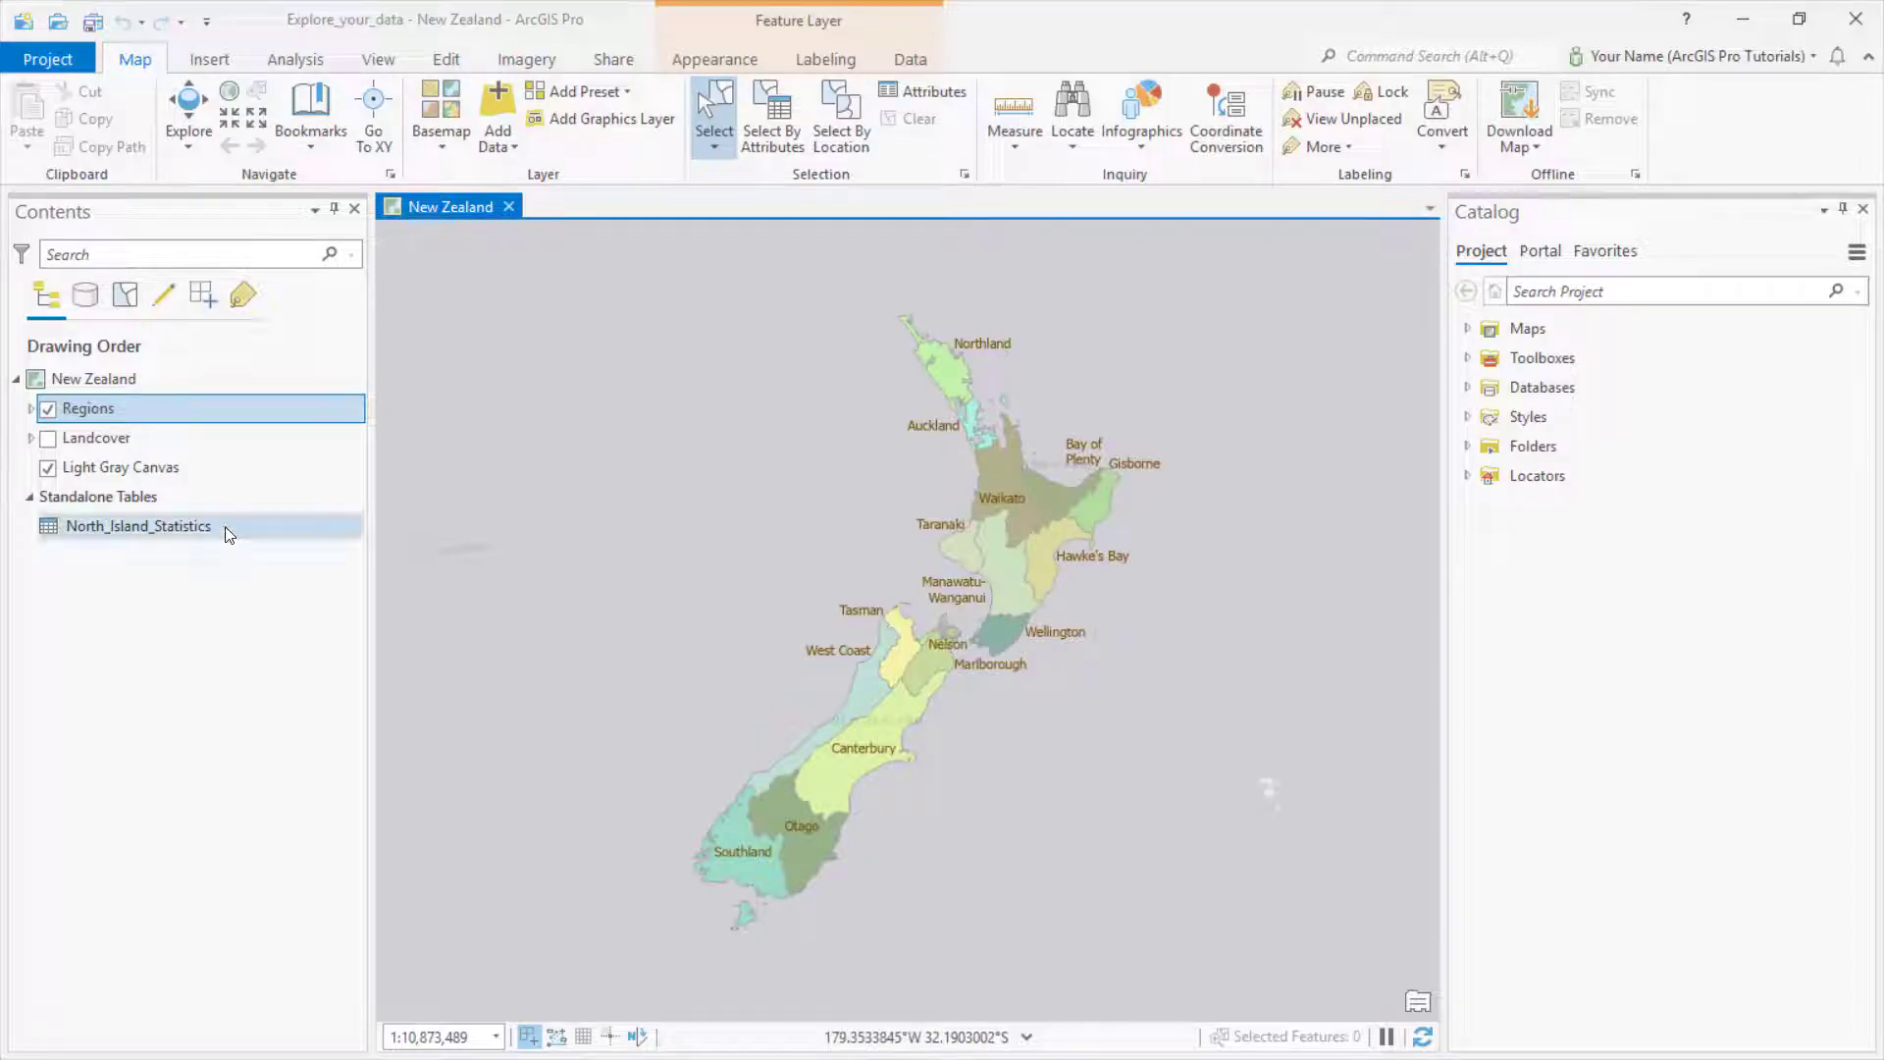
click(270, 447)
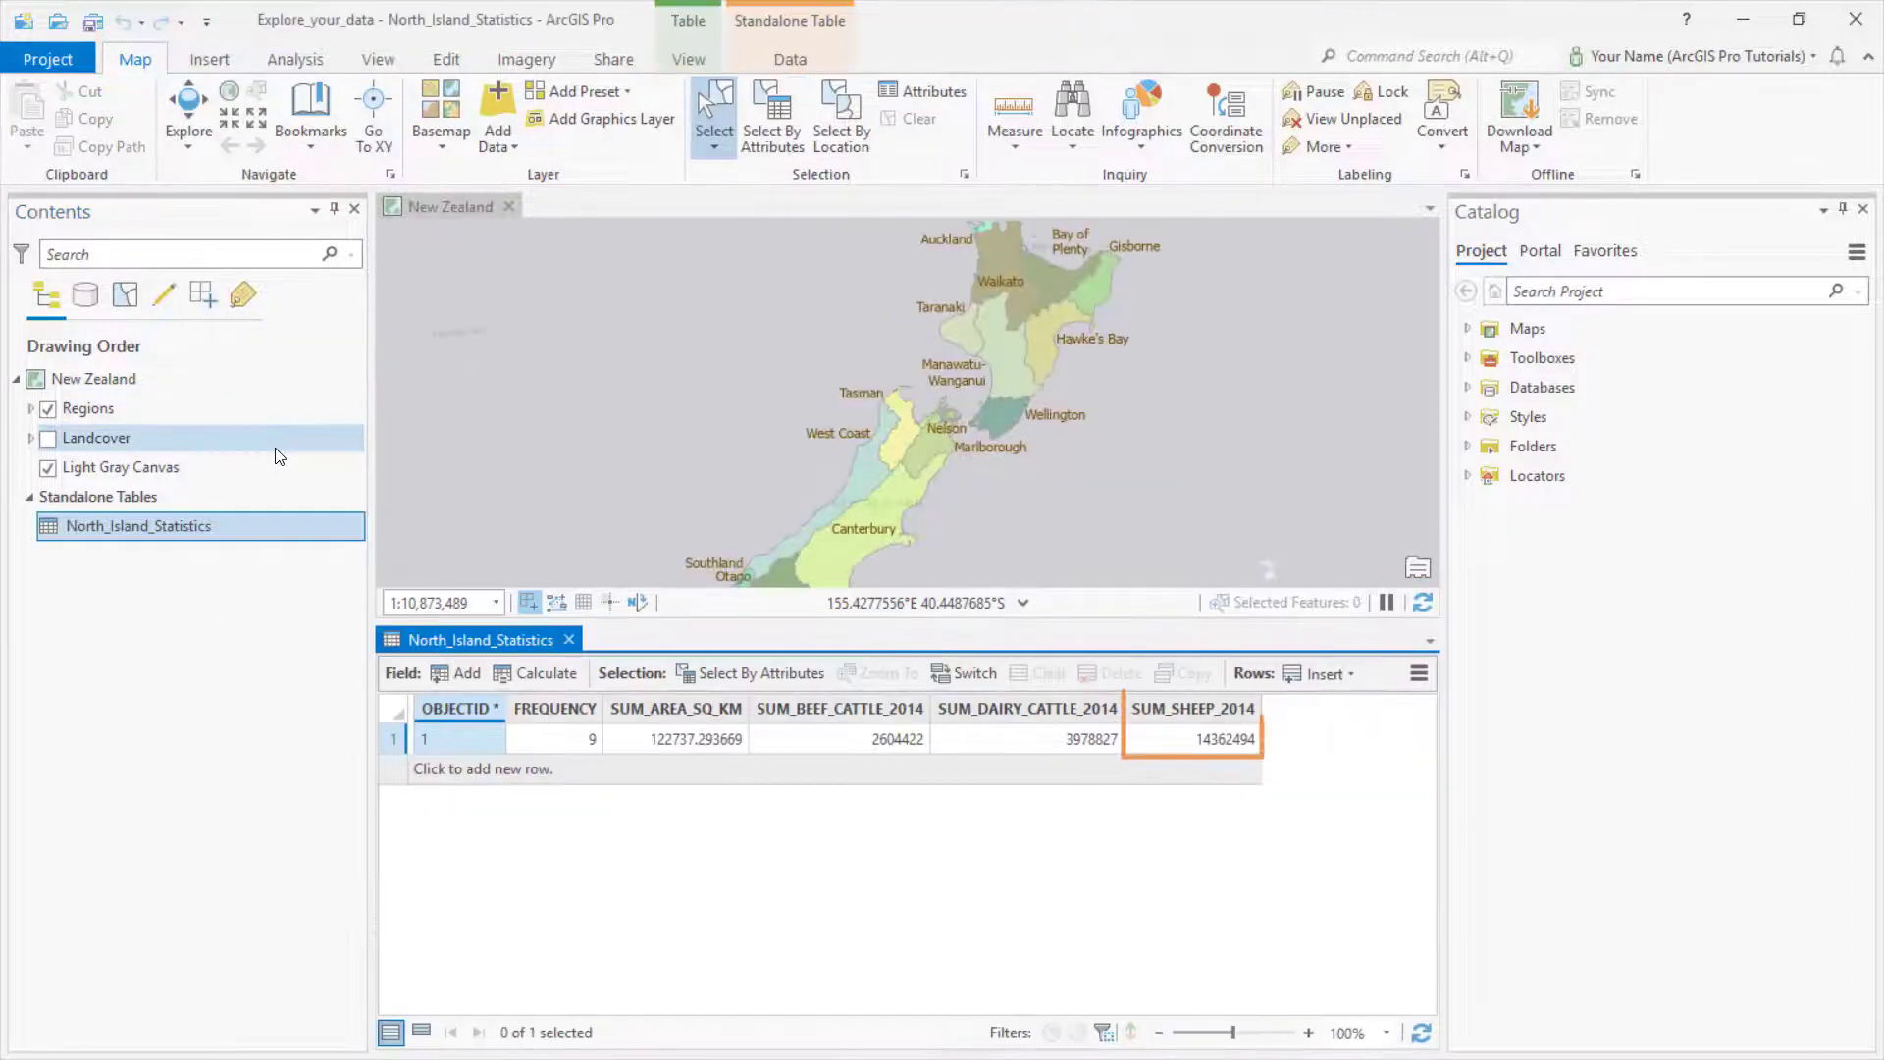
click(568, 640)
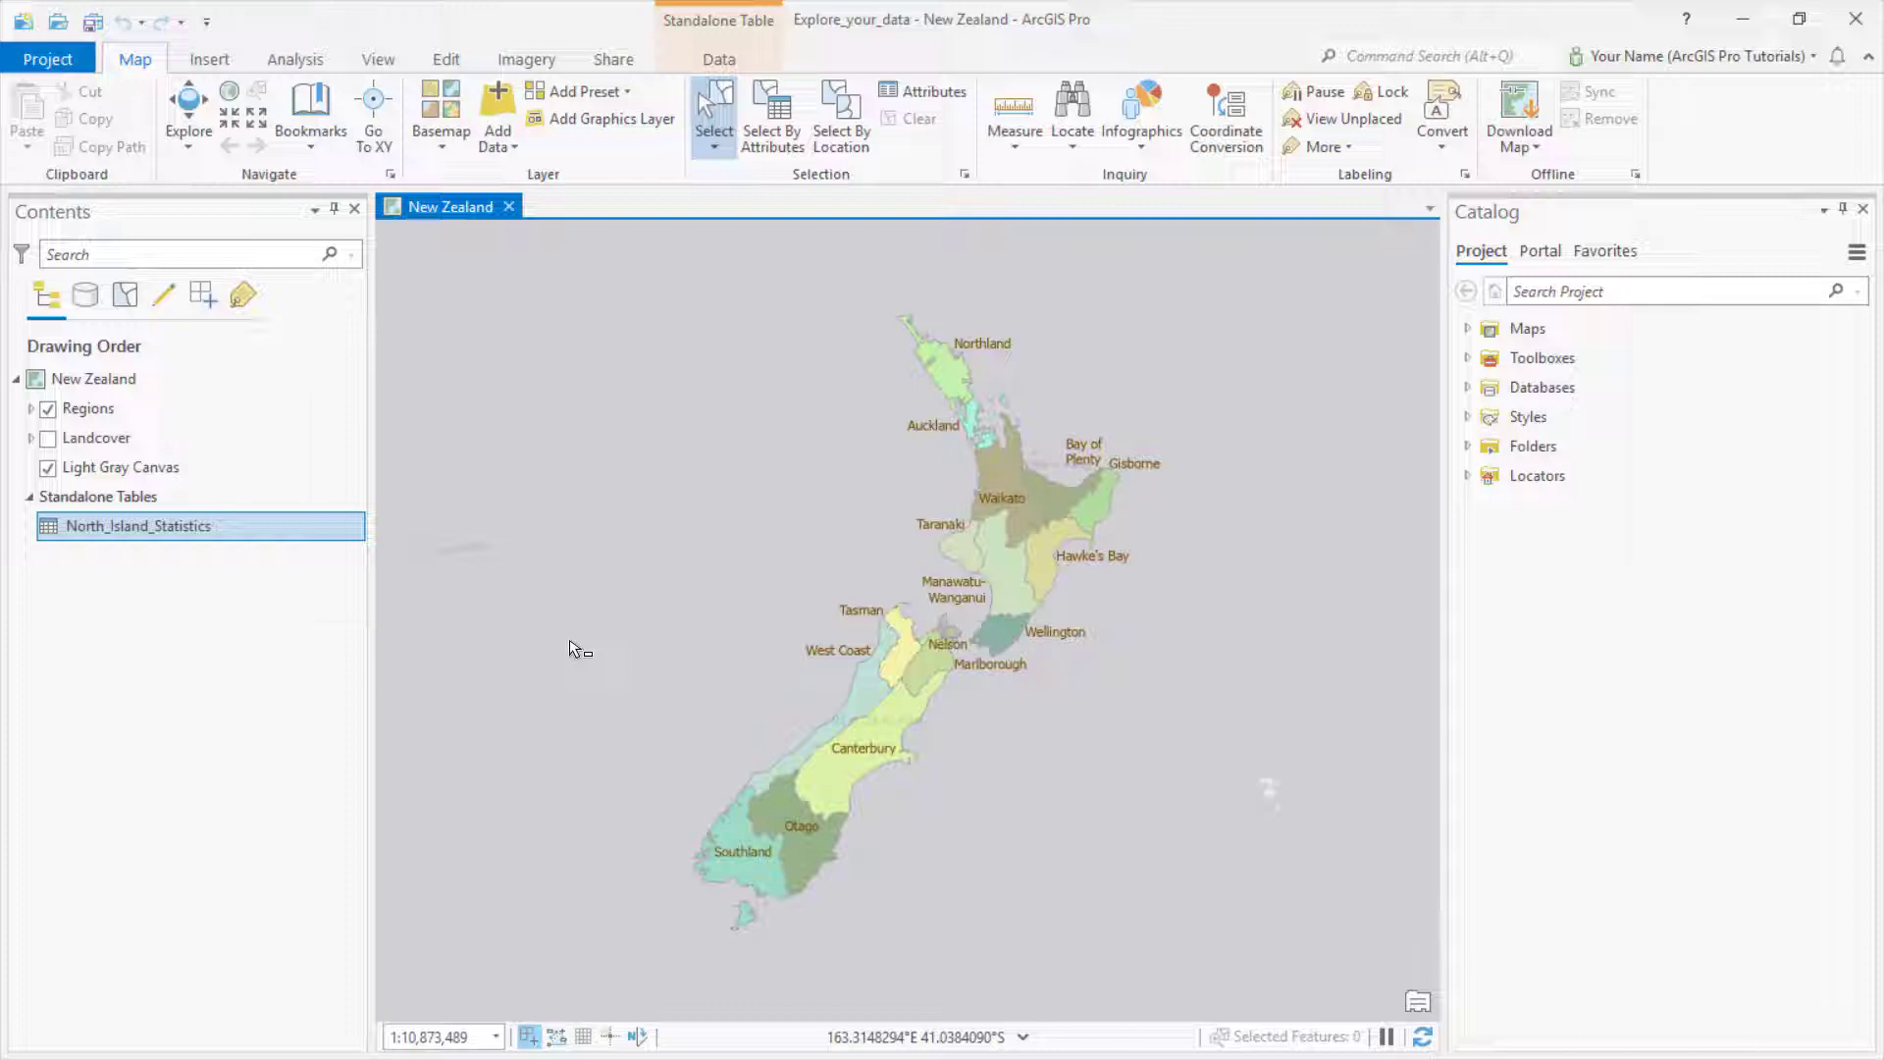
- Draw a selection polygon around the South Island to select its seven regions, then select the Regions layer
click(711, 149)
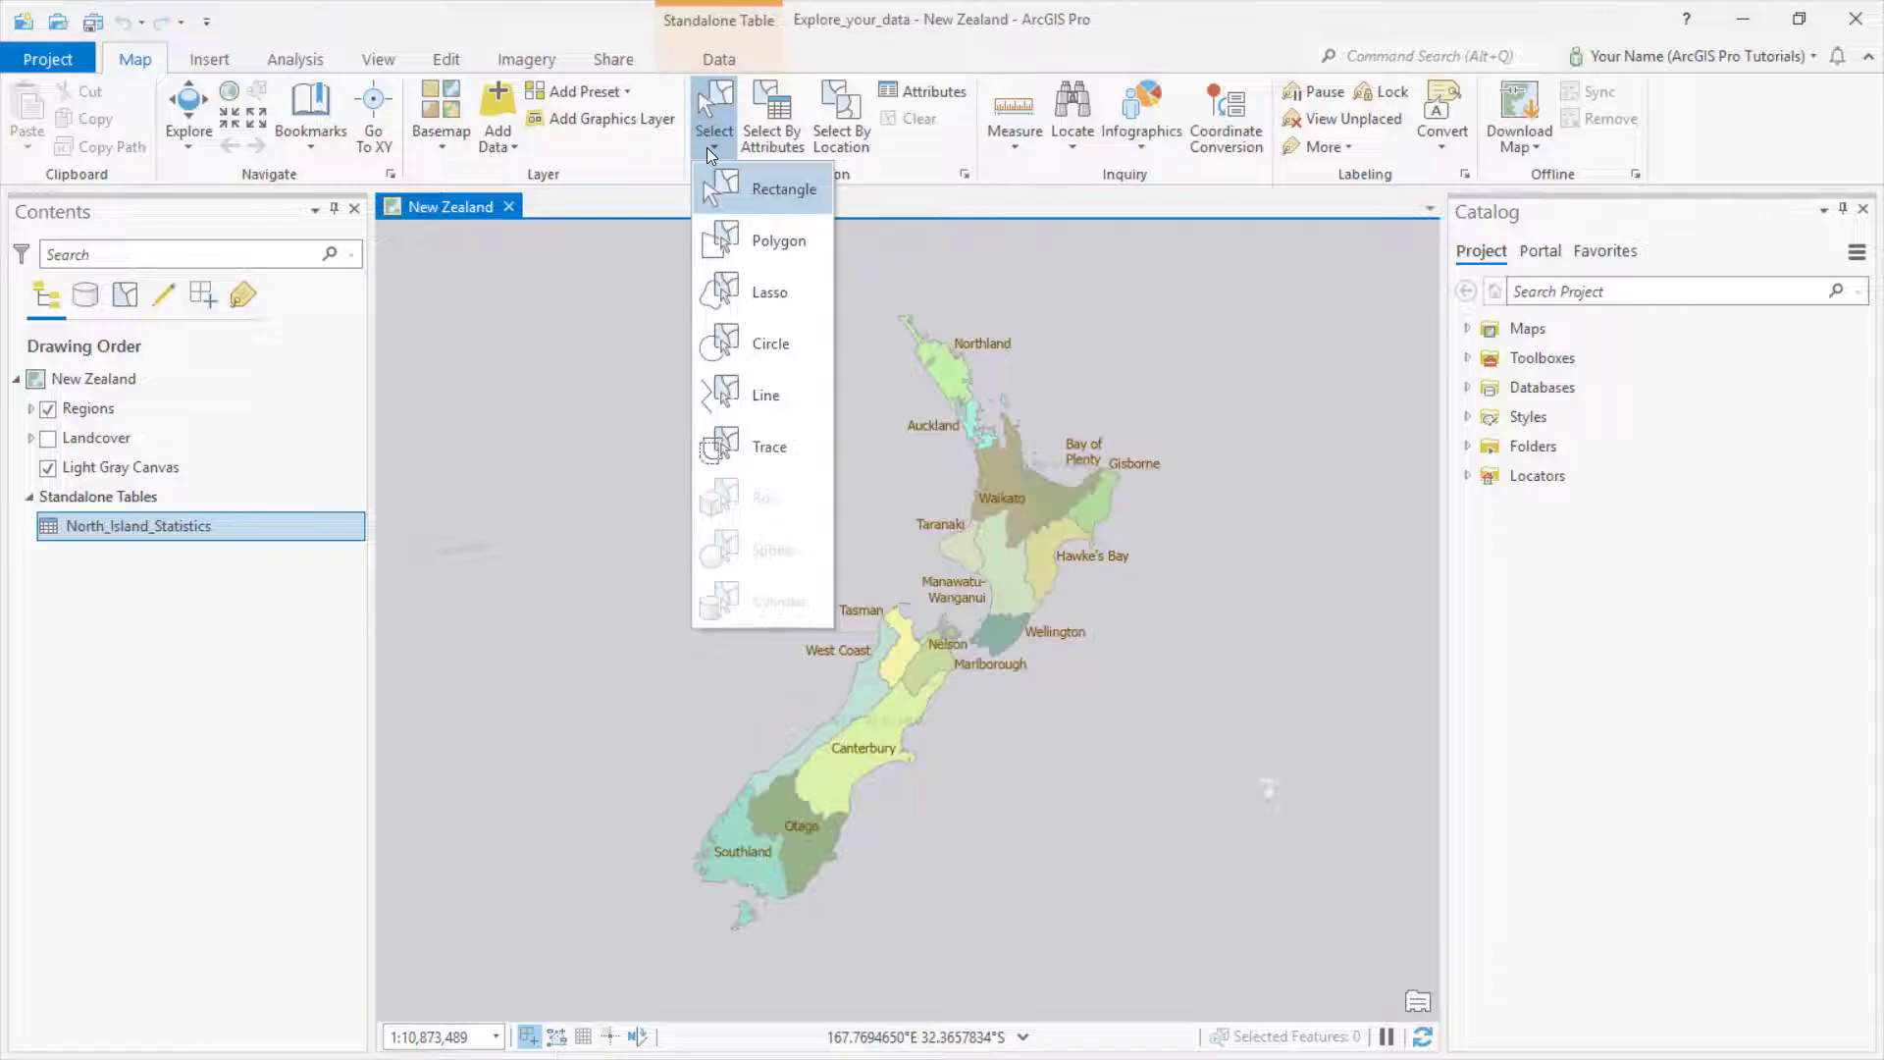
click(742, 239)
click(908, 617)
click(691, 861)
click(793, 907)
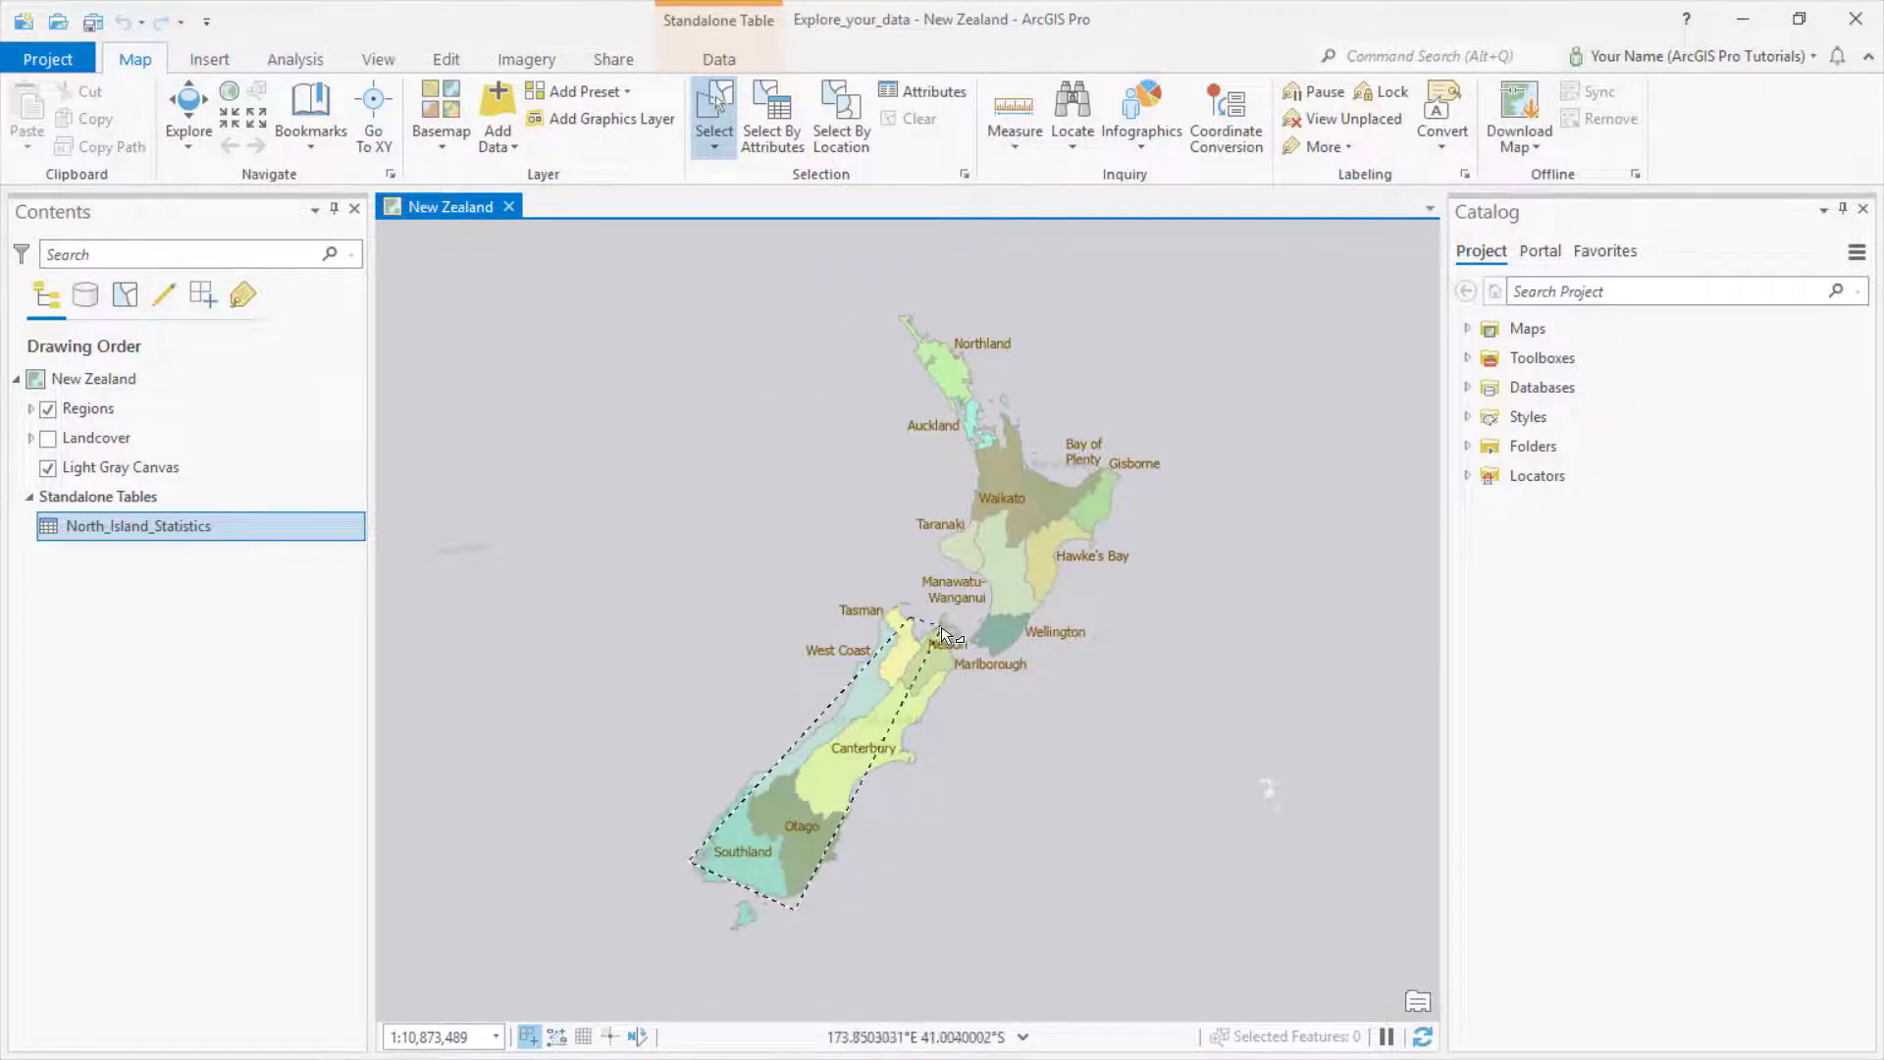
double_click(955, 633)
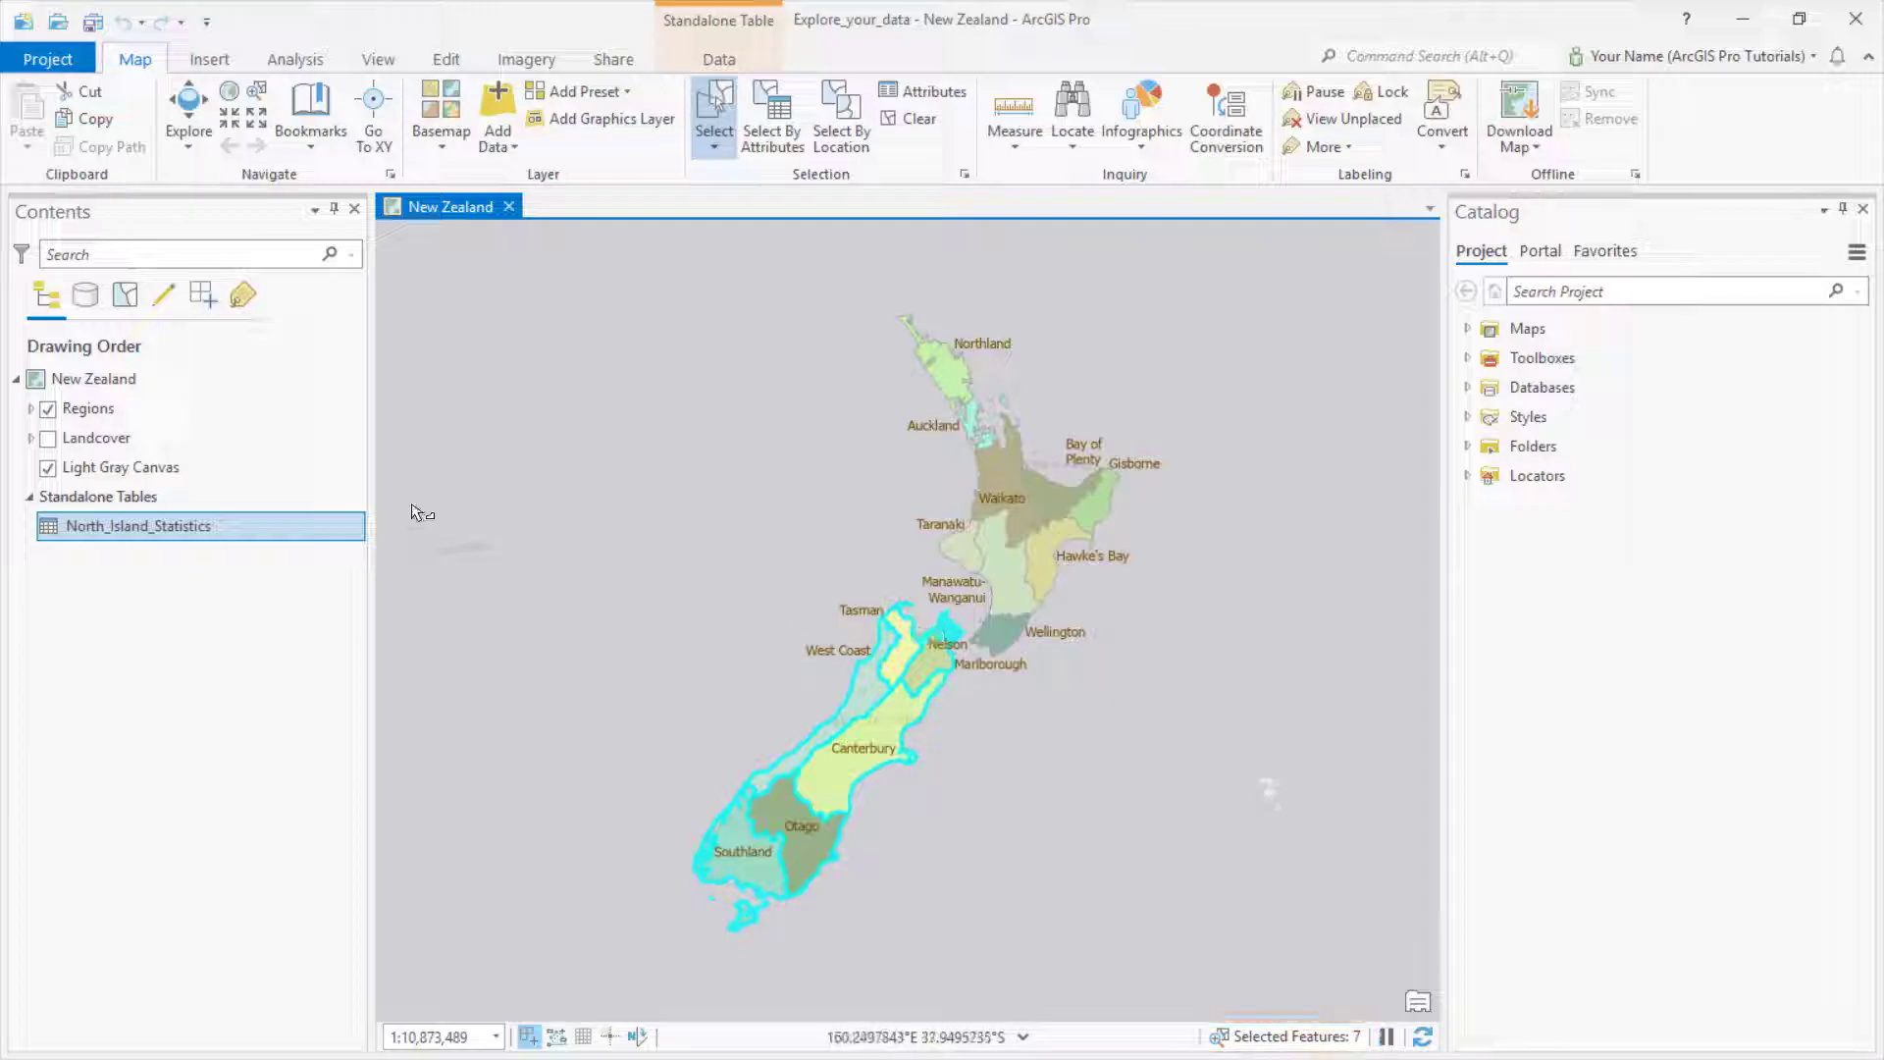
click(138, 410)
click(294, 61)
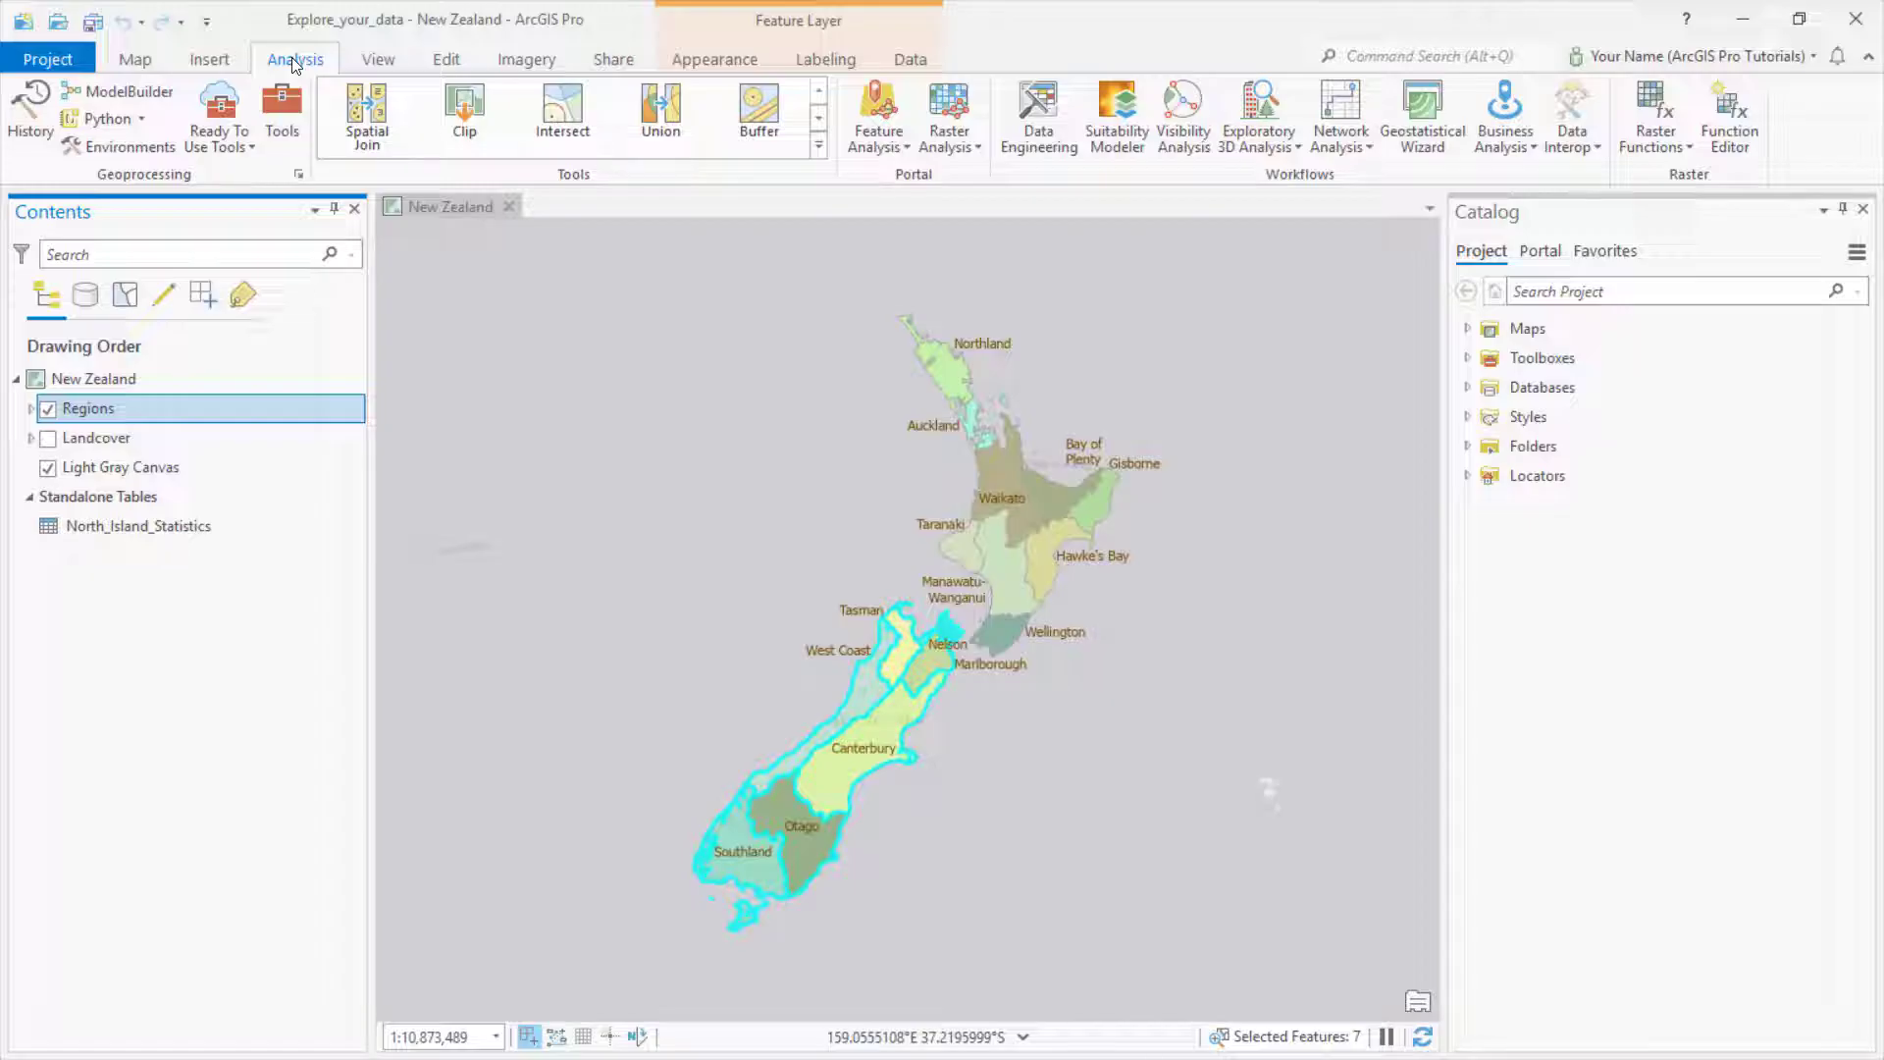
- Set up Summary Statistics with input Regions and output table South_Island_Statistics
click(816, 150)
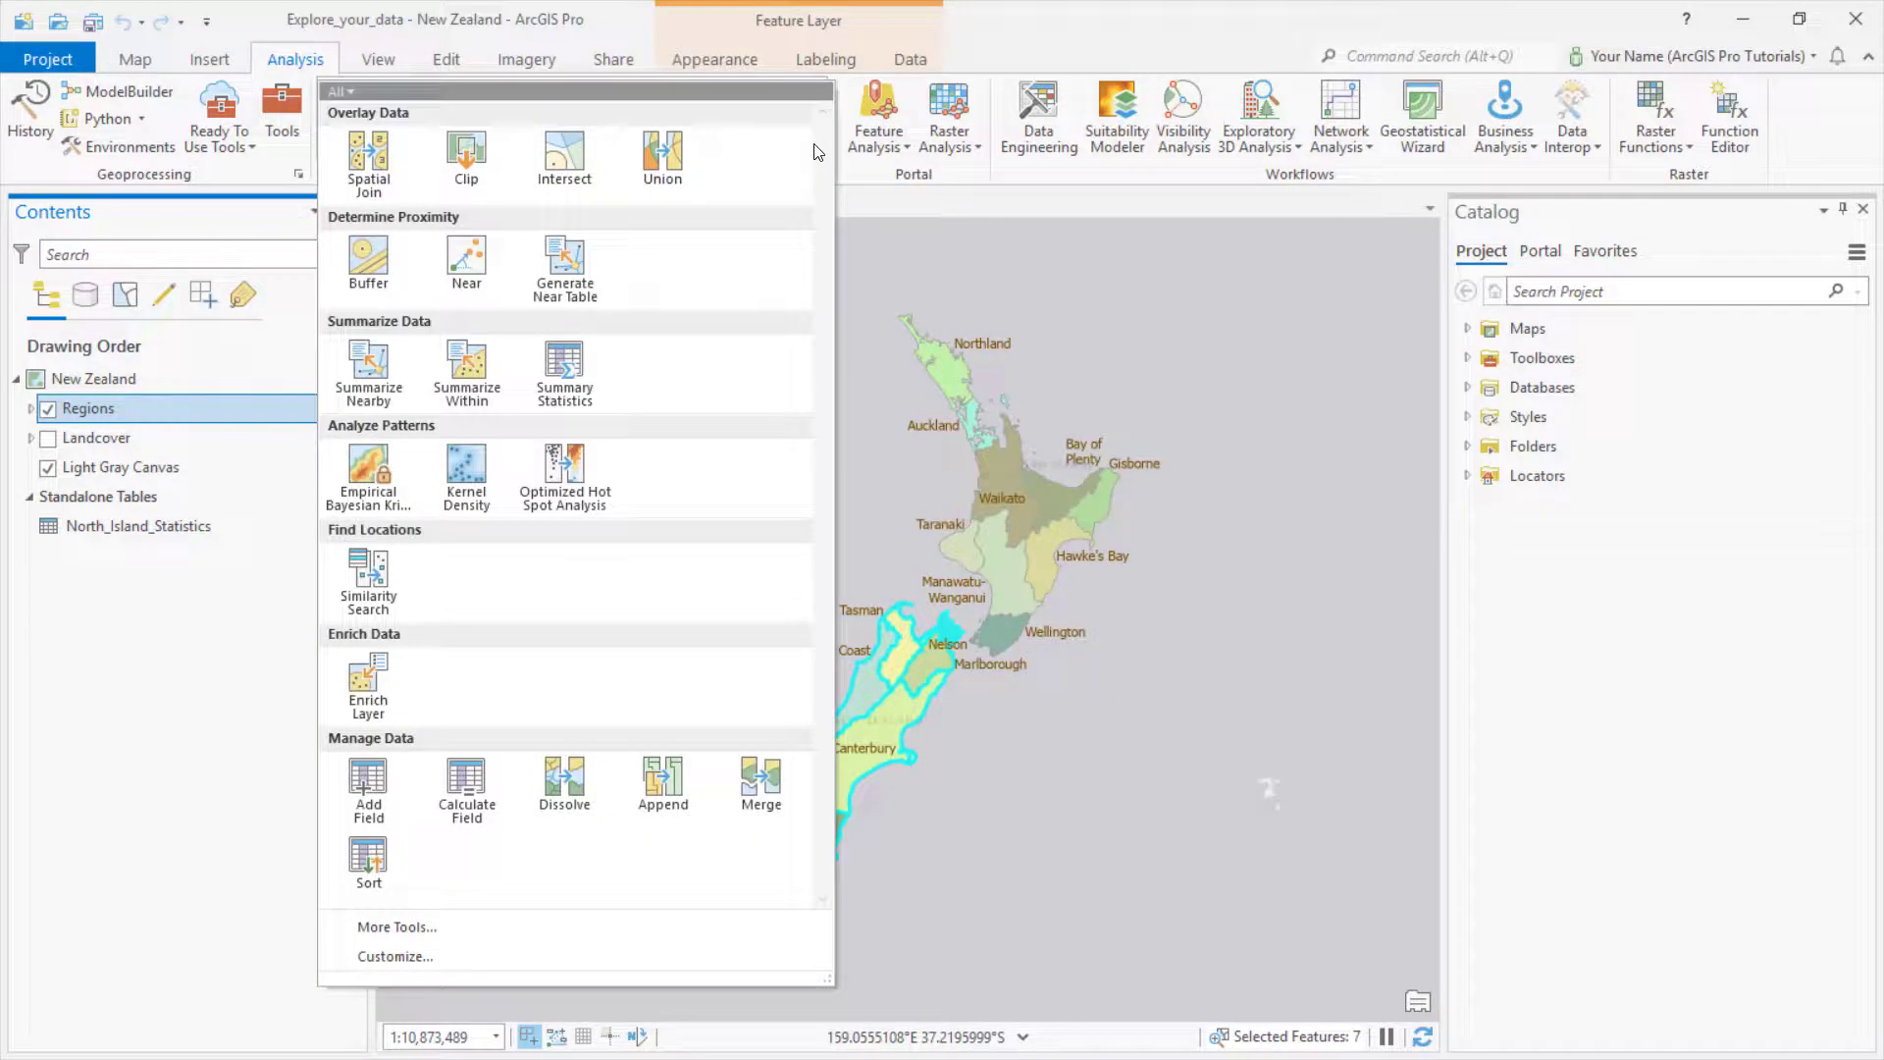
click(556, 381)
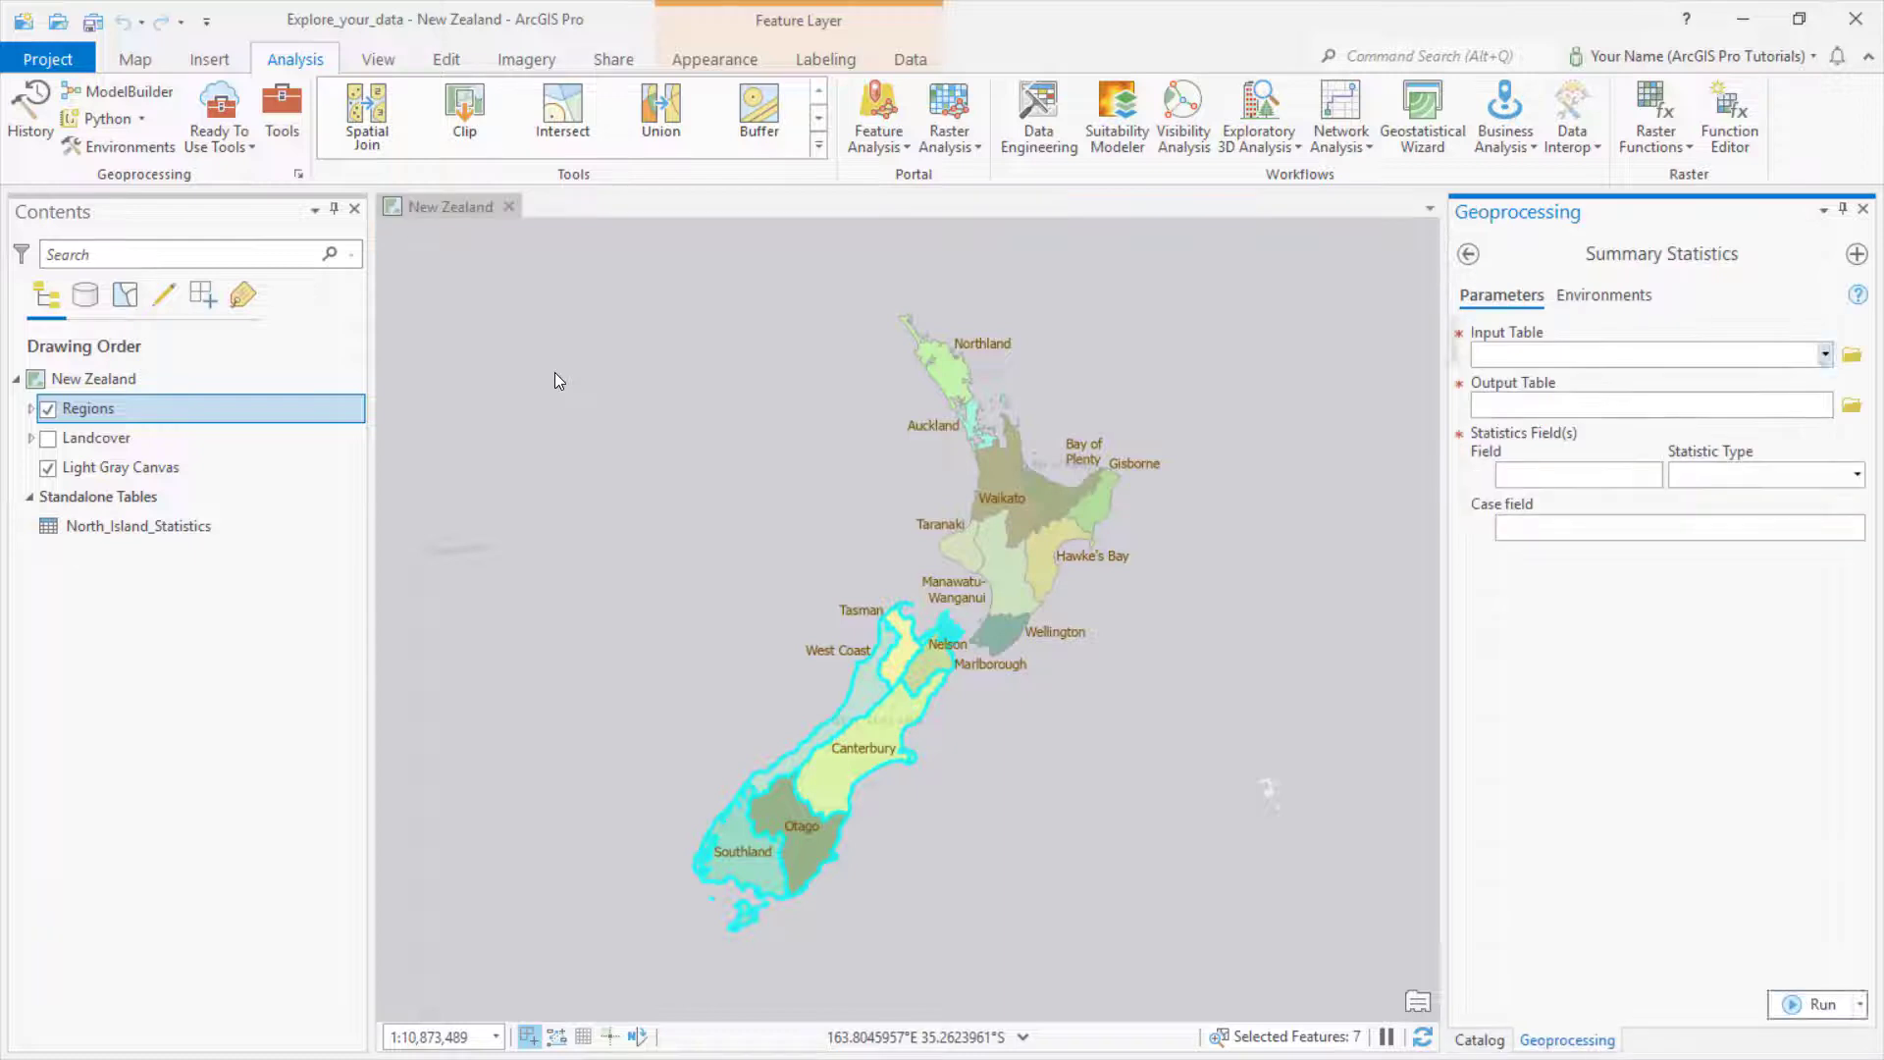
click(1825, 356)
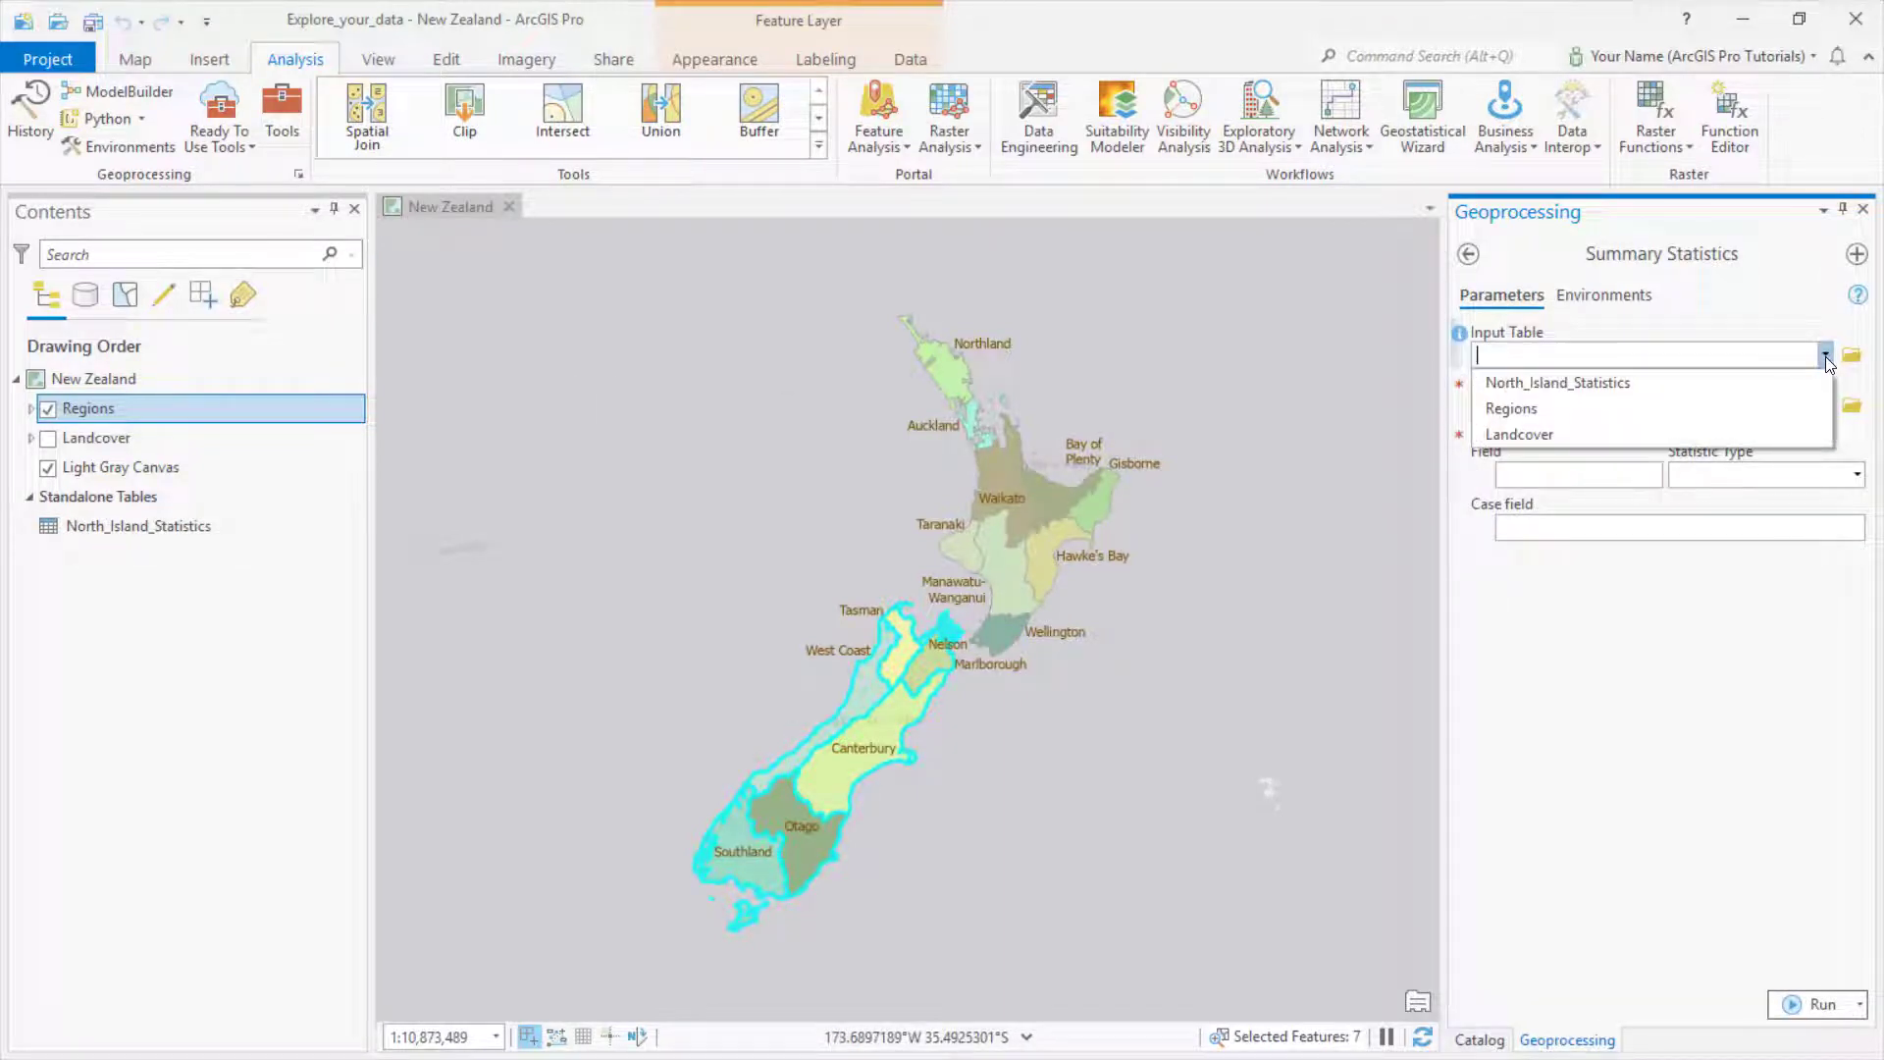
click(1739, 410)
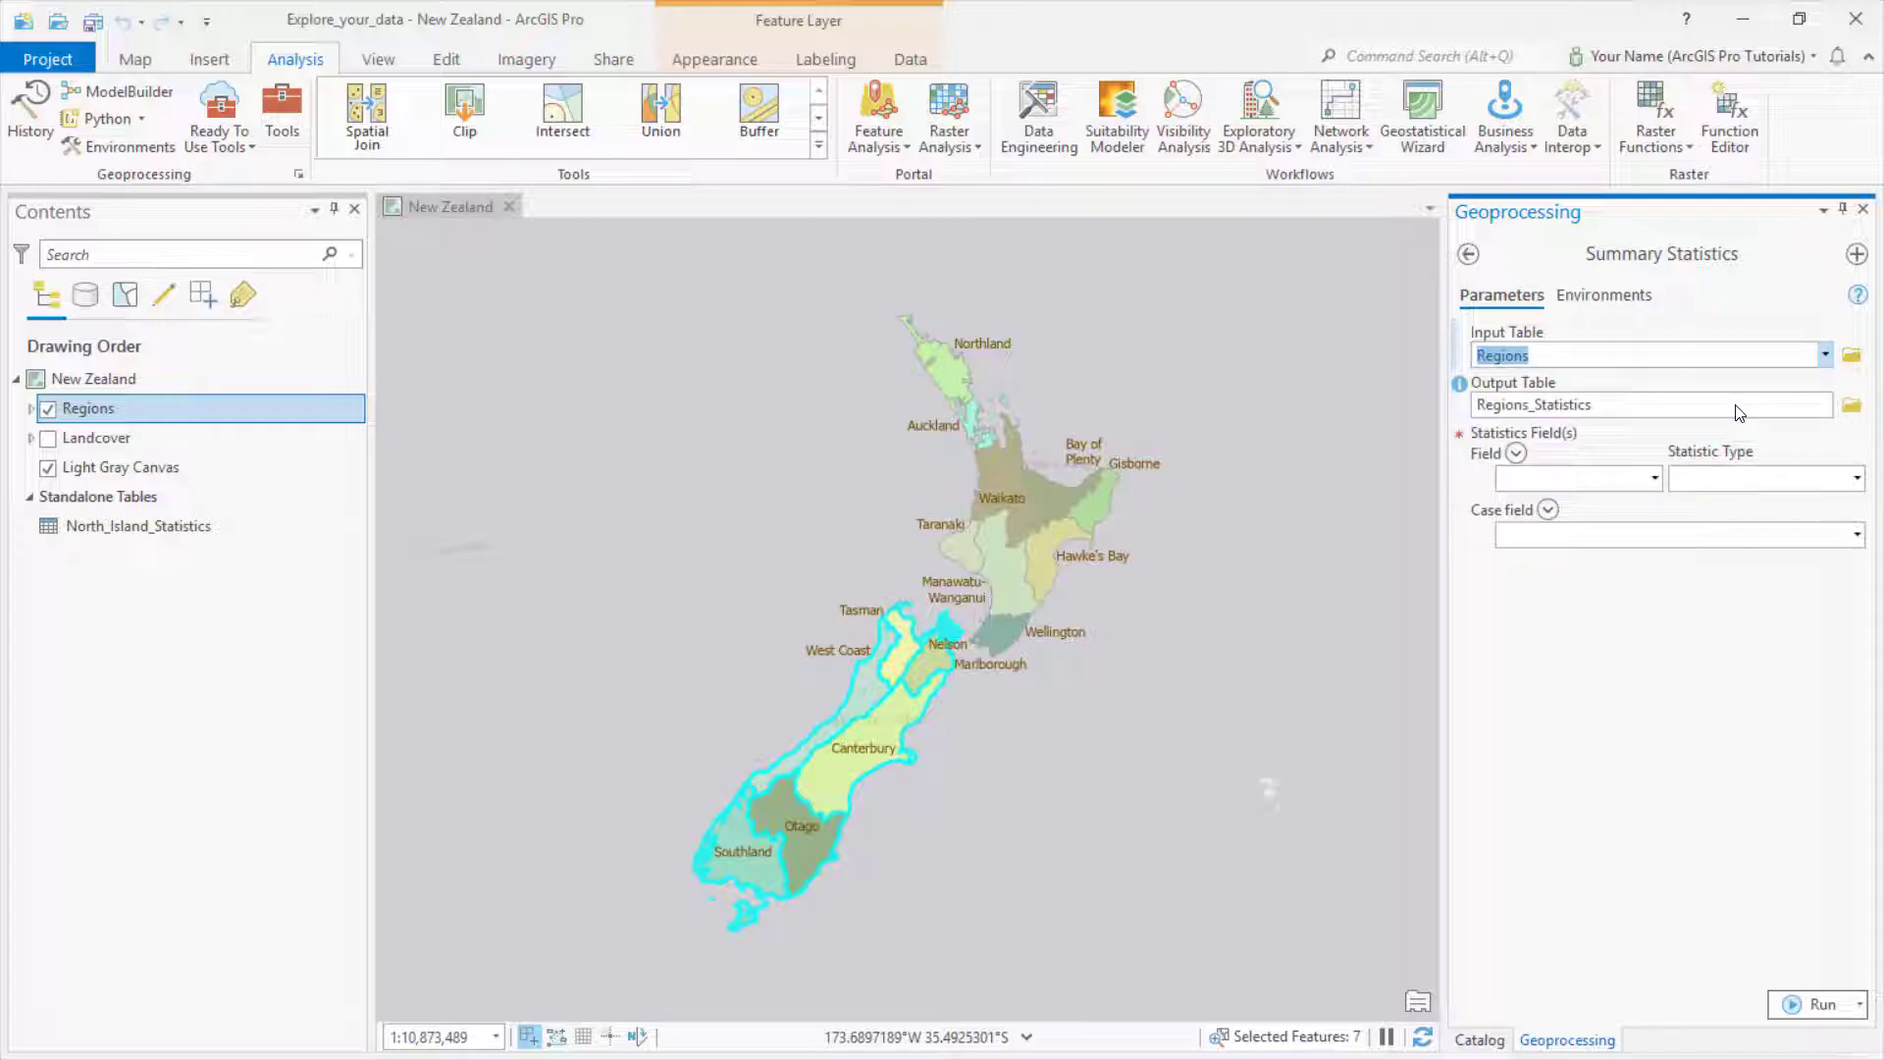
click(1739, 410)
key(ctrl+a)
text(So)
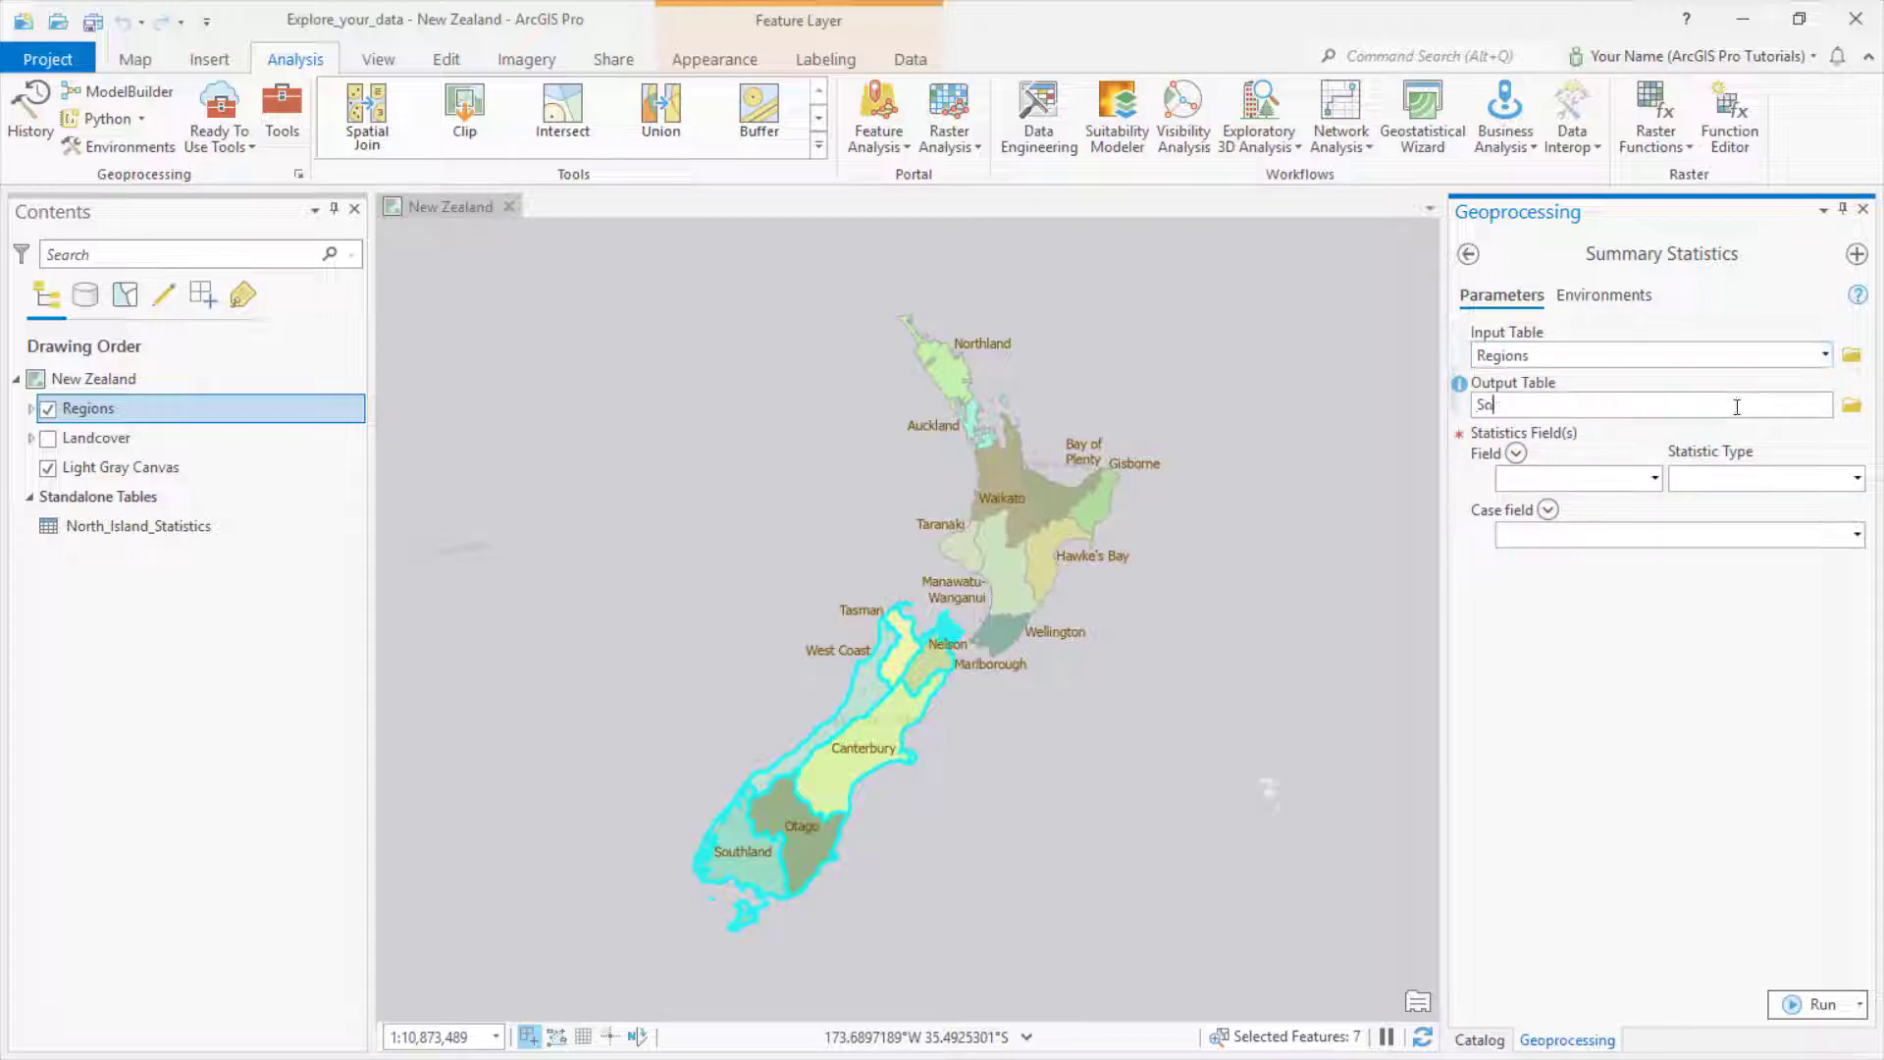
text(uth_Island_Statistics)
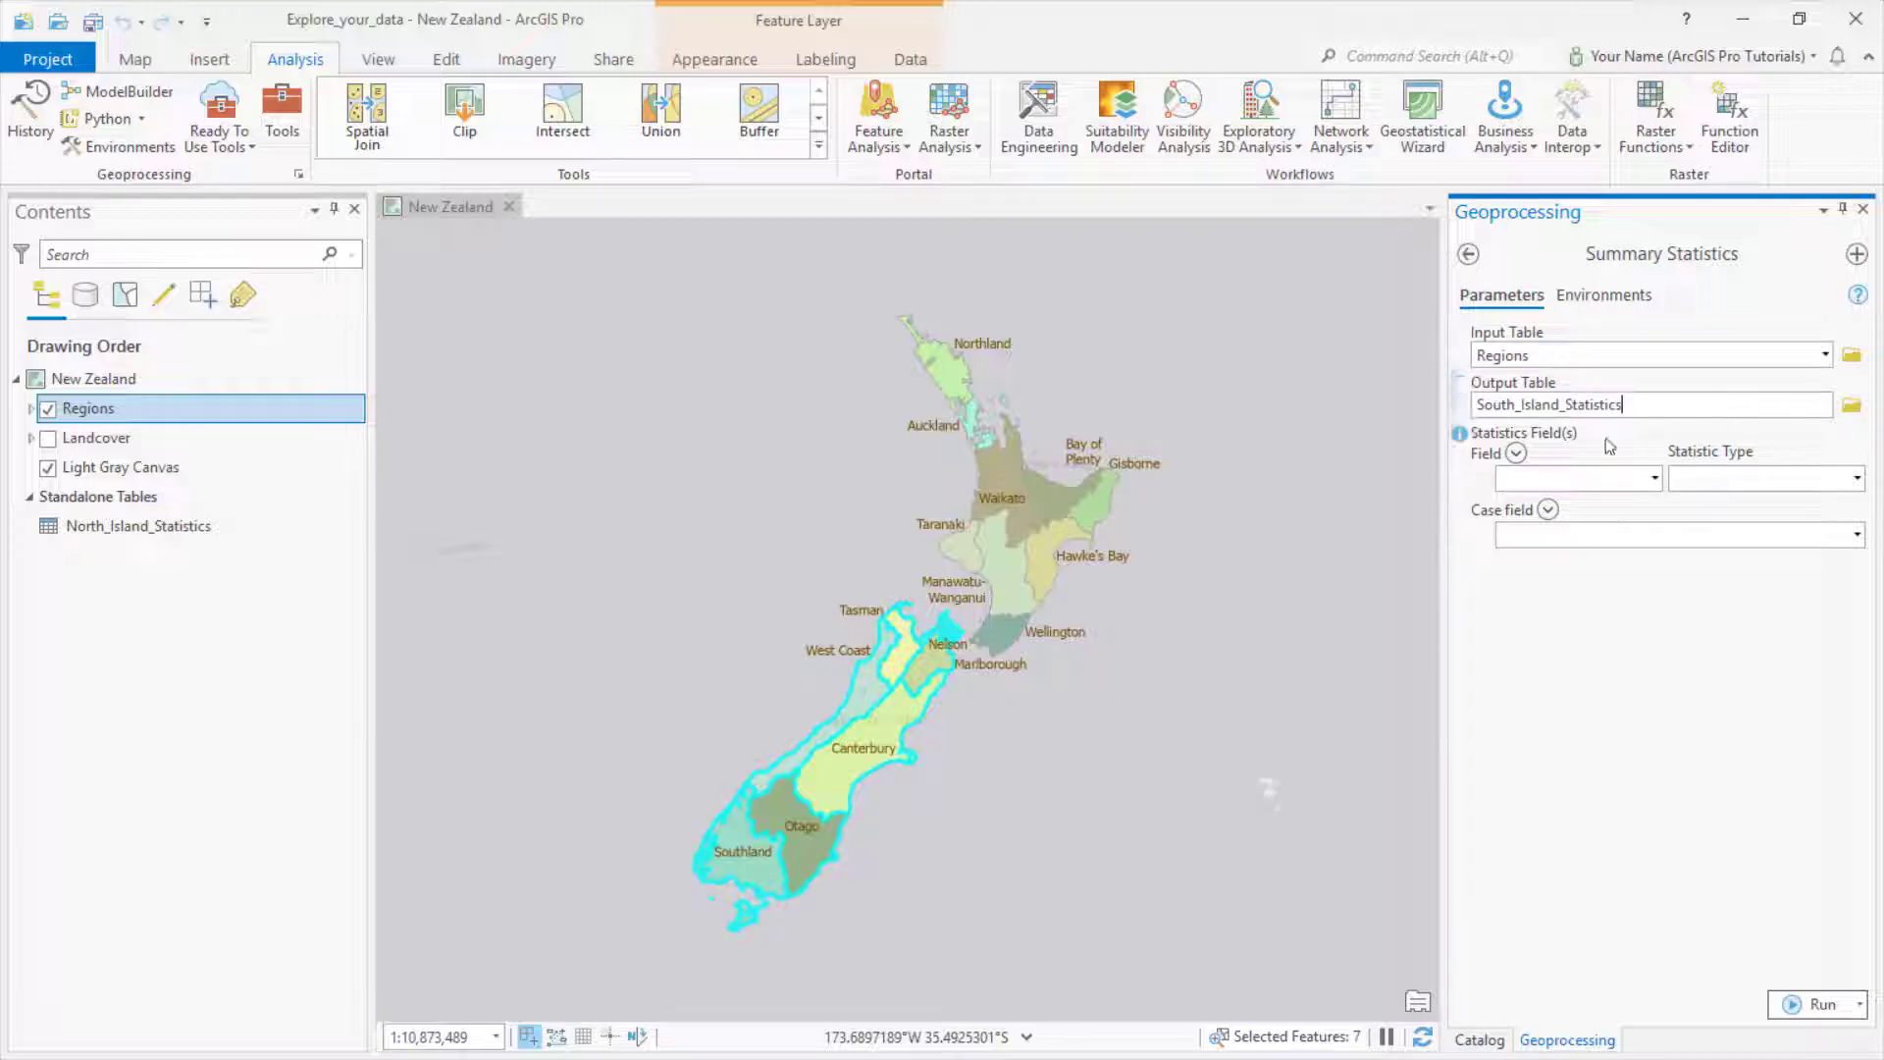
- Sum Area in Square Km, Beef Cattle 2014, Dairy Cattle 2014 and Sheep 2014, then run
click(1517, 453)
click(1485, 479)
click(1485, 498)
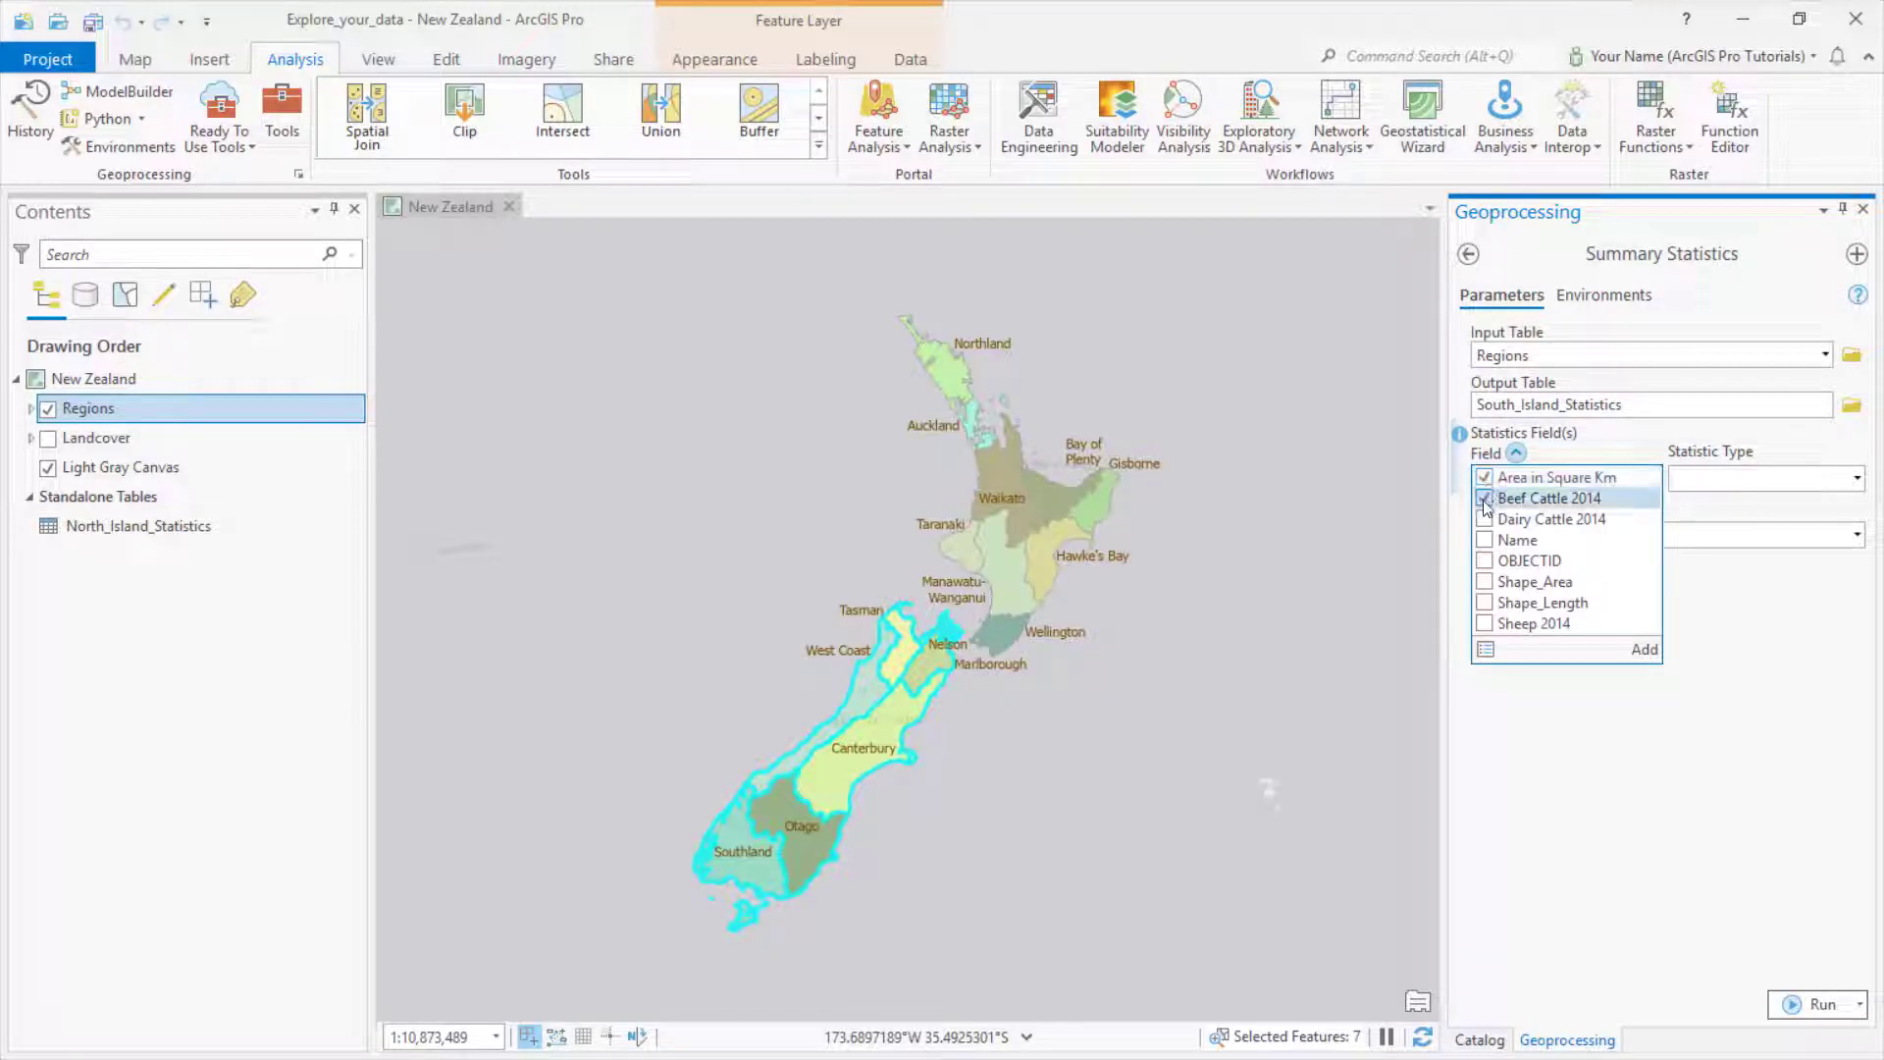
click(1485, 520)
click(1485, 624)
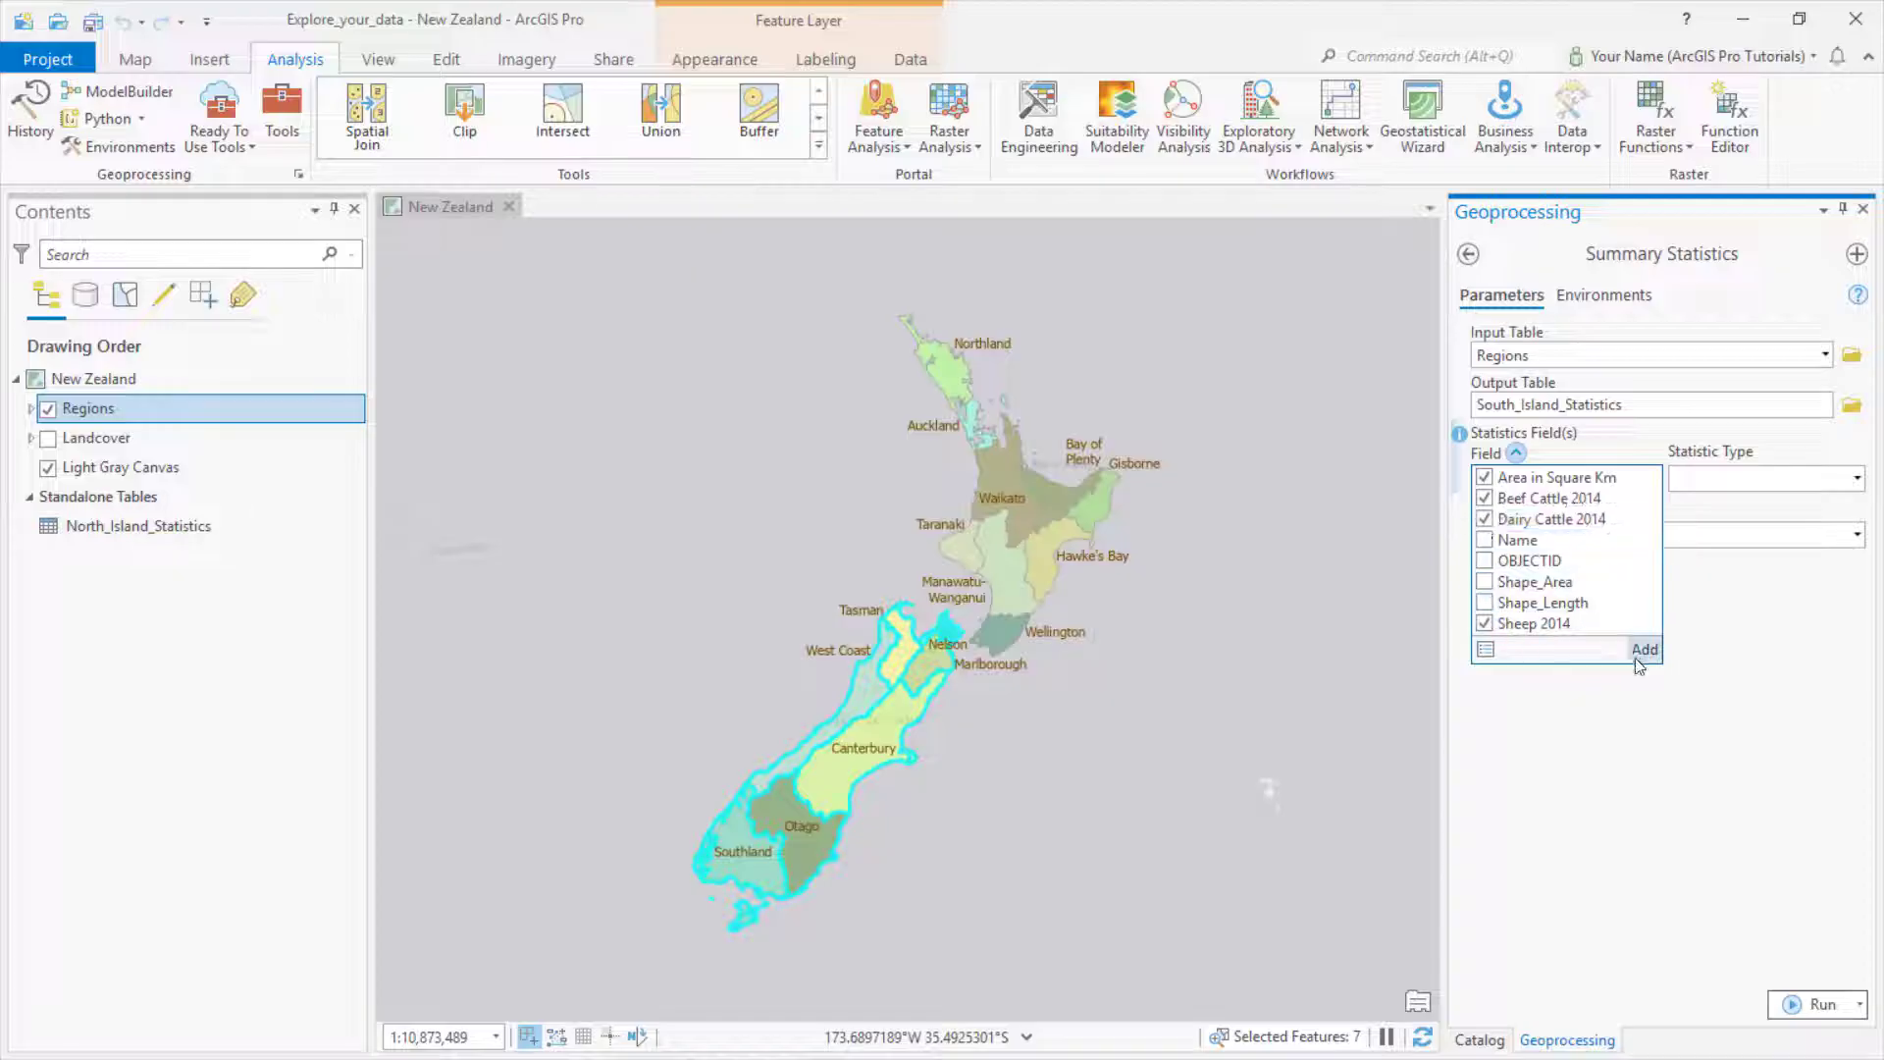
click(1645, 649)
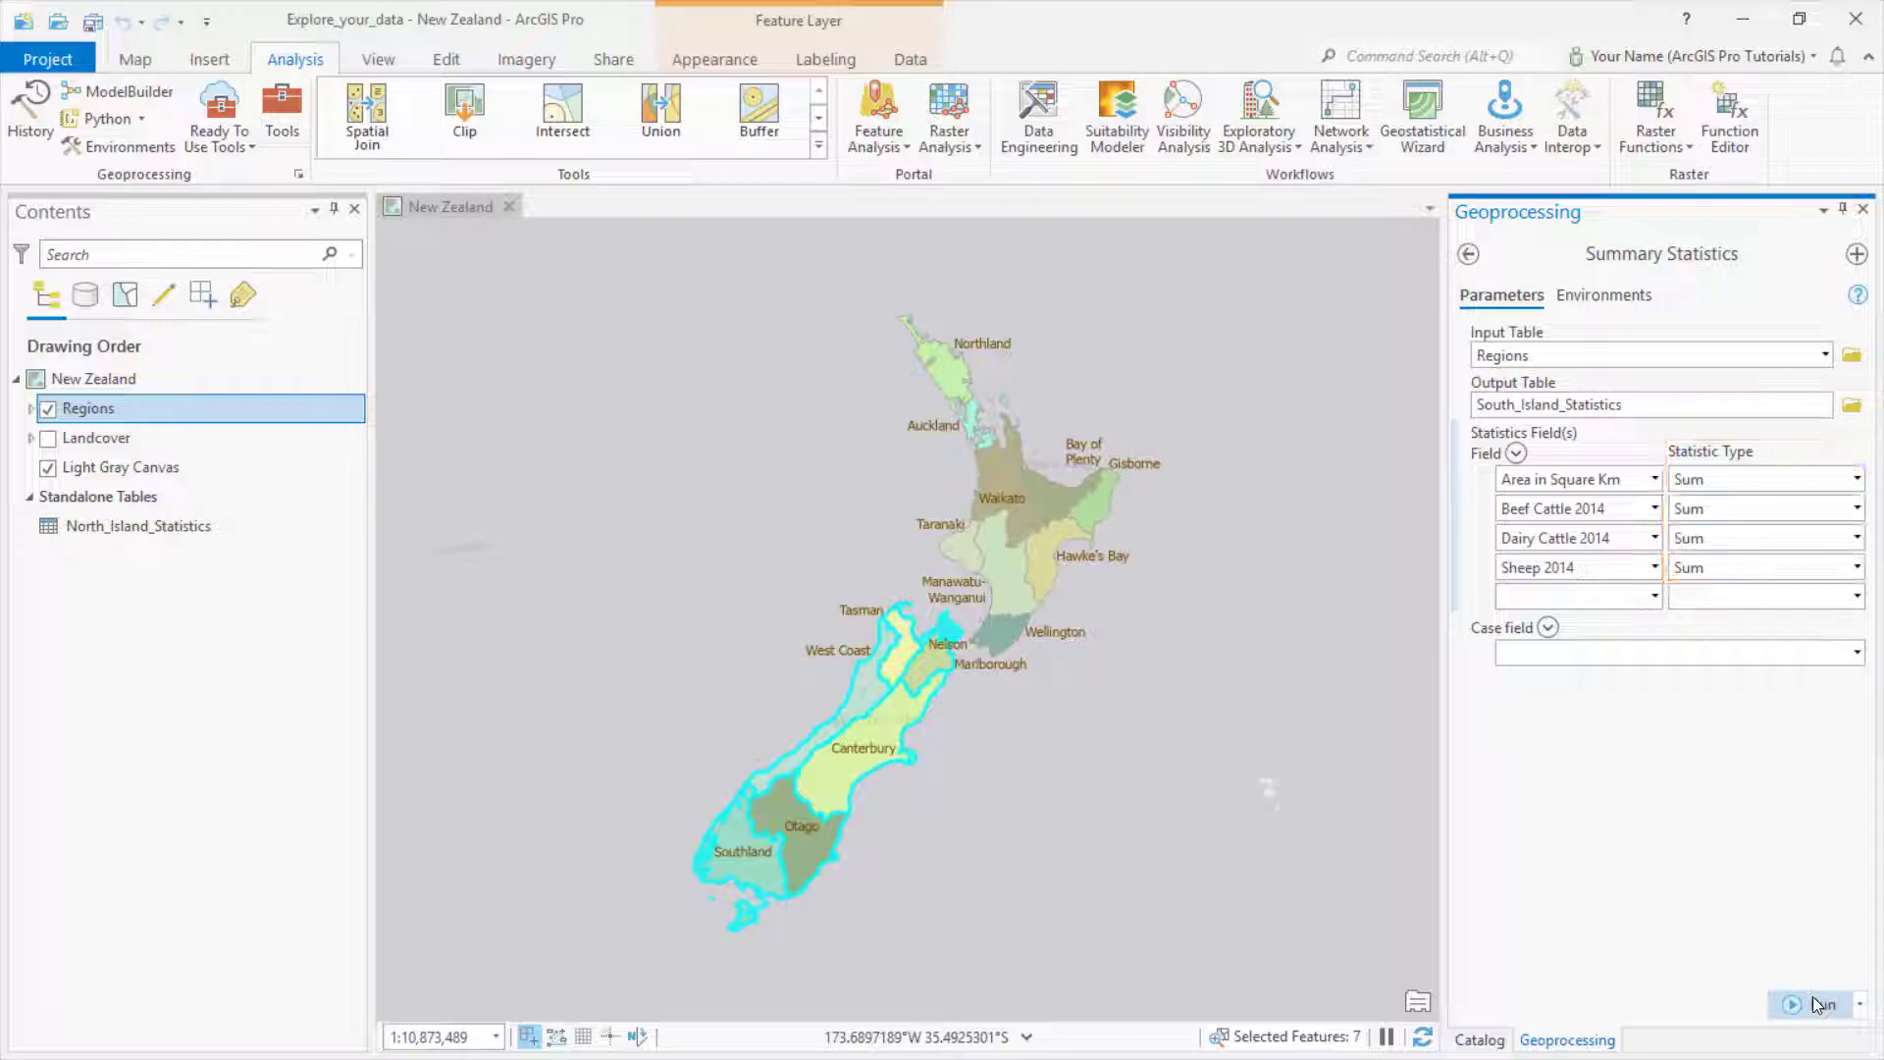
click(1814, 1003)
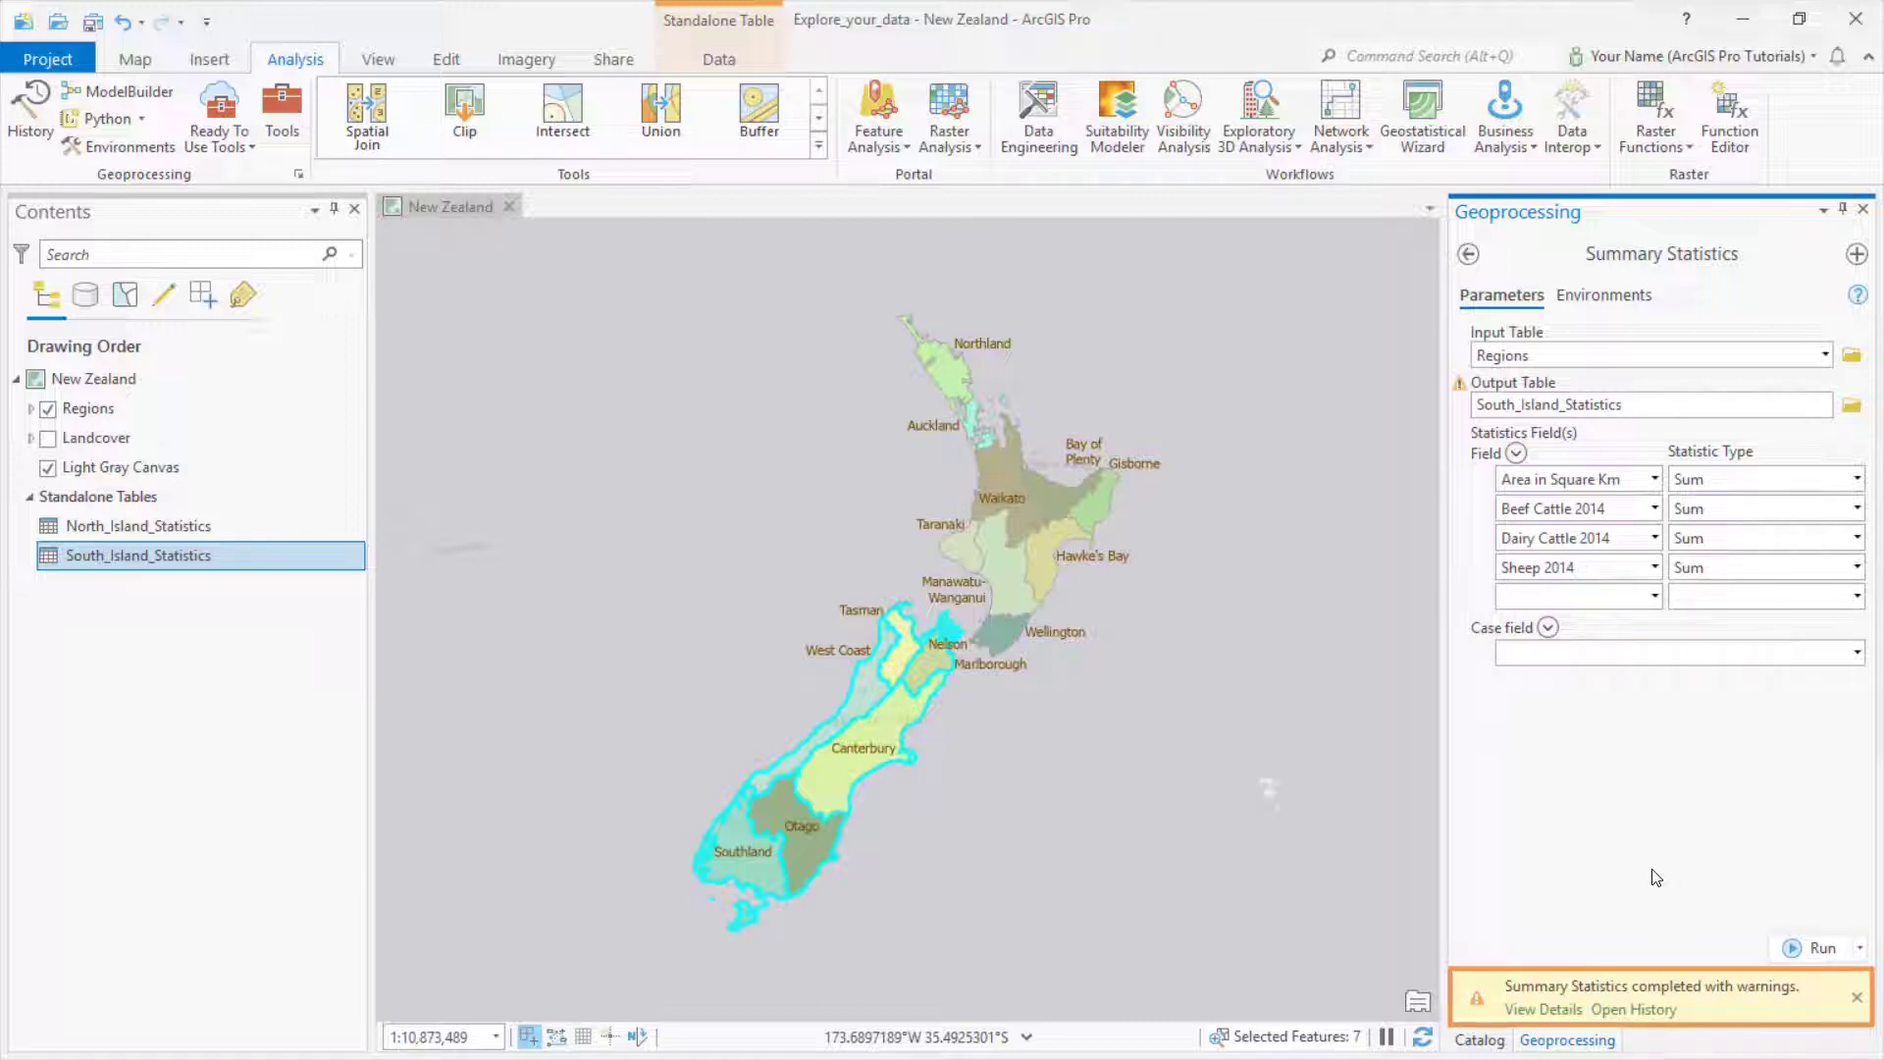
- Review the South_Island_Statistics table, close it and the tool, and clear the selection
right_click(196, 567)
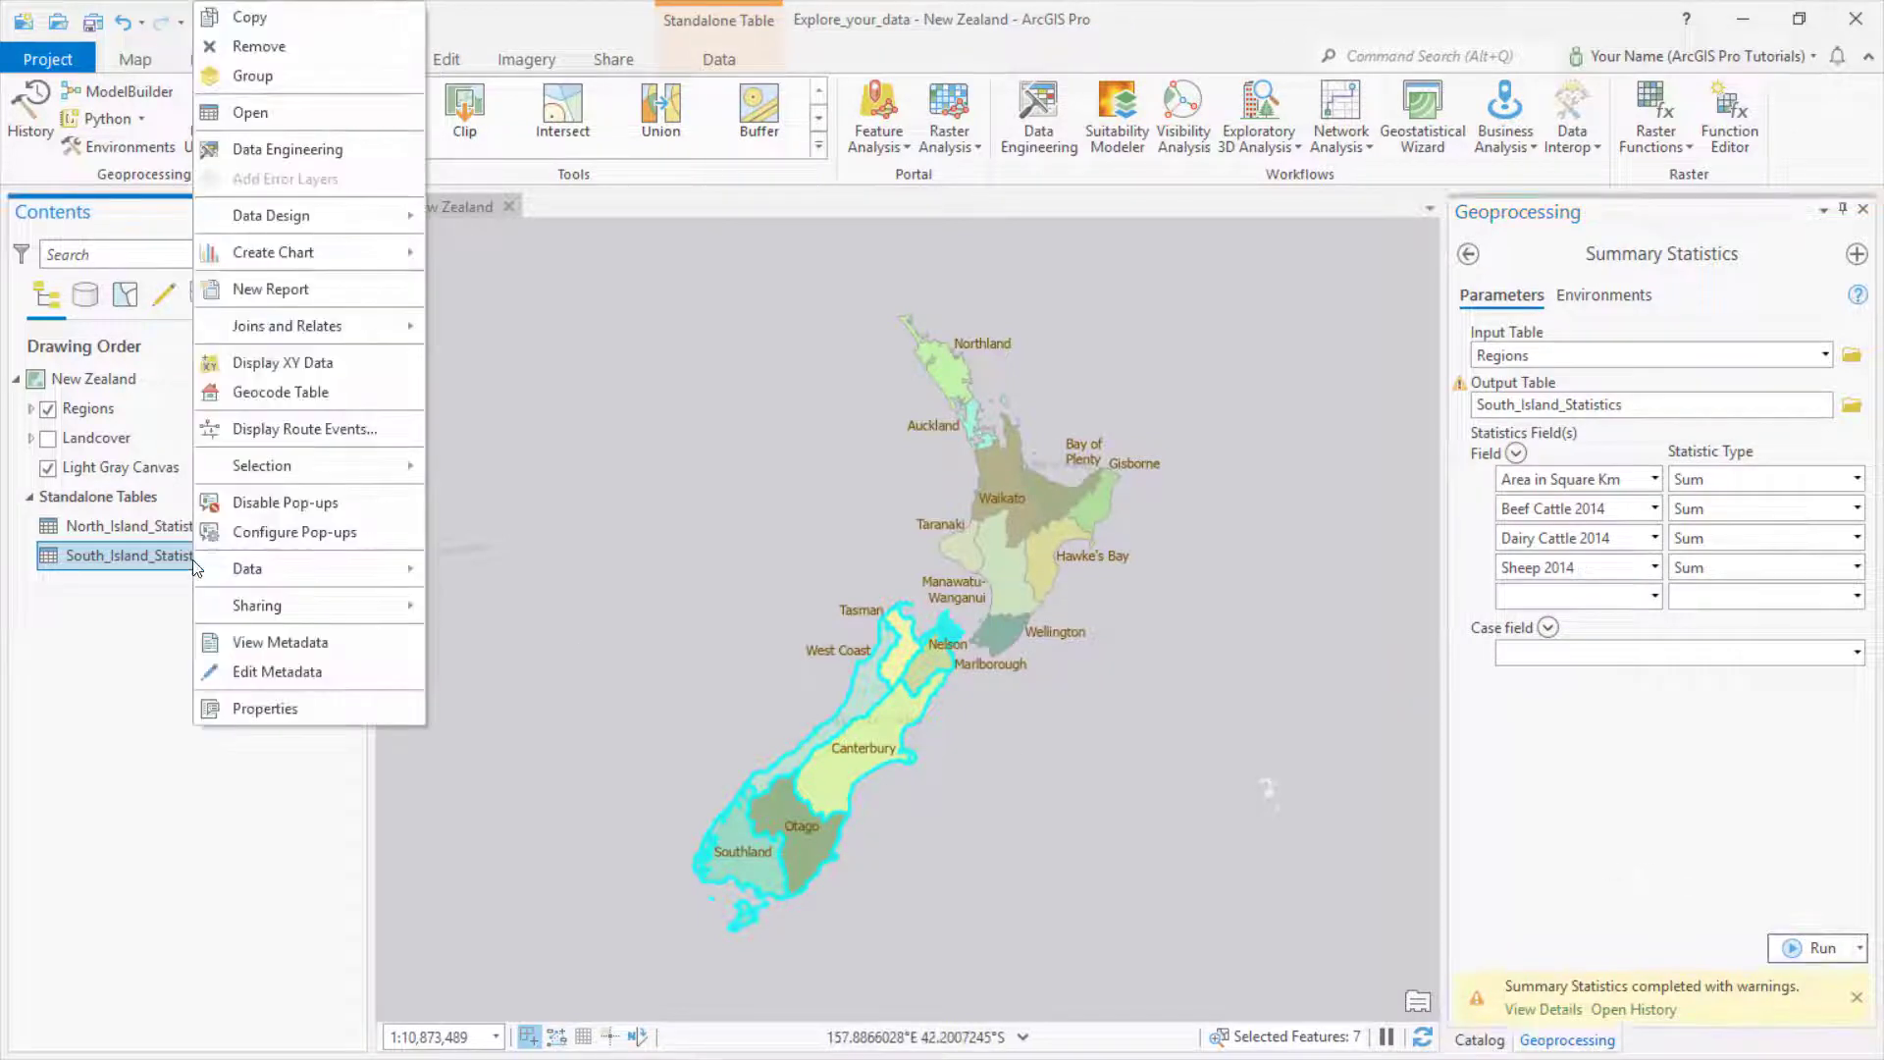
click(260, 118)
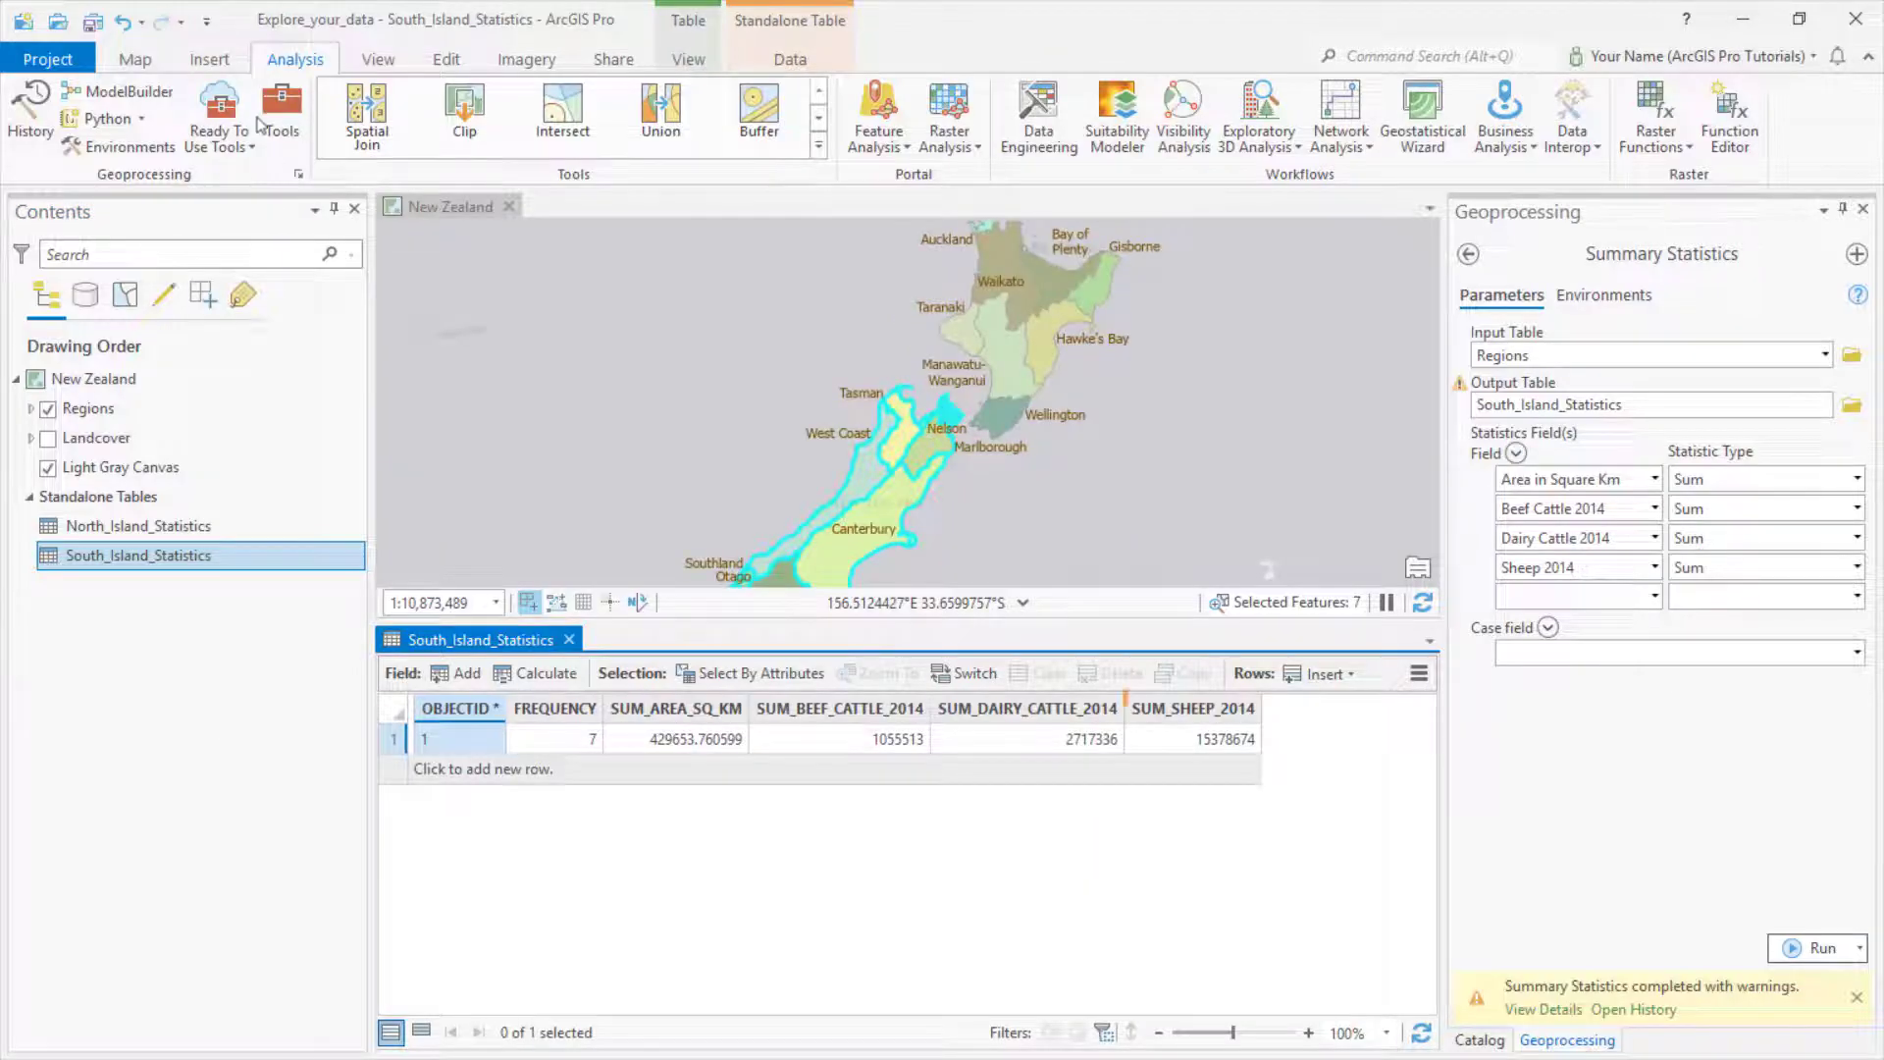
click(567, 641)
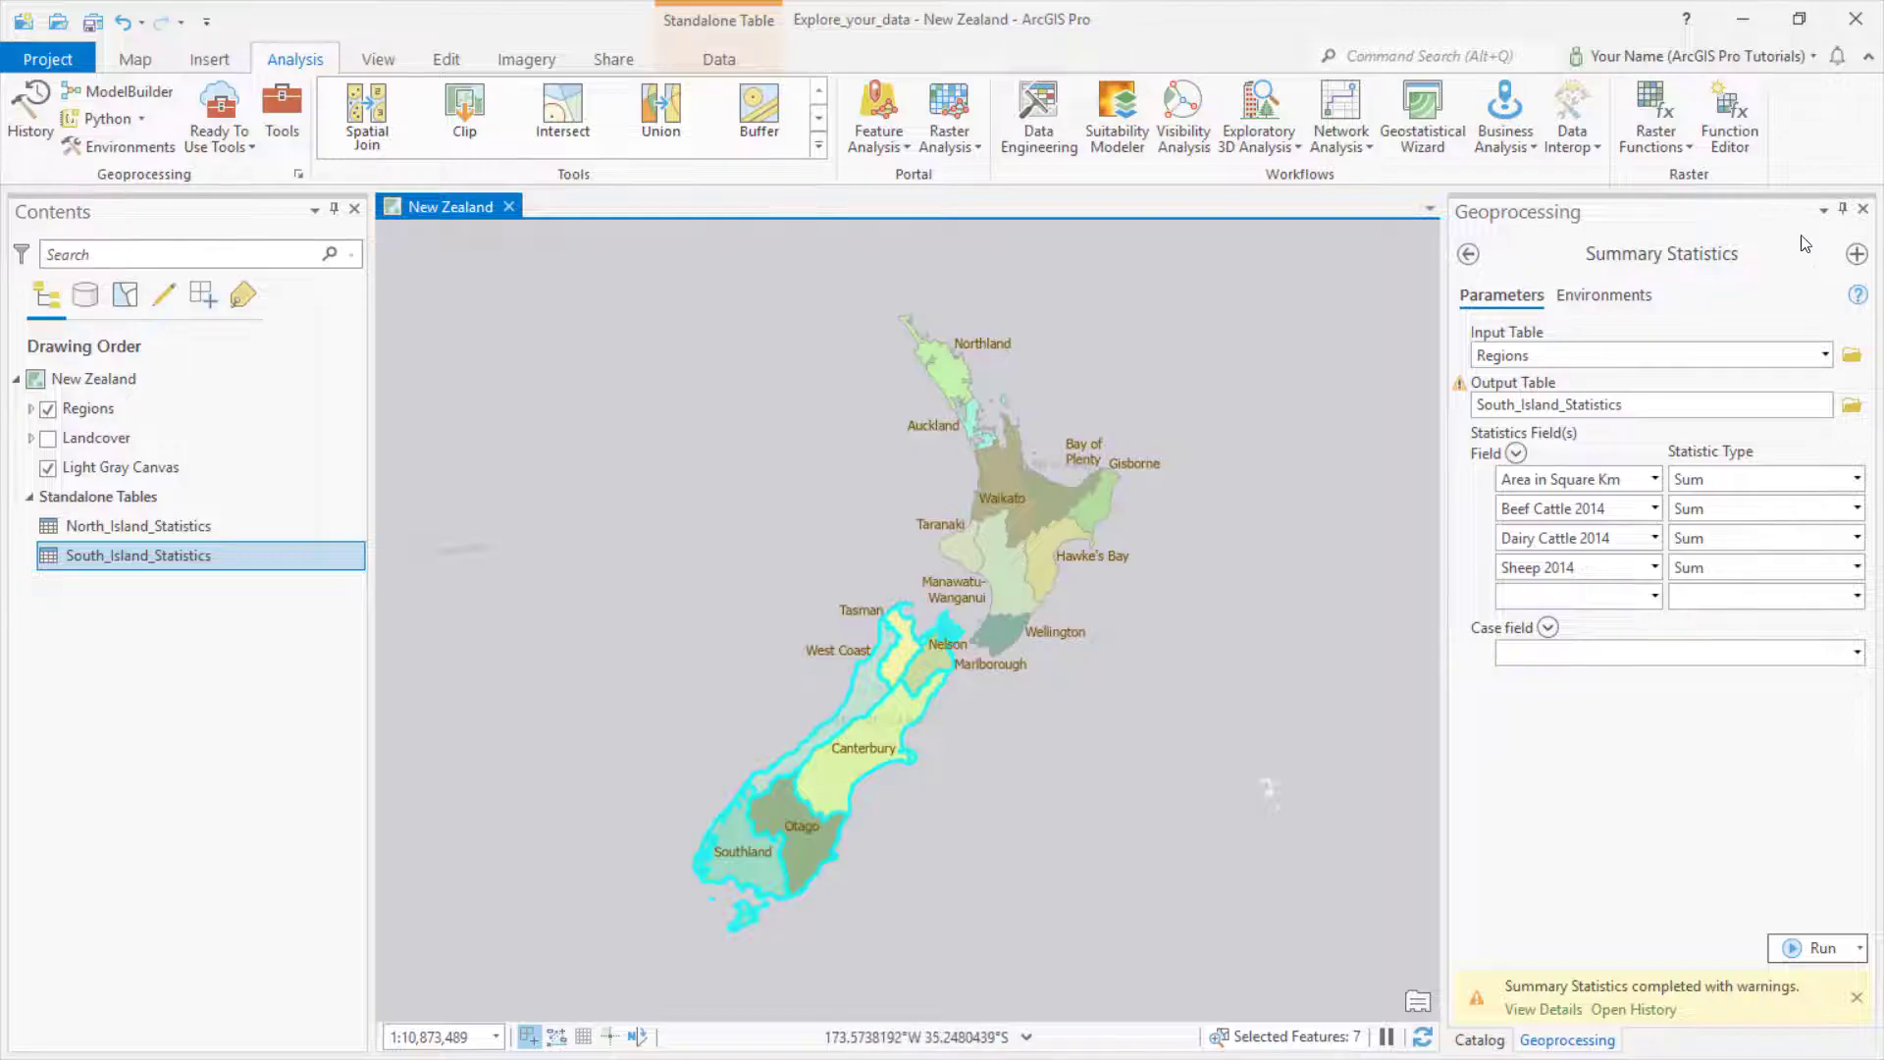
click(1863, 209)
click(134, 59)
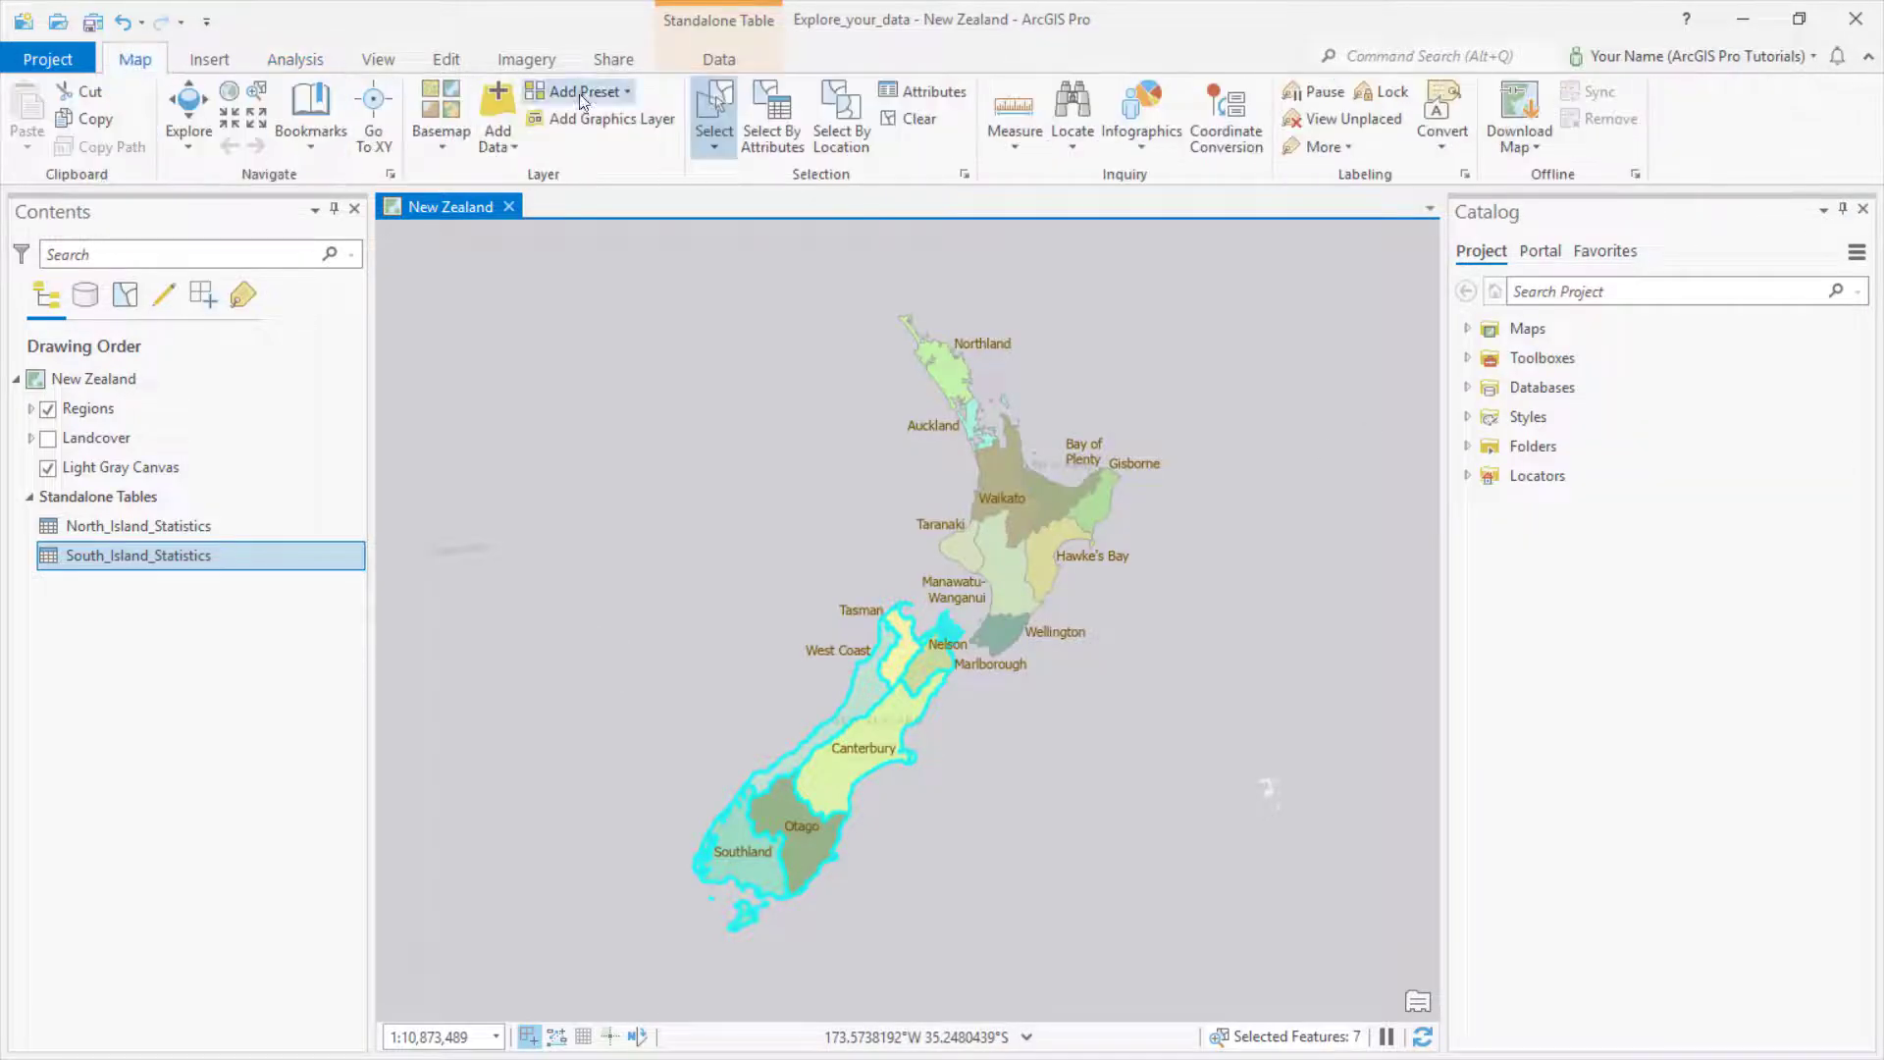
click(897, 119)
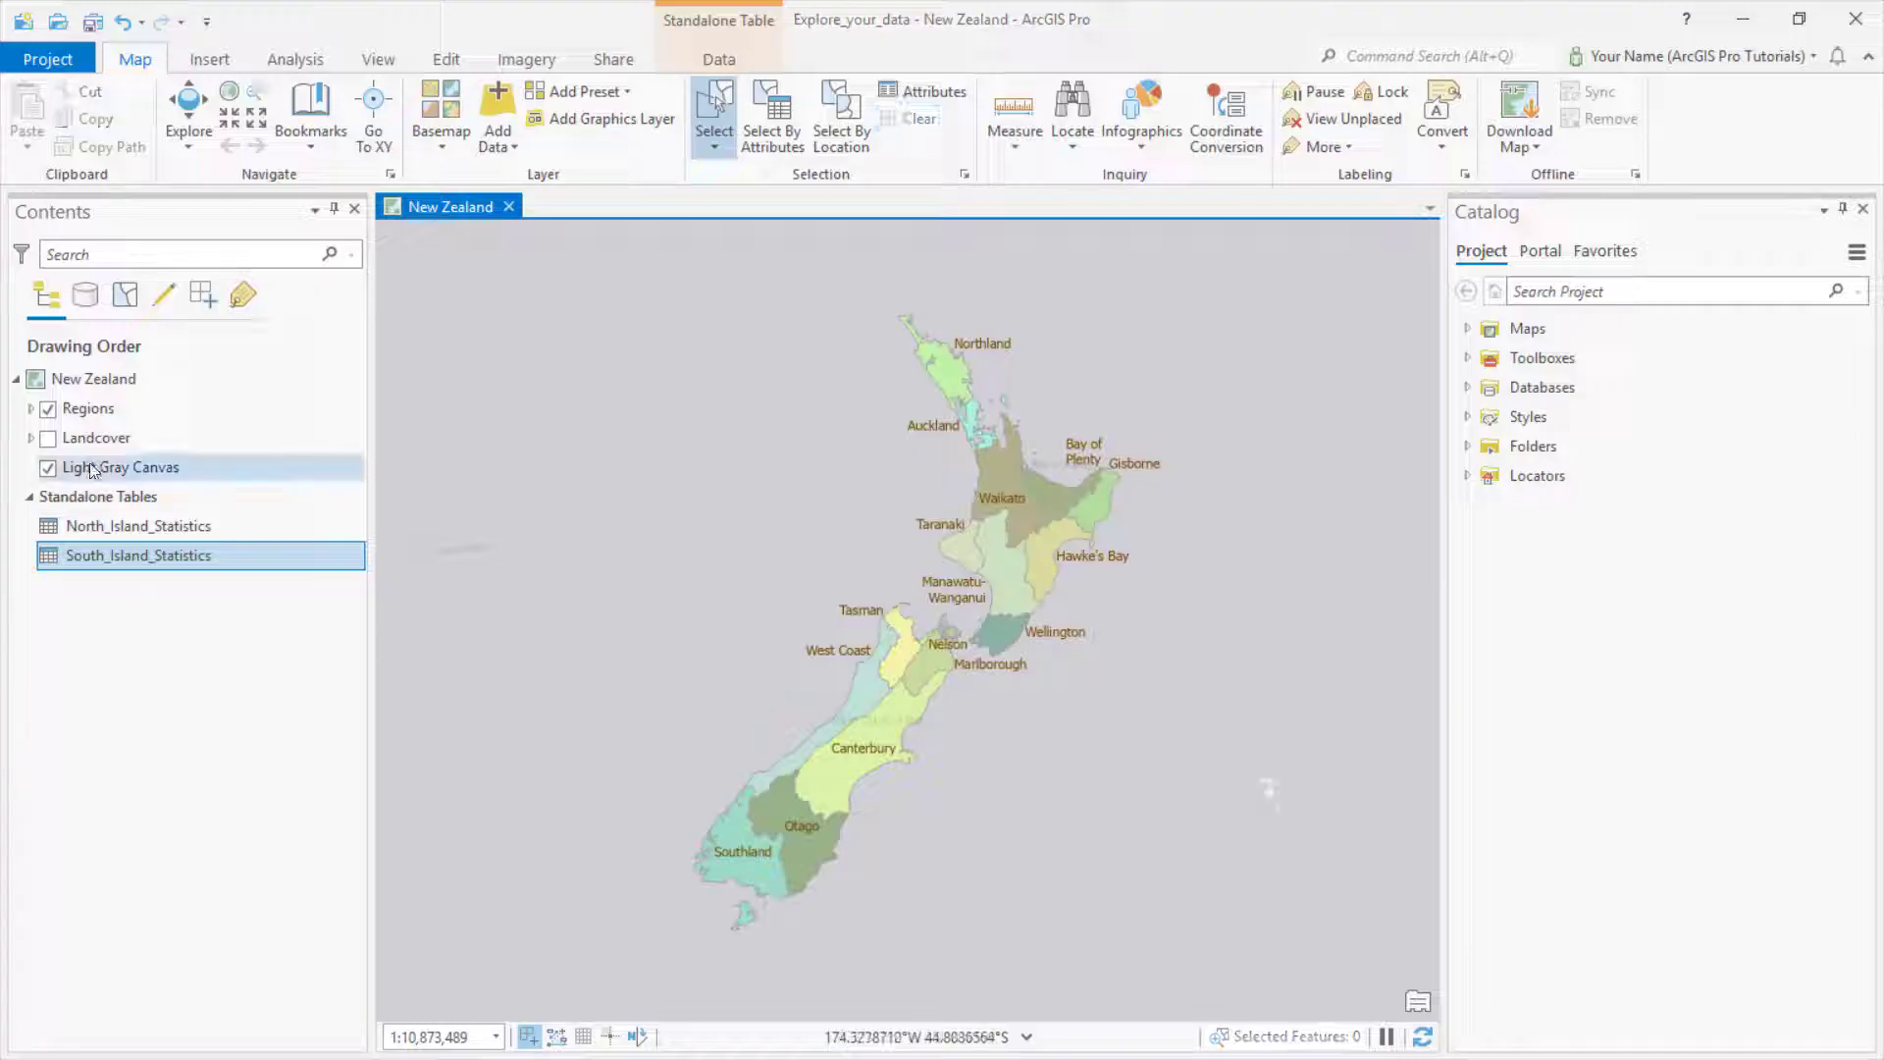
click(103, 418)
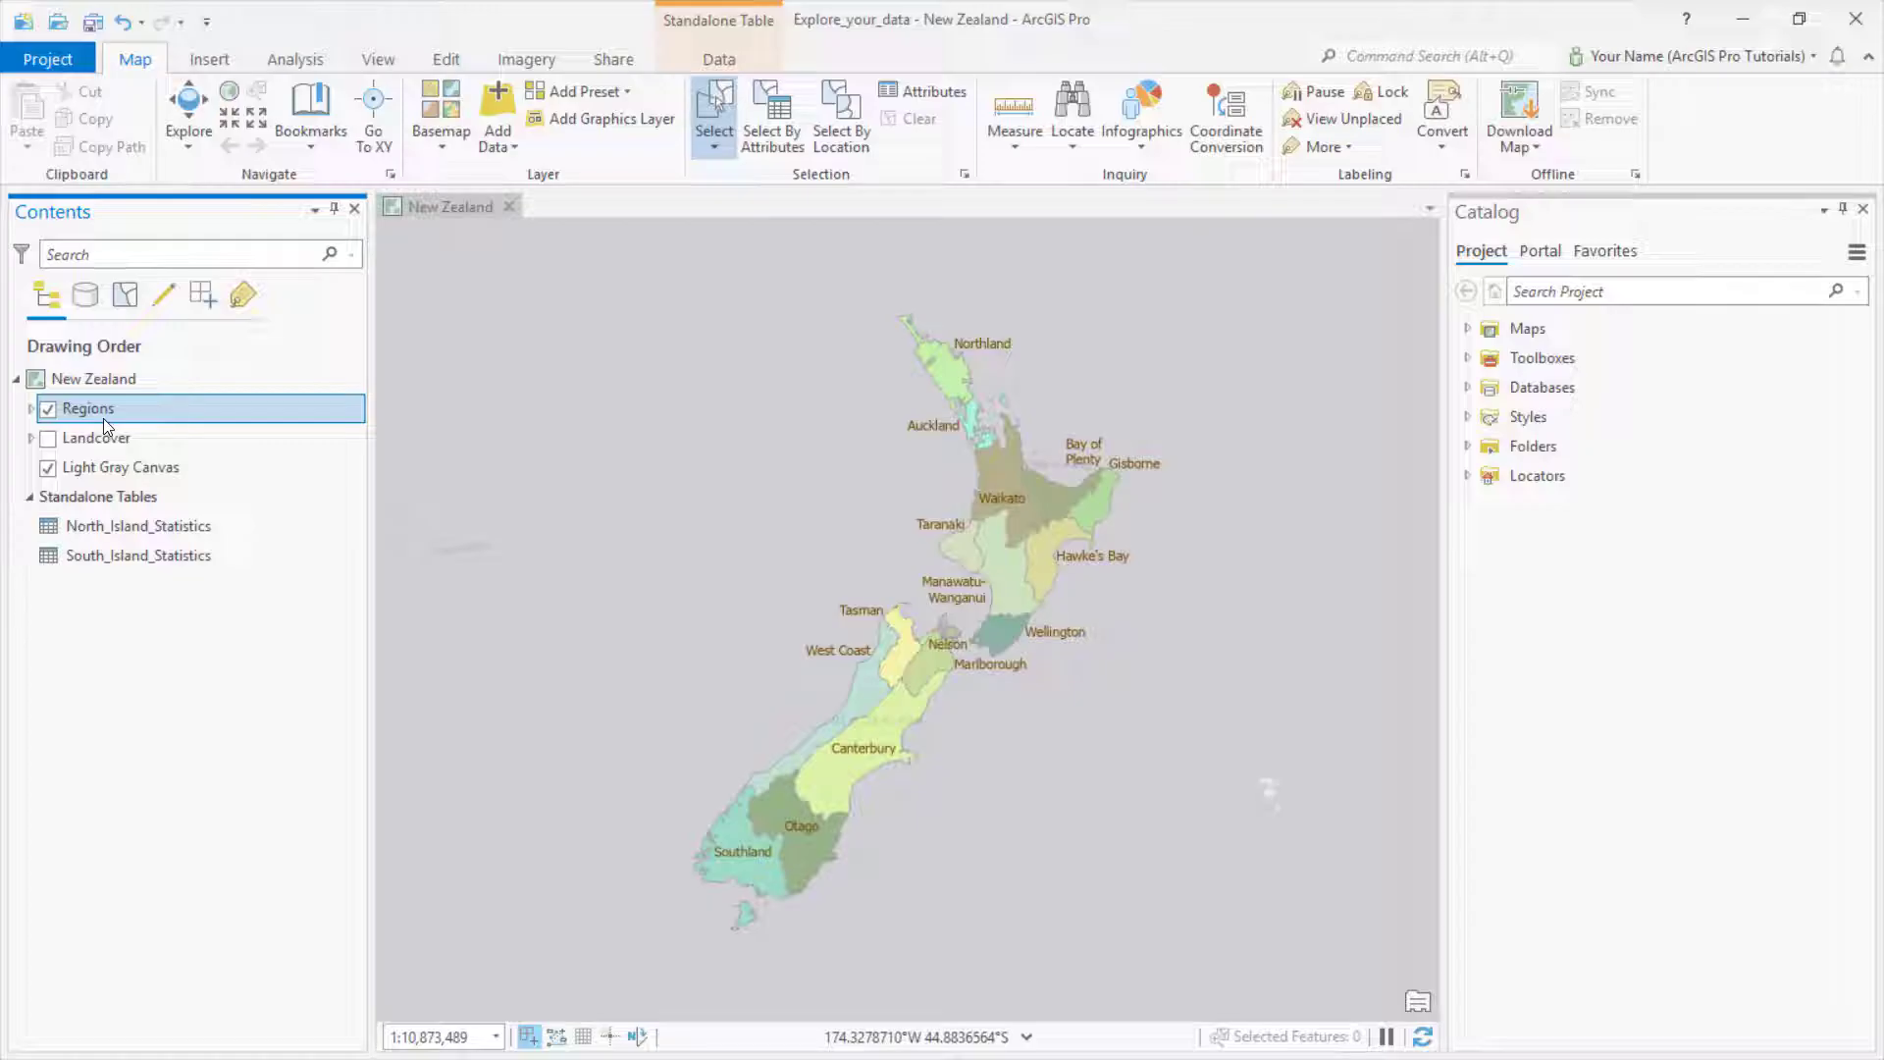
- Create a bar chart of the Regions layer with one bar per region Name
right_click(103, 418)
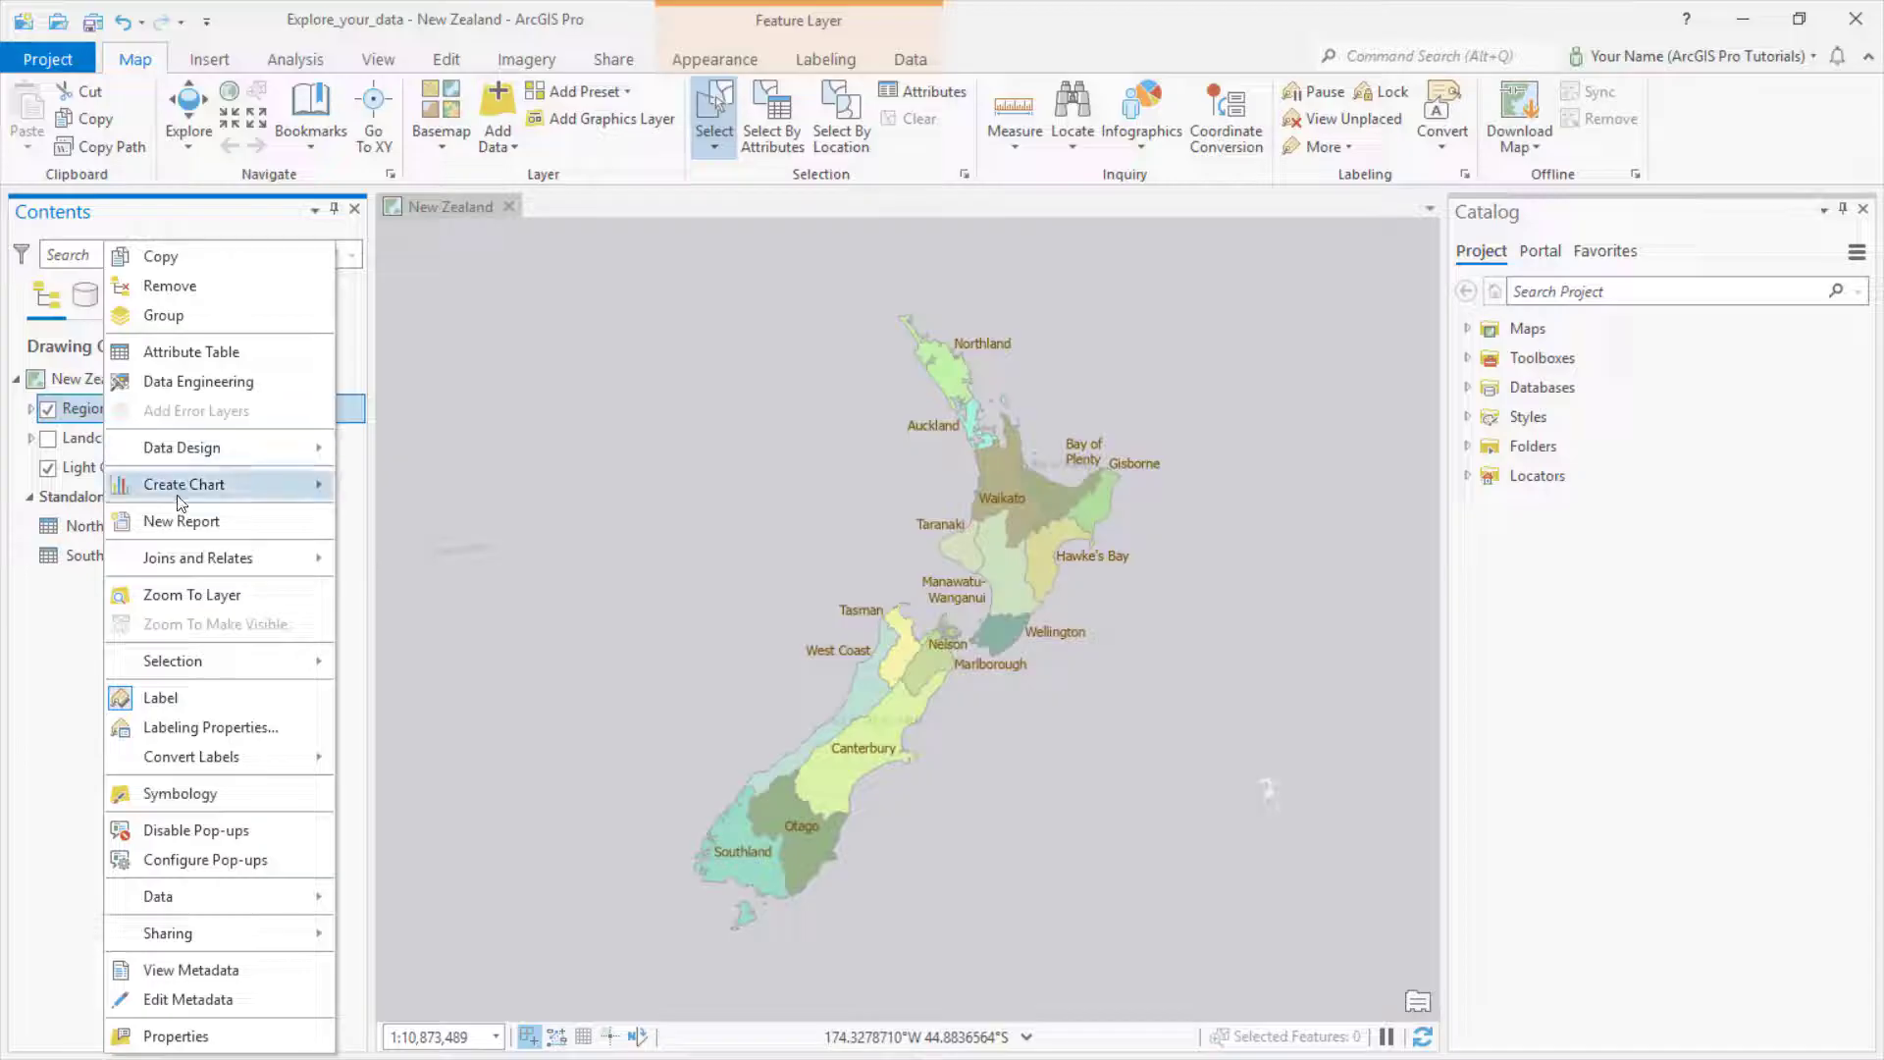
mouse_move(327, 493)
click(440, 493)
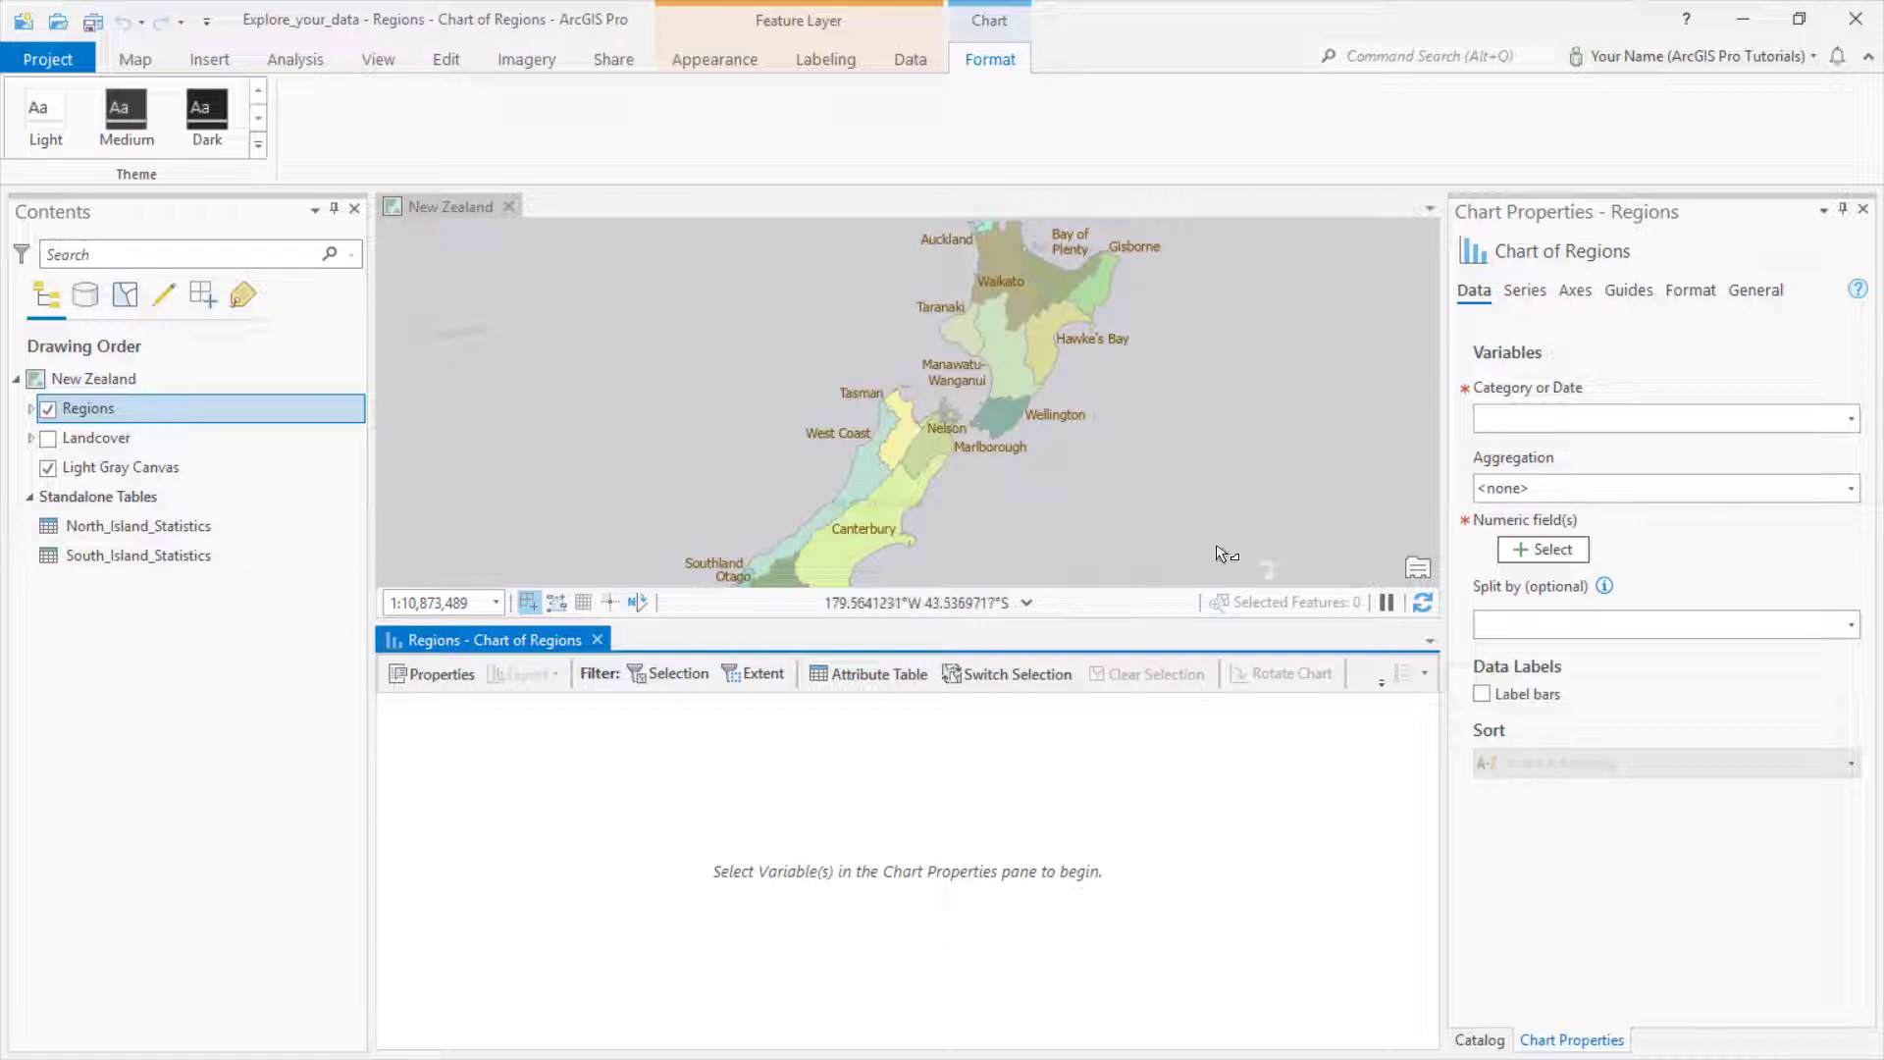
click(1851, 419)
click(1500, 470)
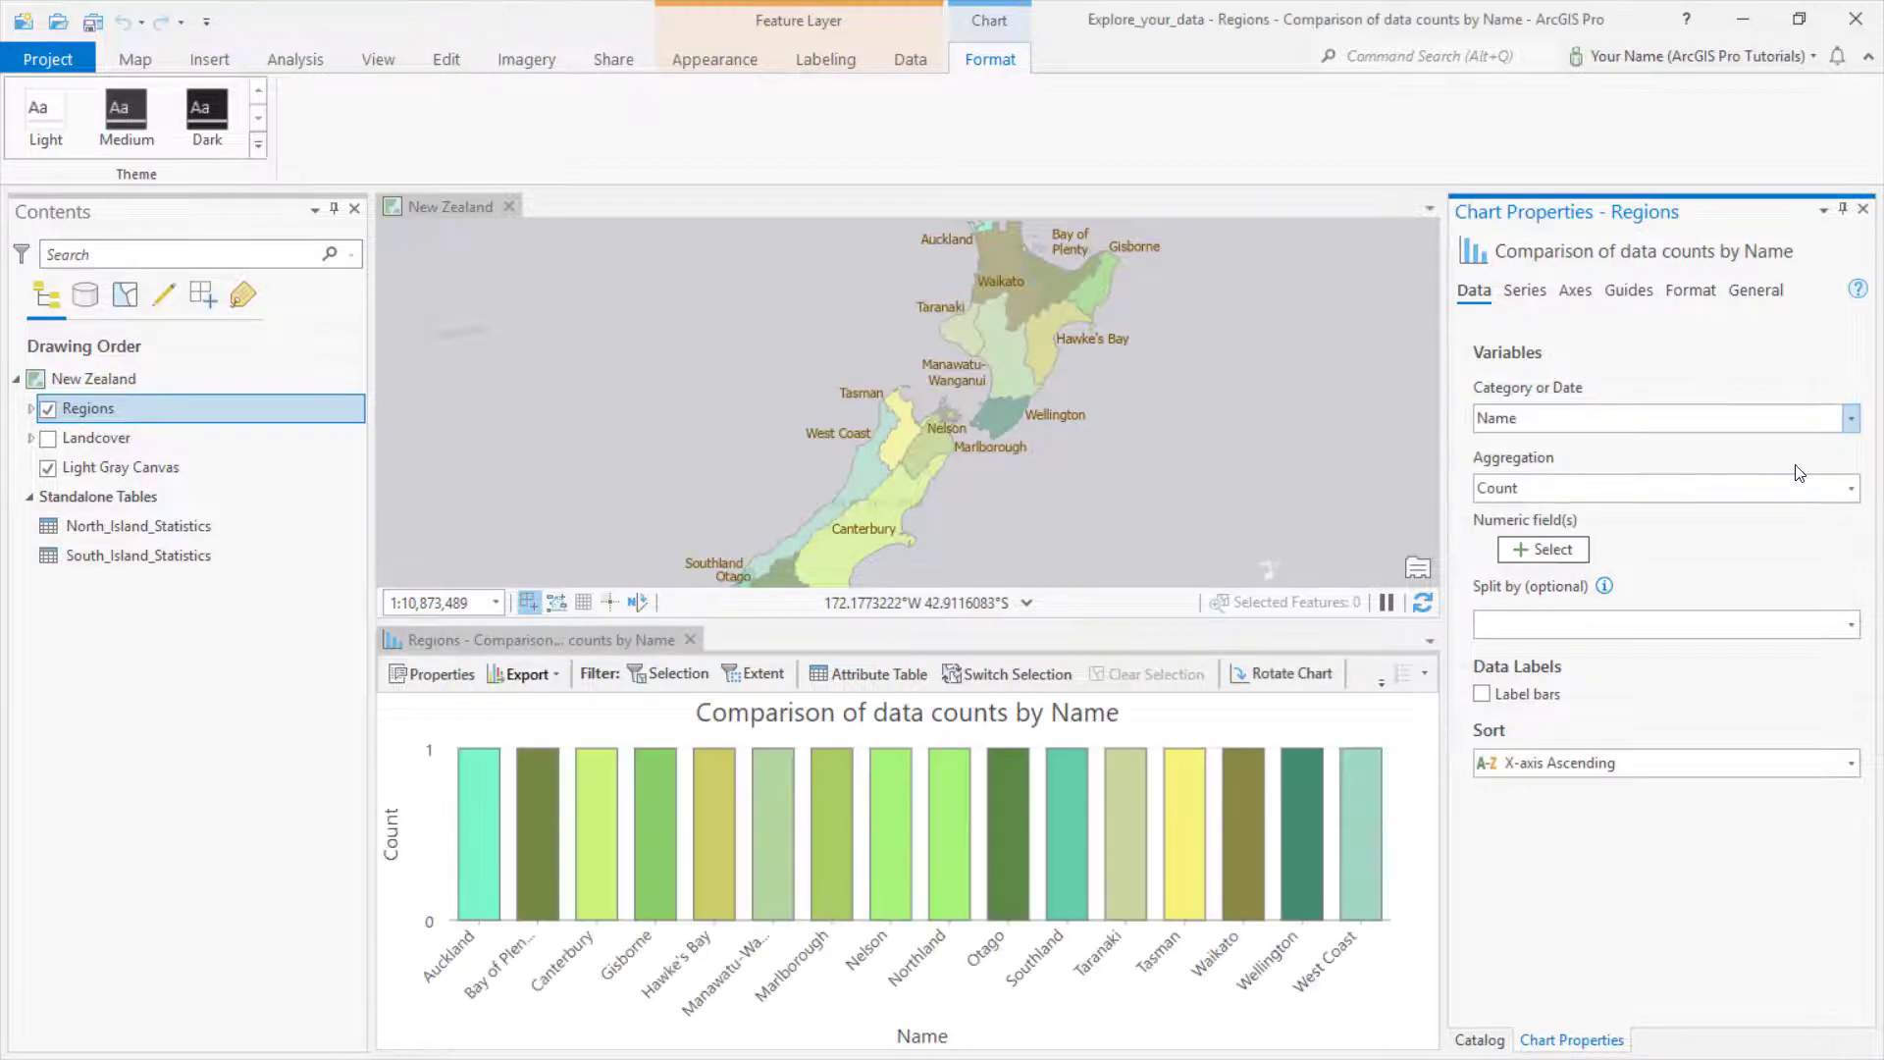
- Chart Sheep 2014 as the value and sort bars by Y-axis descending
click(1562, 555)
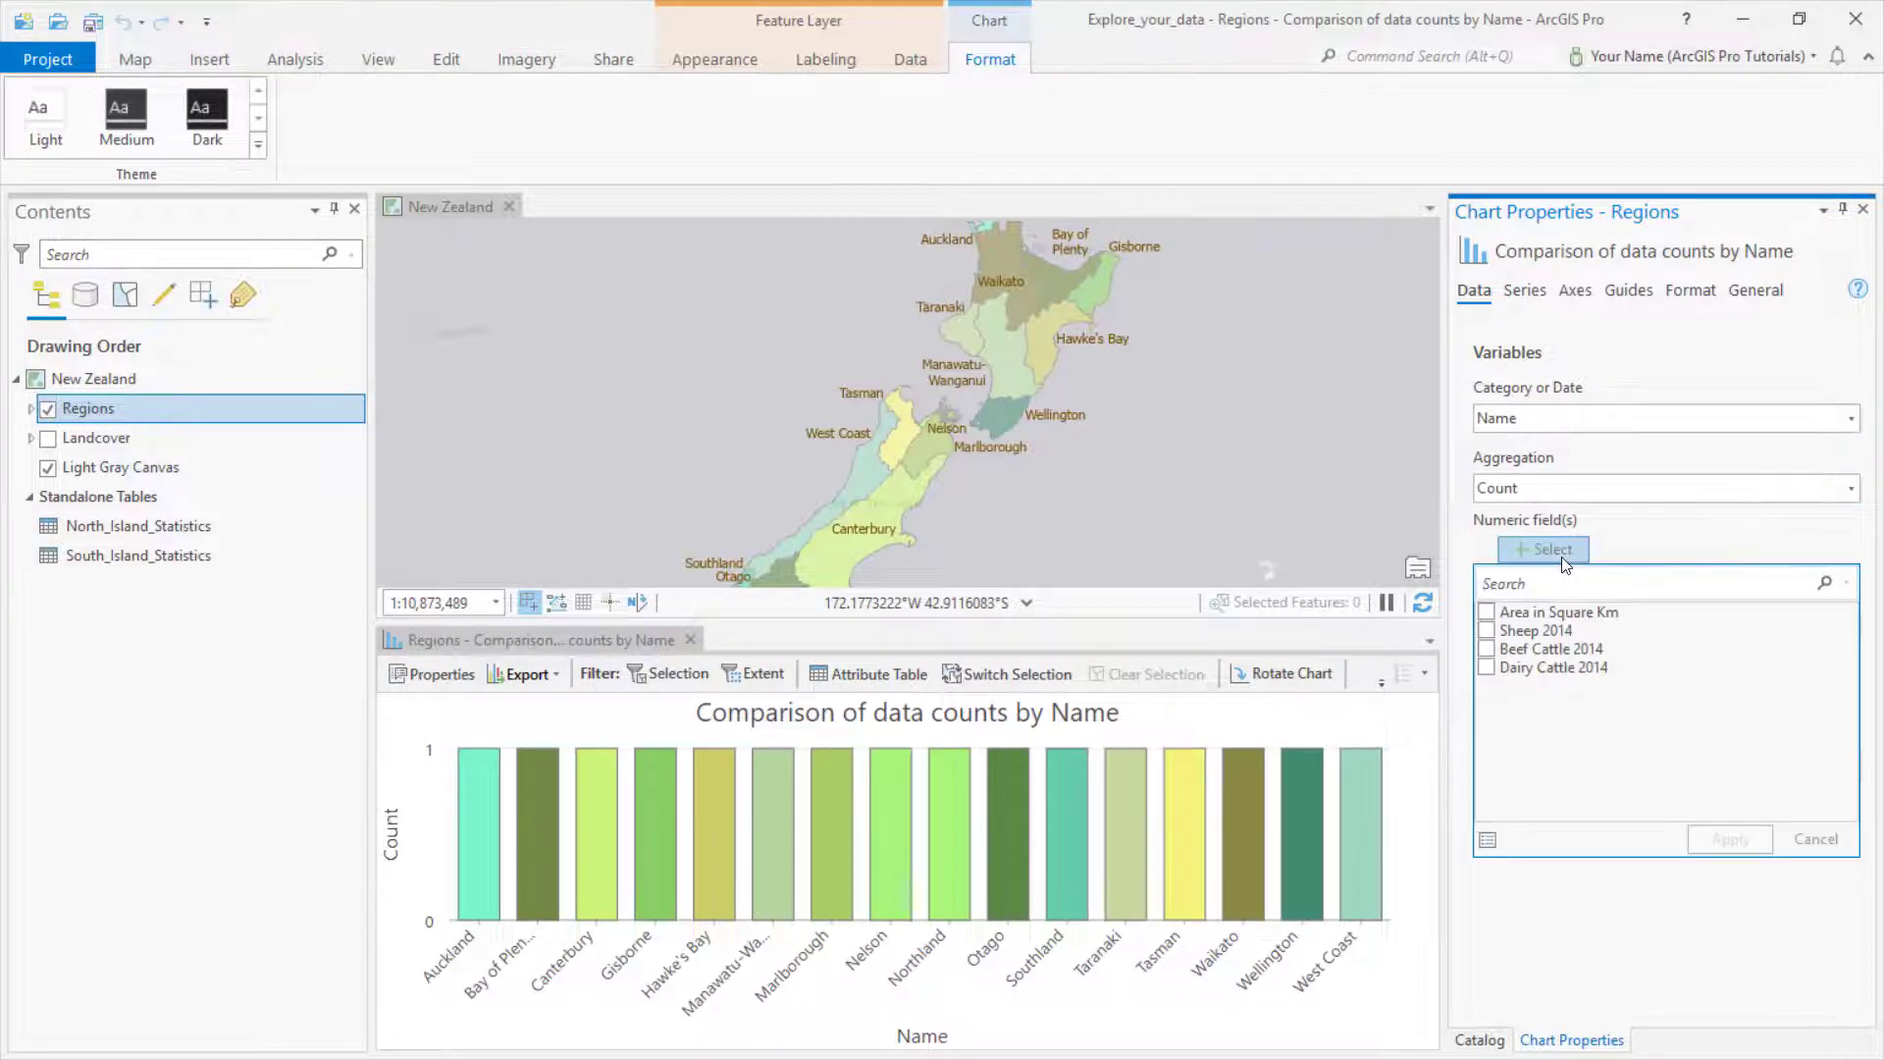
click(1487, 630)
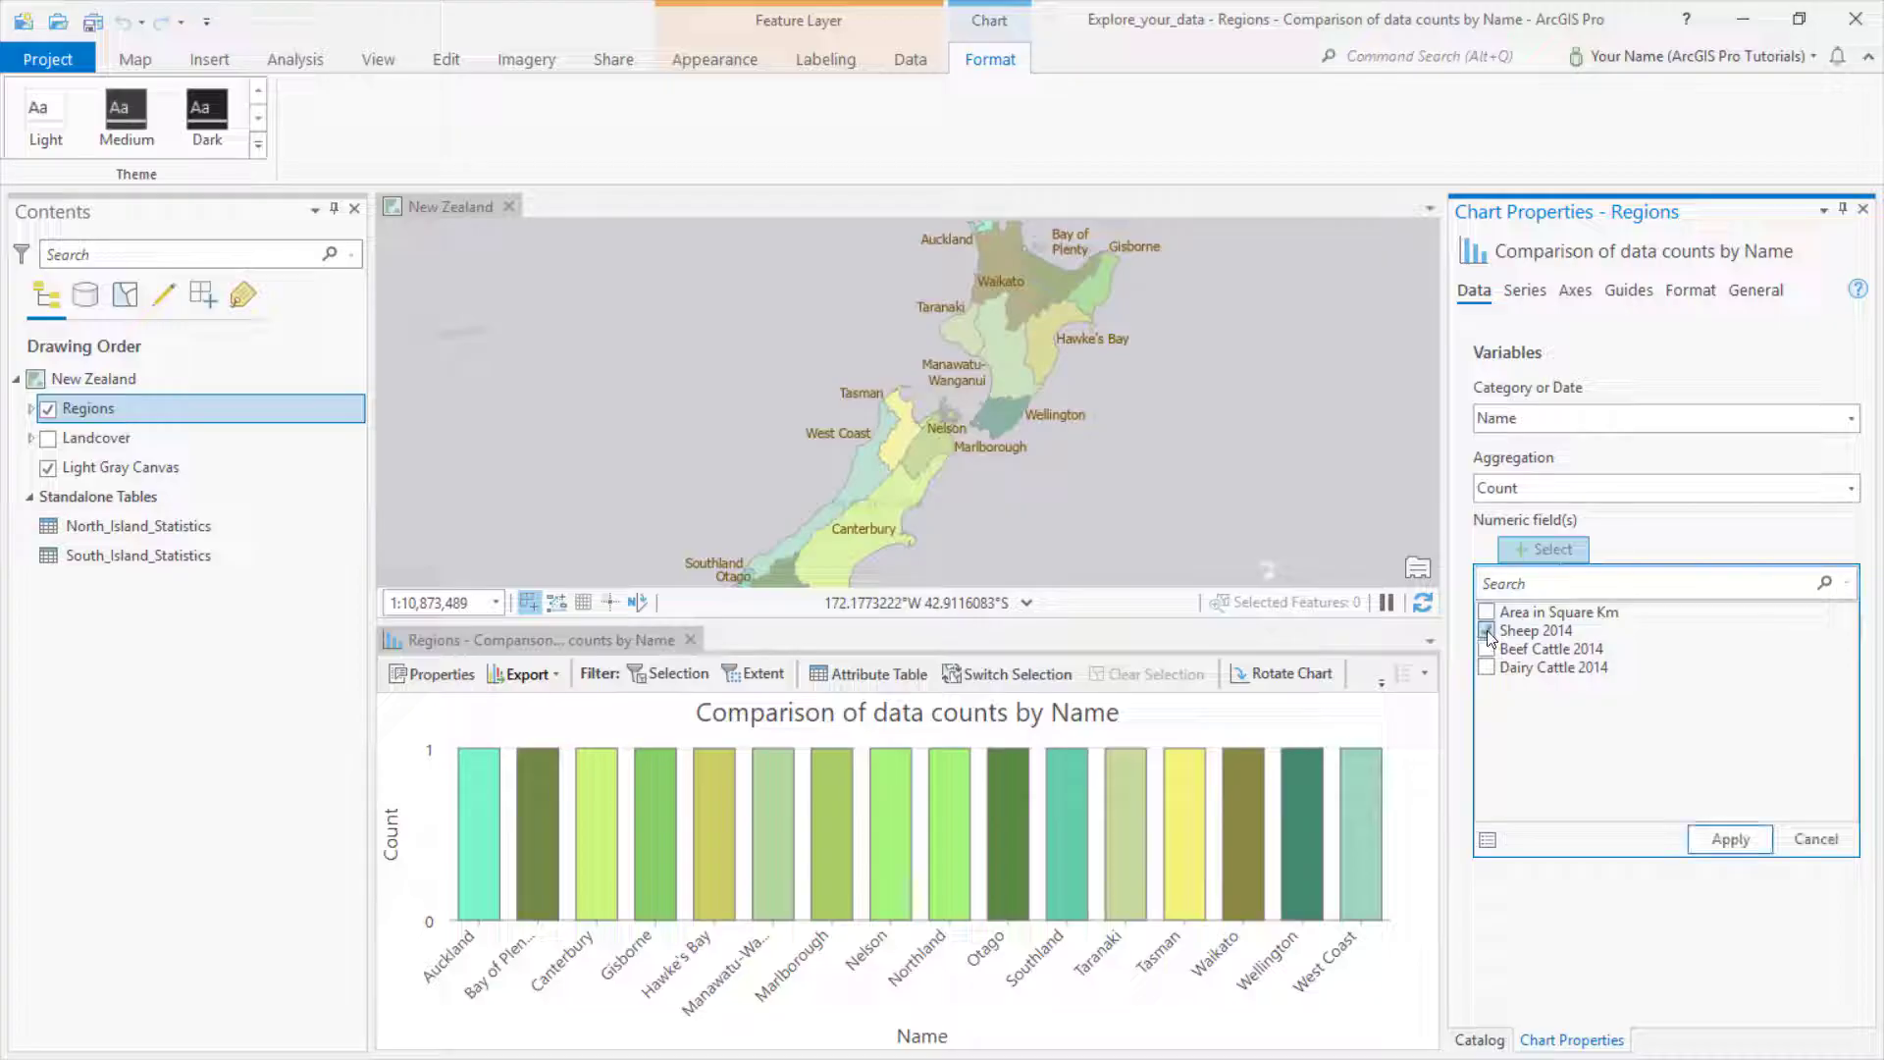
click(1727, 839)
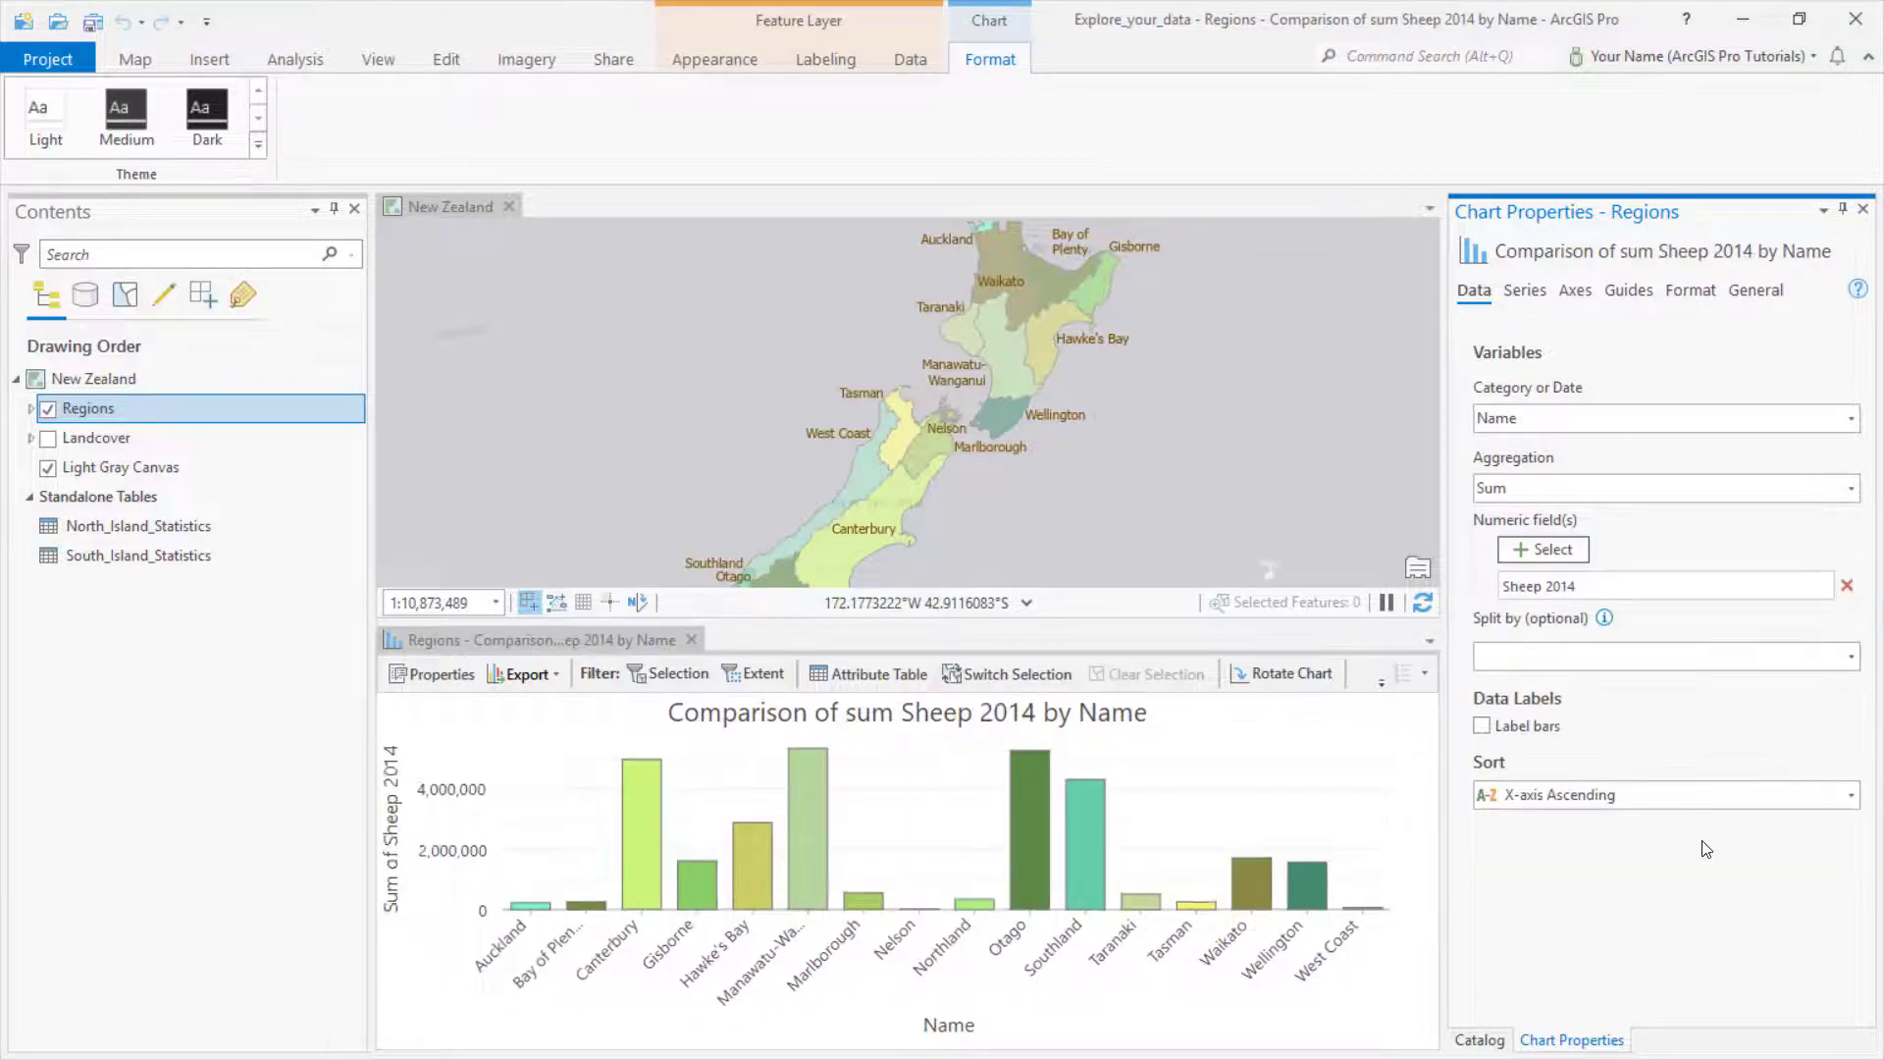
click(1847, 798)
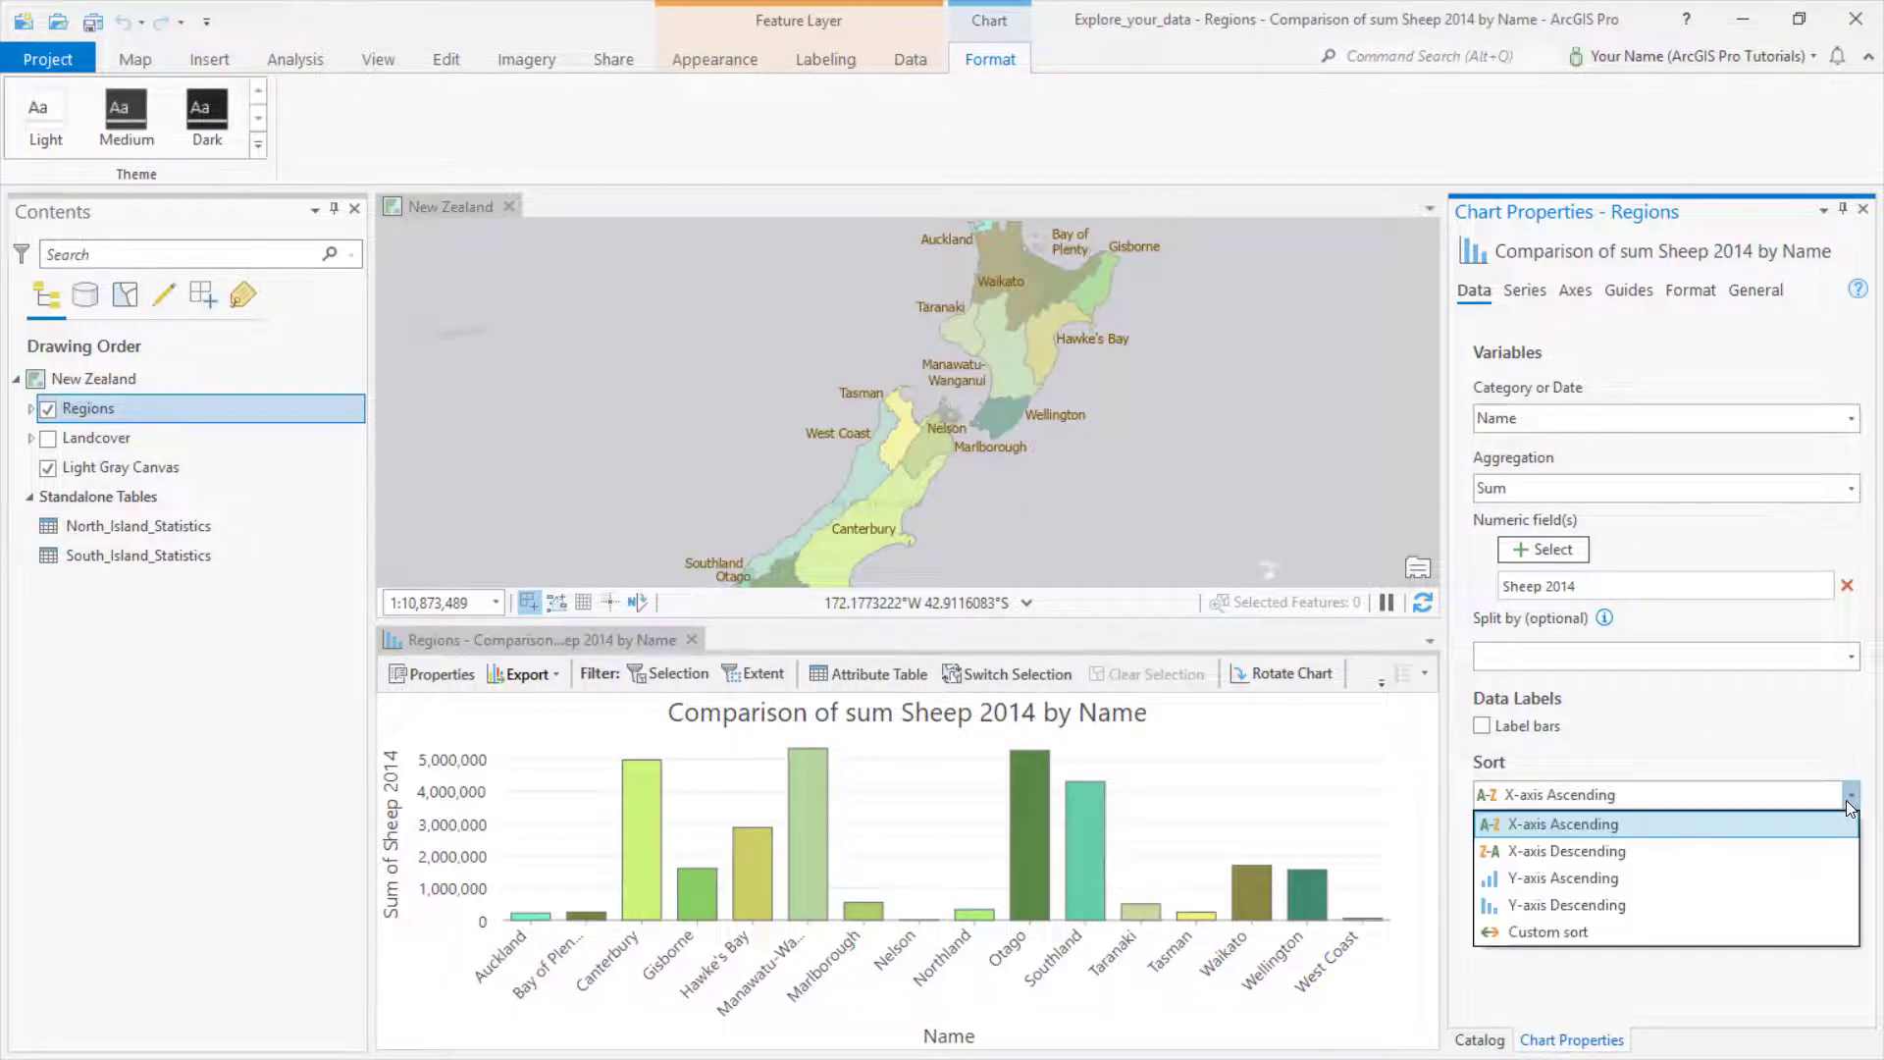
click(1675, 904)
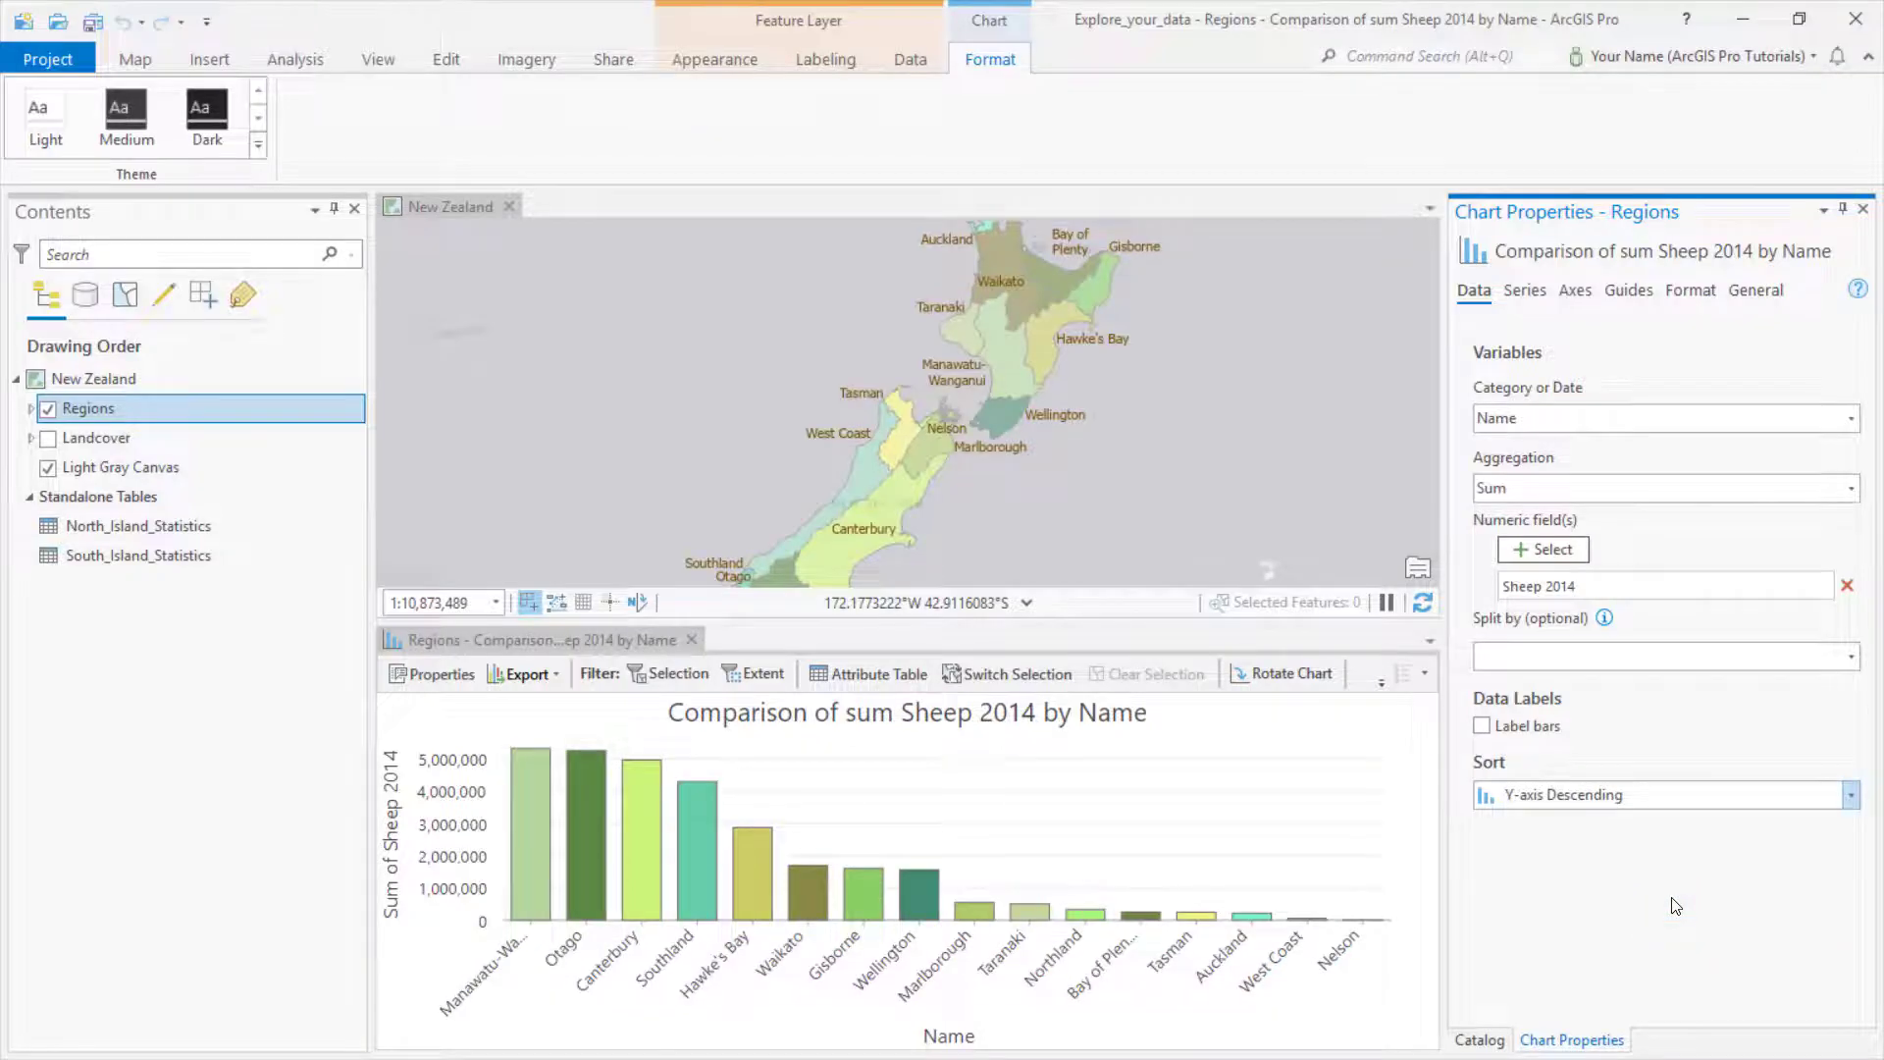
- Title the chart 'New Zealand Sheep by Region in 2014', axes 'Region Name' and 'Number of Sheep'
click(1755, 291)
drag(1726, 379, 1448, 386)
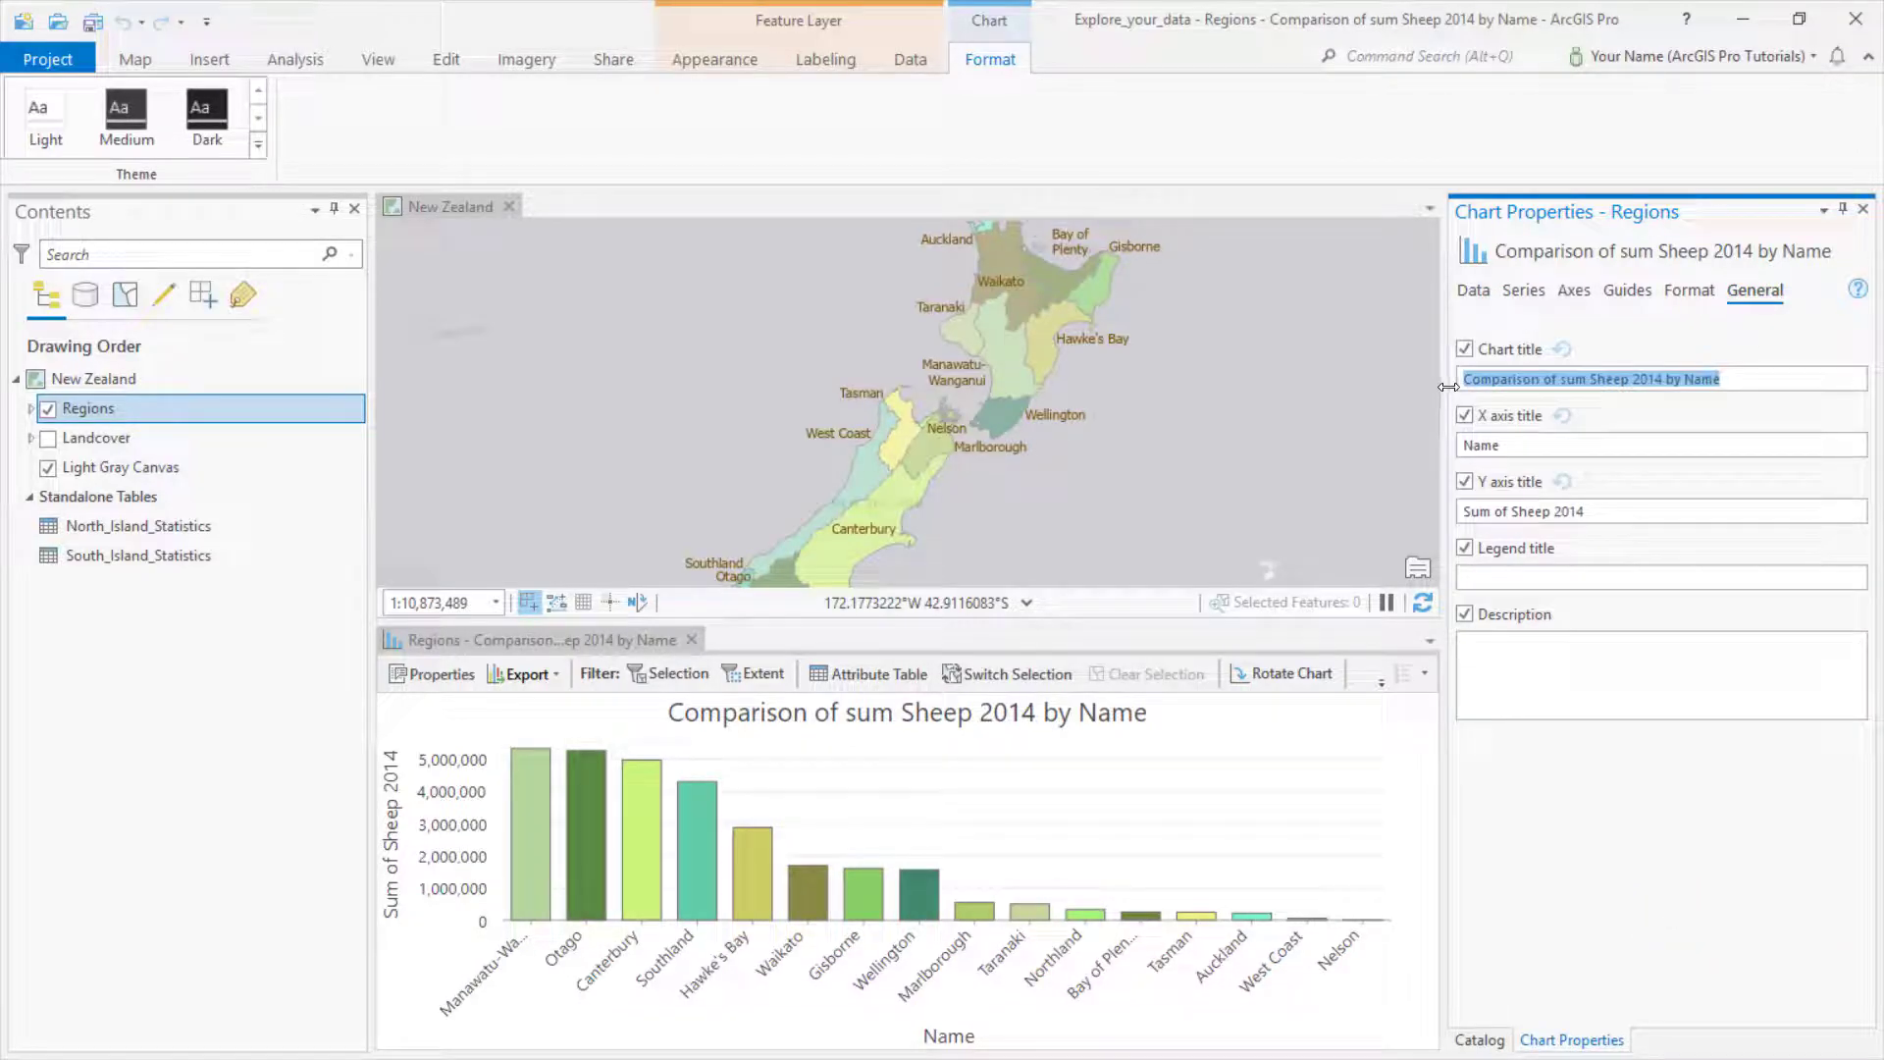
text(New Zealand Sheep by Region in 2014)
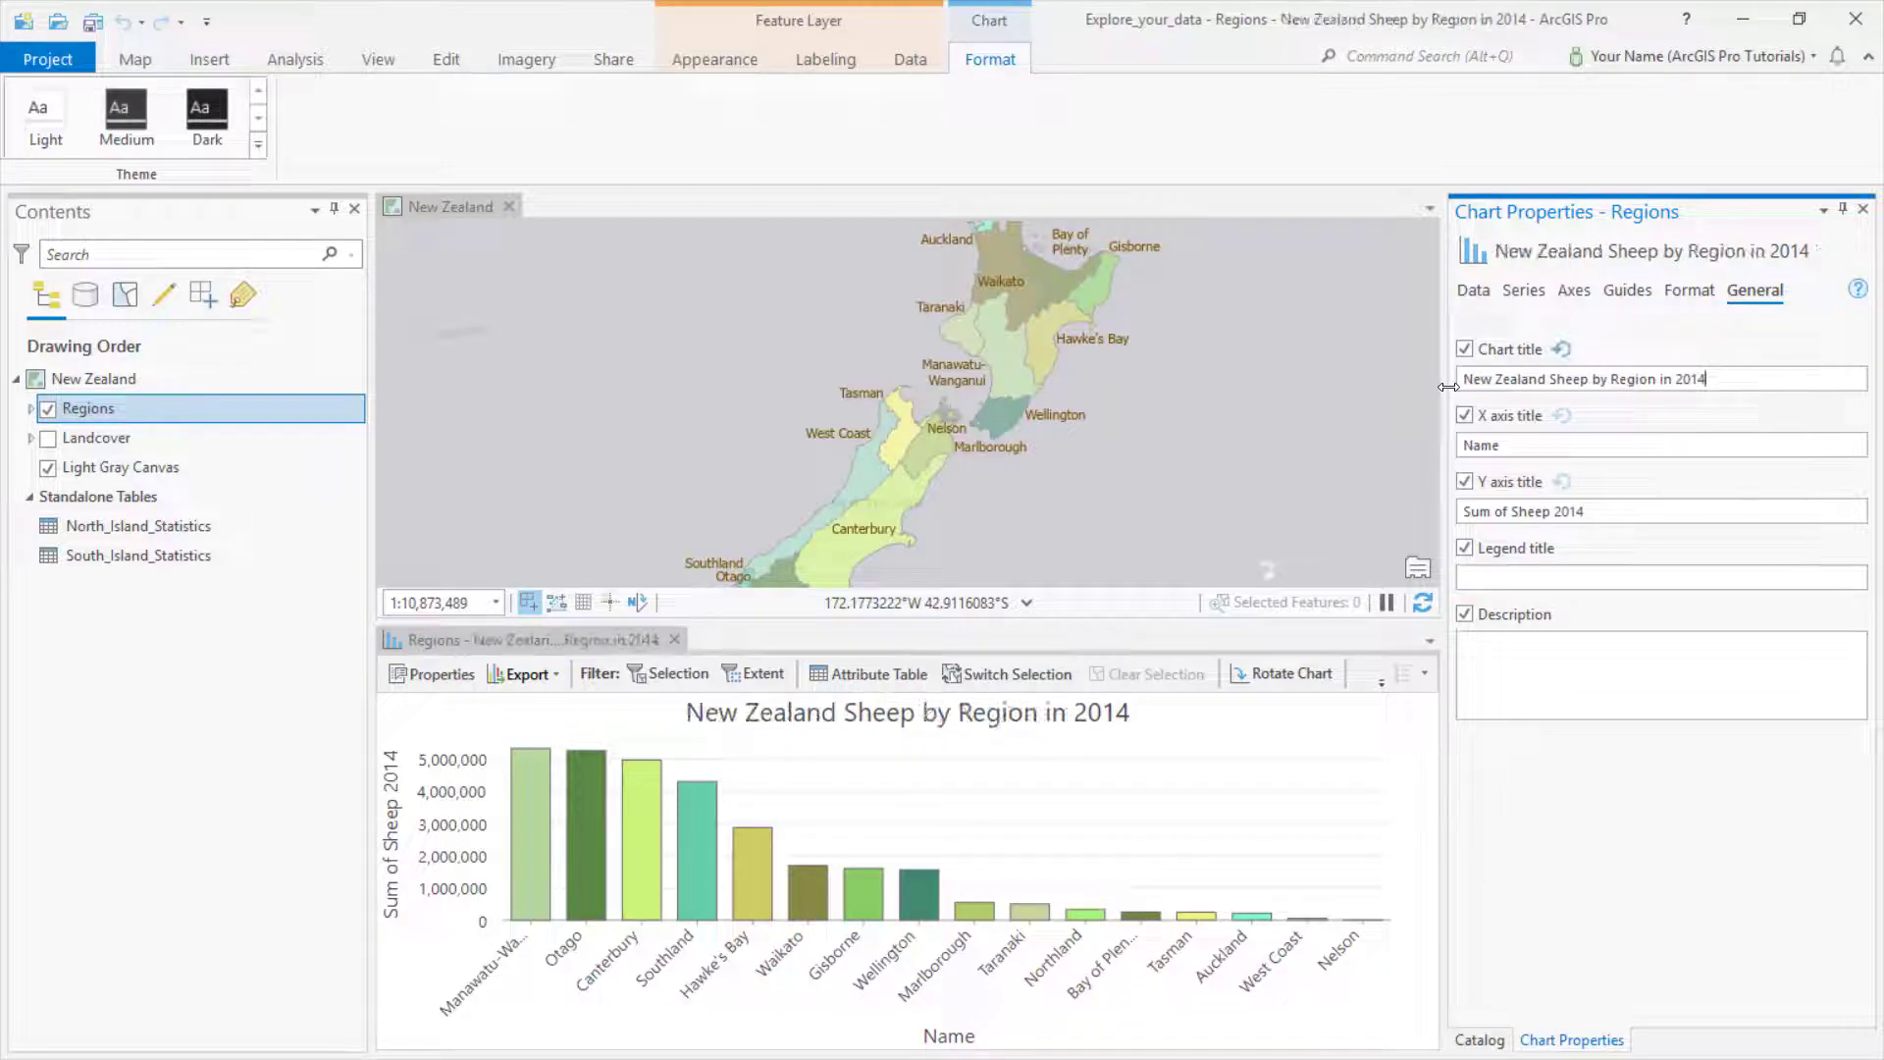
double_click(1482, 444)
text(Region Name)
triple_click(1521, 512)
text(Number of Sheep)
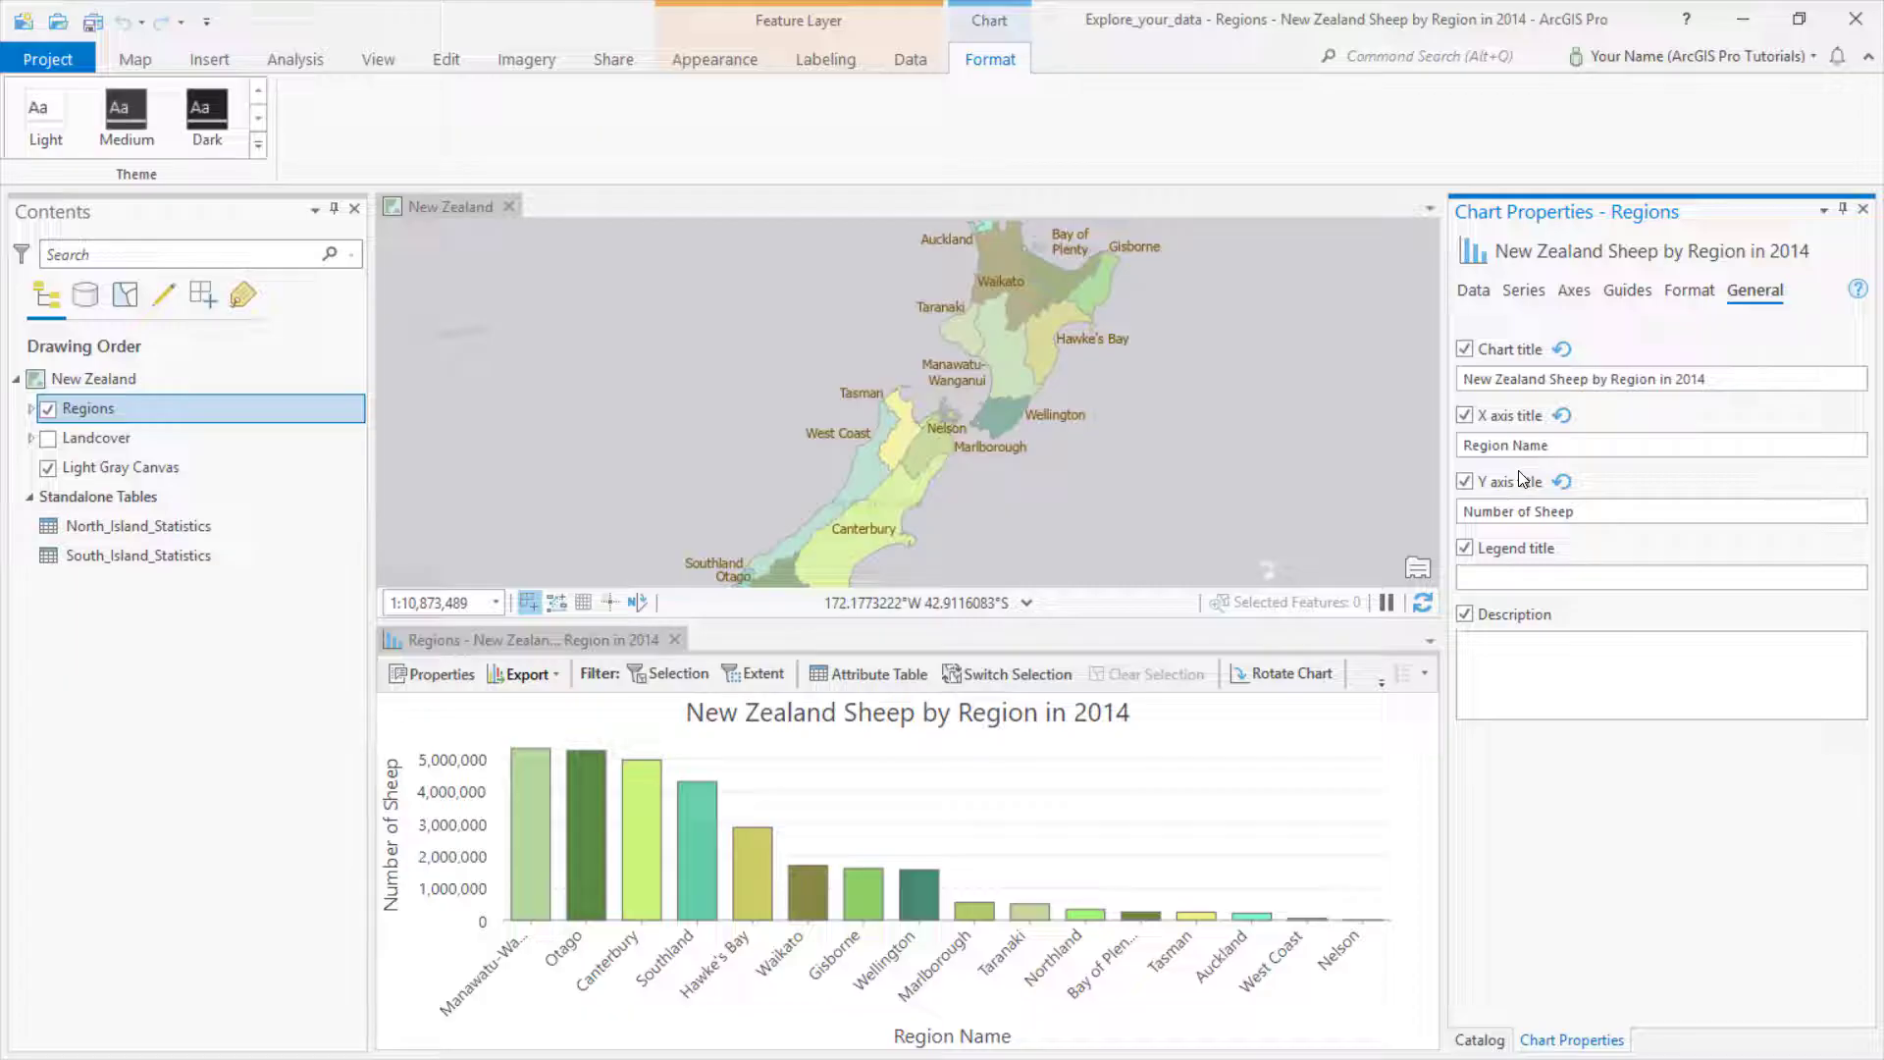
- Set the x-axis label character limit to 20
click(1576, 293)
drag(1496, 407, 1453, 421)
text(20)
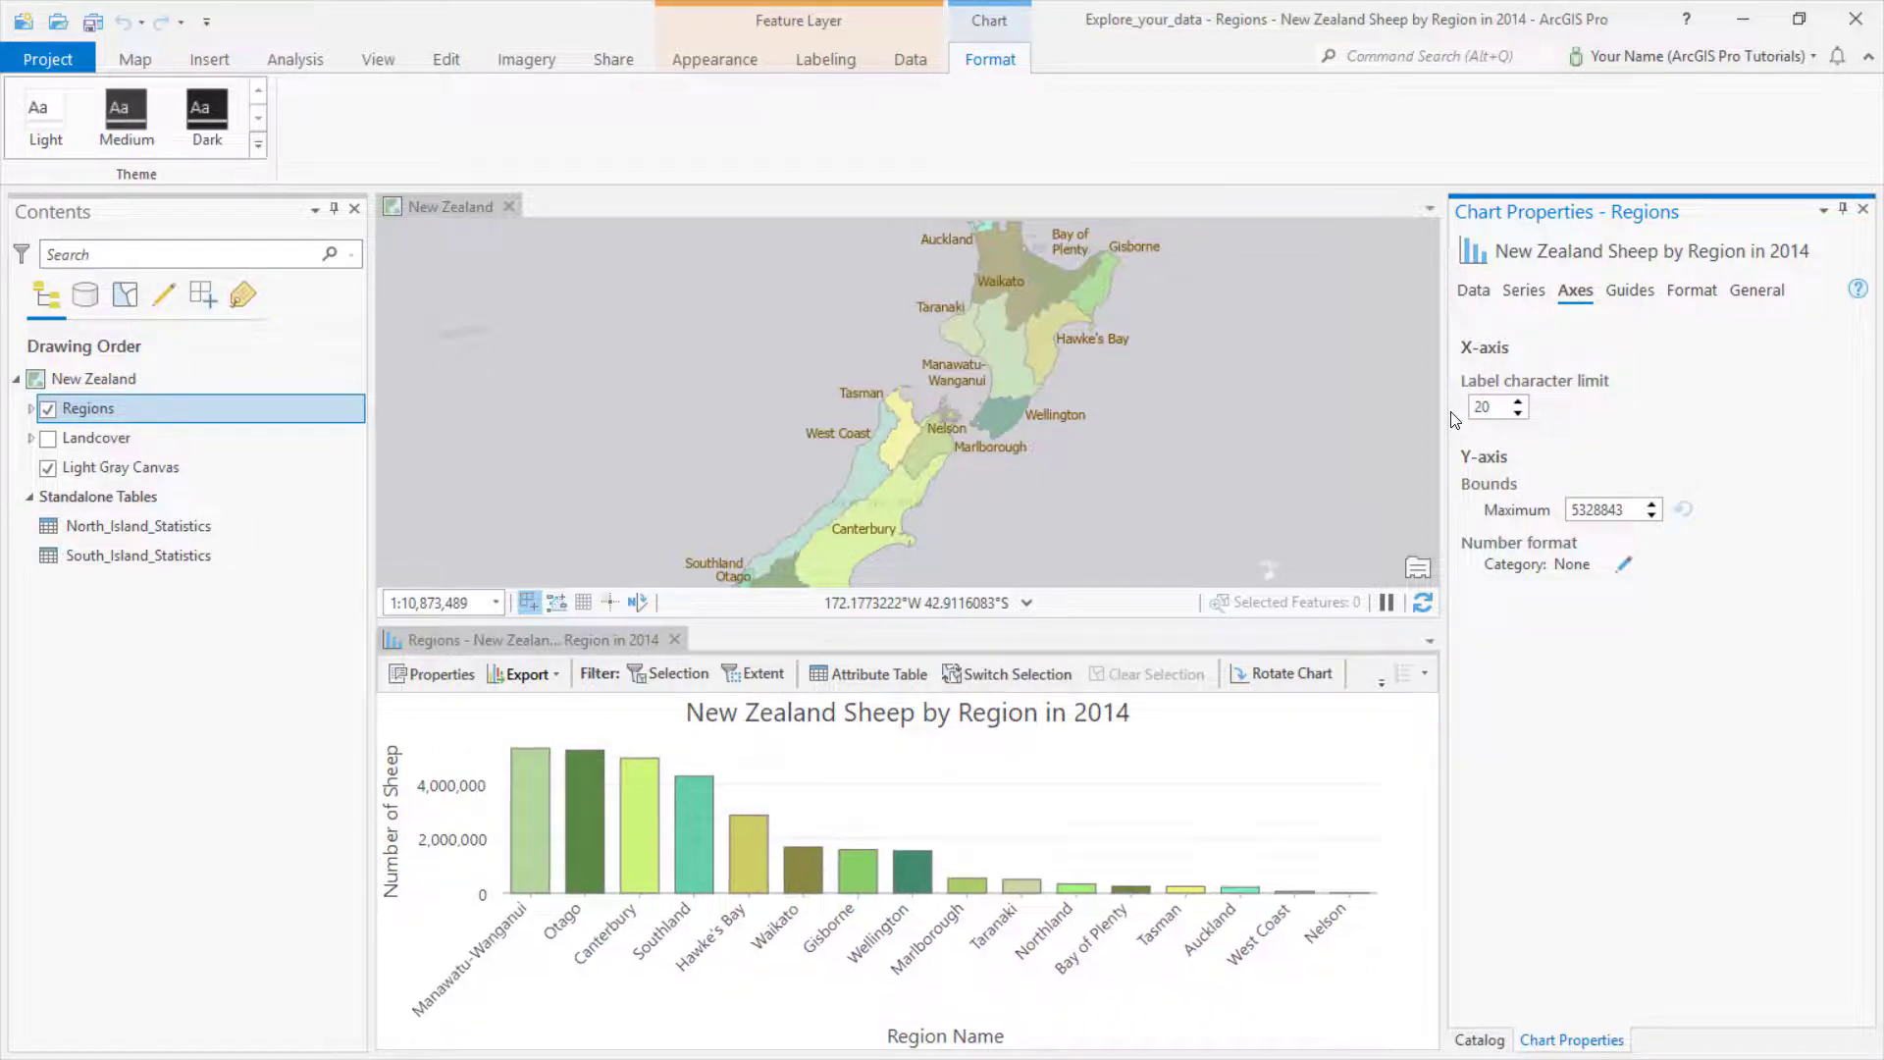
- Dock the chart beside the map and box-select the four tallest sheep bars
drag(588, 650, 908, 415)
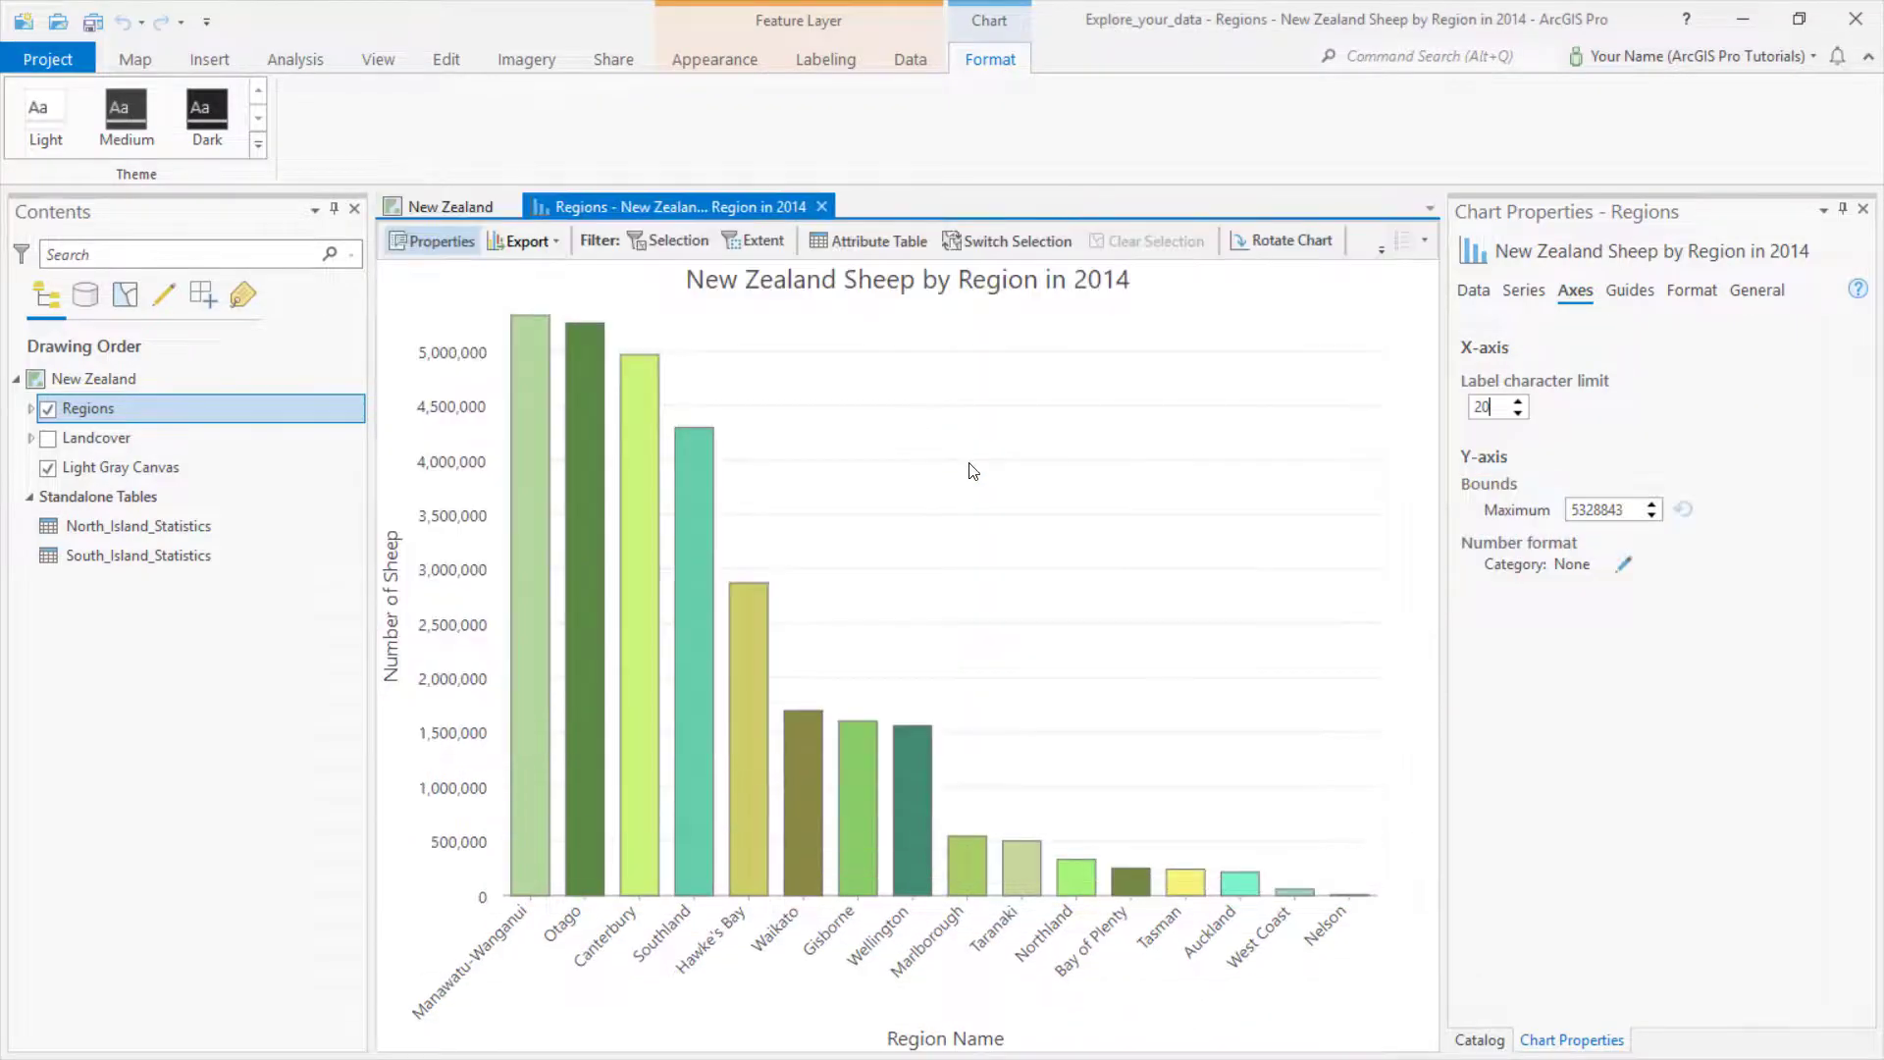
mouse_move(583, 637)
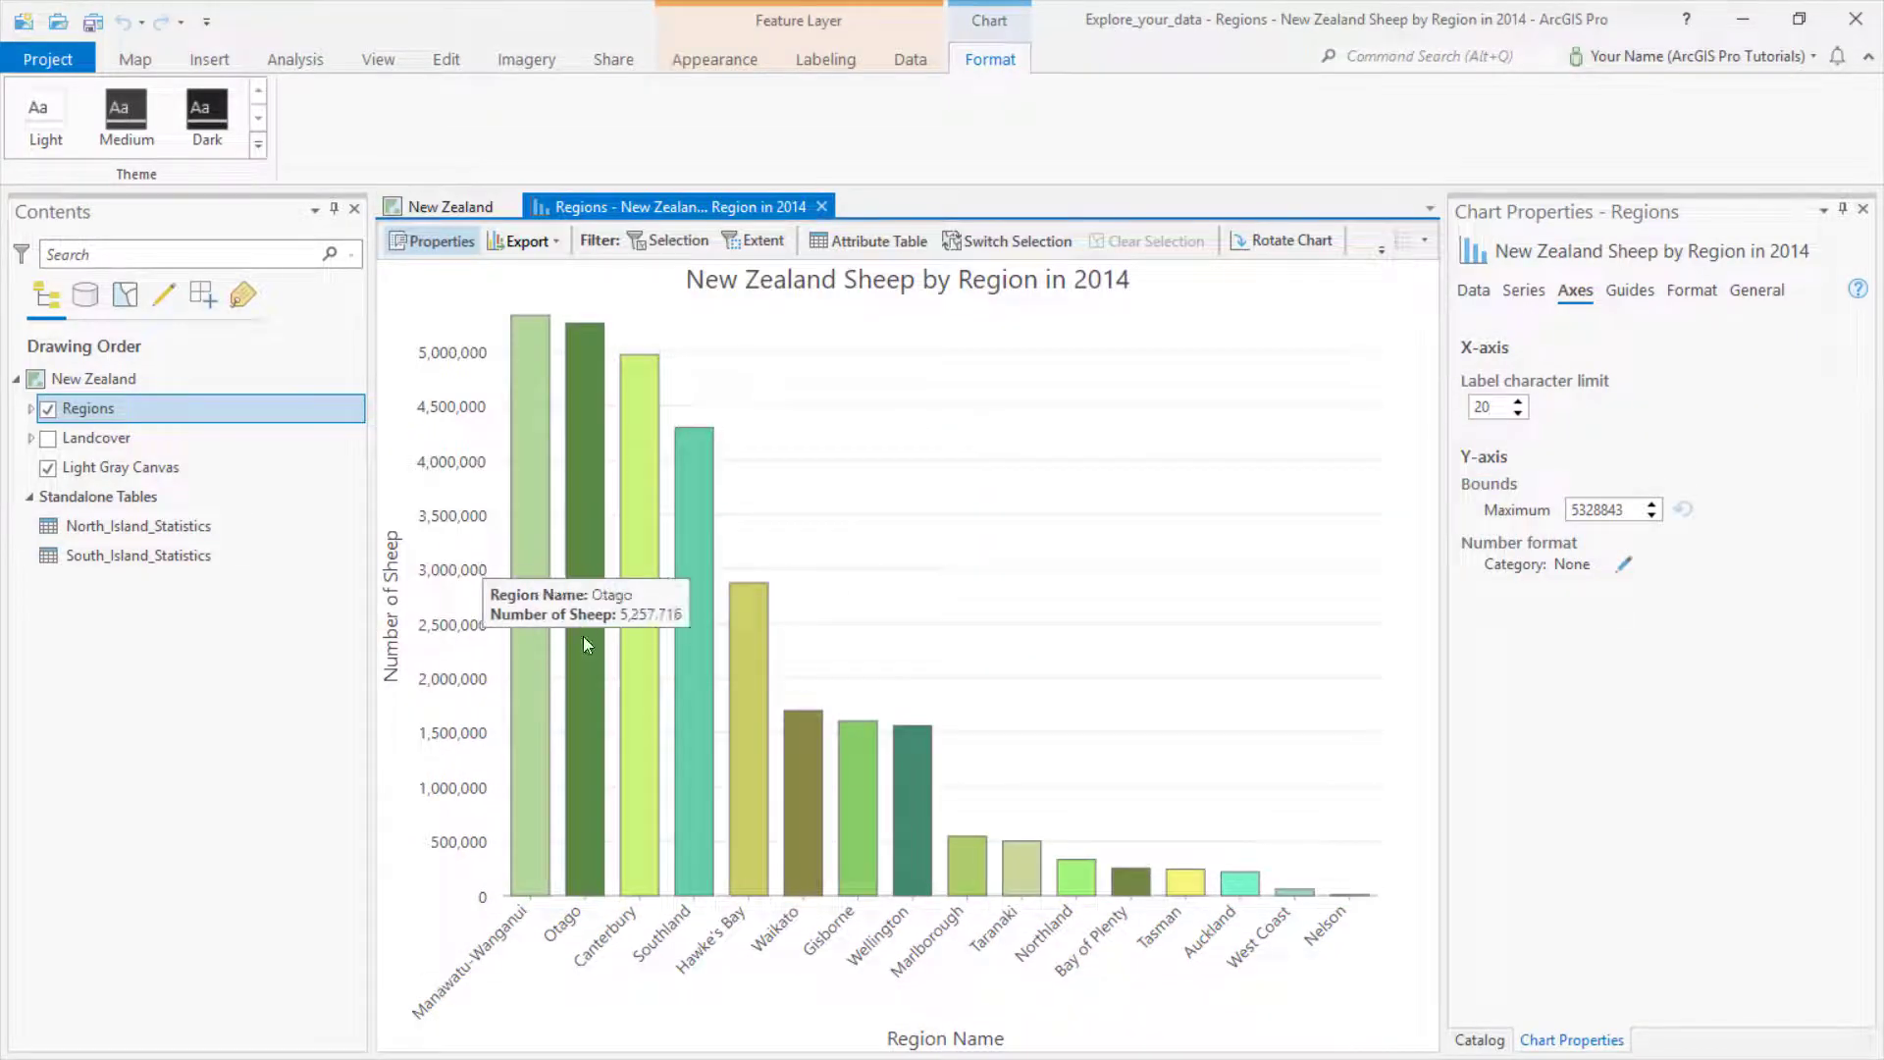
mouse_move(687, 677)
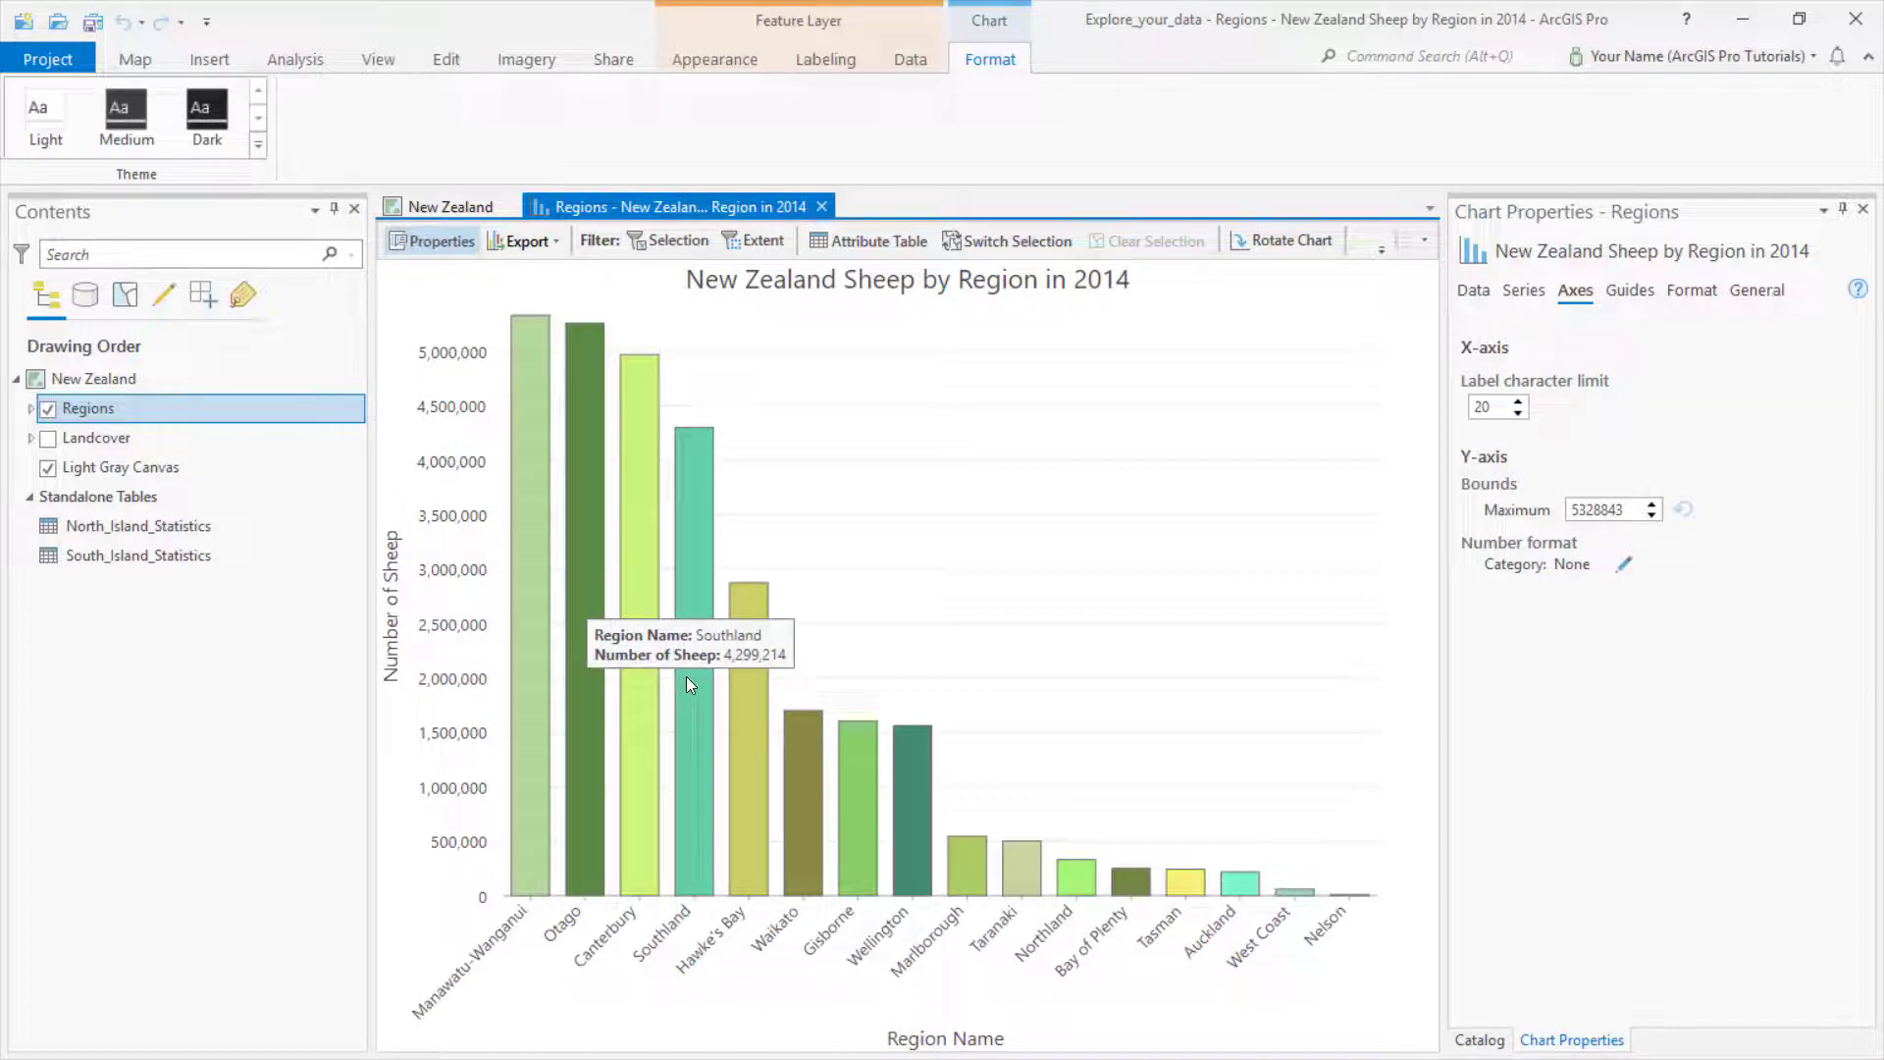
drag(549, 711, 693, 756)
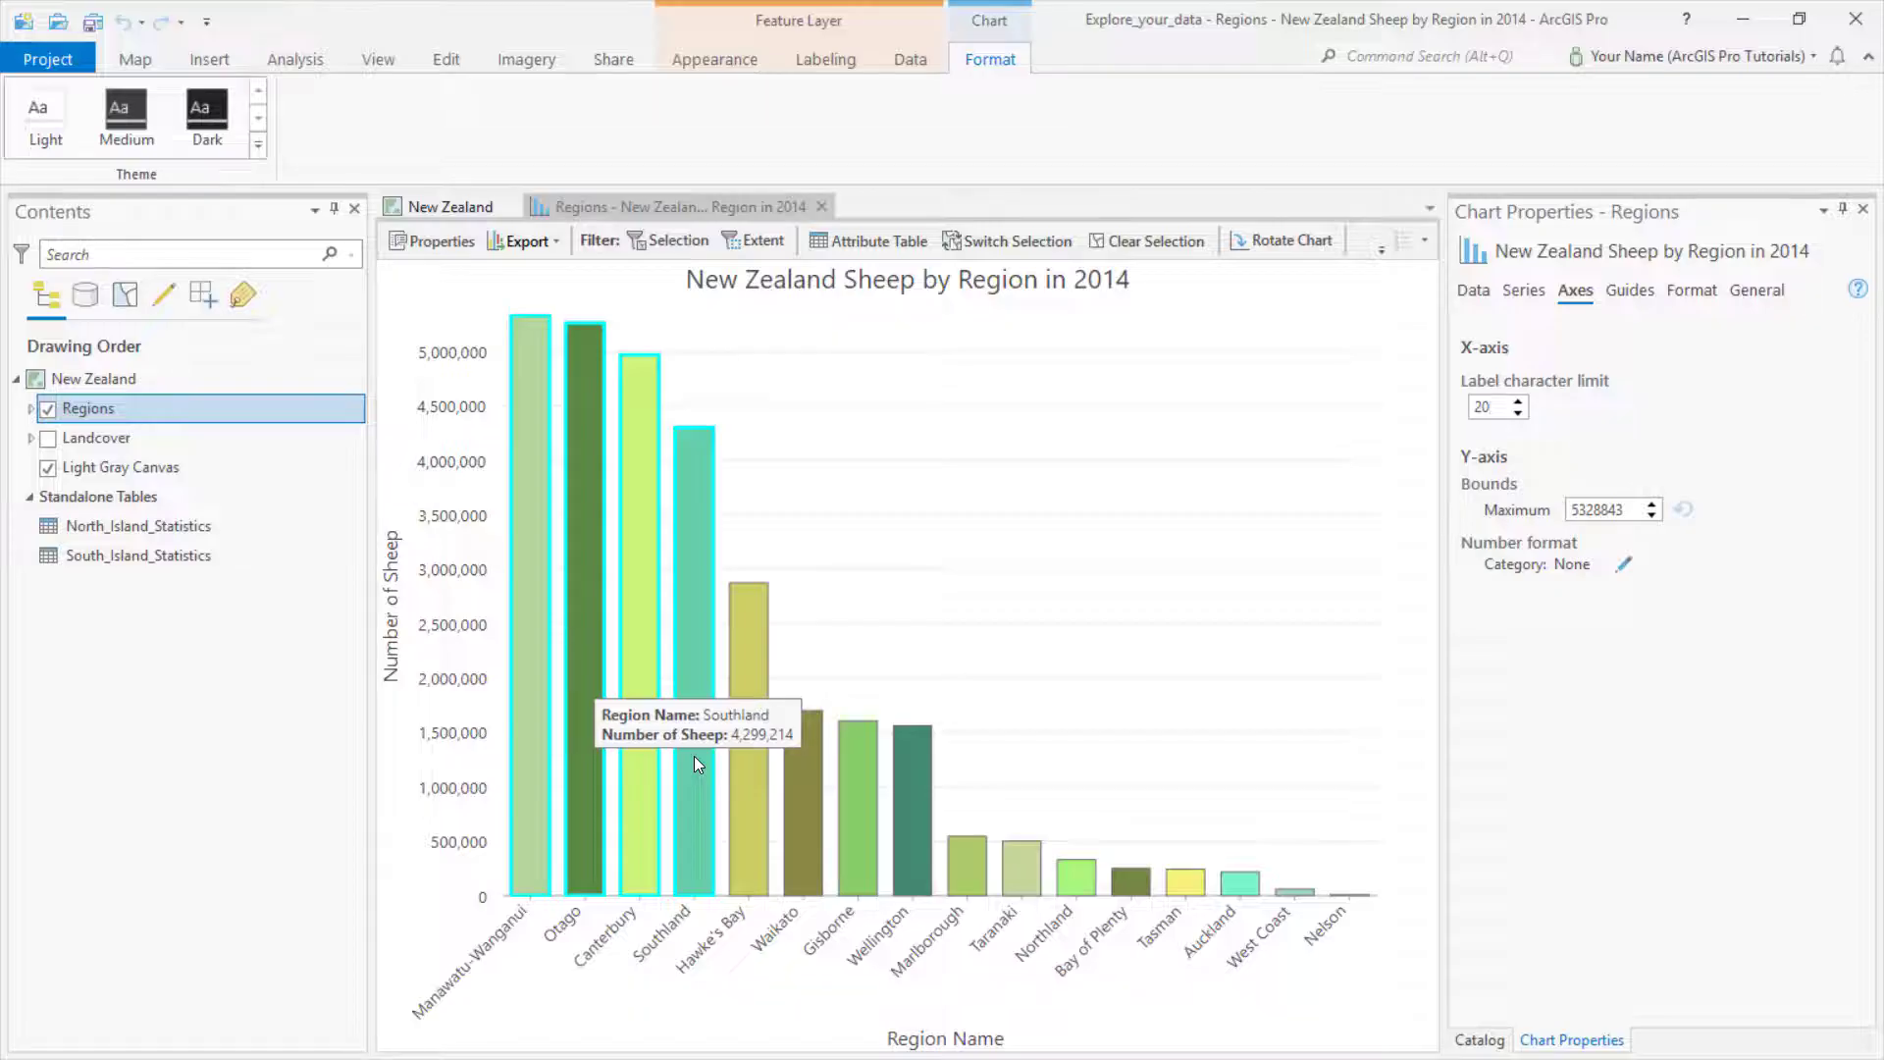
- Check the four selected regions on the map and in the Regions attribute table
click(474, 212)
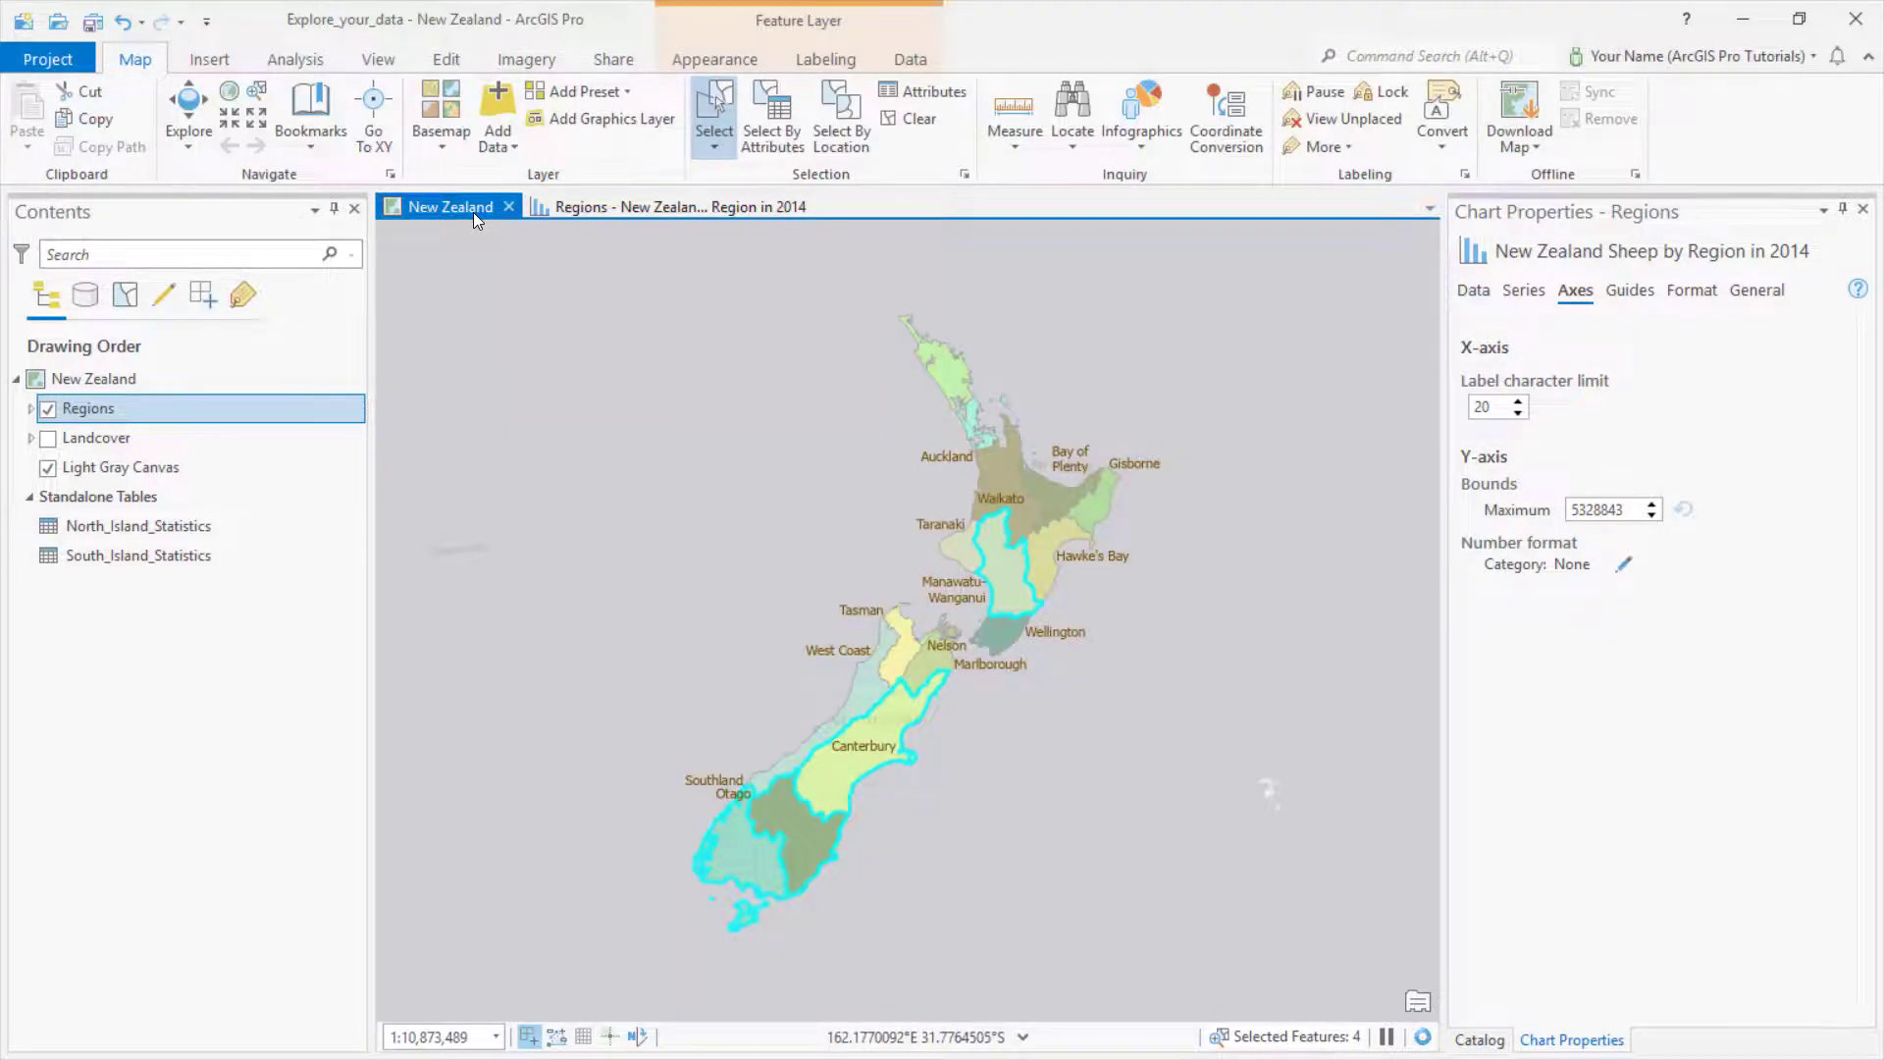
click(618, 205)
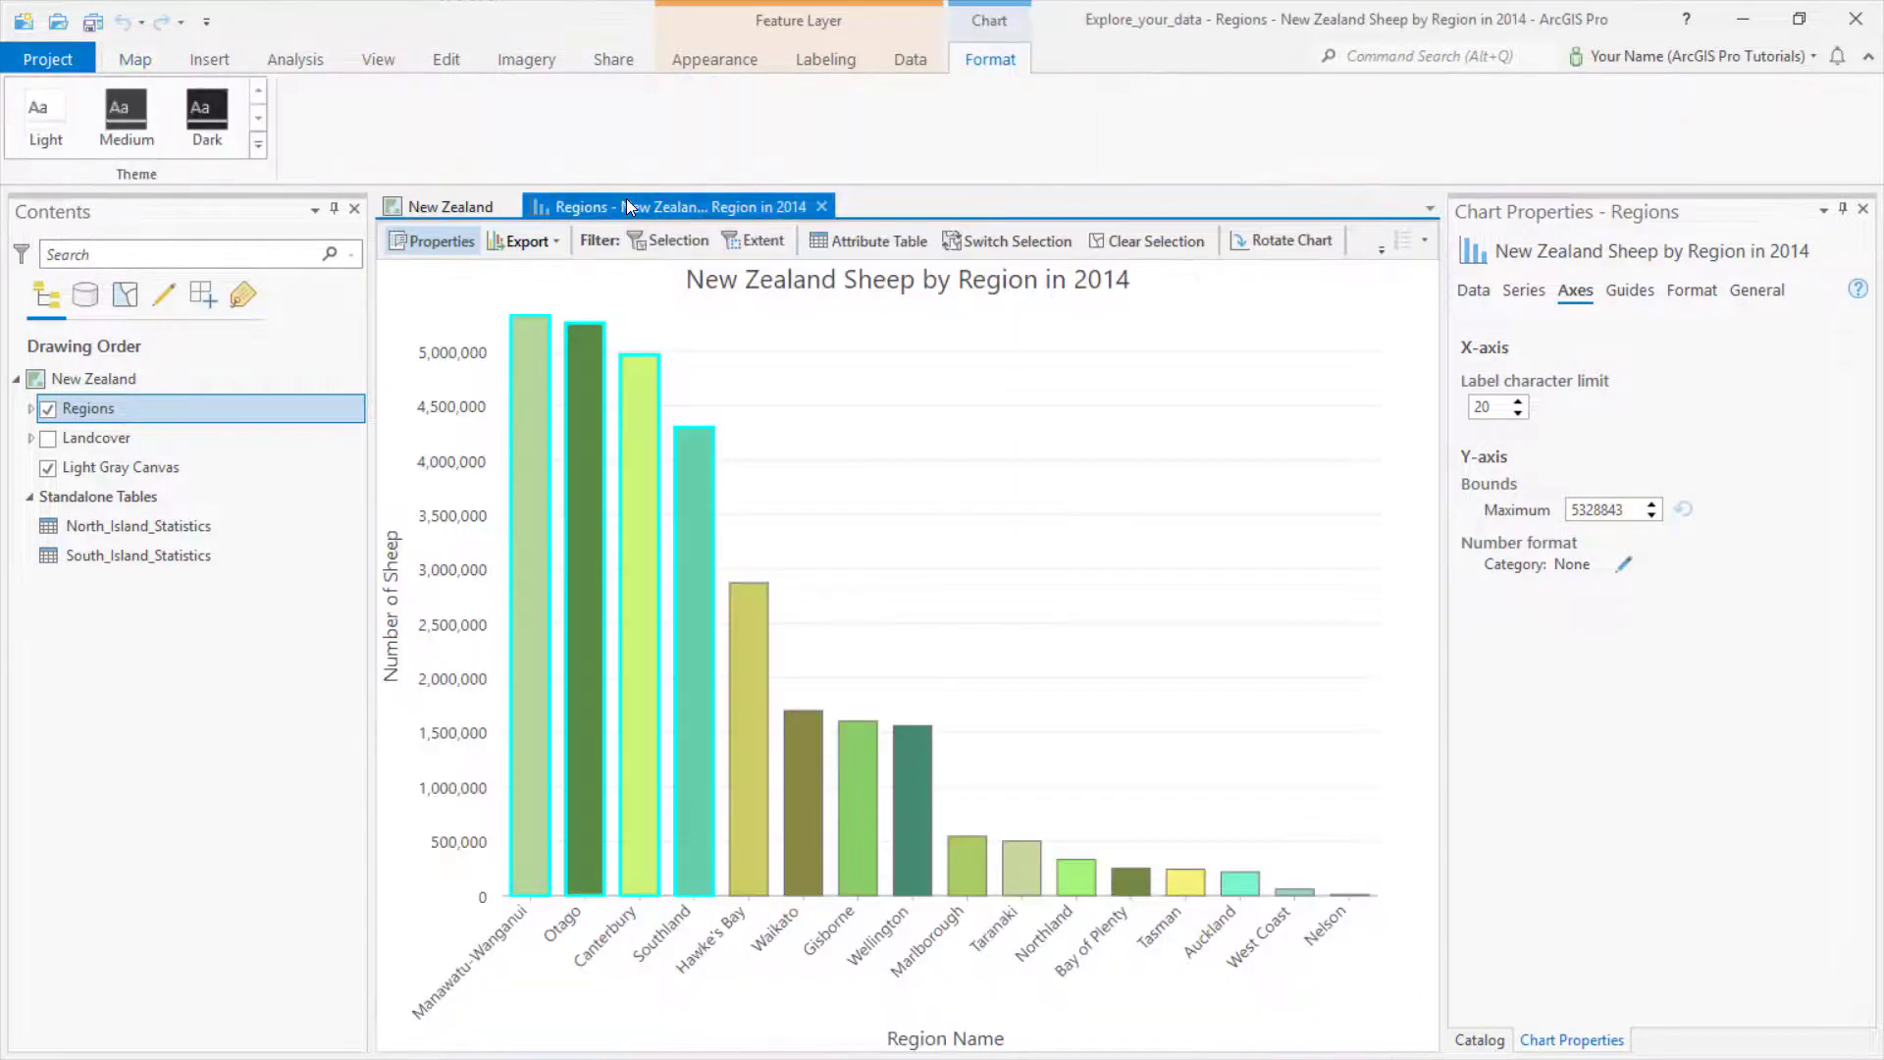
click(864, 239)
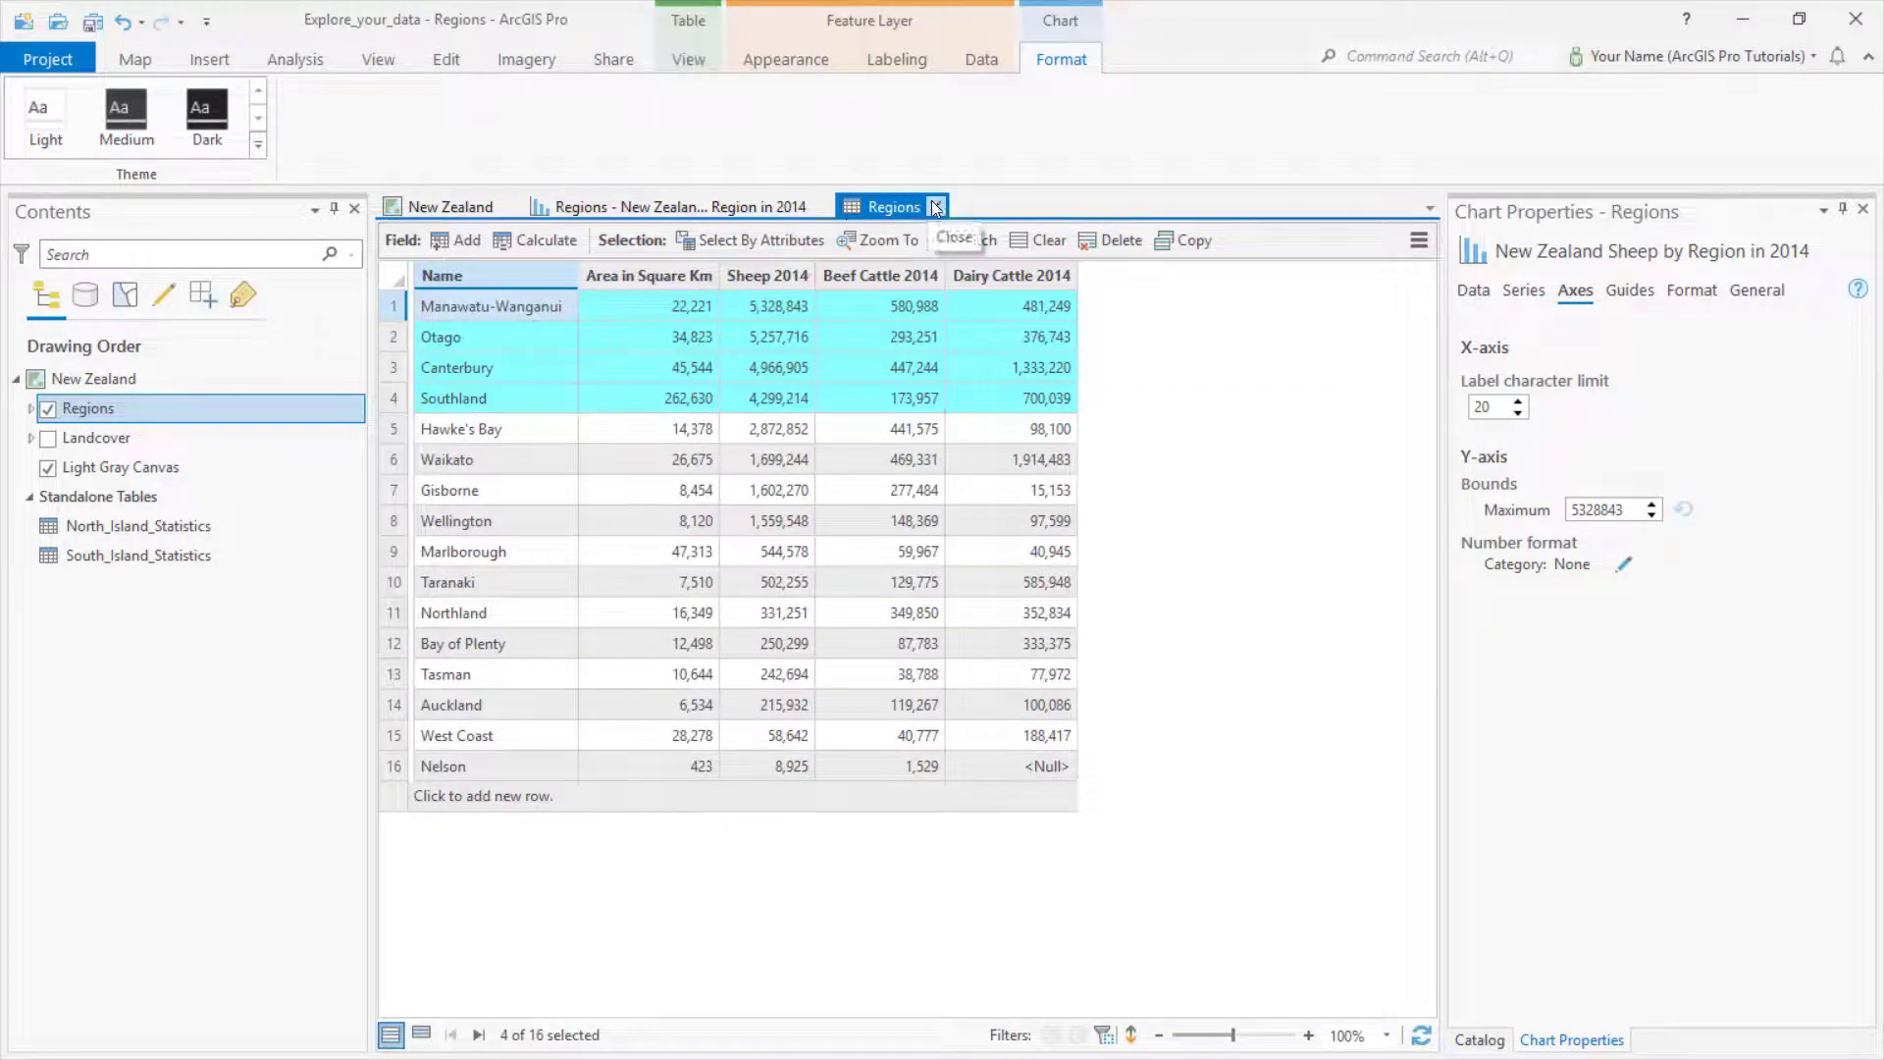
click(936, 207)
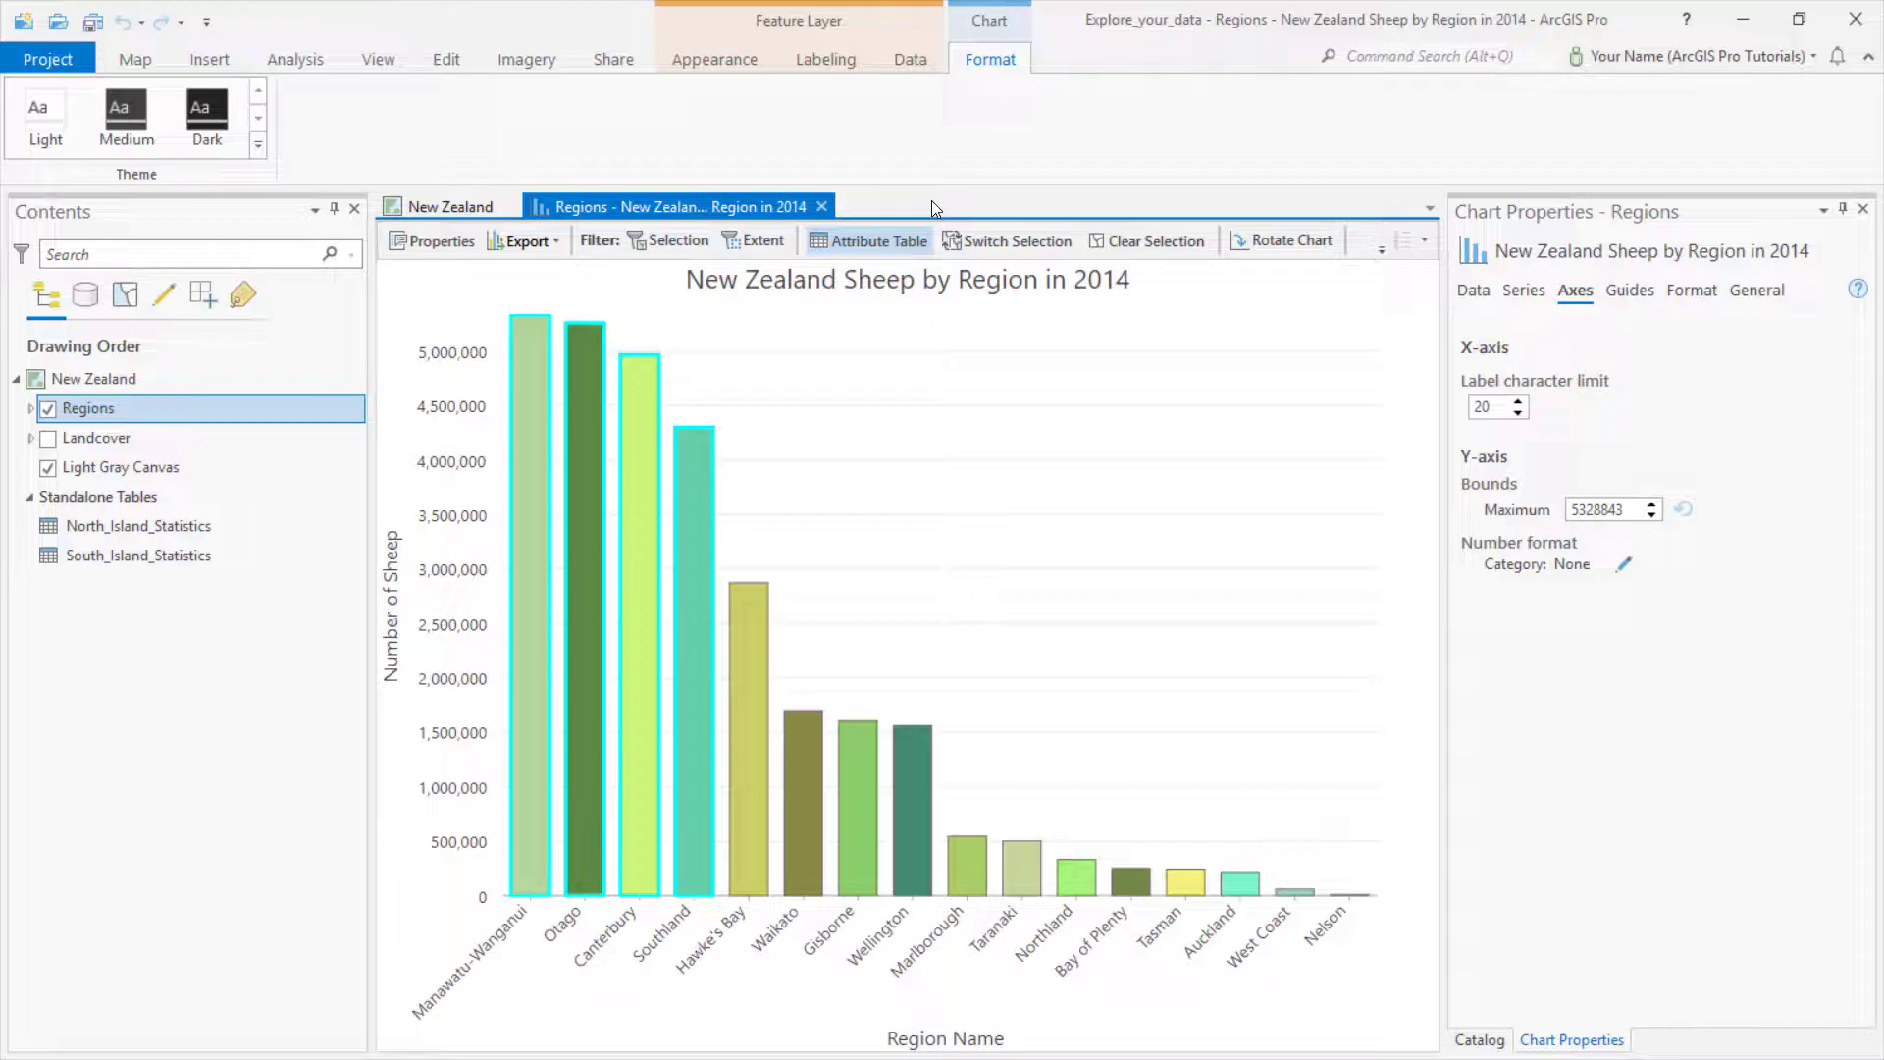
- Clear the region selection, then close Chart Properties and the chart tab
click(1207, 335)
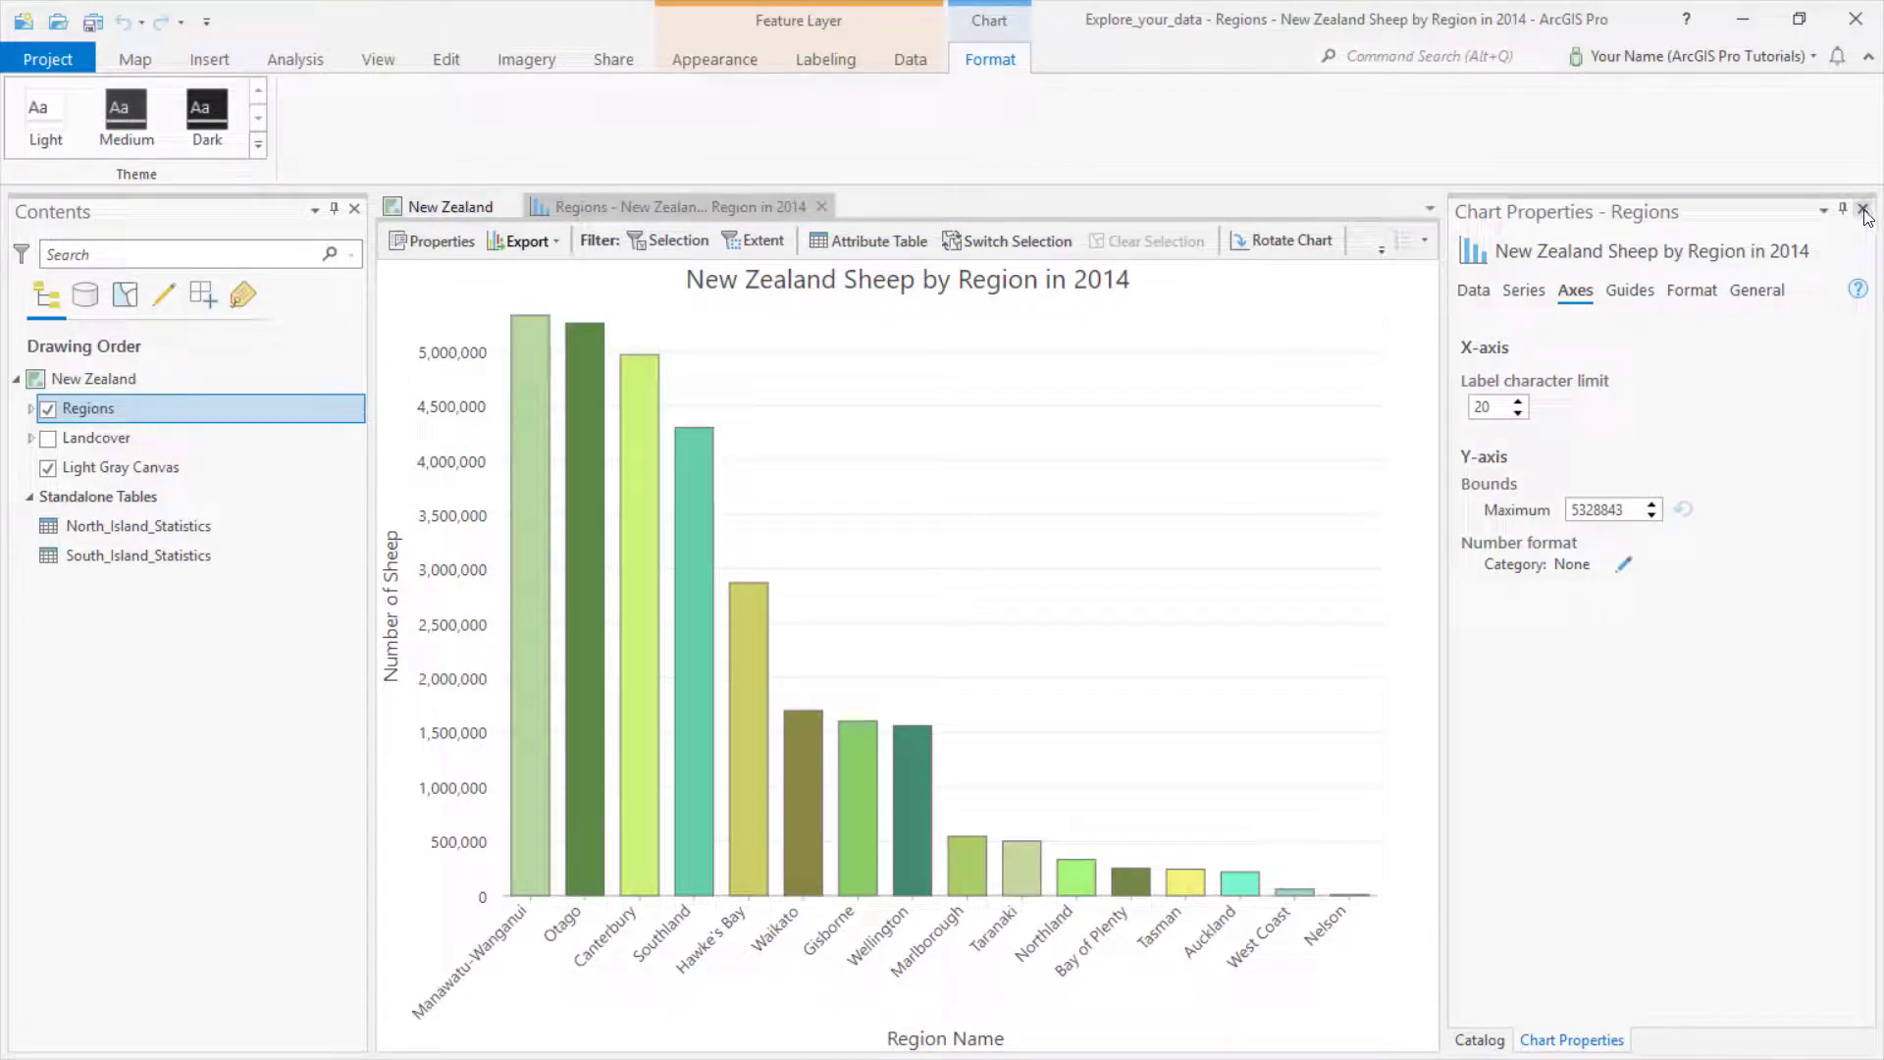
click(1863, 210)
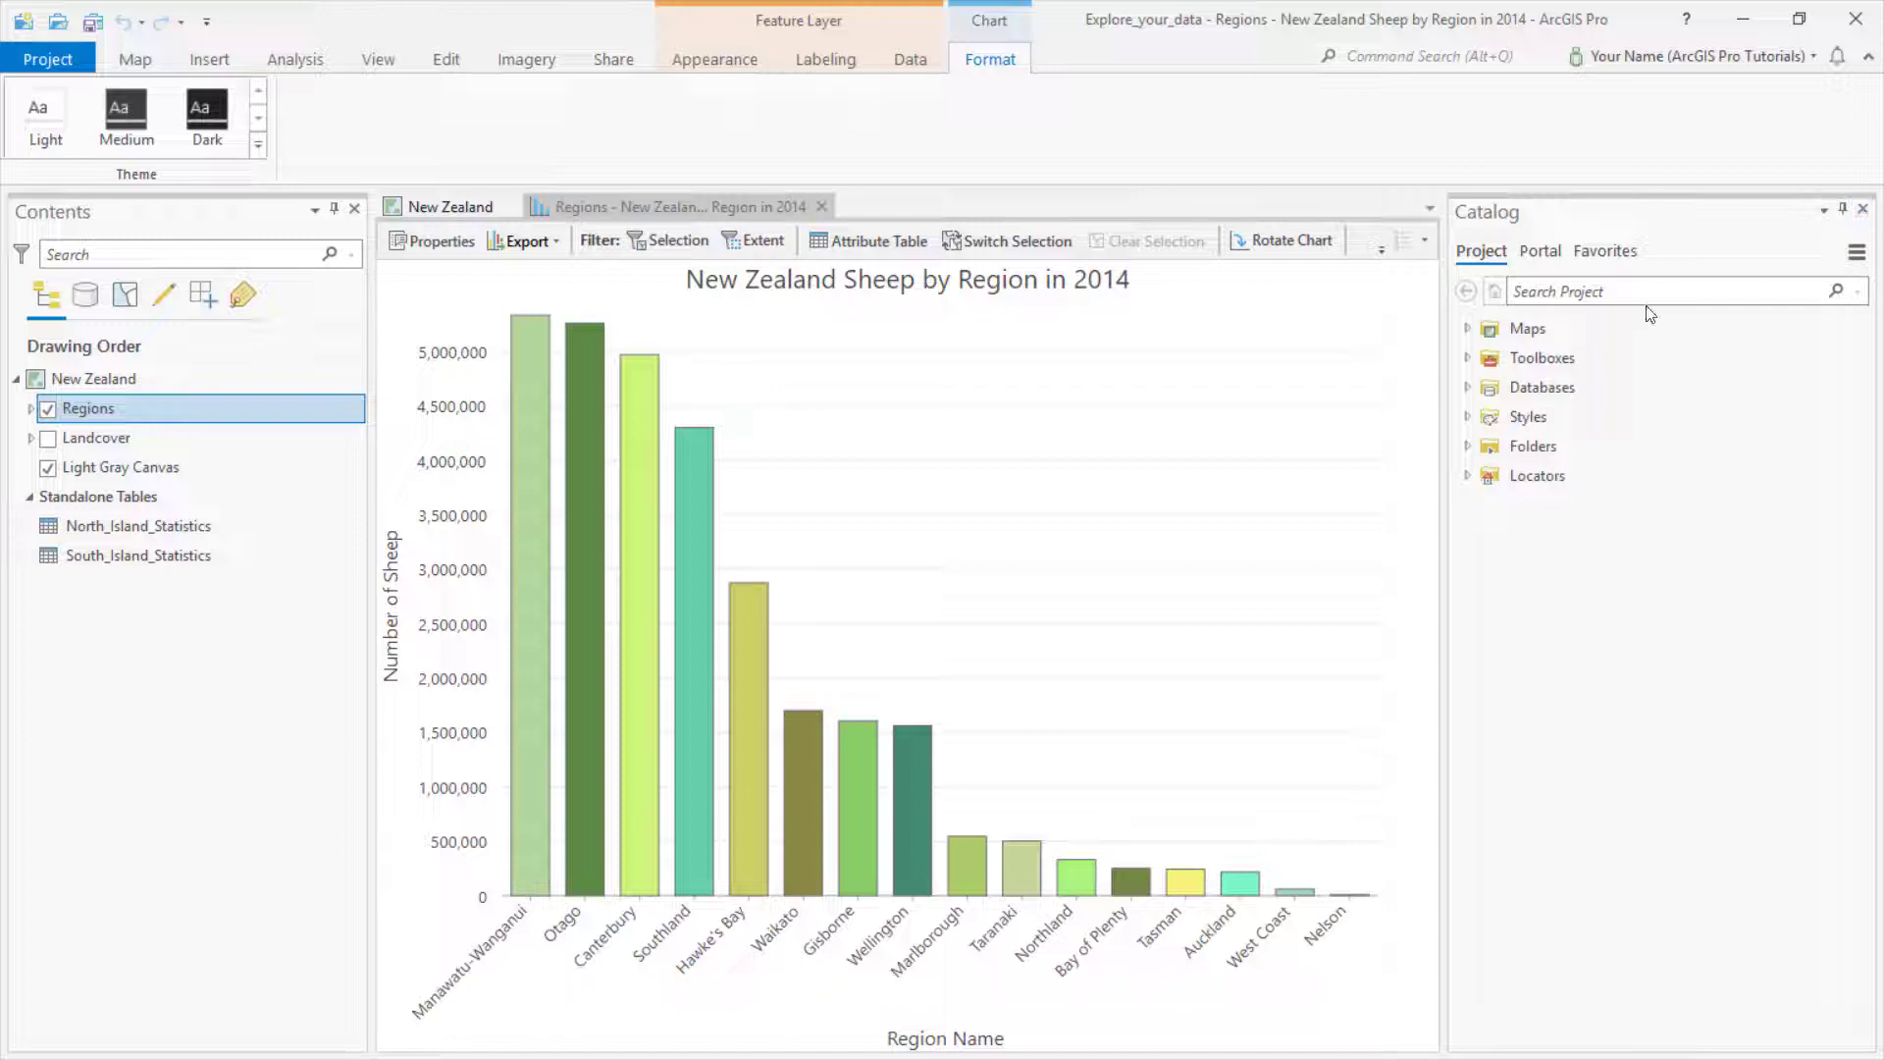
click(30, 409)
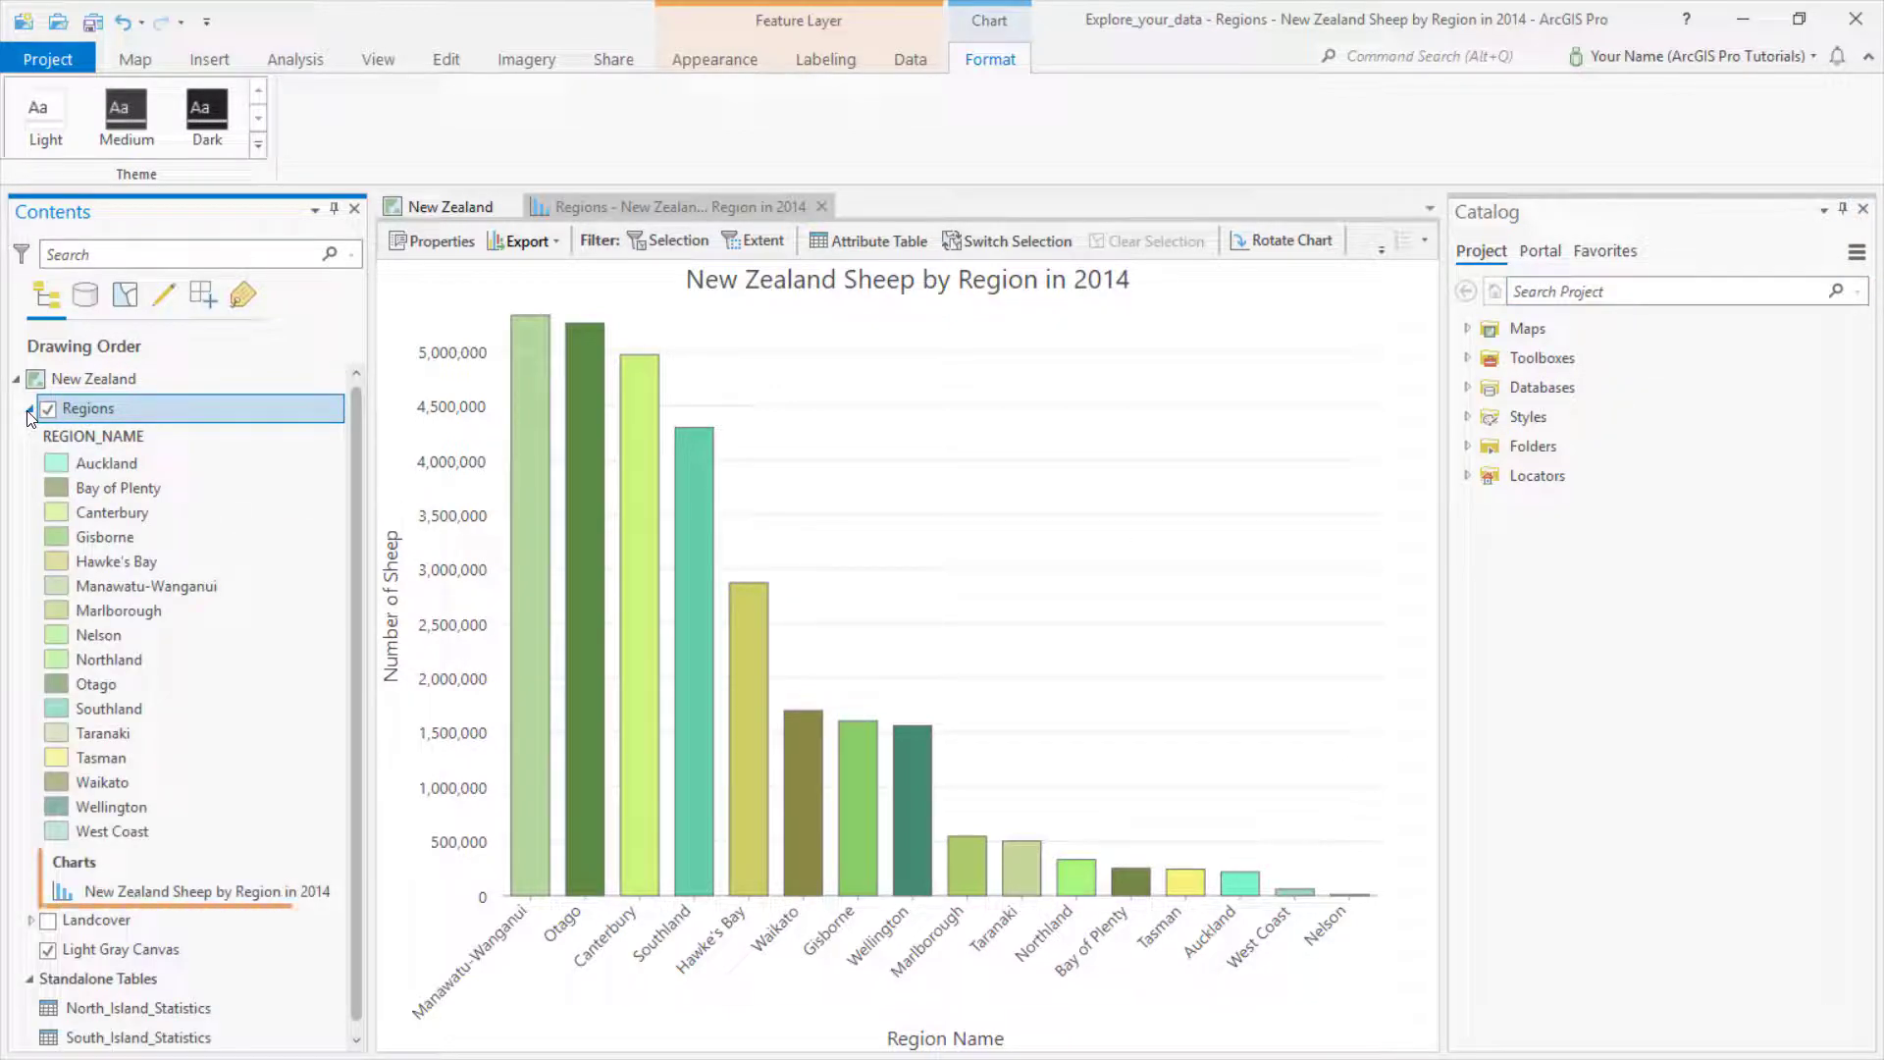
click(29, 410)
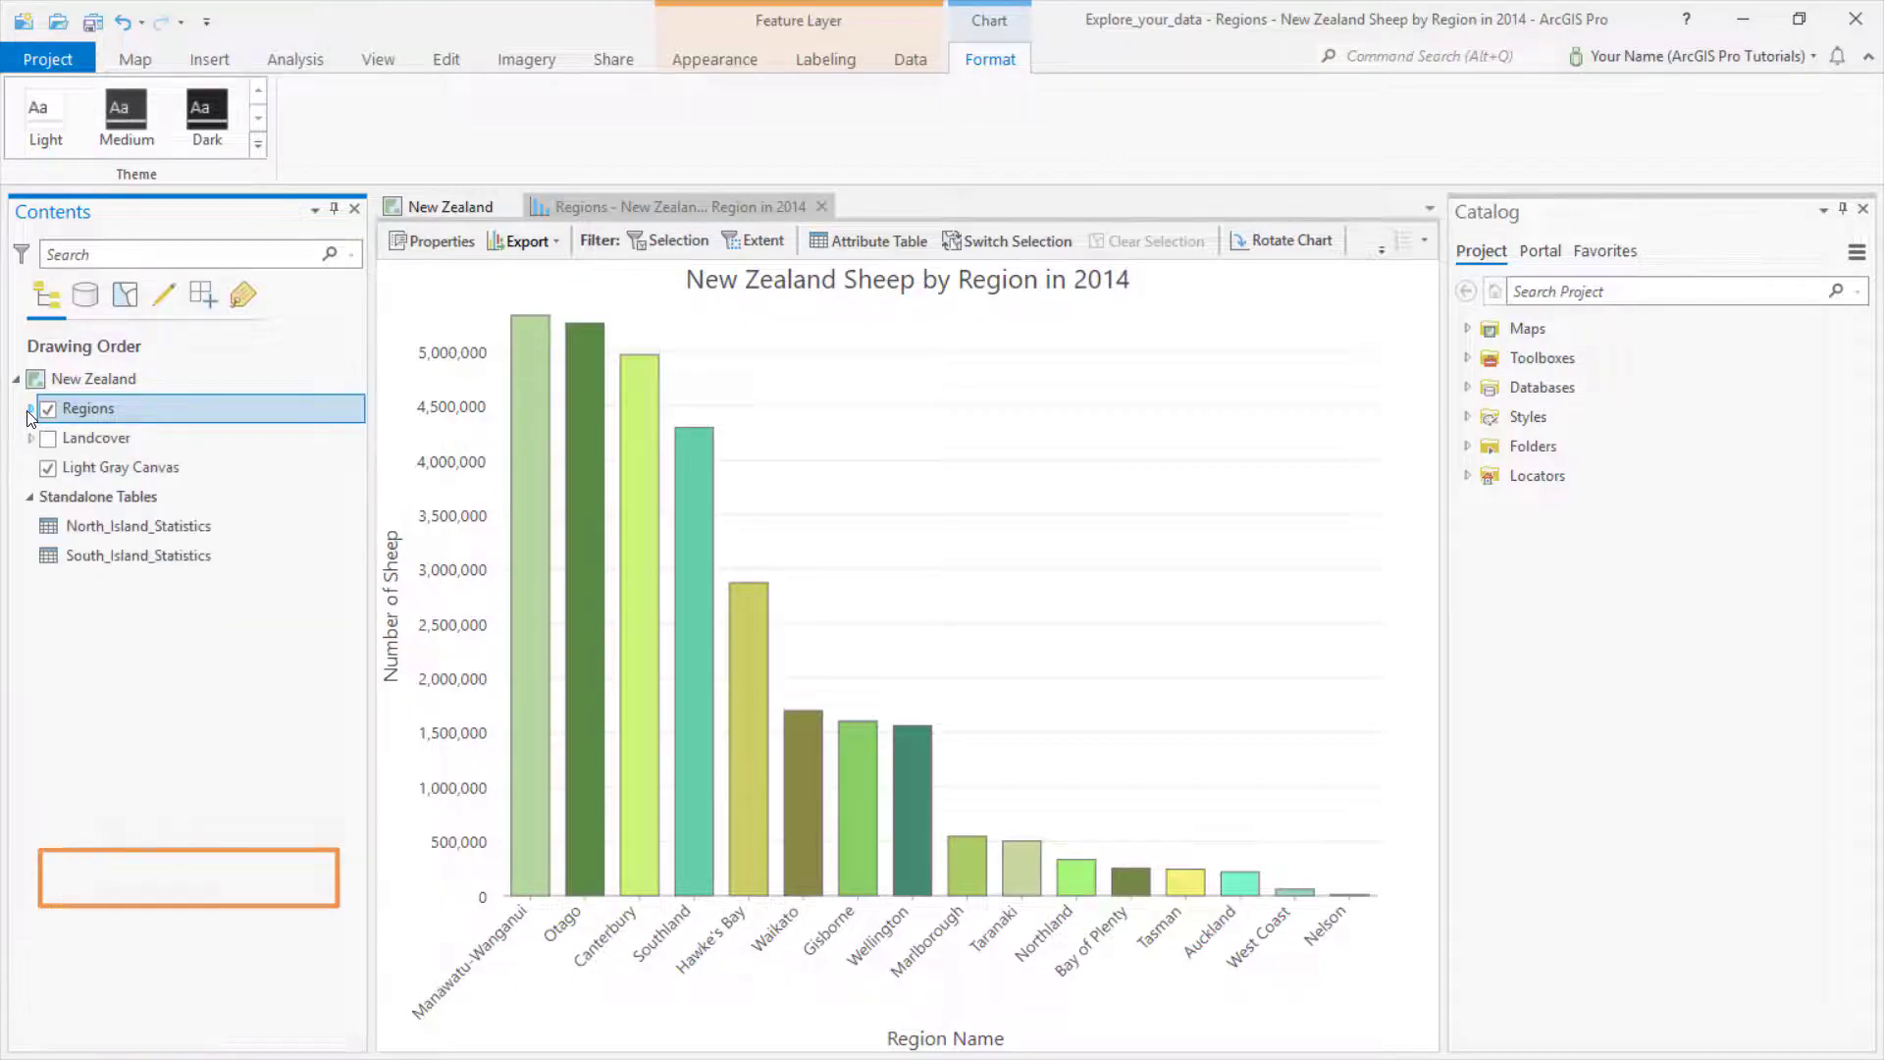
click(822, 207)
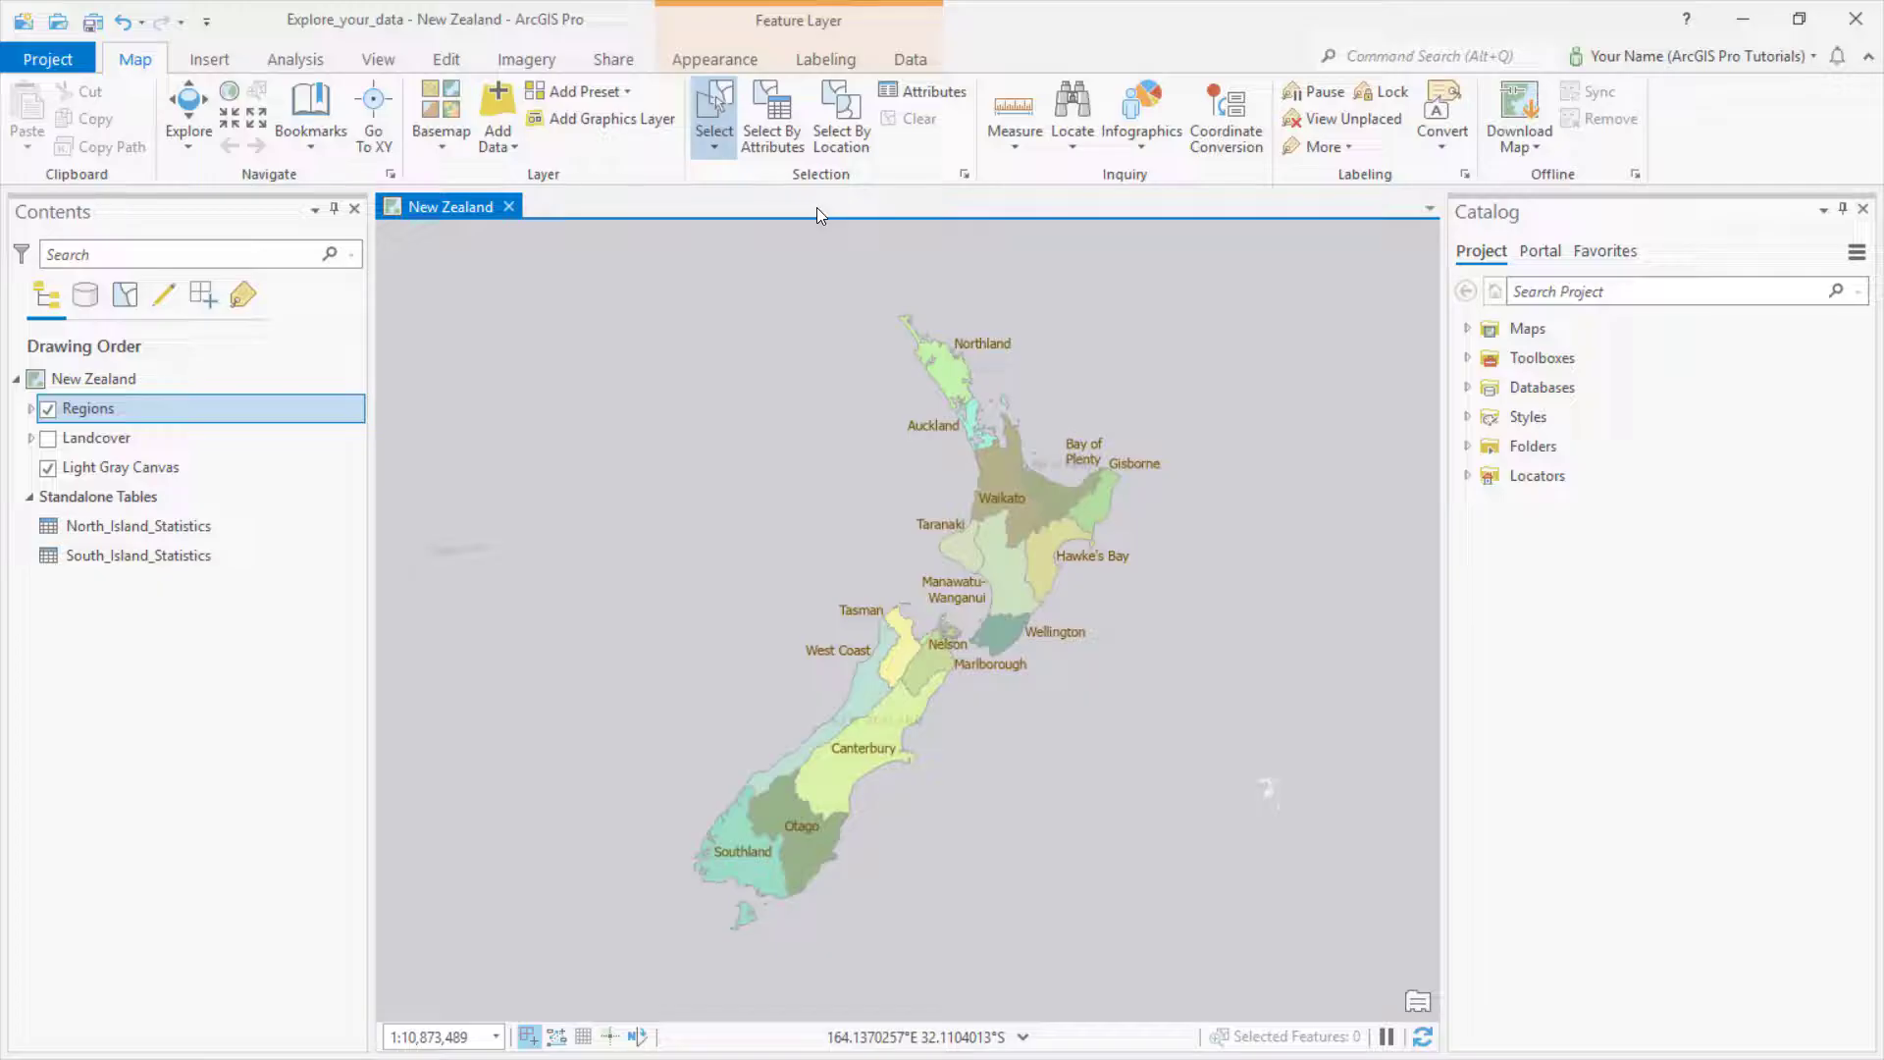
- Add an Image element to the Regions pop-ups with empty title and caption
right_click(286, 409)
click(430, 858)
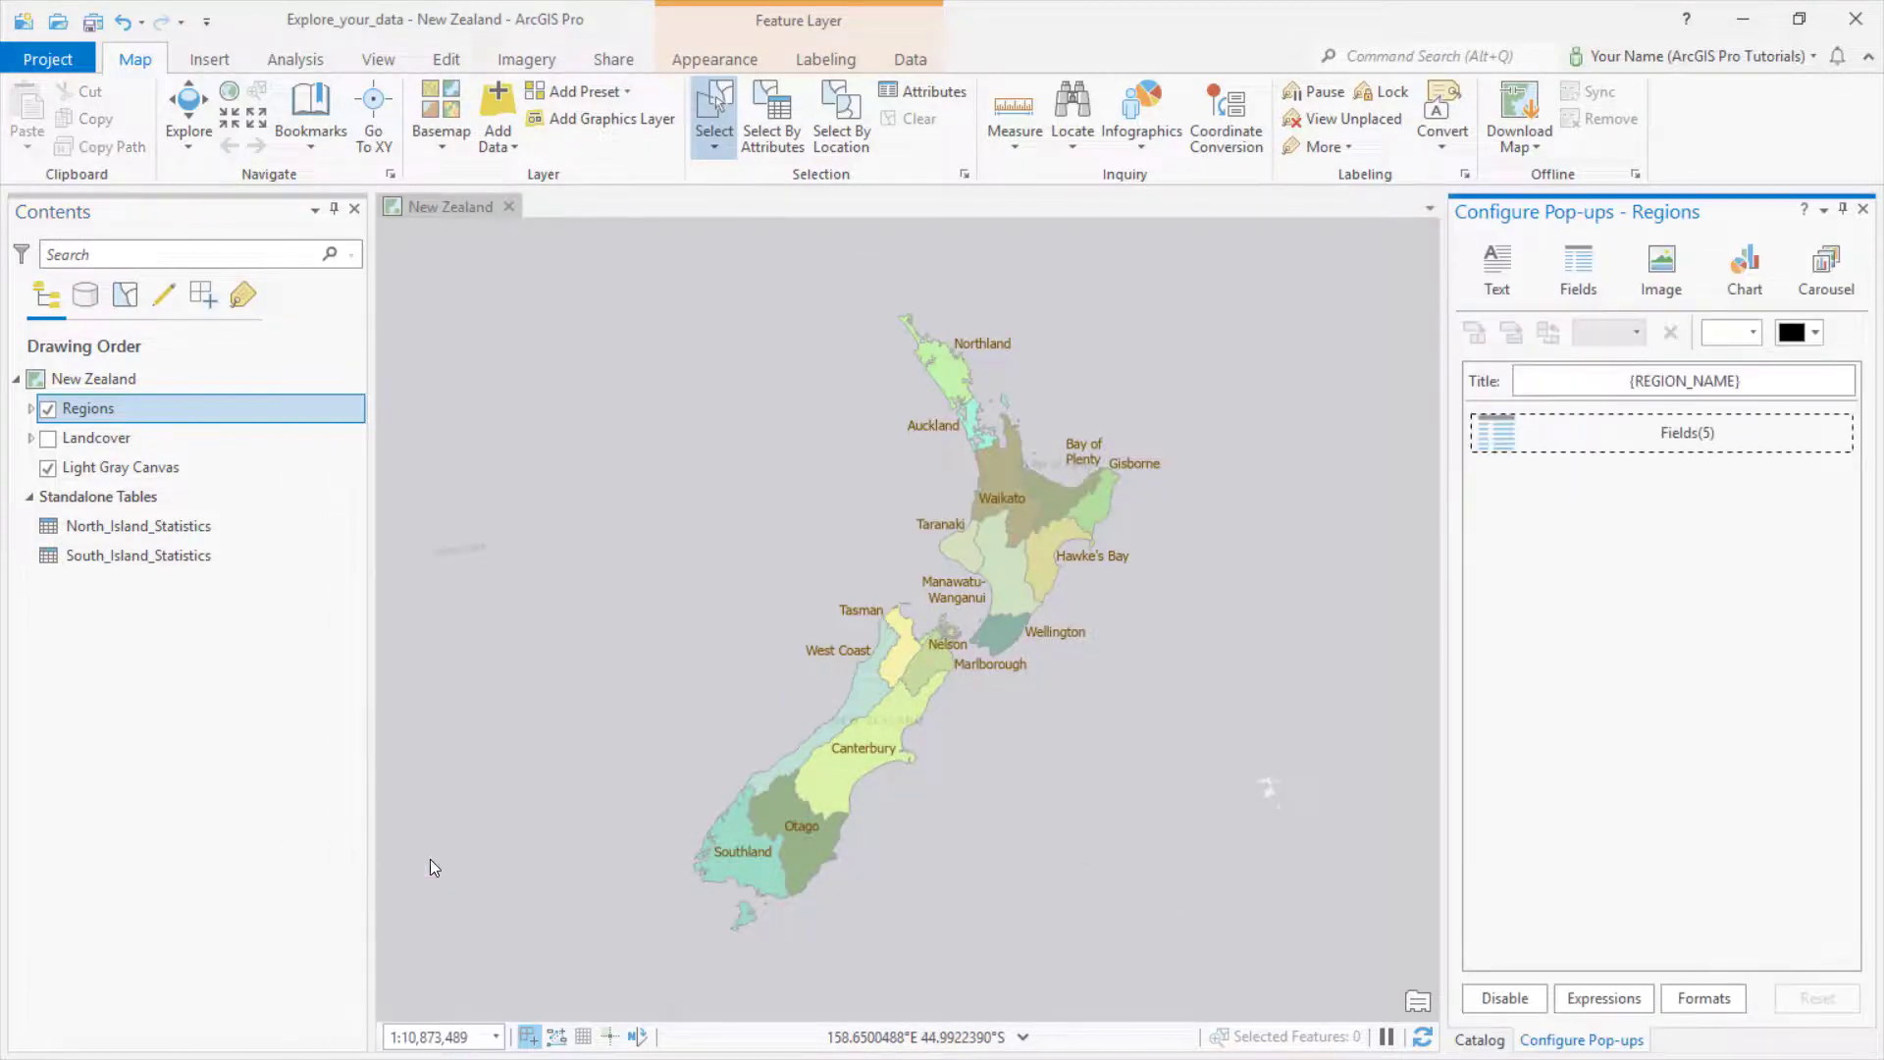
click(1655, 261)
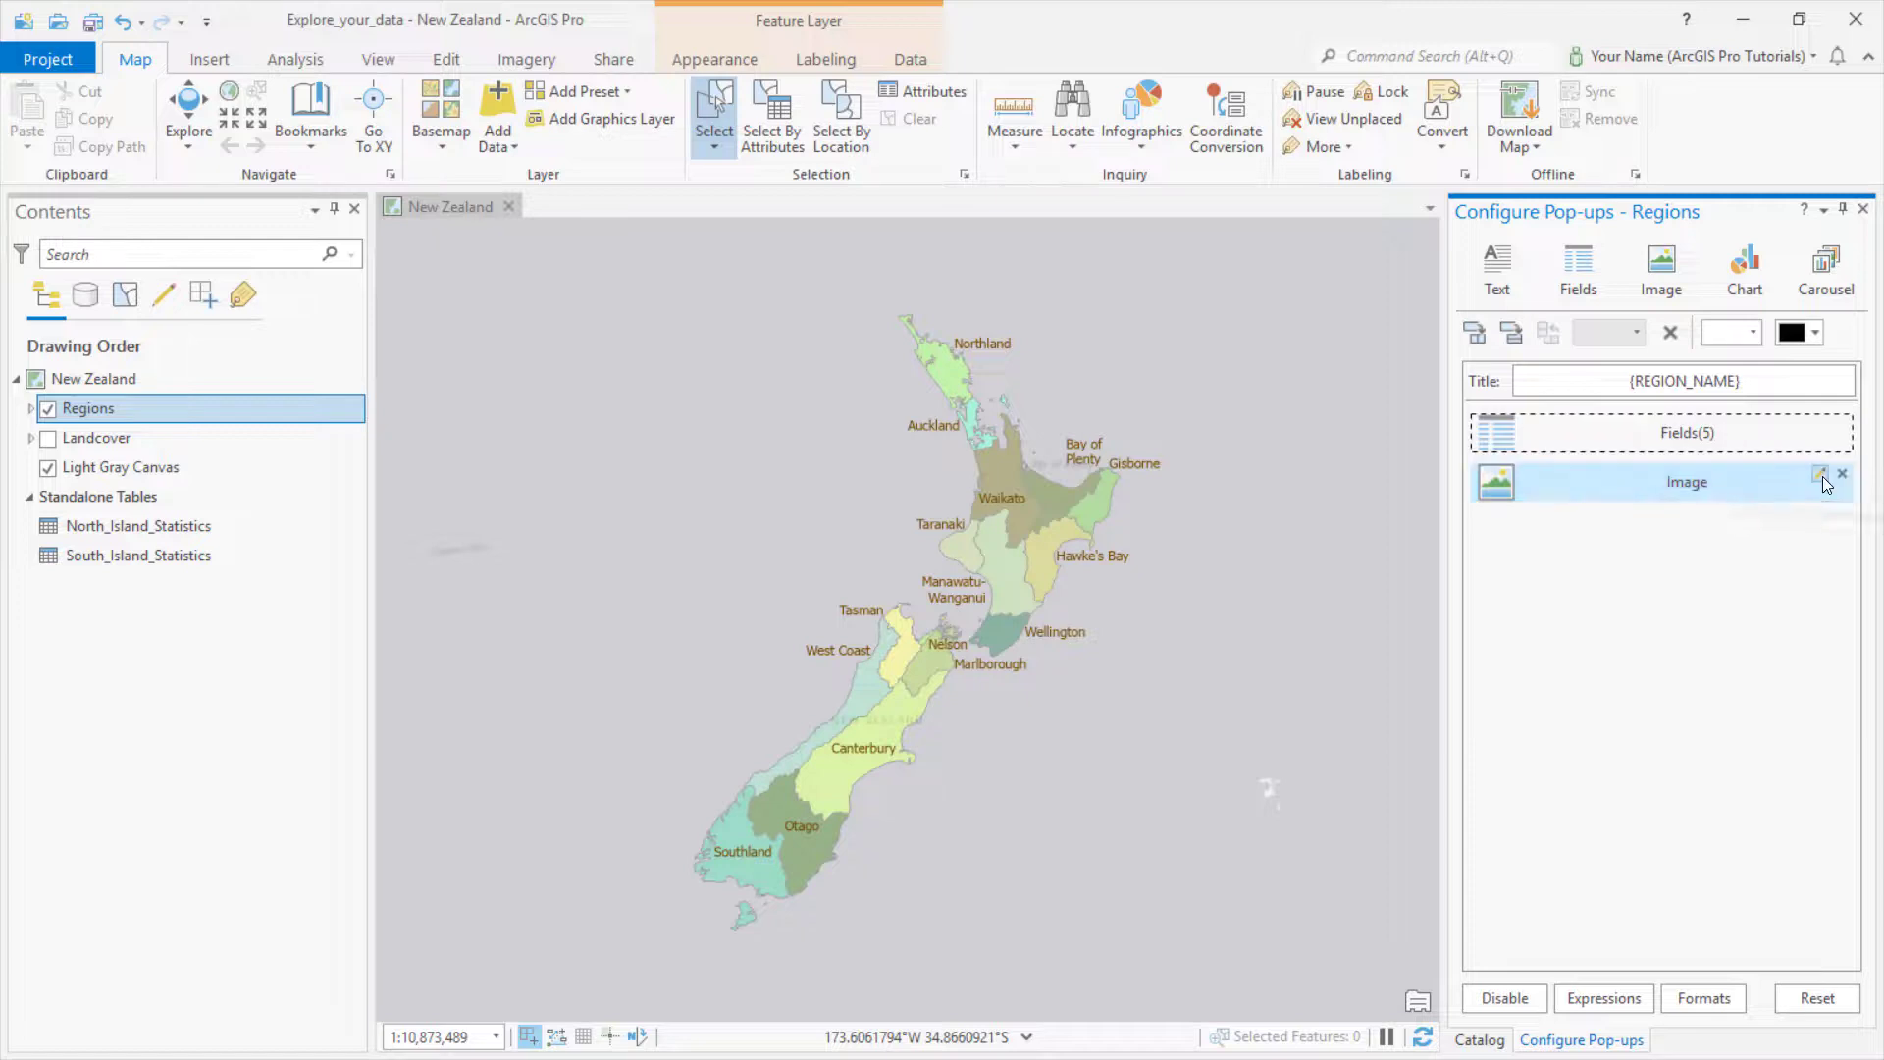
click(1823, 475)
double_click(1527, 341)
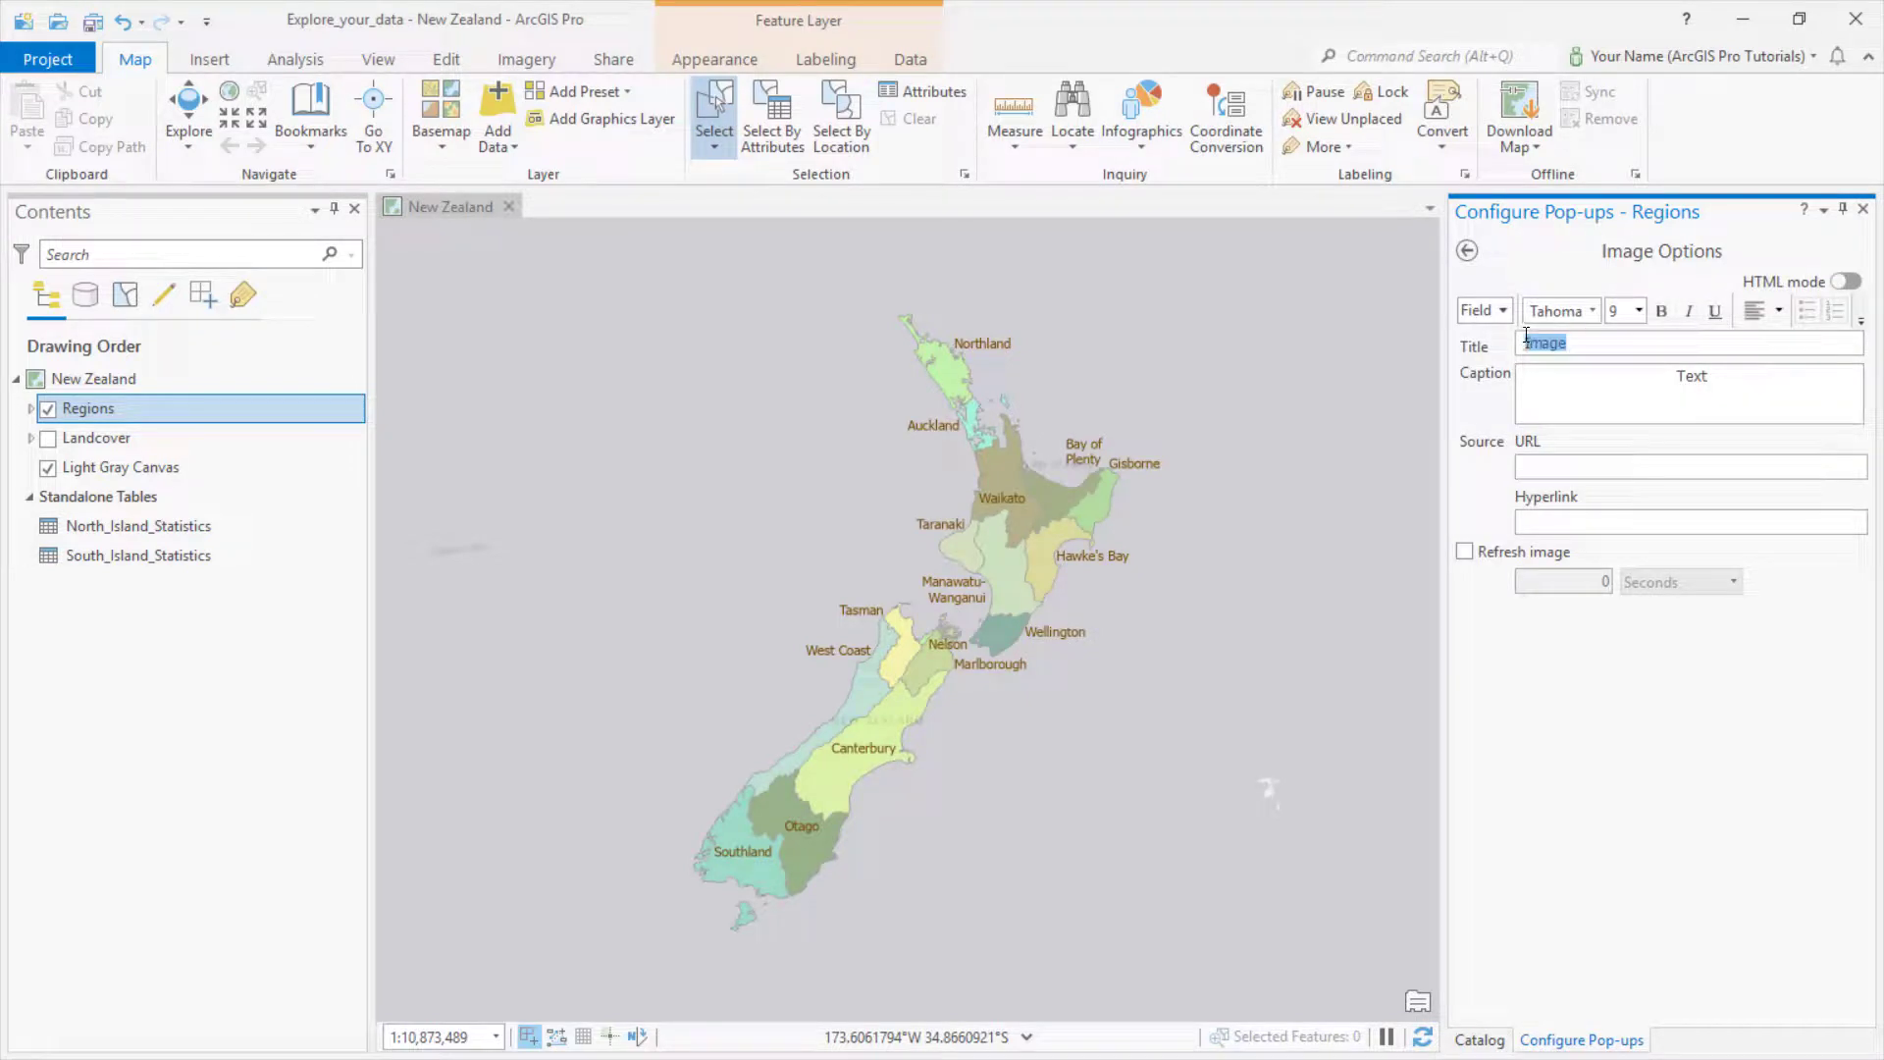
key(BackSpace)
double_click(1670, 374)
key(BackSpace)
- Set the image URL to the IMAGE_URL field and view Gisborne's pop-up
click(1651, 462)
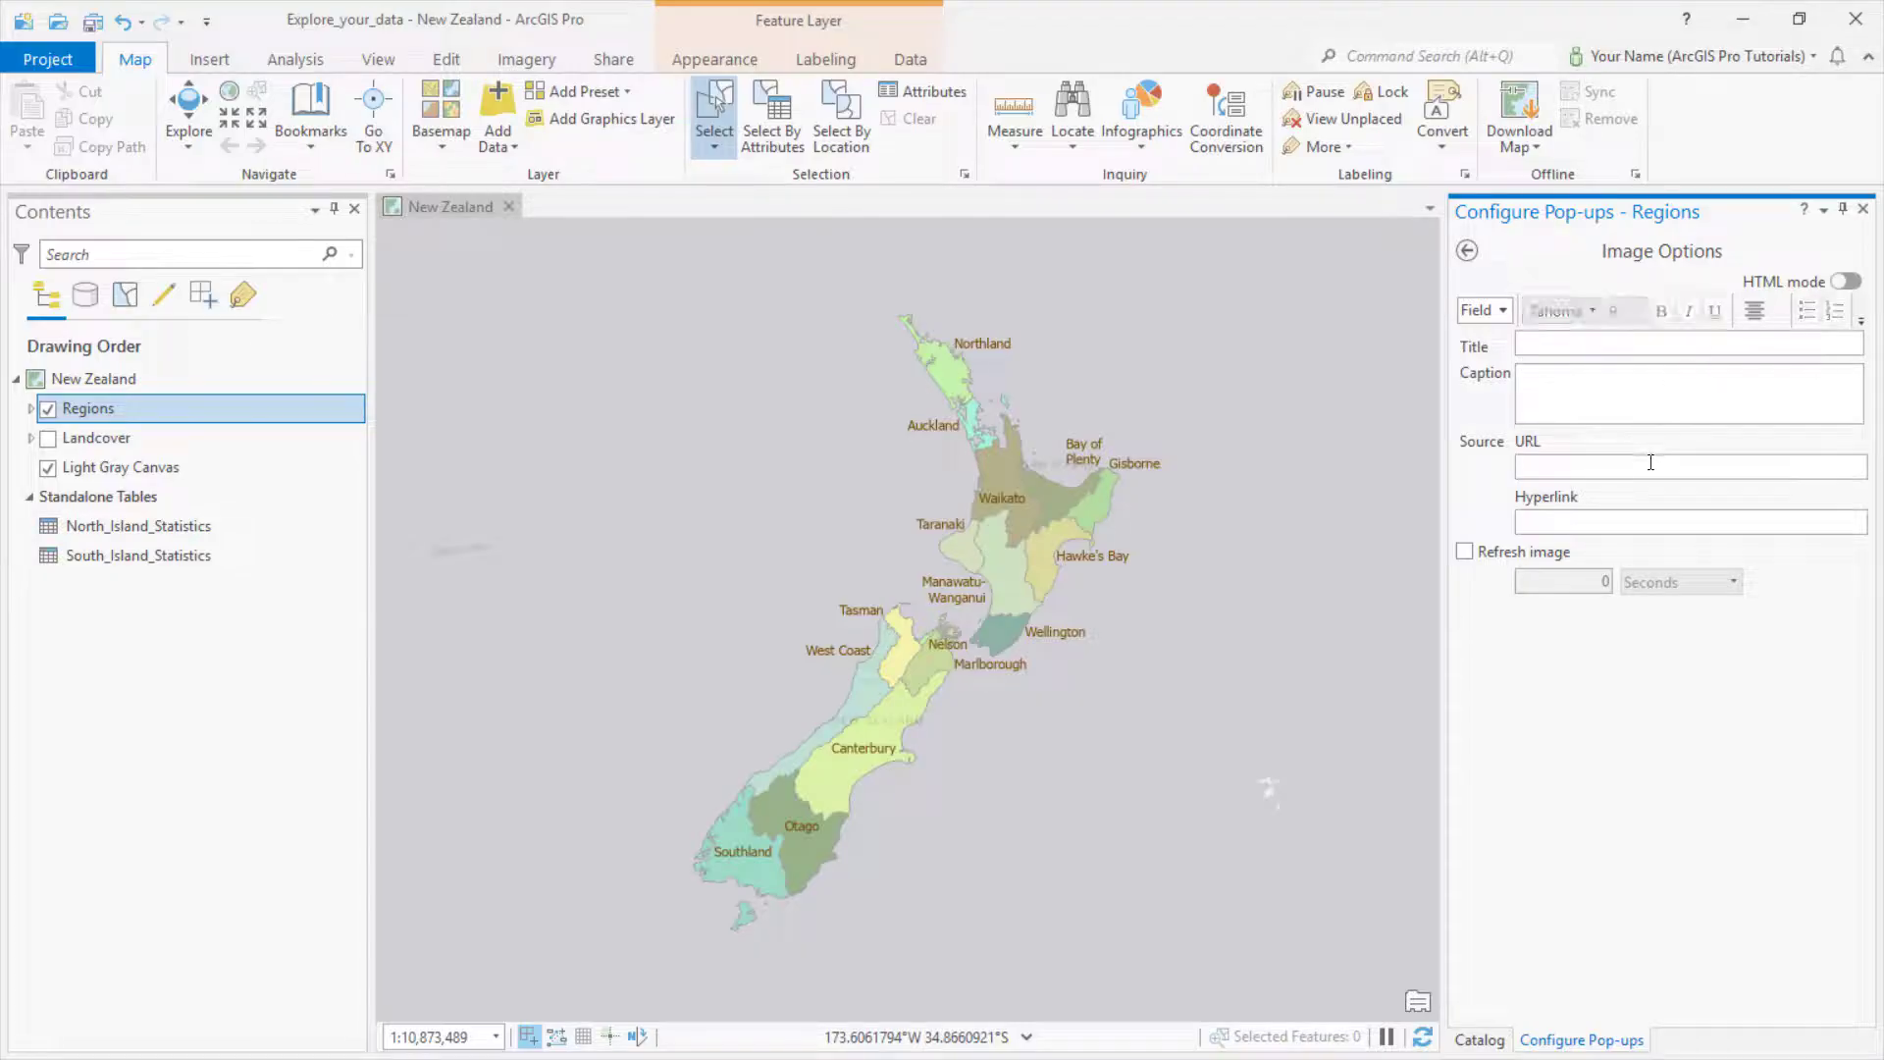
click(1505, 312)
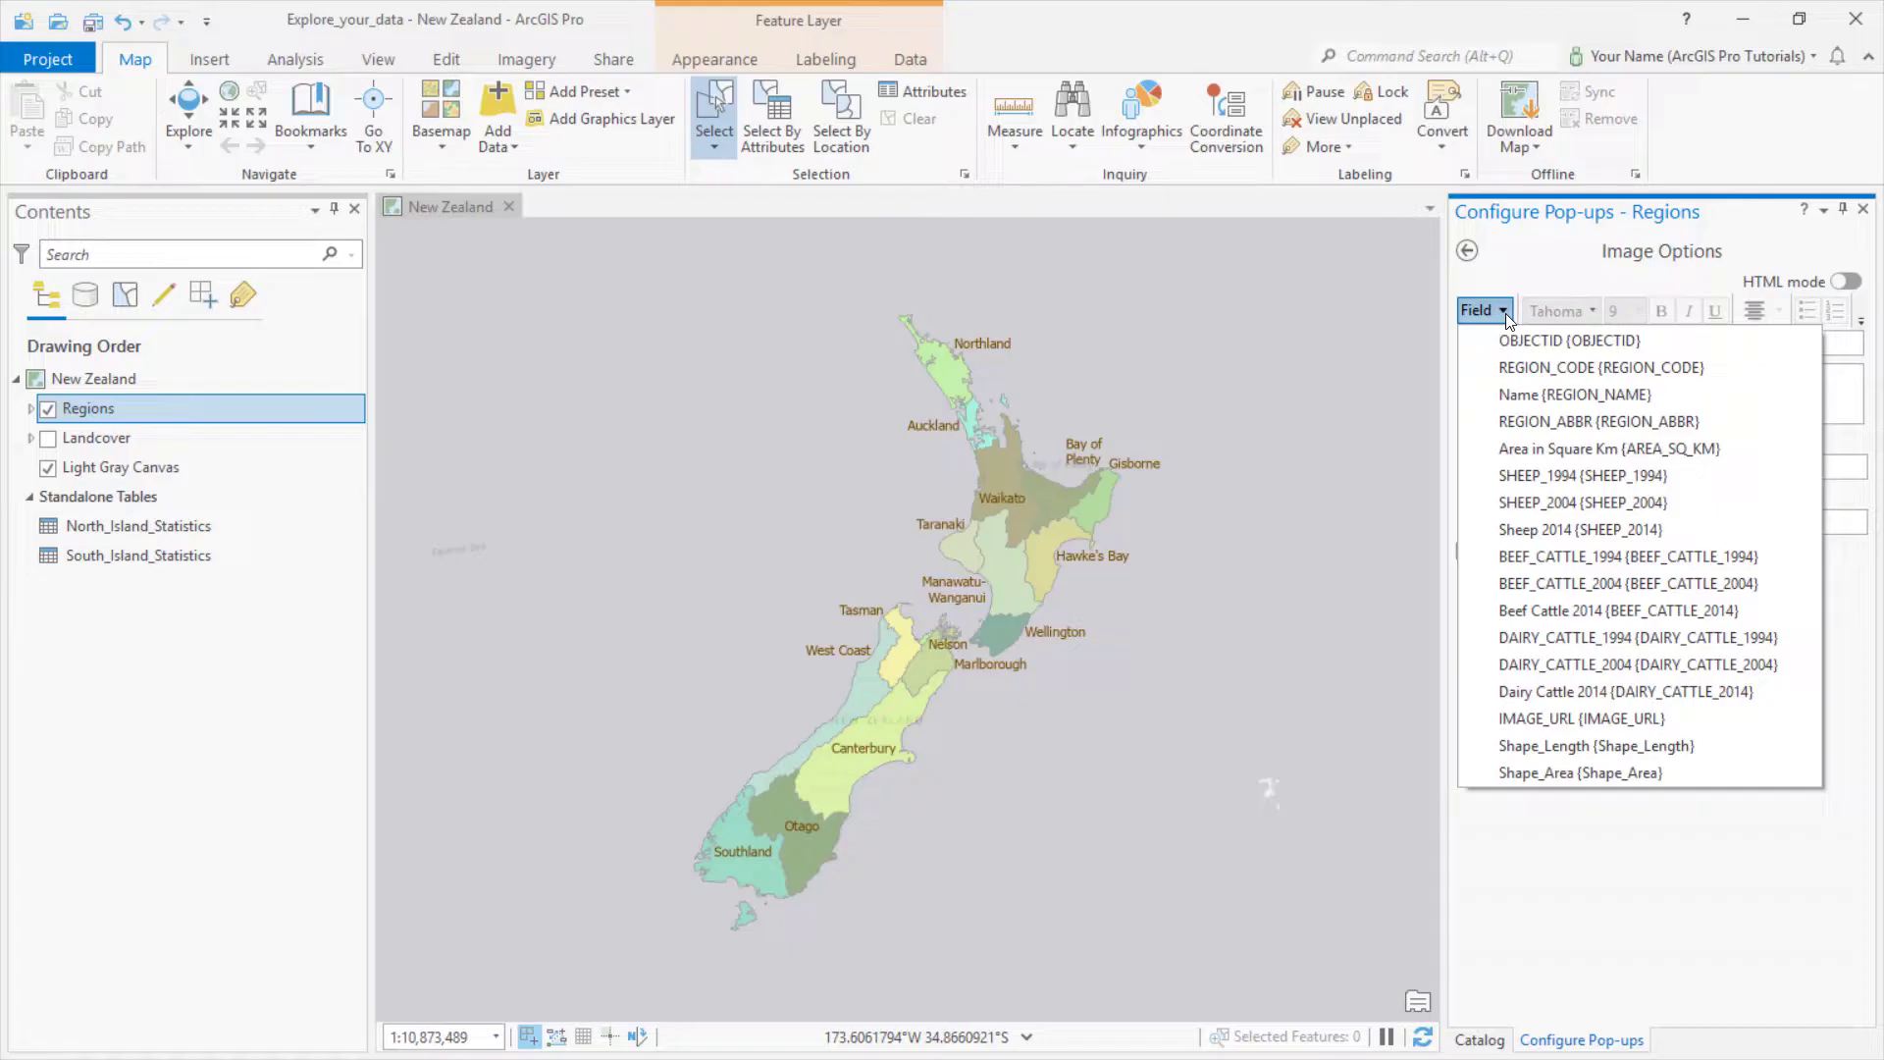
click(1551, 721)
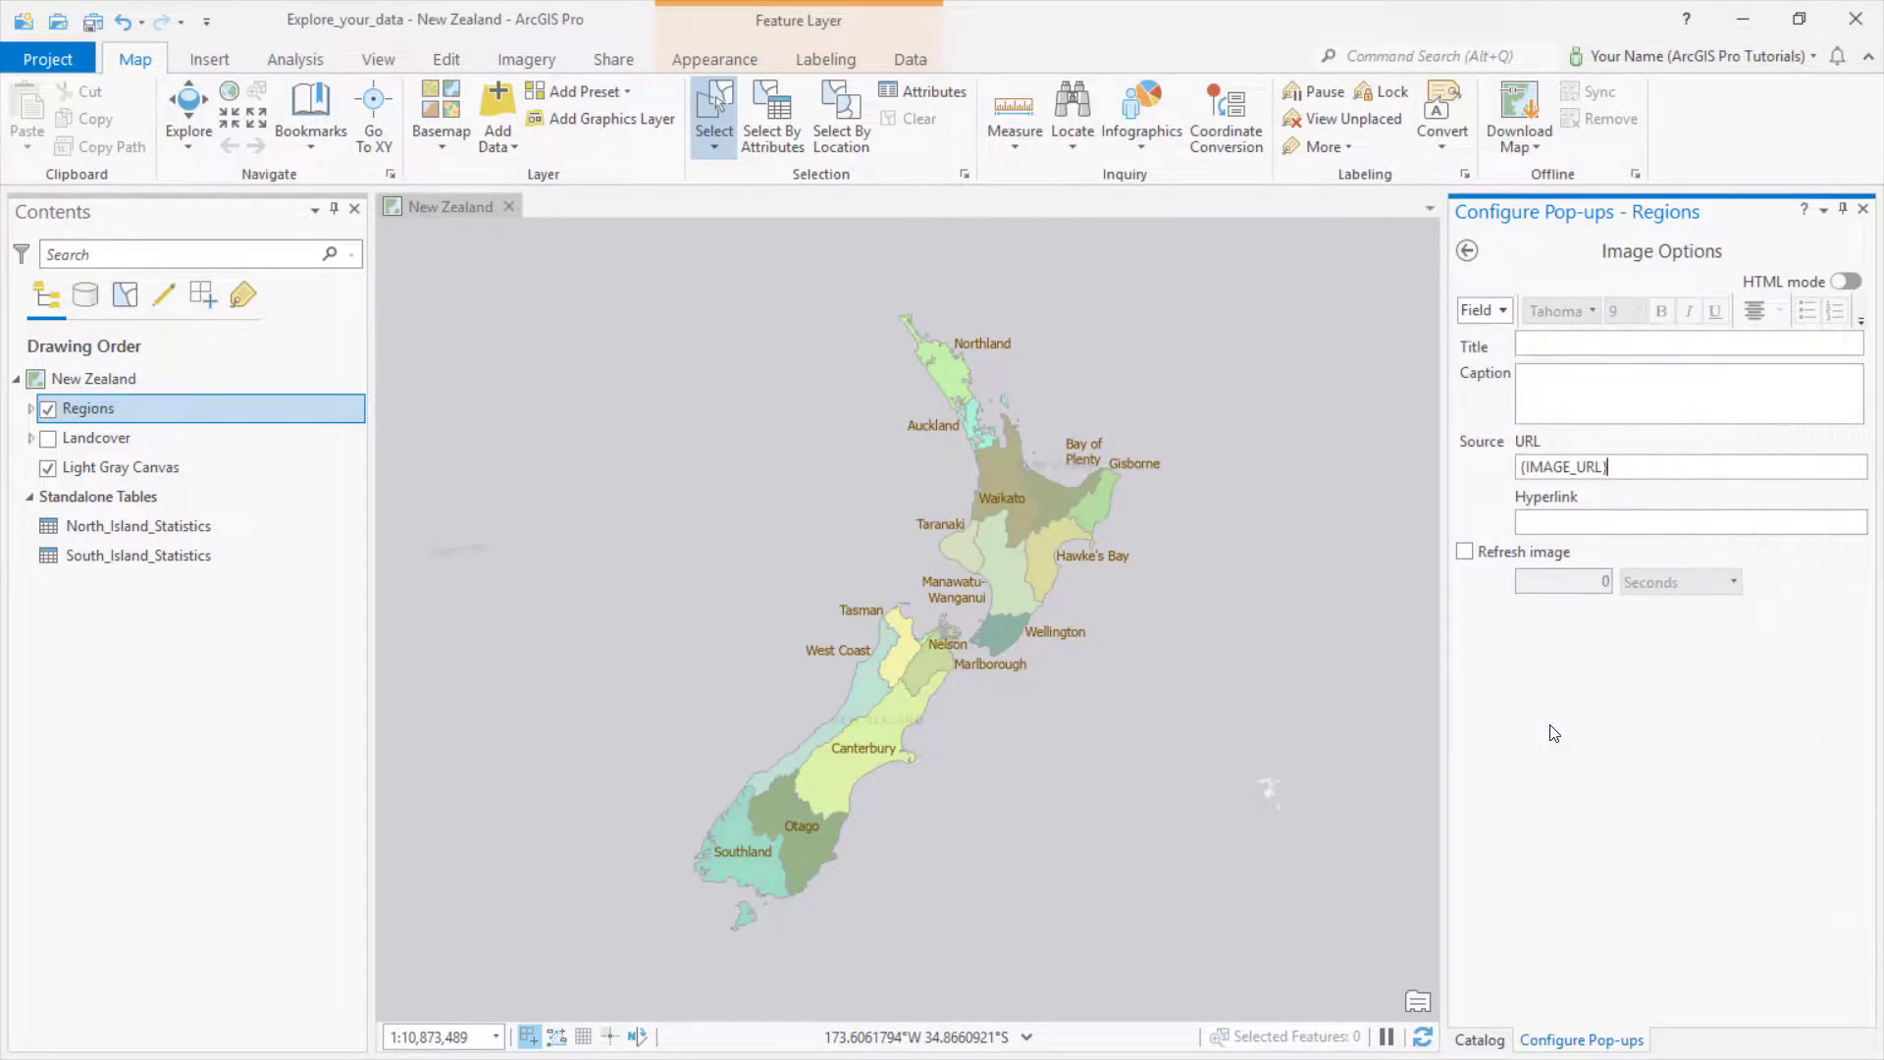
click(1468, 252)
click(193, 104)
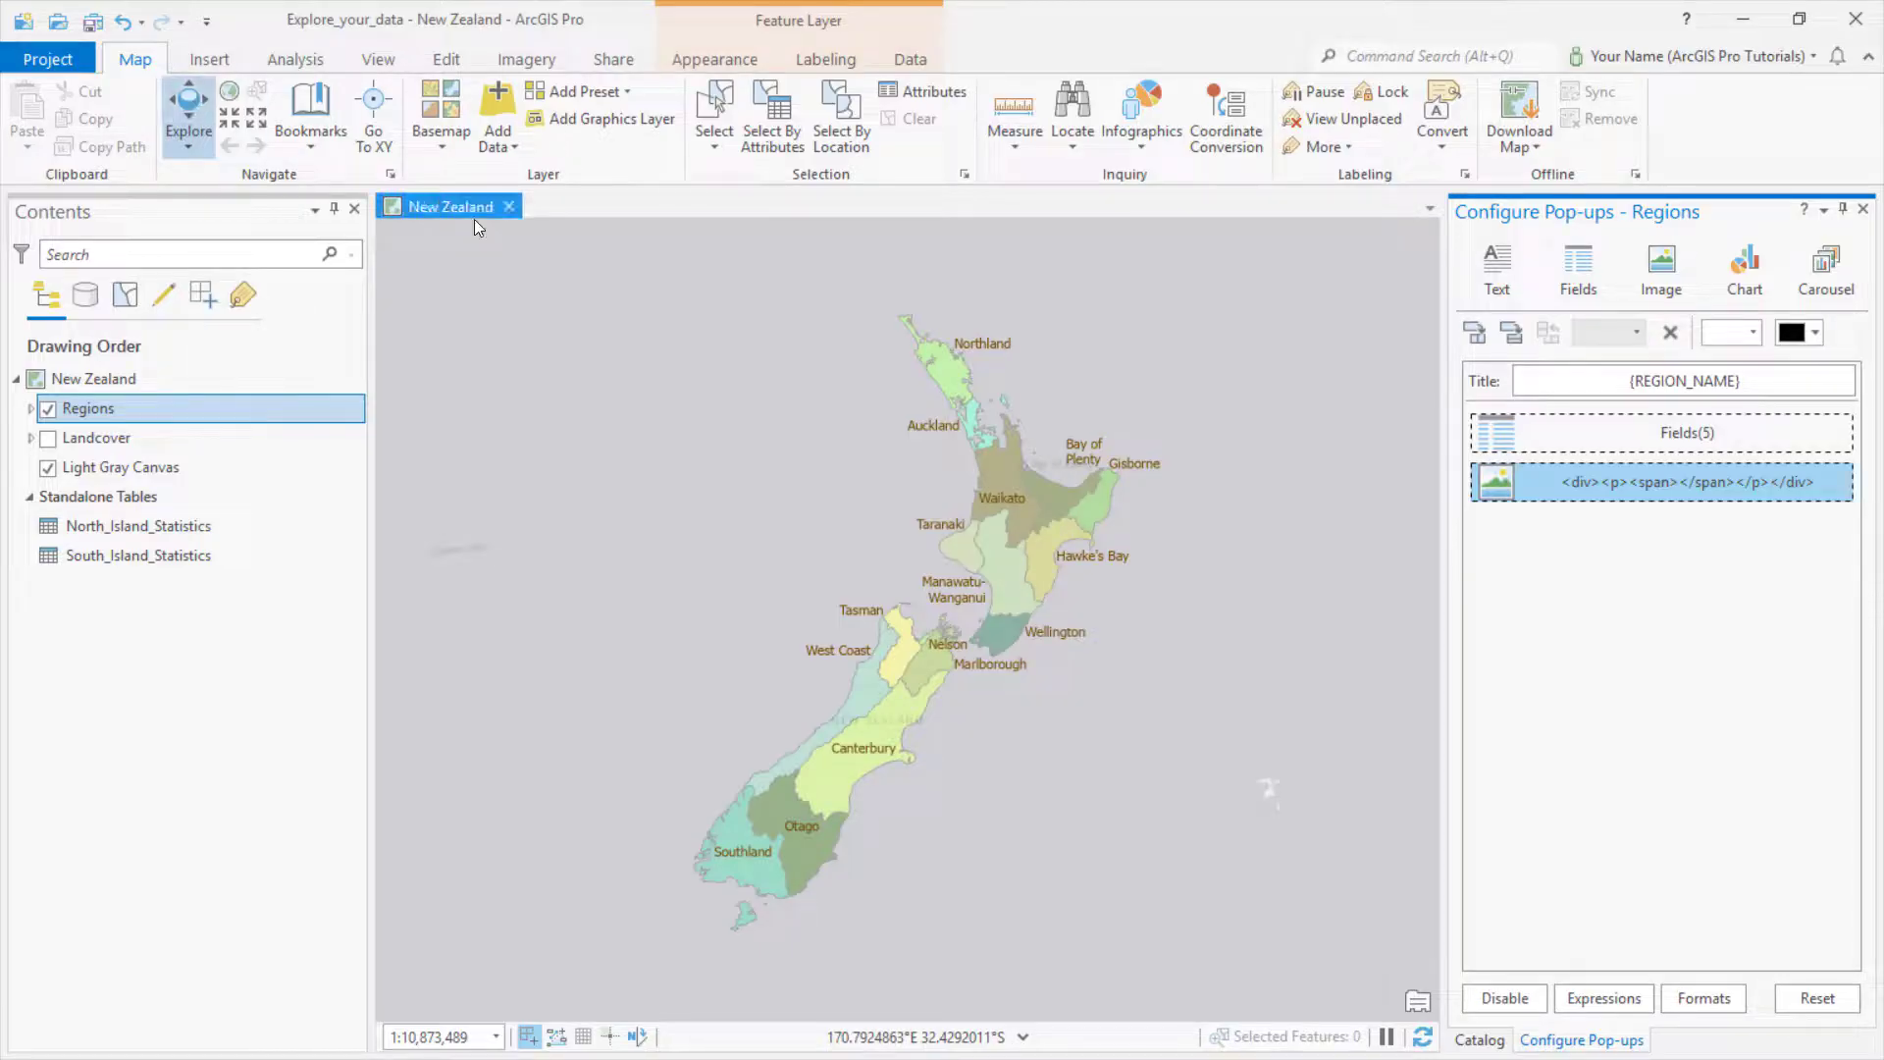
click(1092, 518)
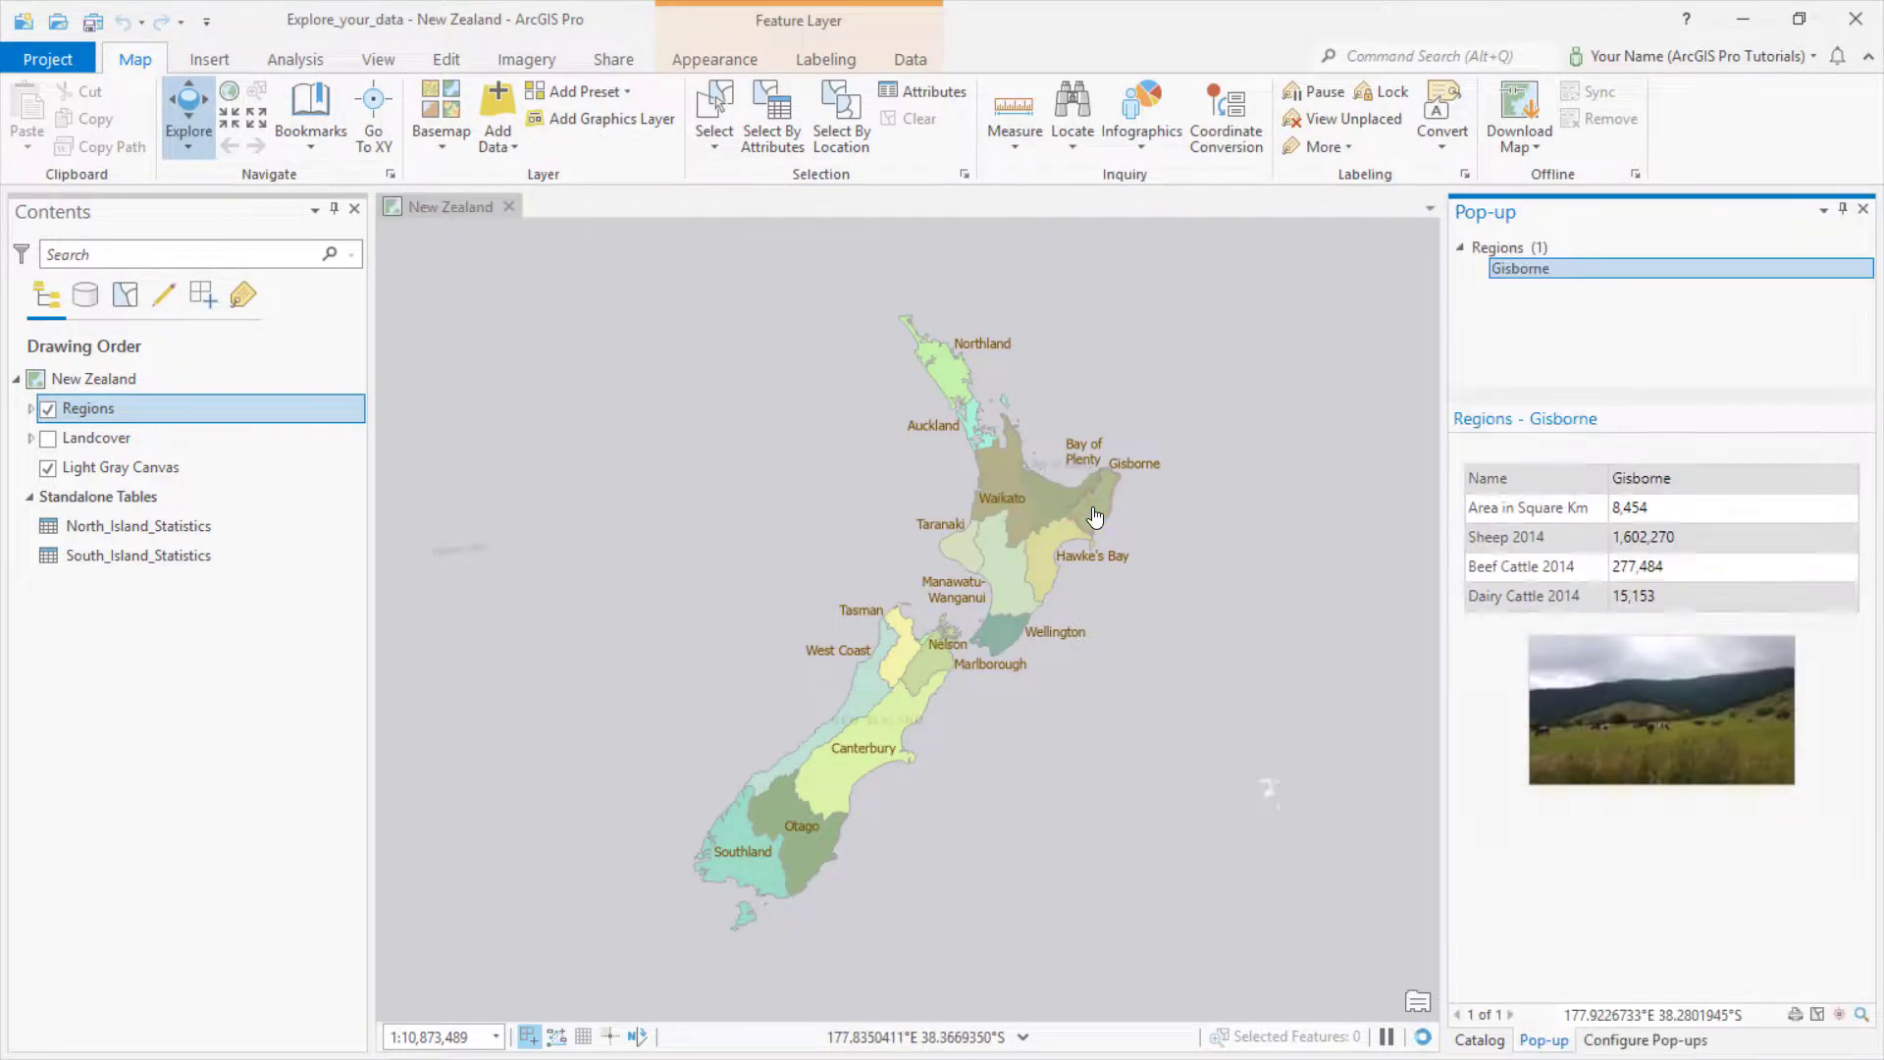